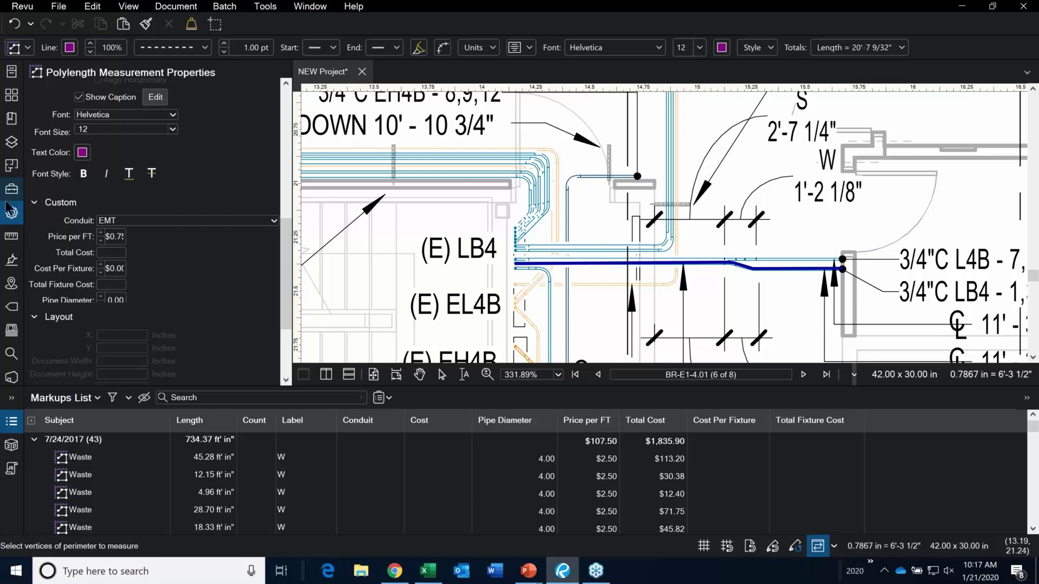
Choose the 3/4" Conduit takeoff tool from the Tool Chest and zoom to the vertical conduit.
left_click(11, 189)
left_click(70, 130)
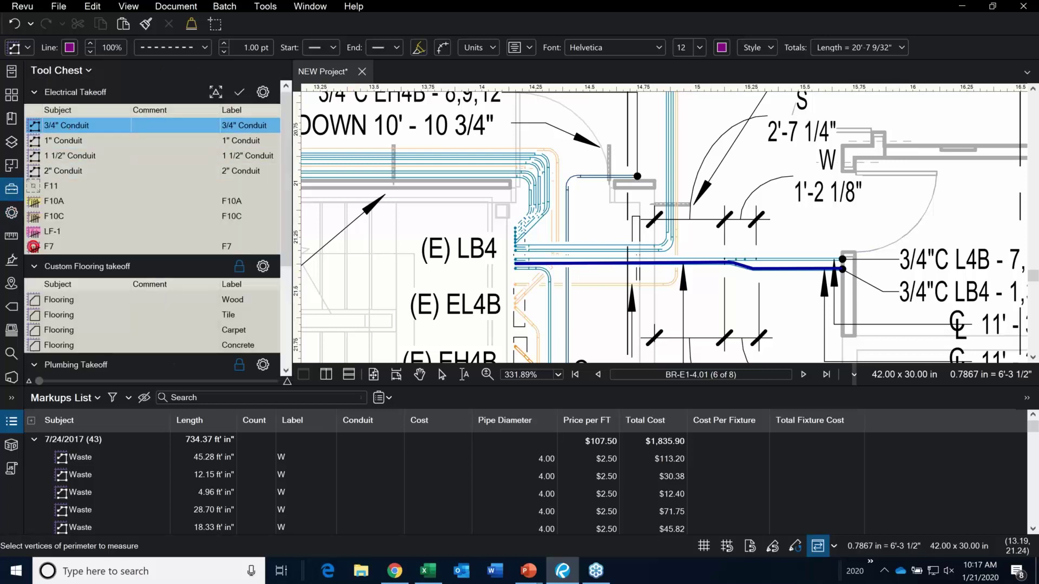
scroll(703, 273, "down", 3)
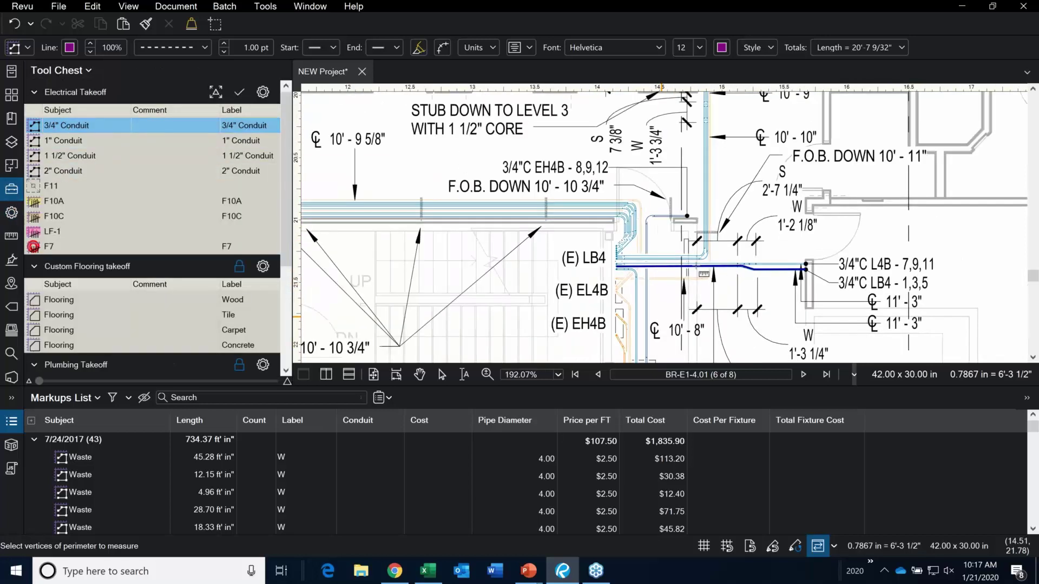
scroll(517, 360, "down", 1)
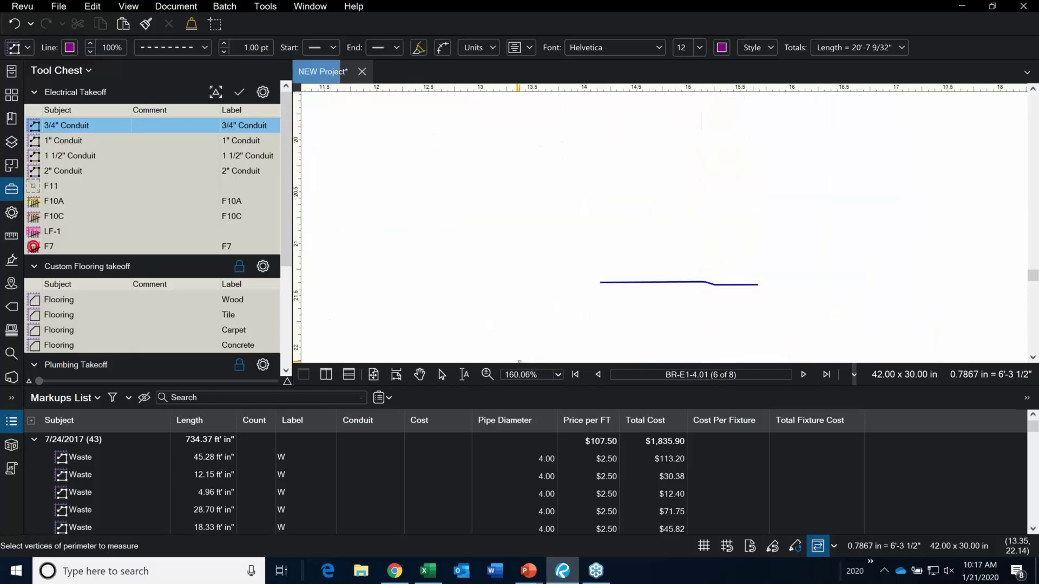
scroll(698, 302, "down", 1)
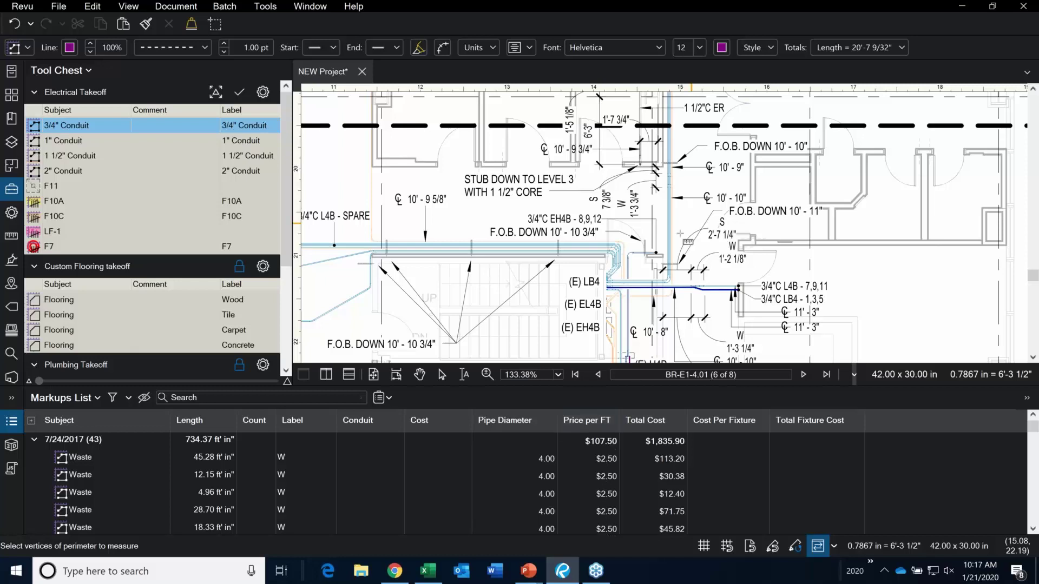
scroll(681, 234, "up", 2)
scroll(599, 298, "up", 2)
scroll(600, 298, "up", 4)
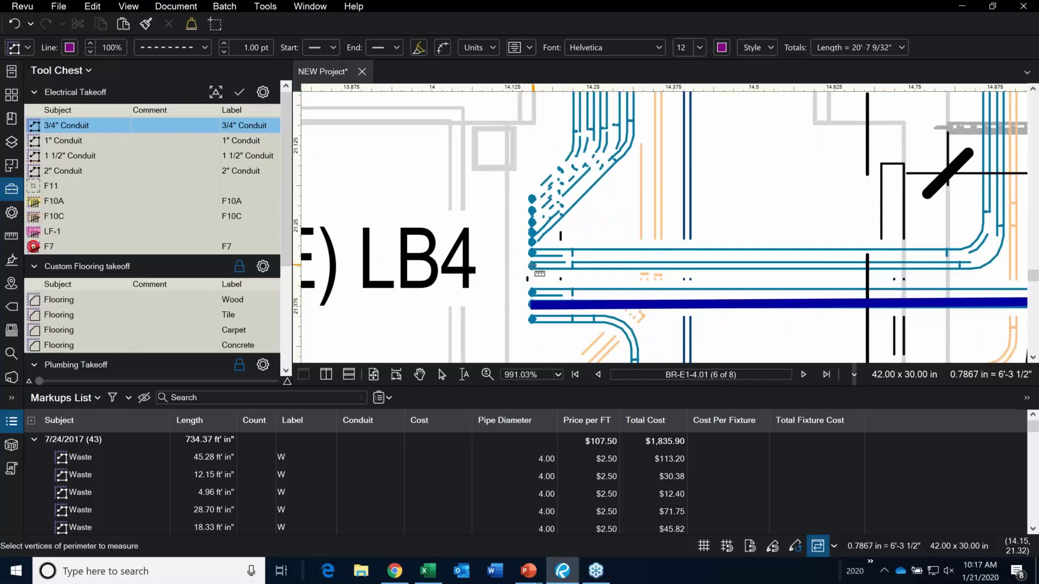
Trace the vertical conduit down to STUB DOWN TO LEVEL 3, measuring 21.39 ft costing $16.04.
left_click(530, 267)
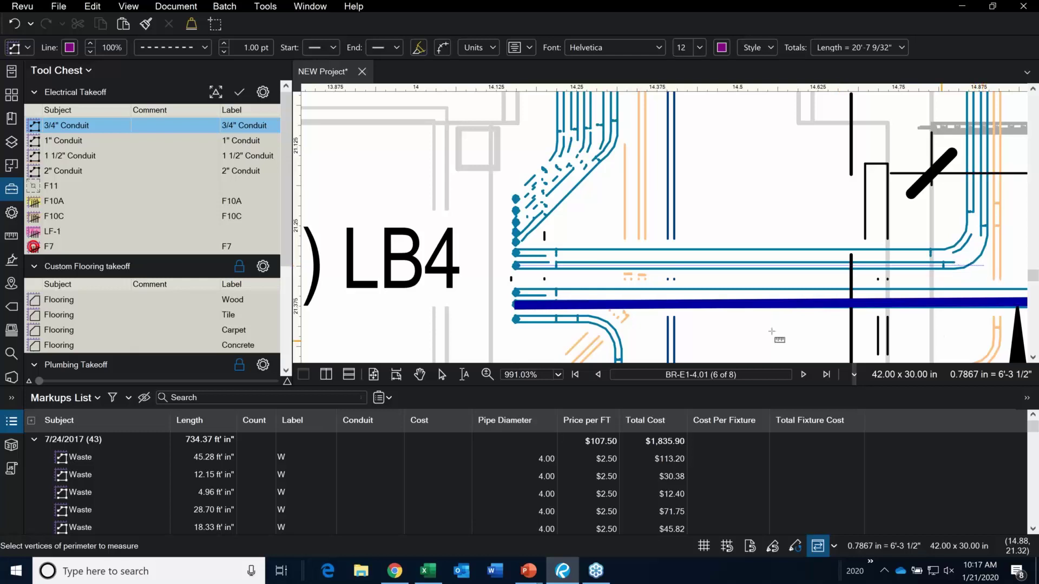
scroll(805, 199, "down", 2)
scroll(807, 200, "down", 5)
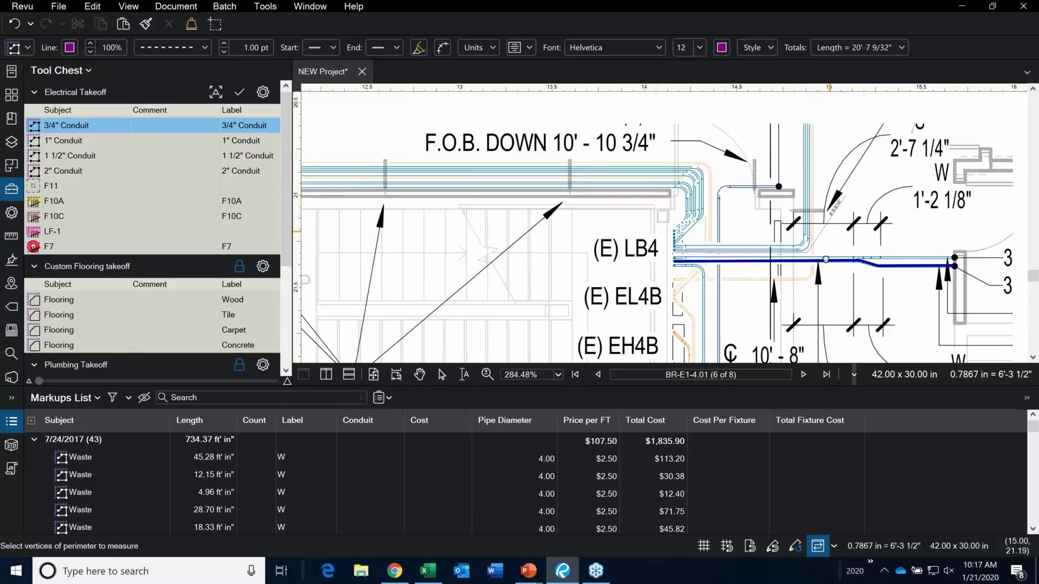
mouse_move(823, 284)
left_mouse_down()
mouse_move(814, 308)
mouse_move(756, 315)
left_mouse_up()
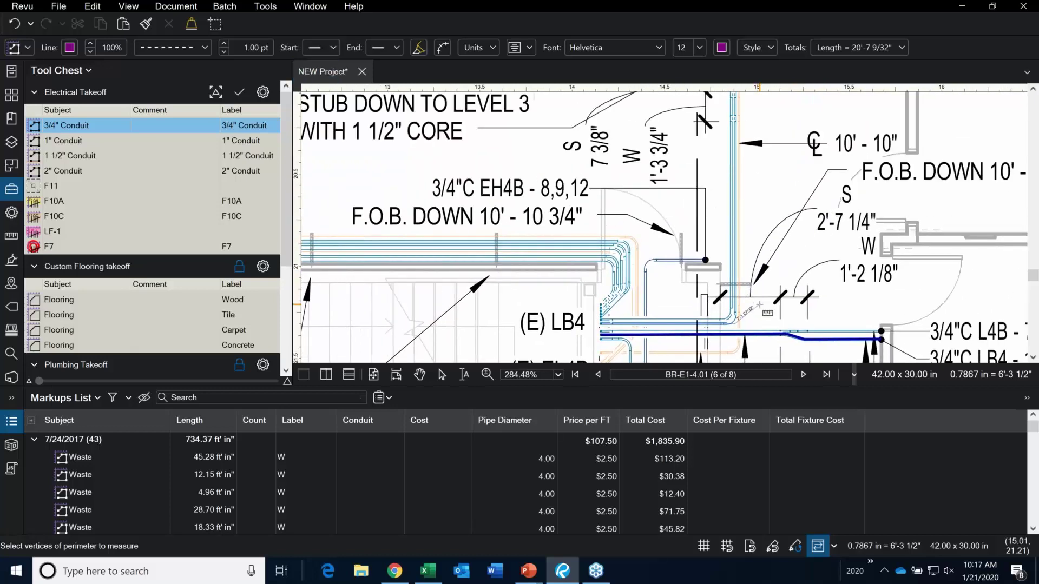
scroll(753, 315, "down", 2)
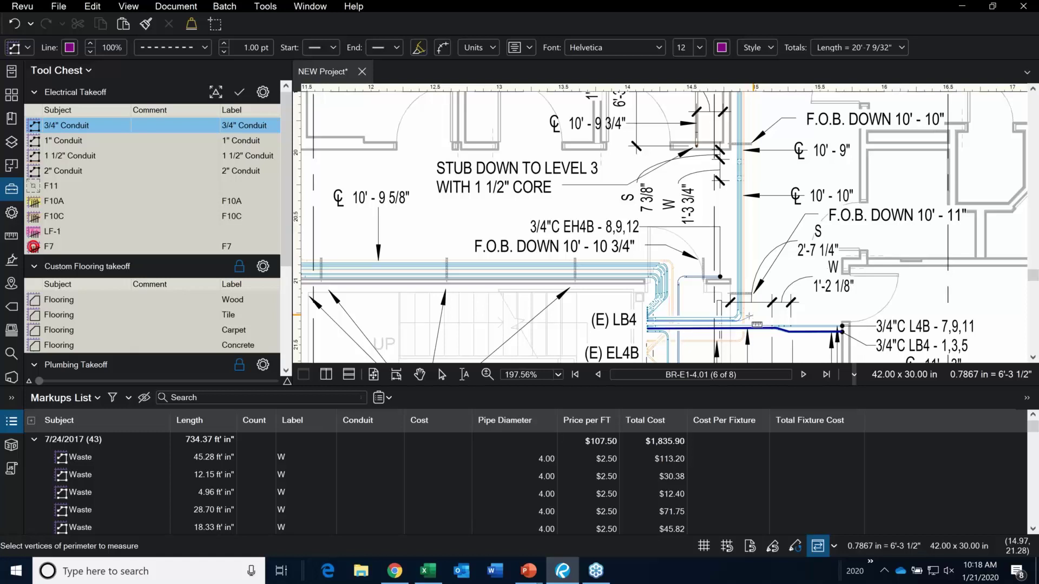
scroll(752, 315, "down", 1)
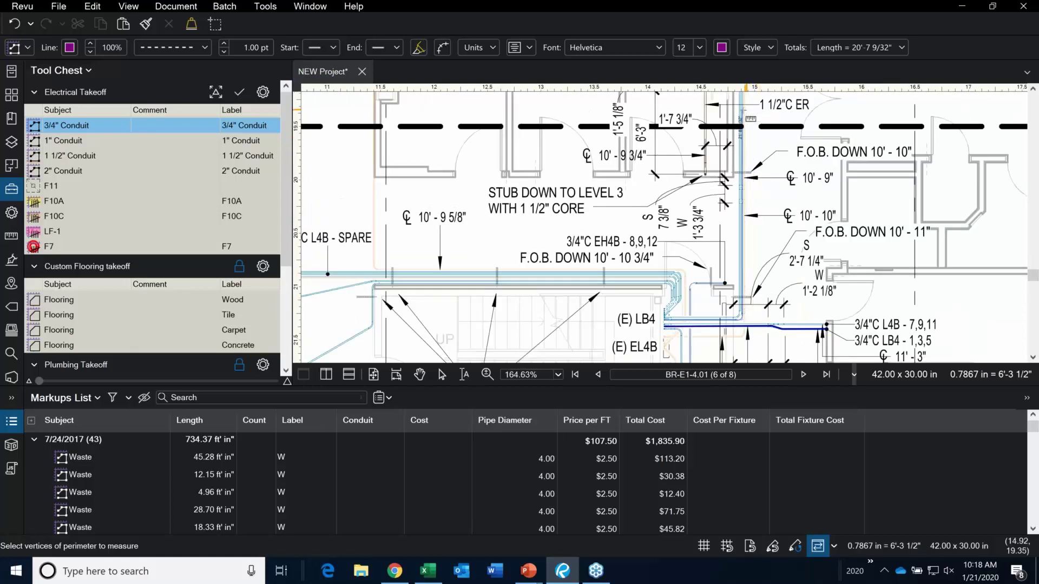
left_click(742, 113)
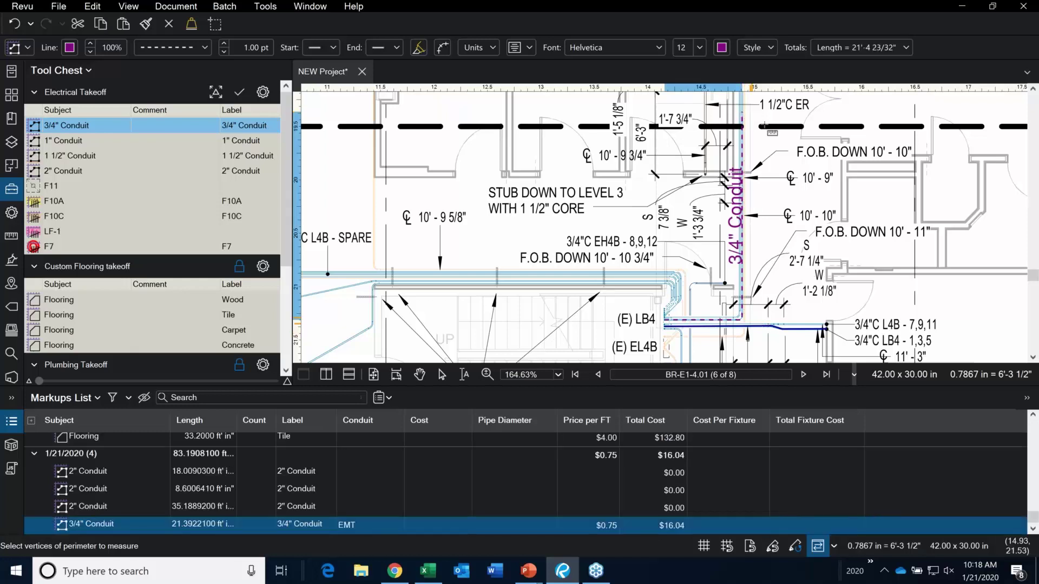
scroll(761, 191, "up", 3)
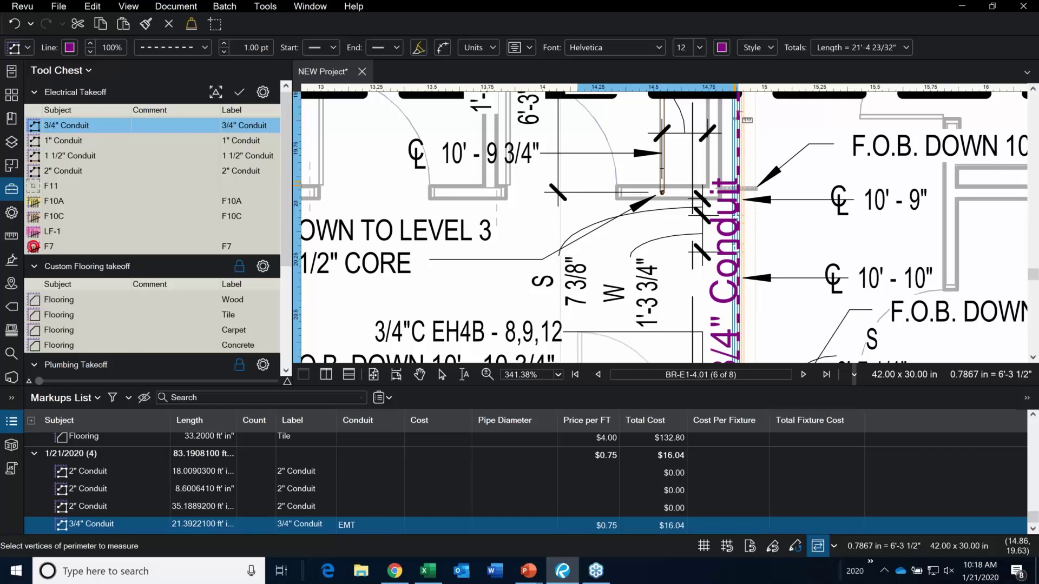
scroll(727, 157, "down", 2)
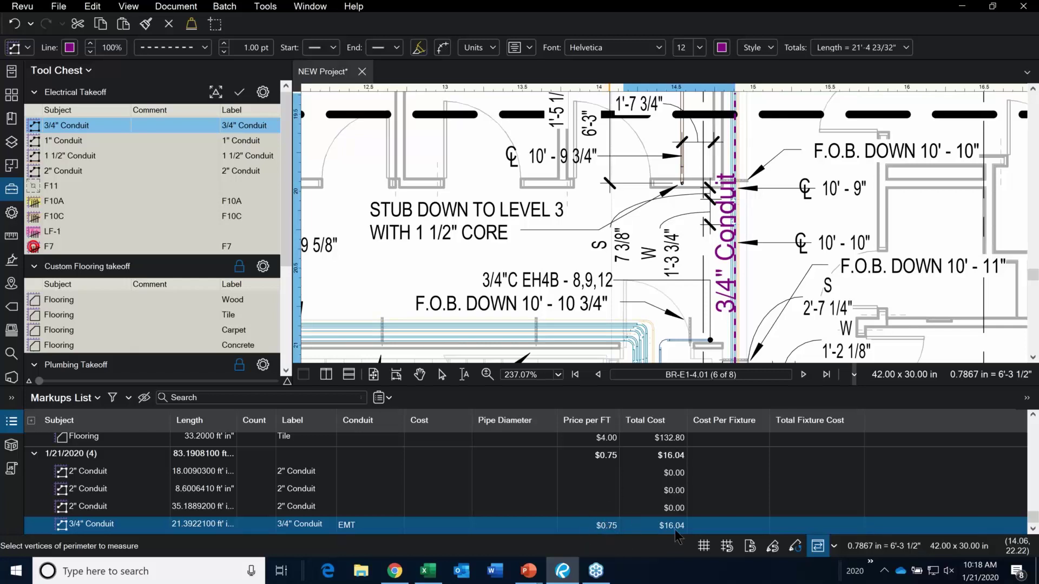
double_click(601, 525)
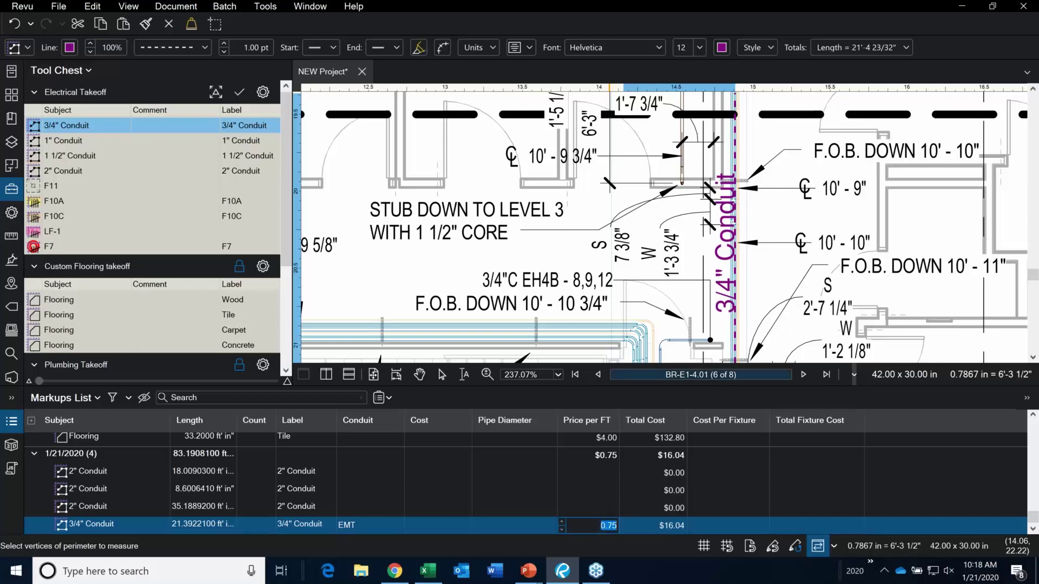
key("Escape")
right_click(771, 265)
key("Escape")
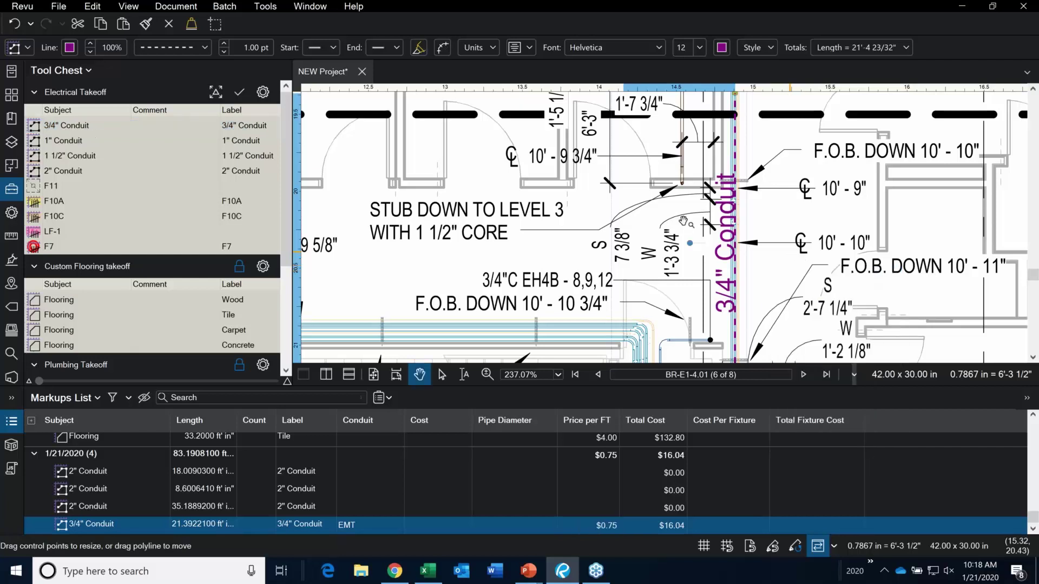
scroll(671, 162, "down", 5)
scroll(706, 230, "up", 6)
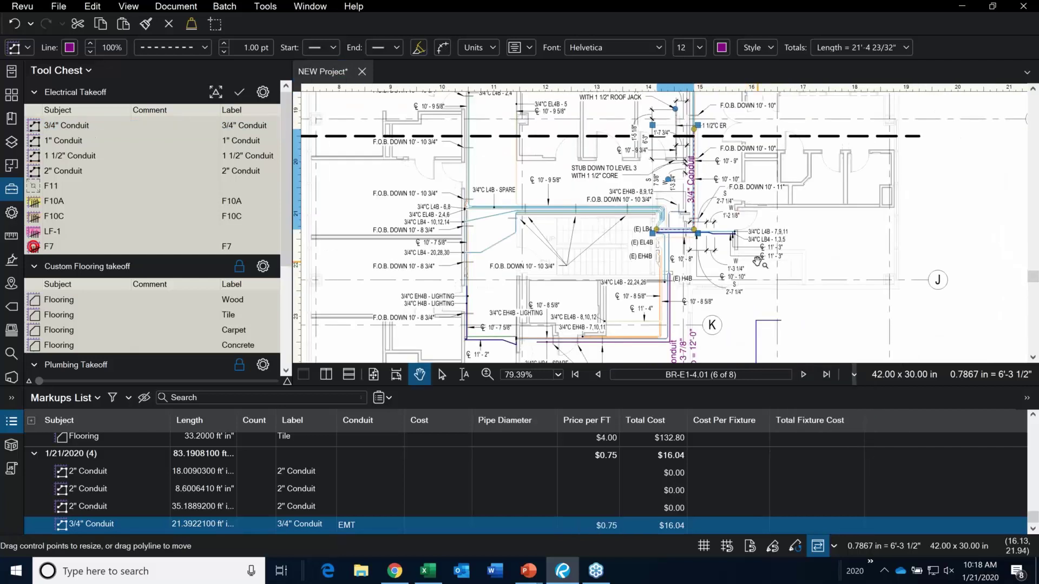
scroll(729, 254, "up", 2)
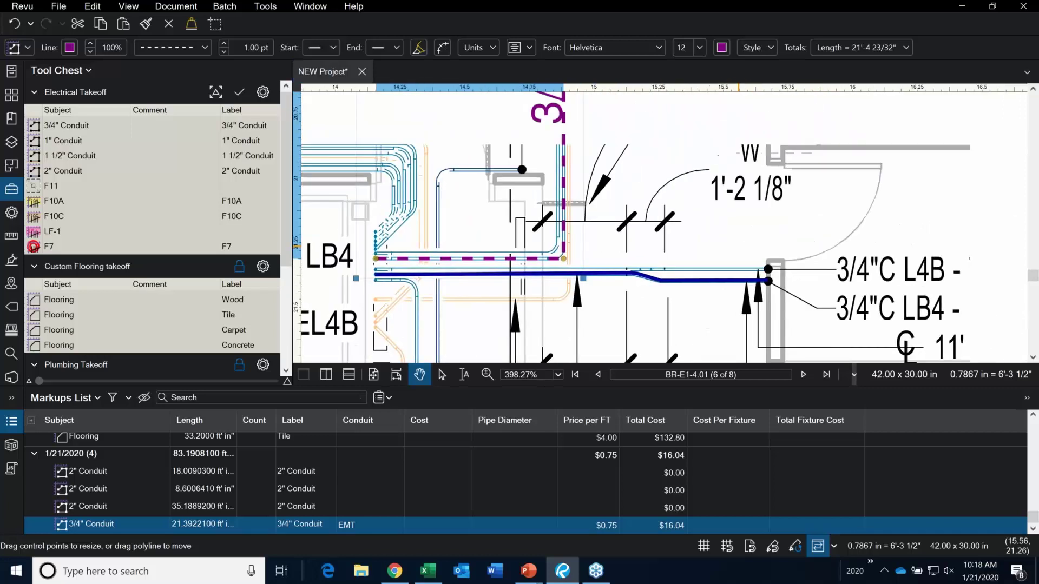
key("Escape")
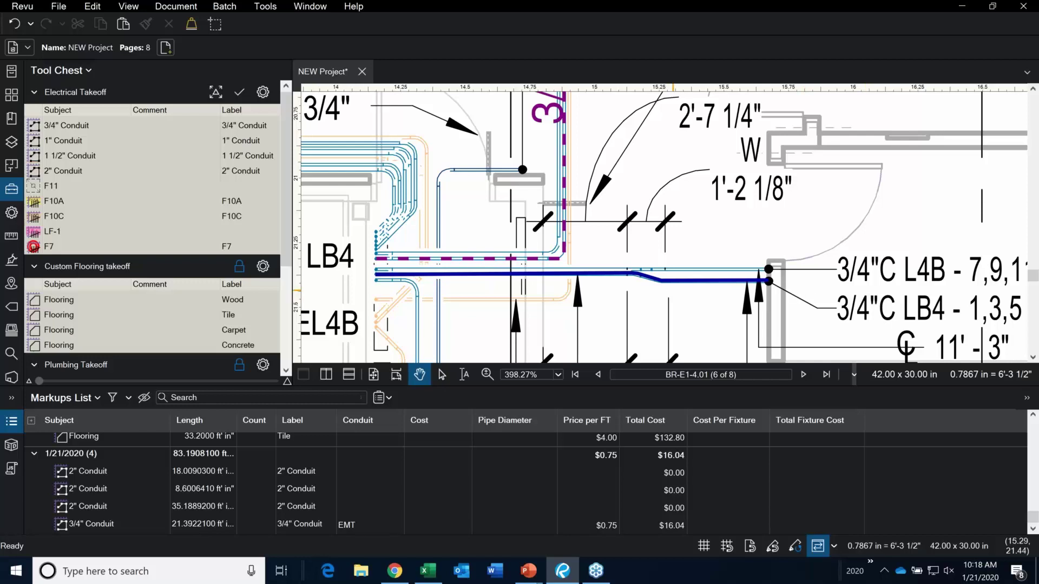
Select the 2" Conduit takeoff tool and bring up its measurement properties.
left_click(673, 286)
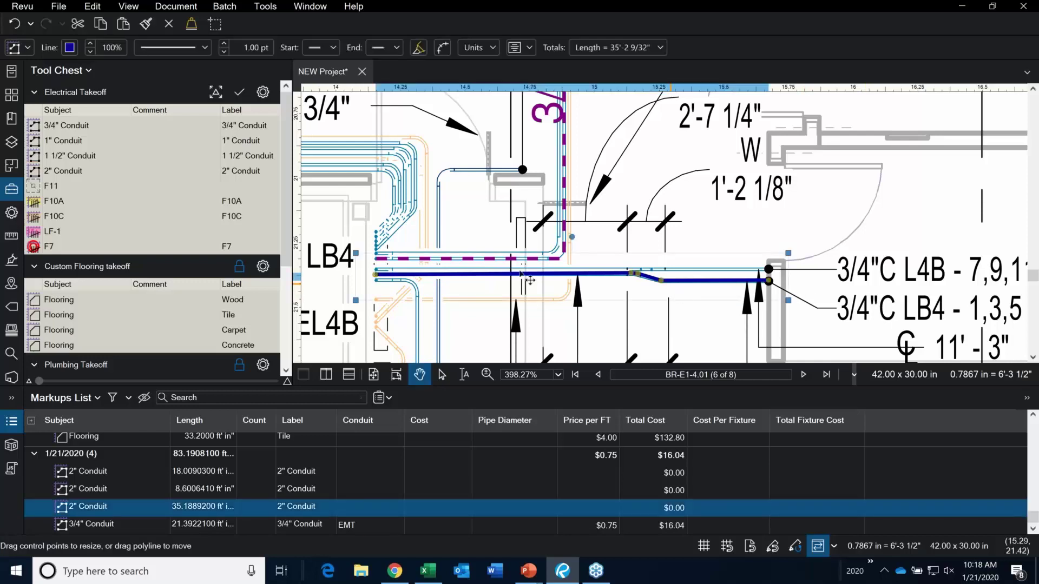
left_click(78, 169)
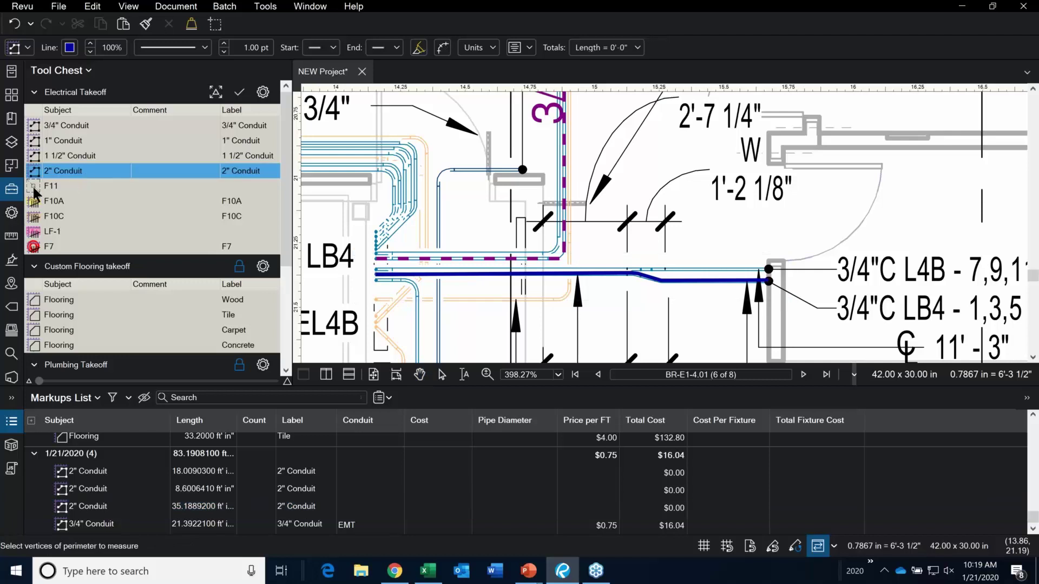
left_click(11, 214)
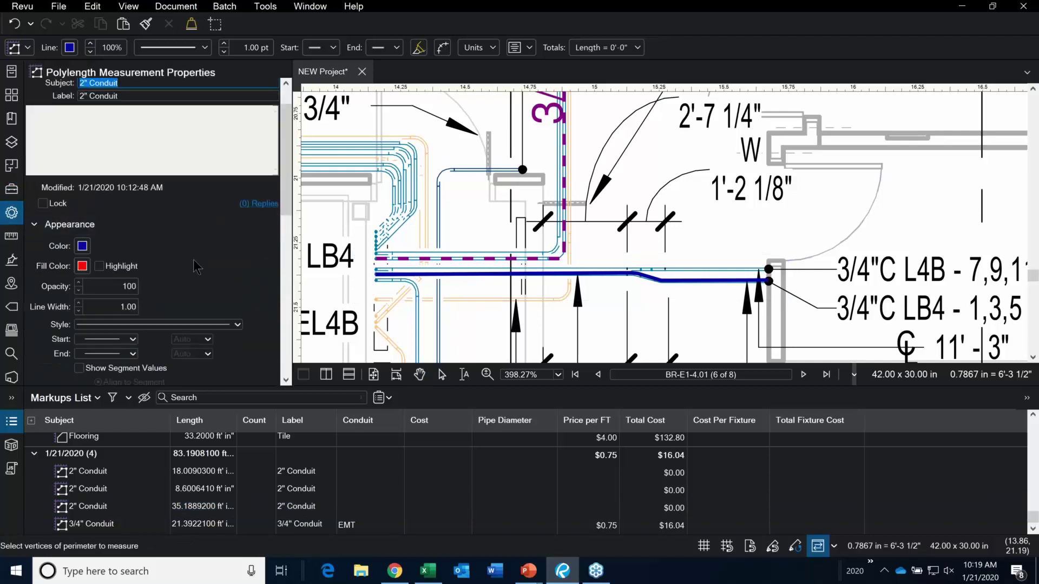
scroll(233, 277, "down", 2)
scroll(233, 277, "down", 6)
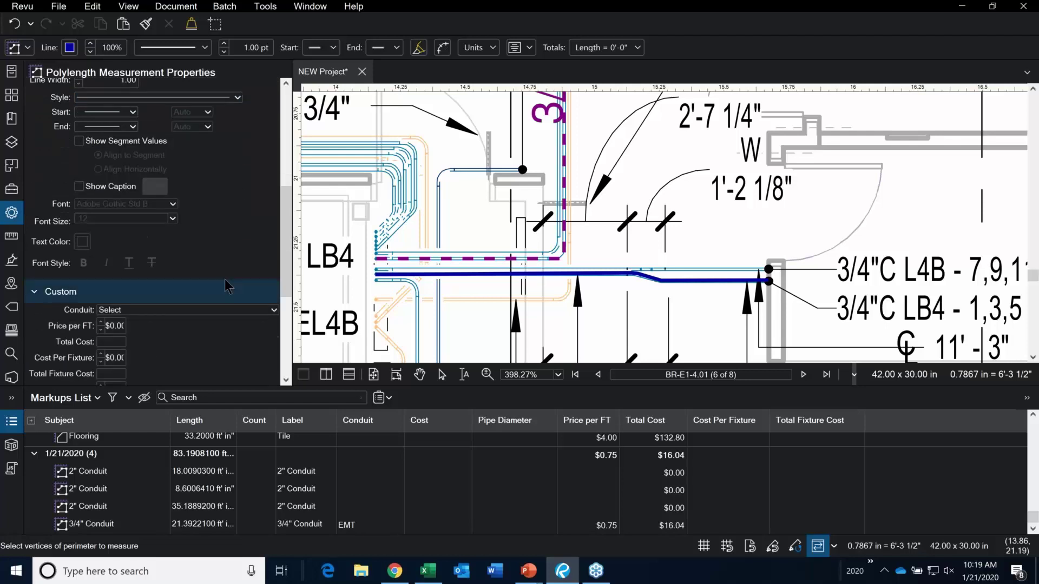
Set the 2" Conduit tool to EMT with a price of $1.75 per foot.
left_click(109, 293)
double_click(109, 293)
type("4.00")
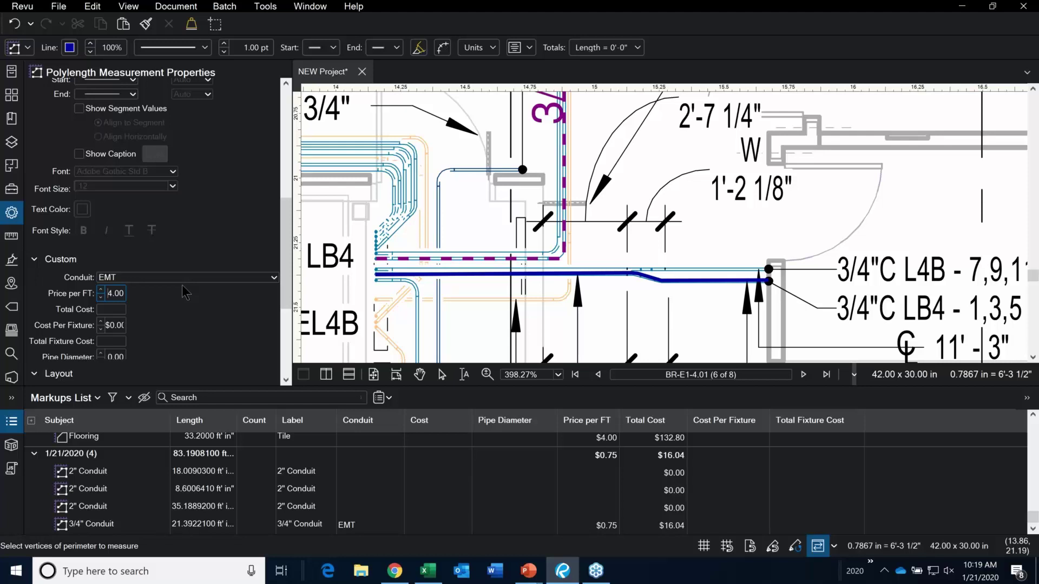
left_click(100, 297)
left_click(101, 290)
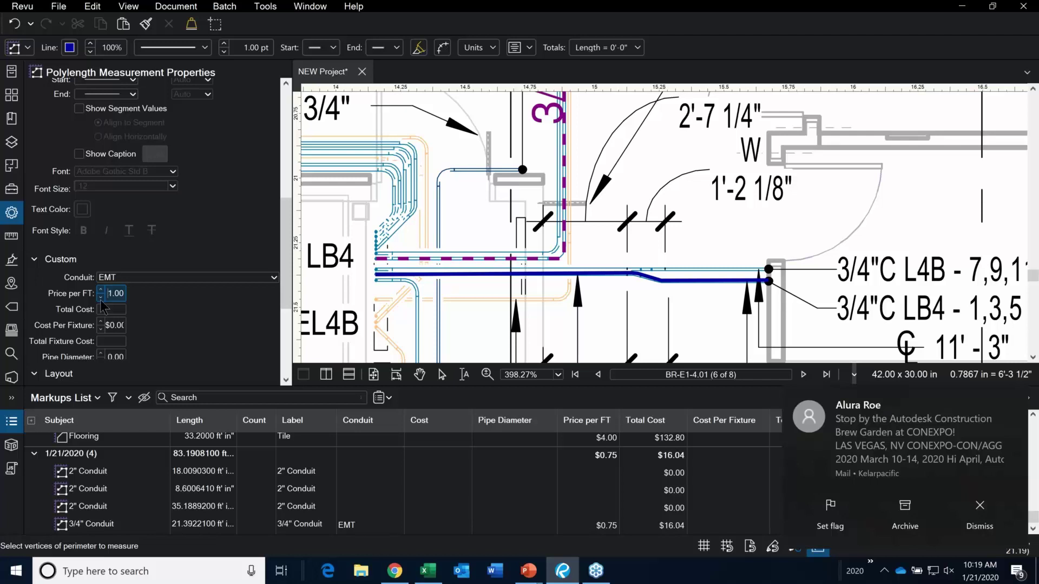
left_click_drag(116, 293, 157, 298)
type("75")
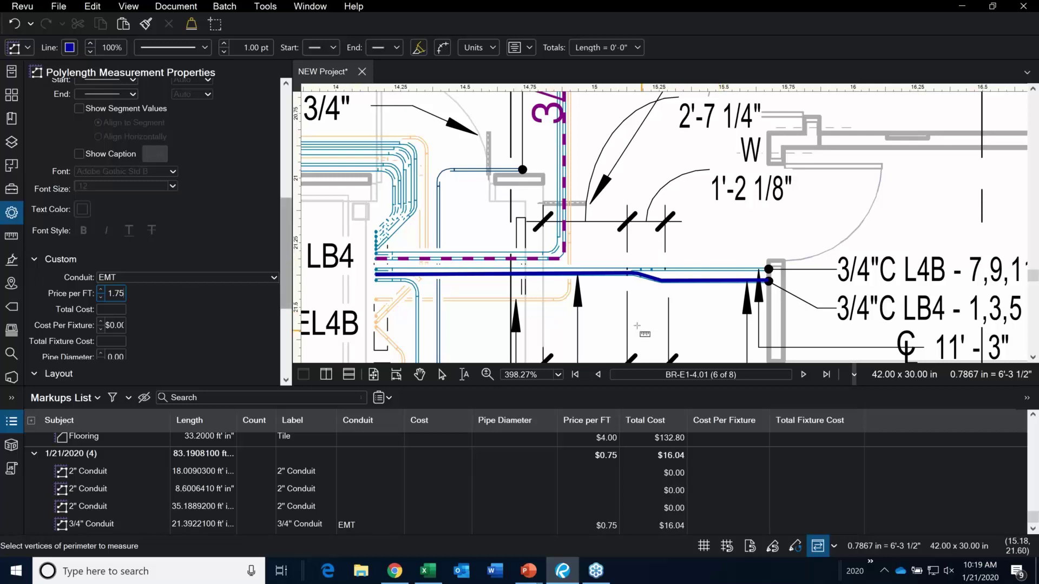
Place the first point at the right end of the lower conduit run.
scroll(572, 140, "down", 4)
scroll(572, 140, "up", 5)
left_click(560, 149)
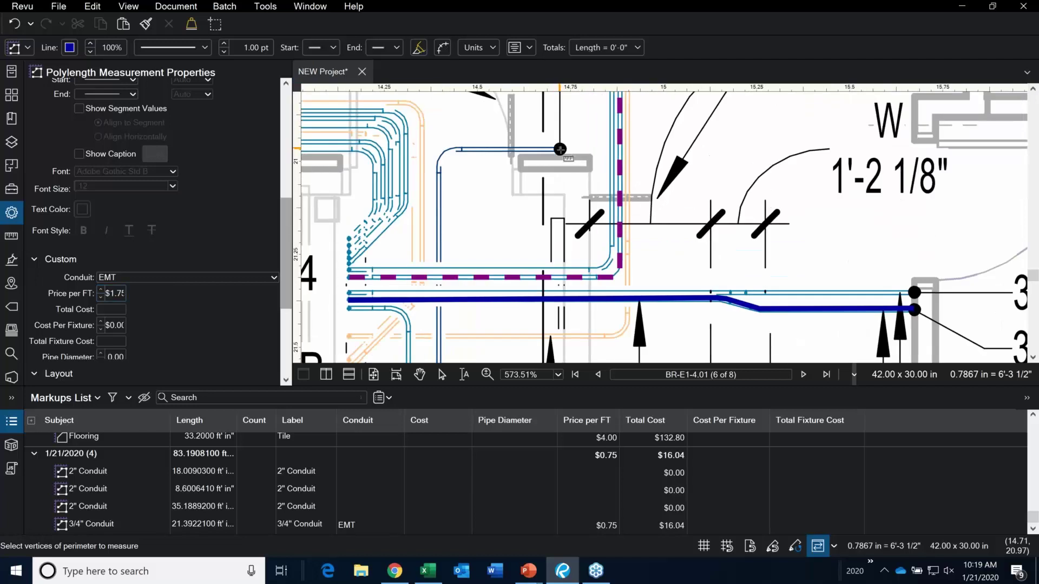
Finish the 2" conduit run through its bend to the lower end: 13.27 ft EMT, $23.22.
left_click(439, 149)
scroll(437, 94, "down", 6)
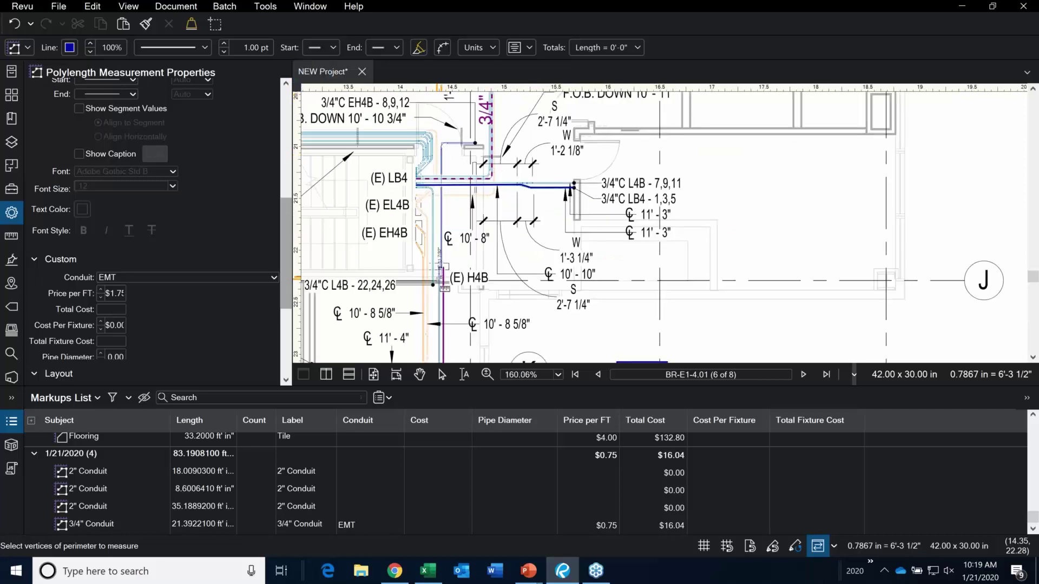
double_click(442, 283)
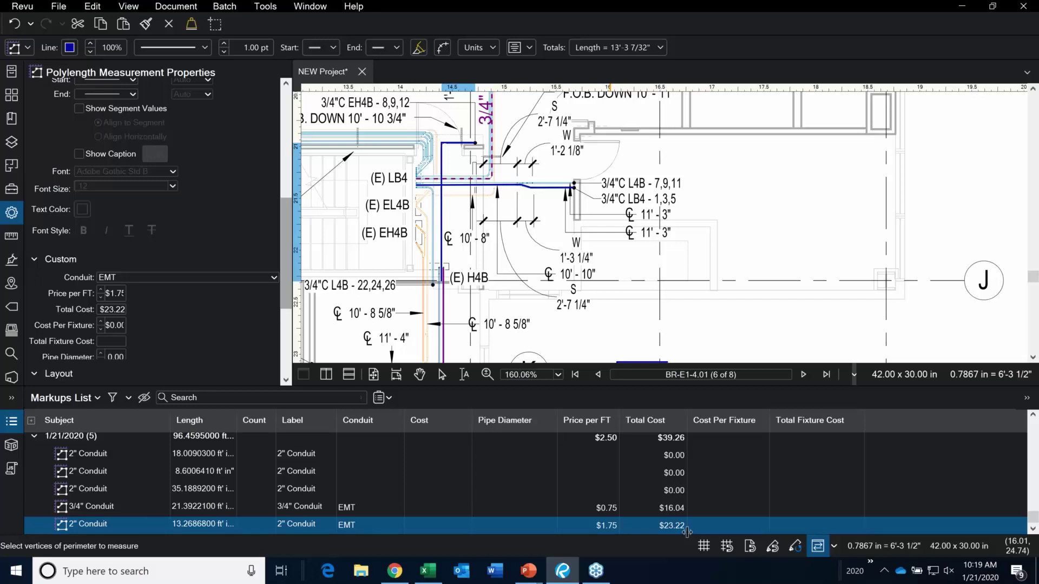
scroll(672, 182, "down", 4)
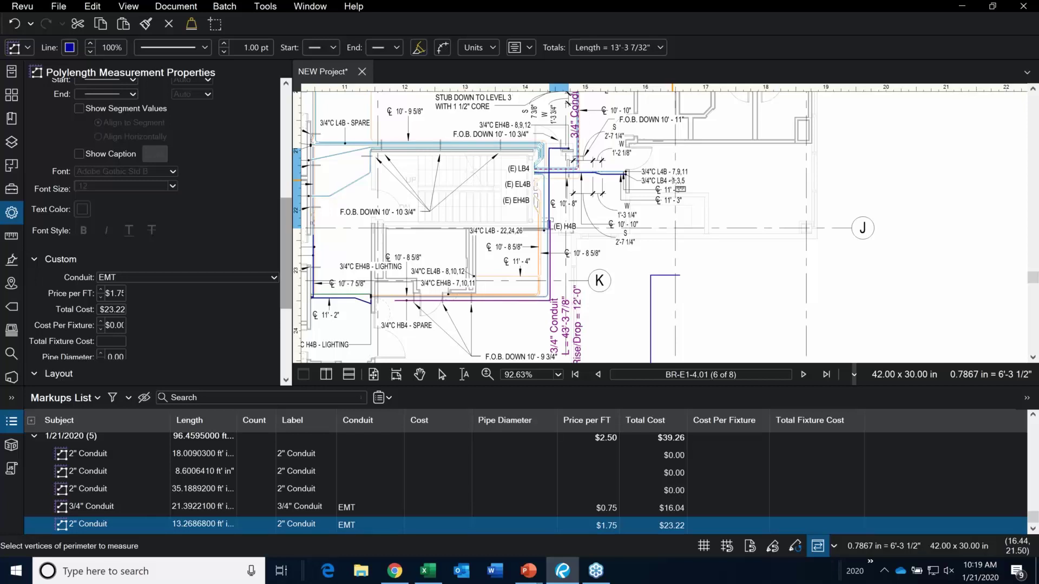
key("Escape")
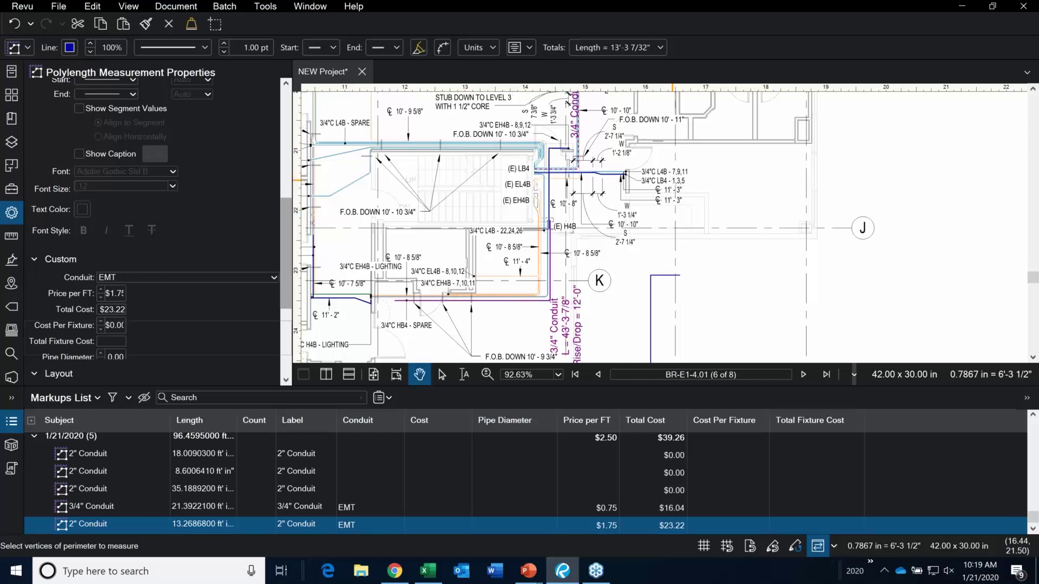
left_click_drag(779, 158, 773, 161)
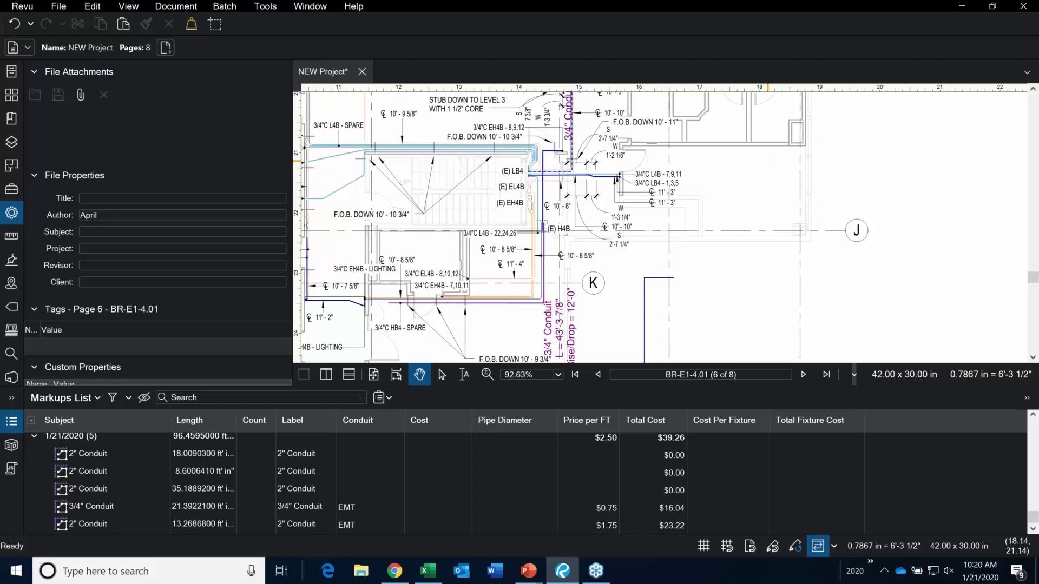
Bring up Manage Columns from the Markups List and display its eight custom columns.
left_click(96, 400)
mouse_move(84, 422)
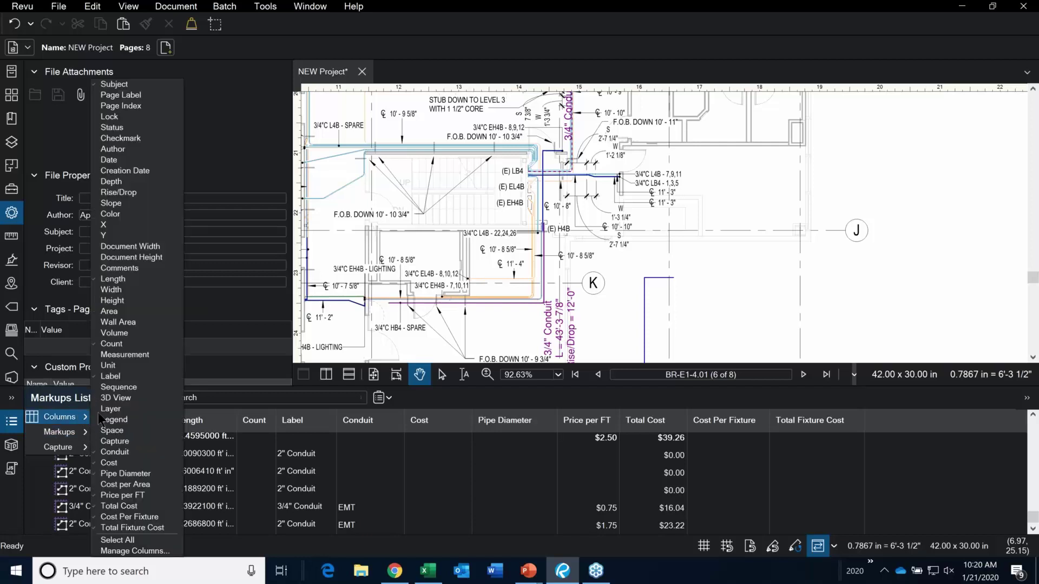
left_click(143, 552)
left_click_drag(460, 145, 205, 92)
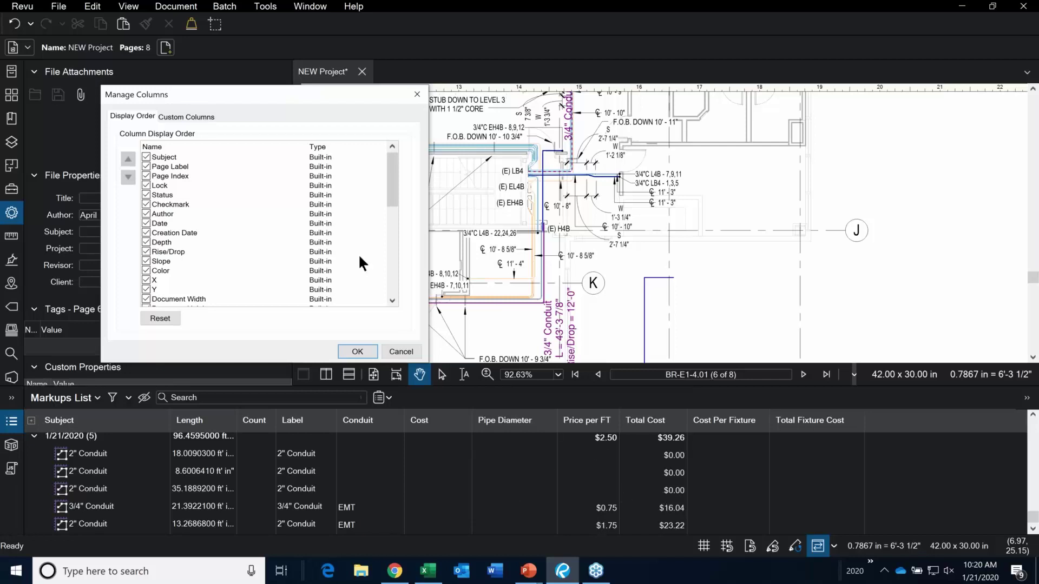
left_click(185, 113)
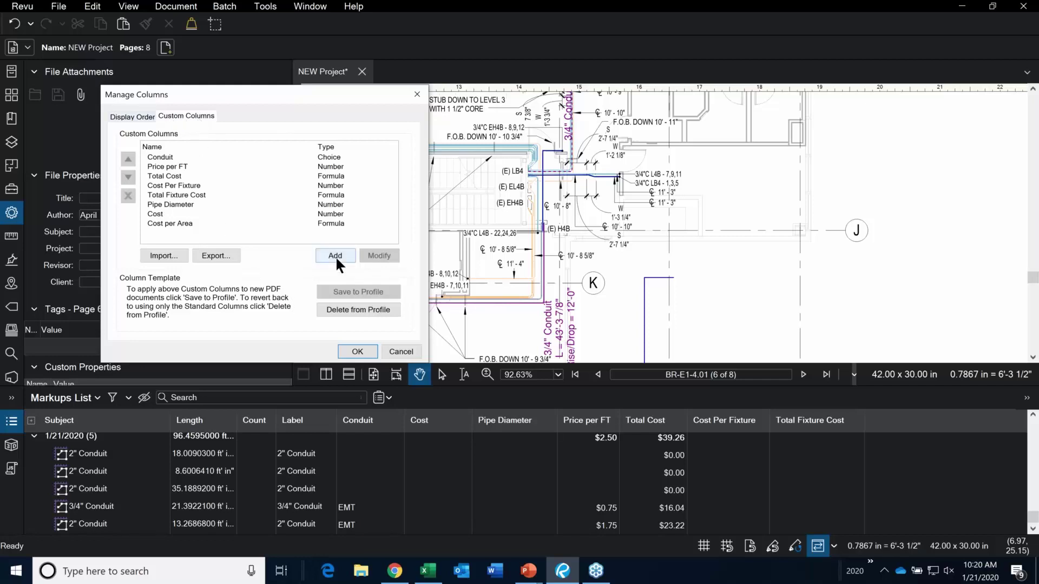
left_click(182, 164)
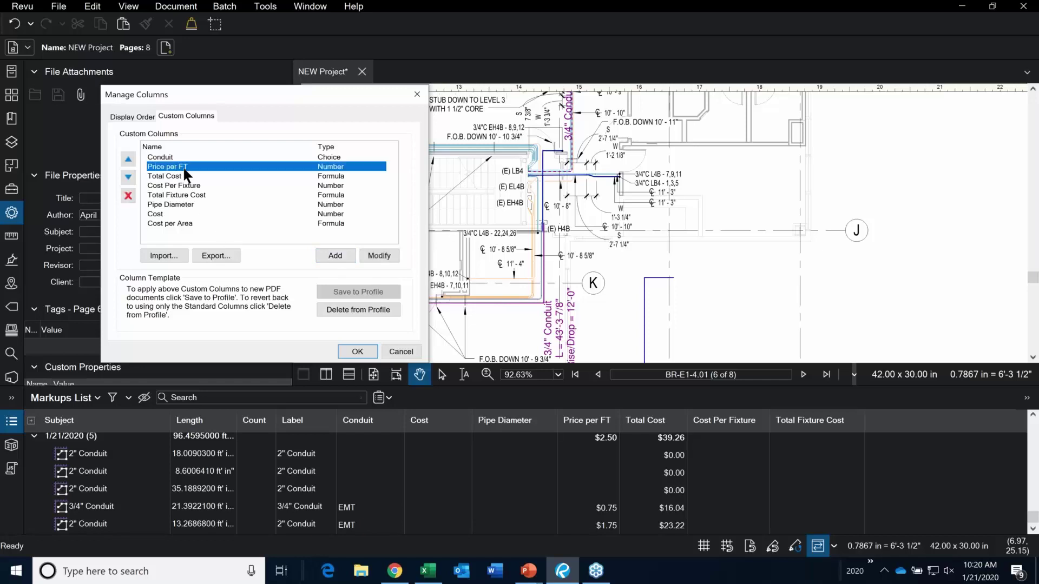
left_click(379, 257)
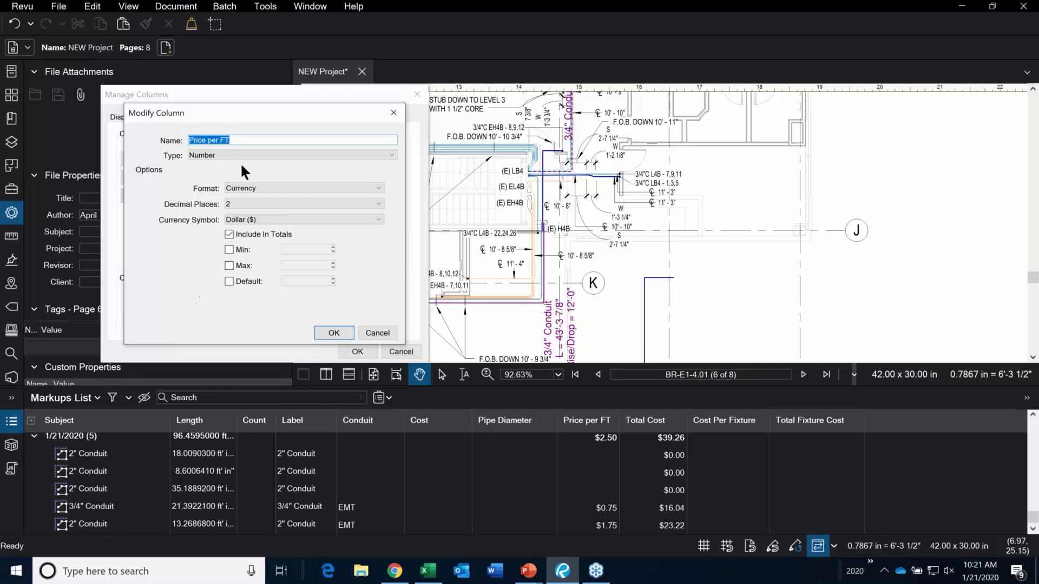
left_click(328, 332)
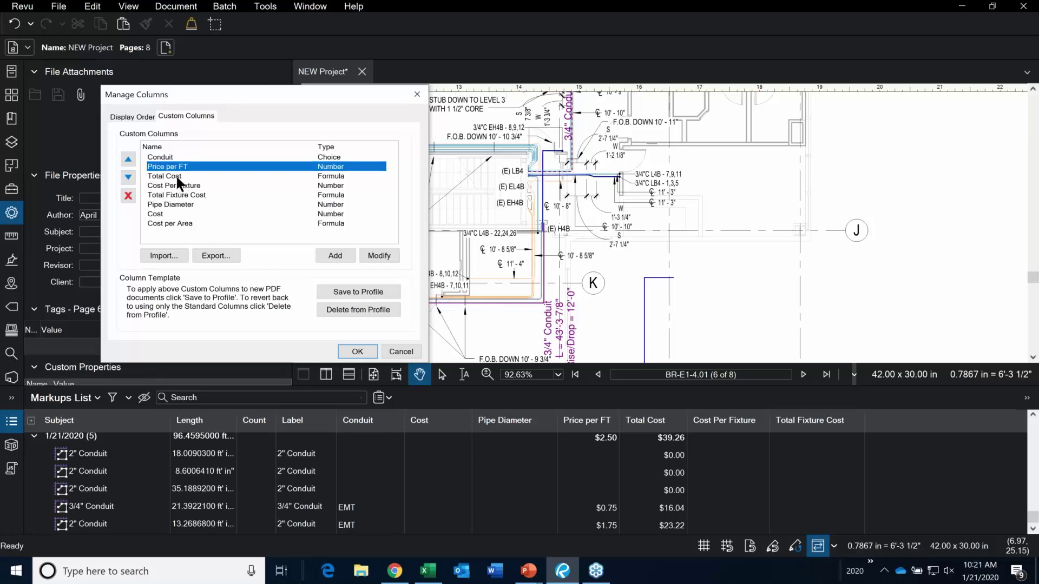
Edit the Total Cost column's expression, keeping Formula as its column type.
left_click(175, 175)
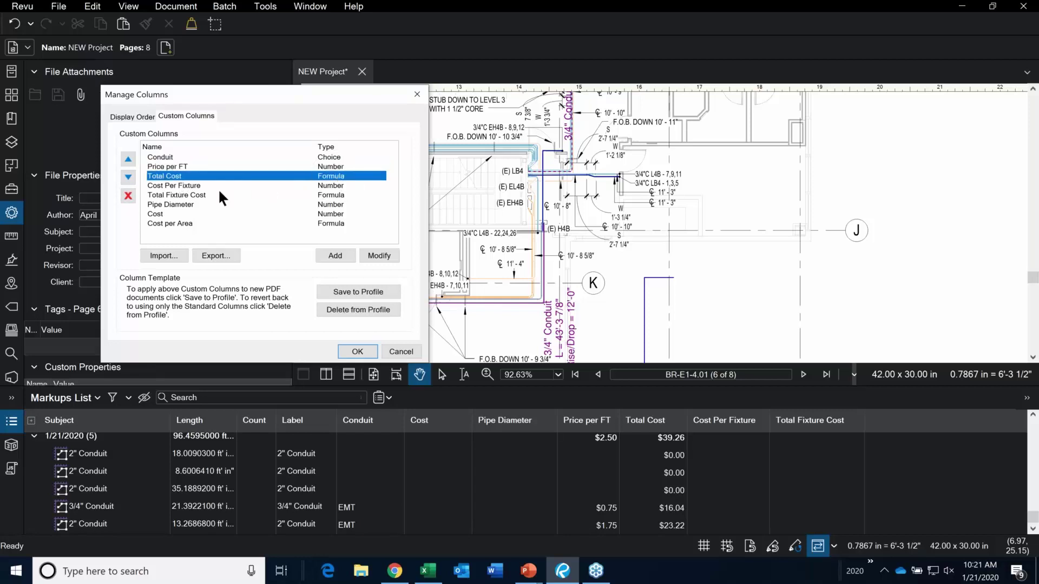
left_click(379, 255)
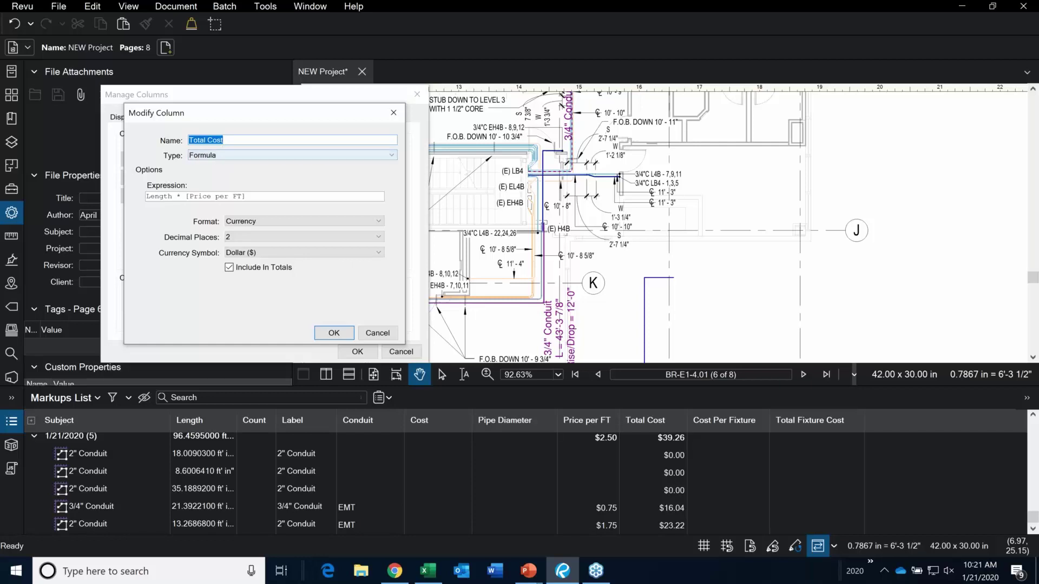
left_click(224, 154)
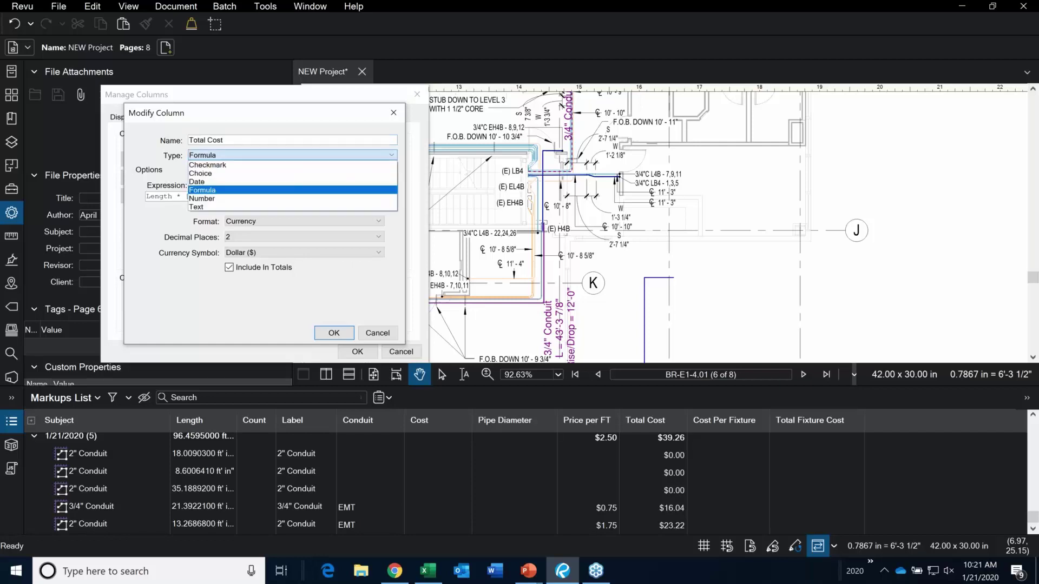
left_click(251, 189)
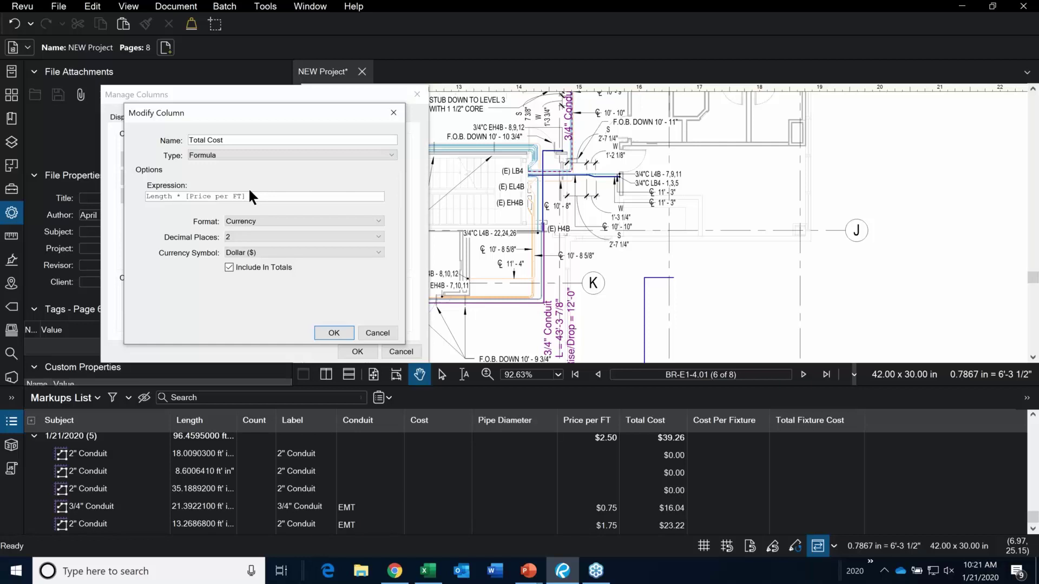
left_click(184, 196)
left_click(300, 196)
type("a")
key("BackSpace")
type("*a")
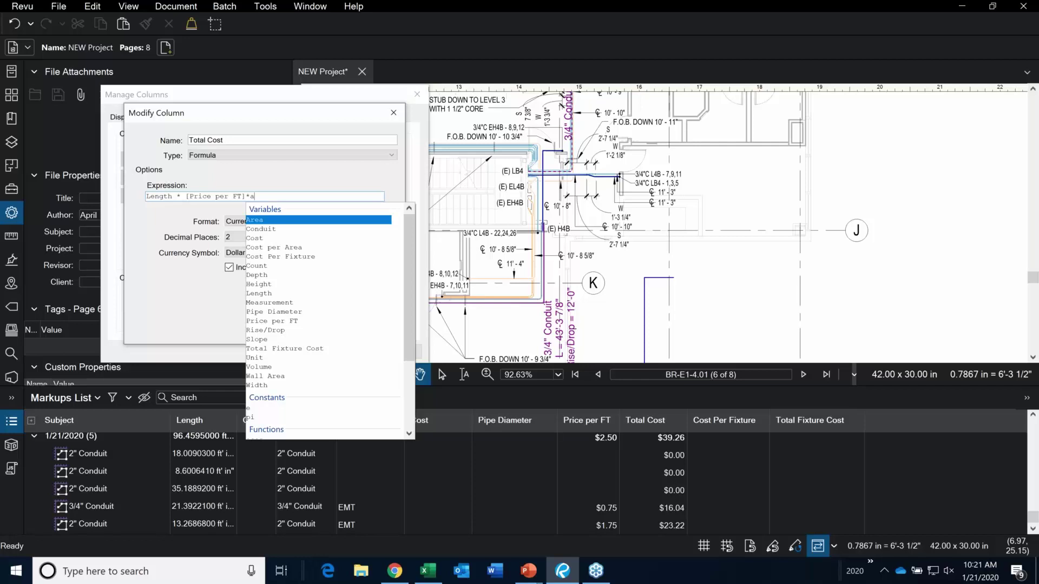
left_click(270, 221)
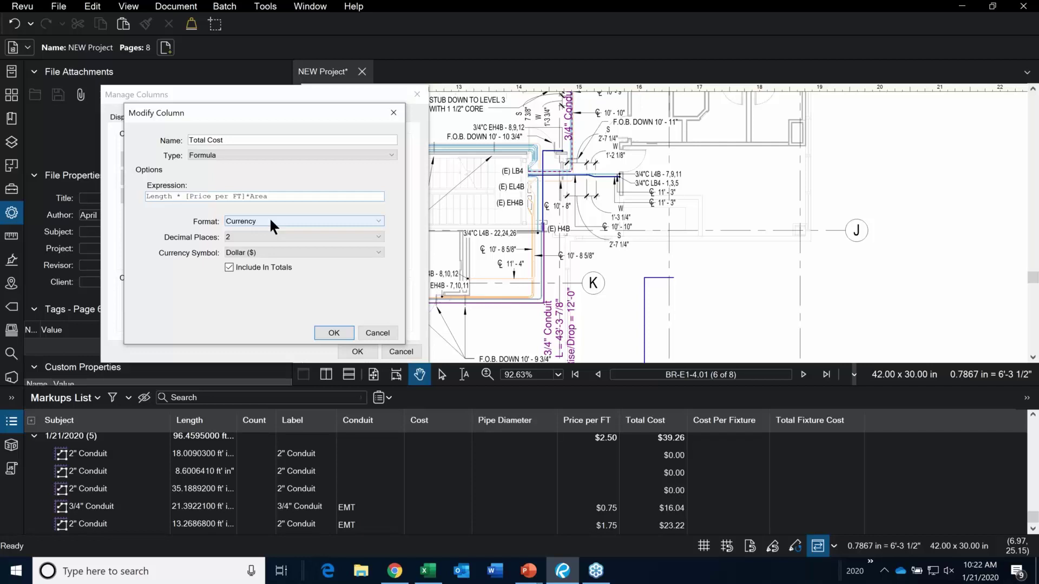
key("BackSpace")
key("BackSpace")
key("BackSpace")
key("BackSpace")
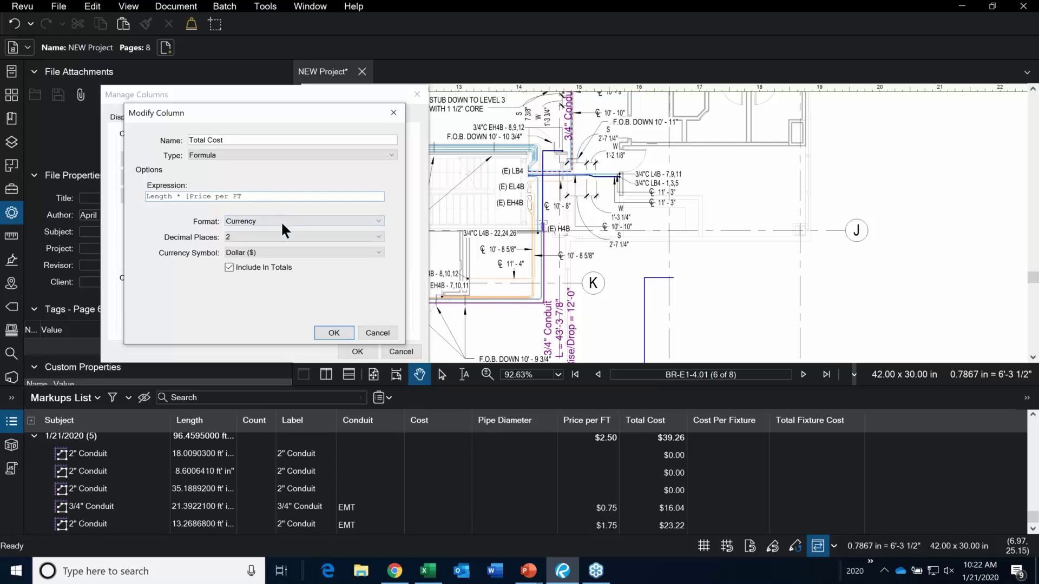
Keep Total Cost formatted as Currency with the Dollar symbol.
left_click(278, 214)
left_click(252, 239)
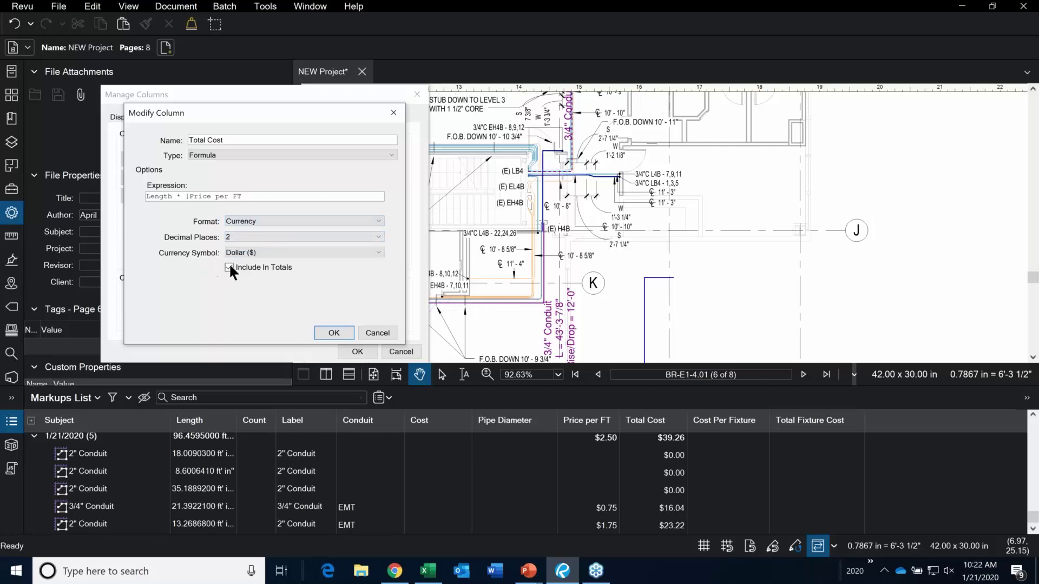
left_click(261, 252)
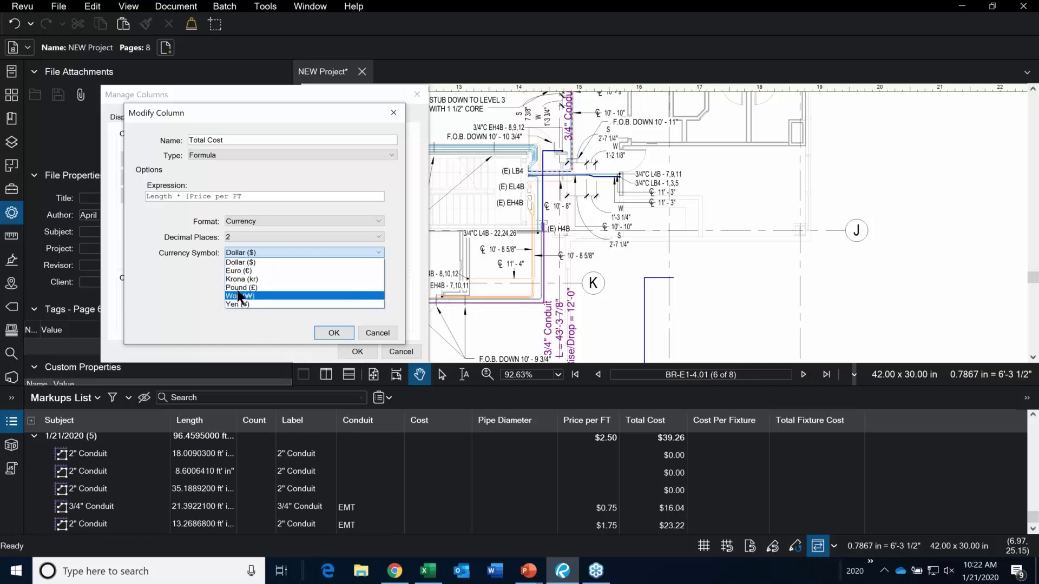
left_click(201, 283)
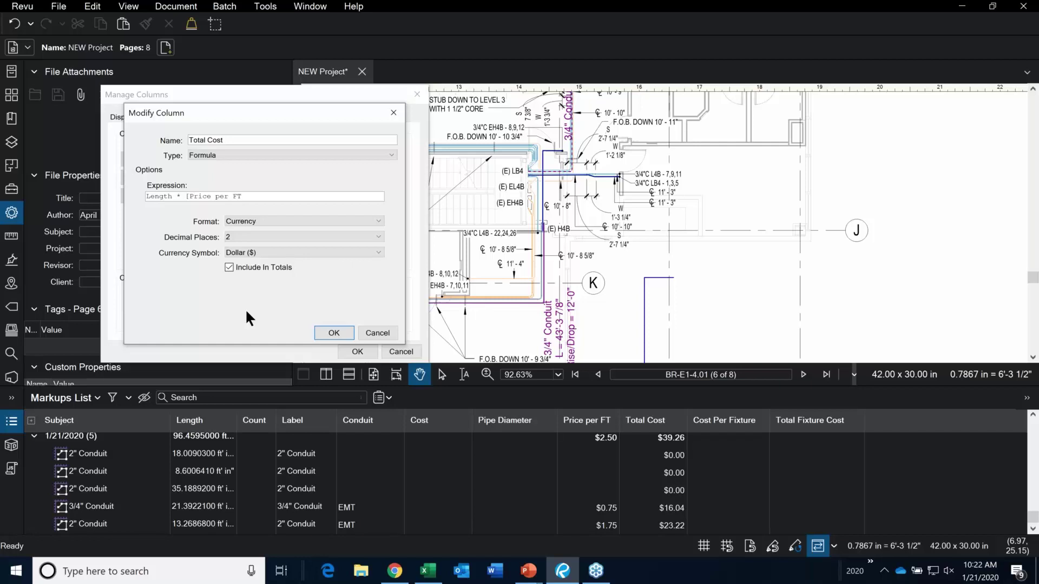
Fix the invalid variable by re-inserting [Price per FT], giving Length * [Price per FT], and save.
left_click(333, 333)
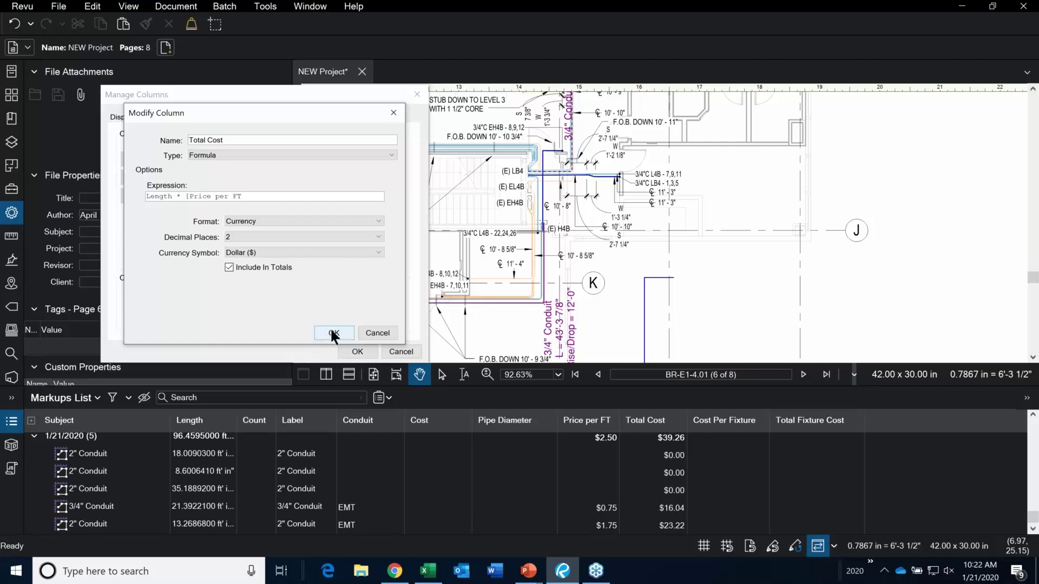
left_click(513, 297)
left_click_drag(283, 195, 186, 197)
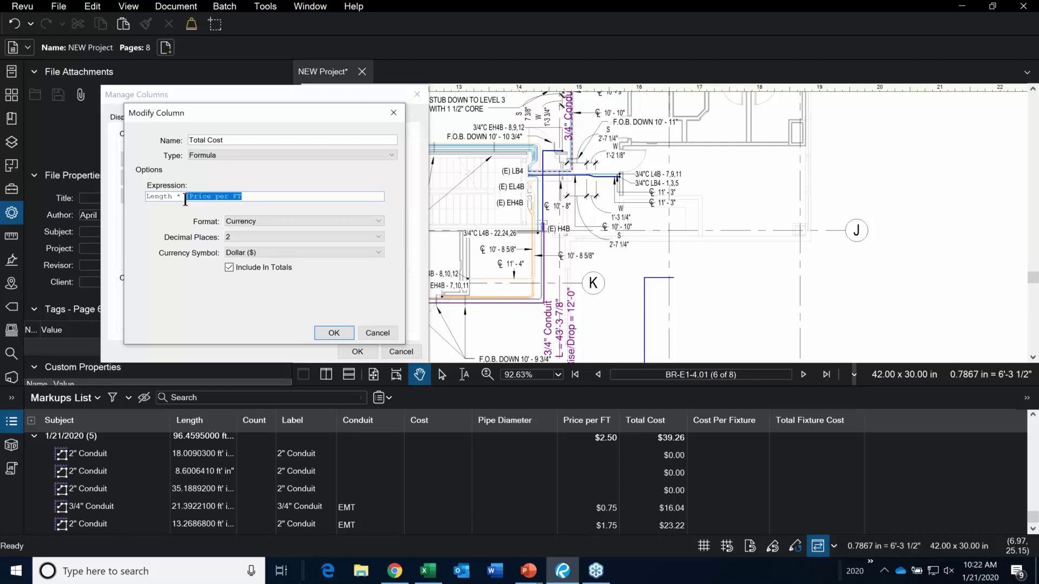
key("BackSpace")
type("pri")
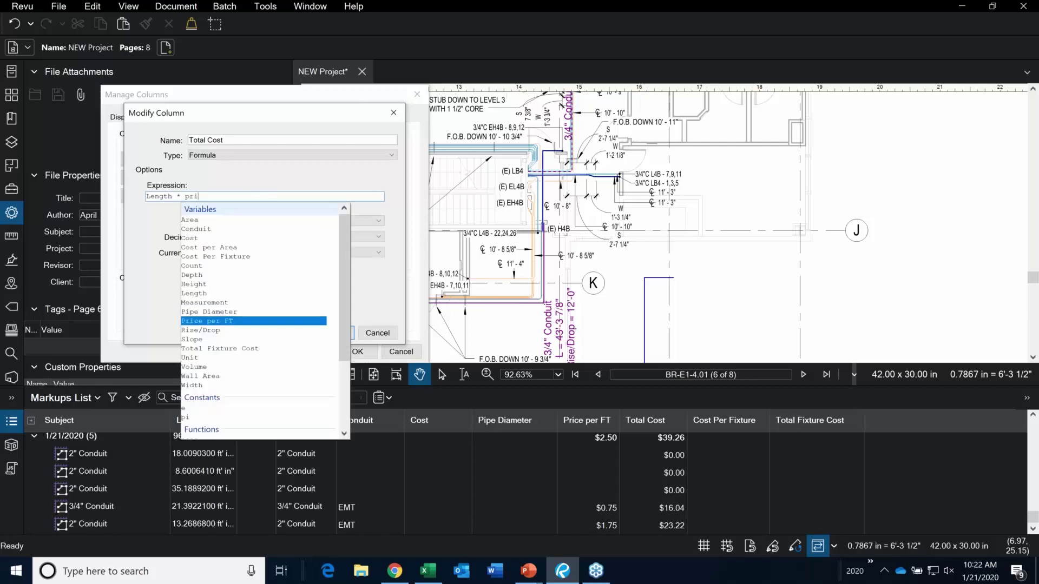
double_click(243, 321)
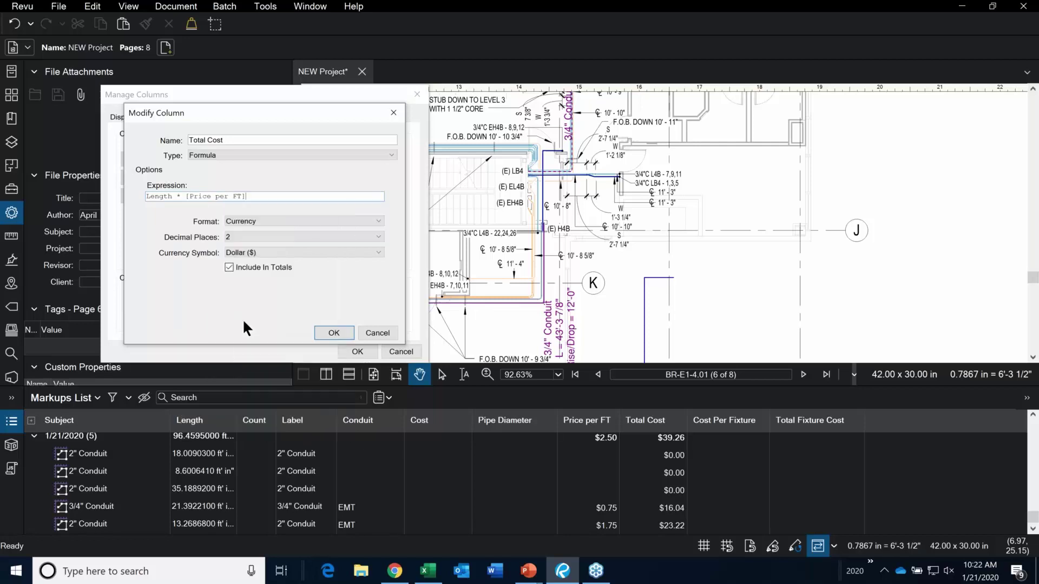
left_click(330, 328)
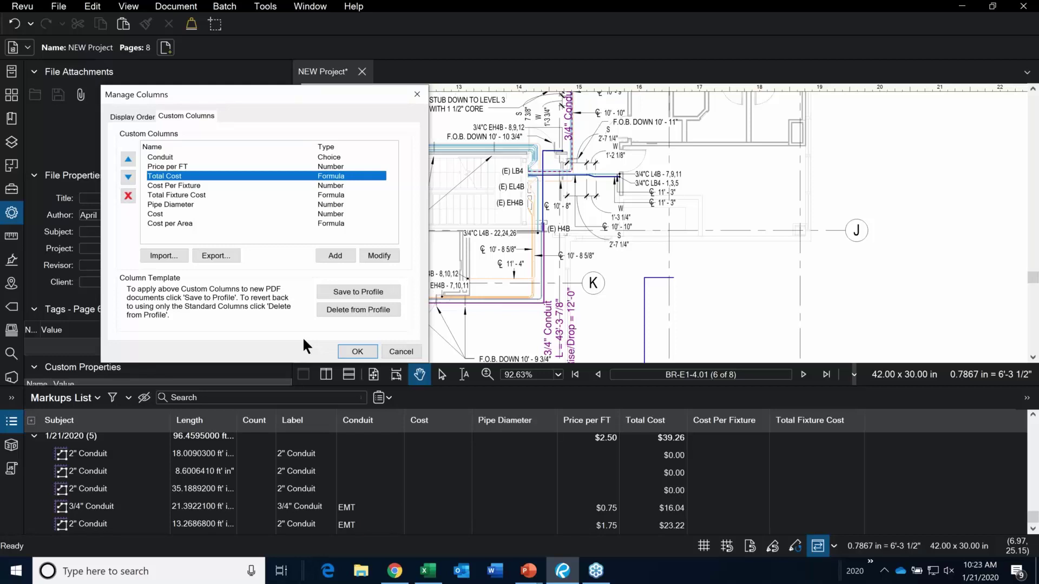
Save the custom columns to the profile as the column template and close Manage Columns.
left_click(371, 291)
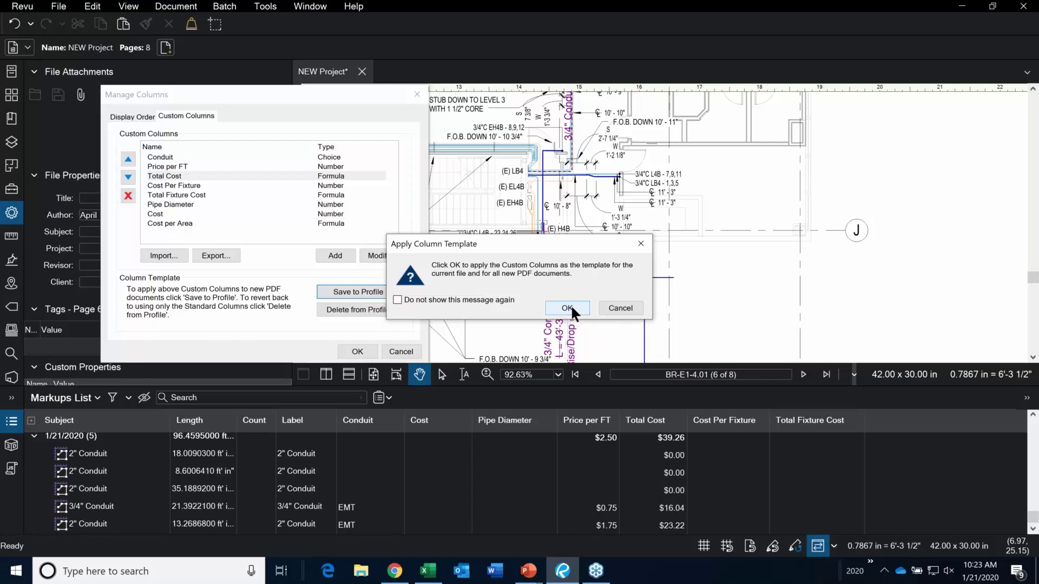
left_click(569, 303)
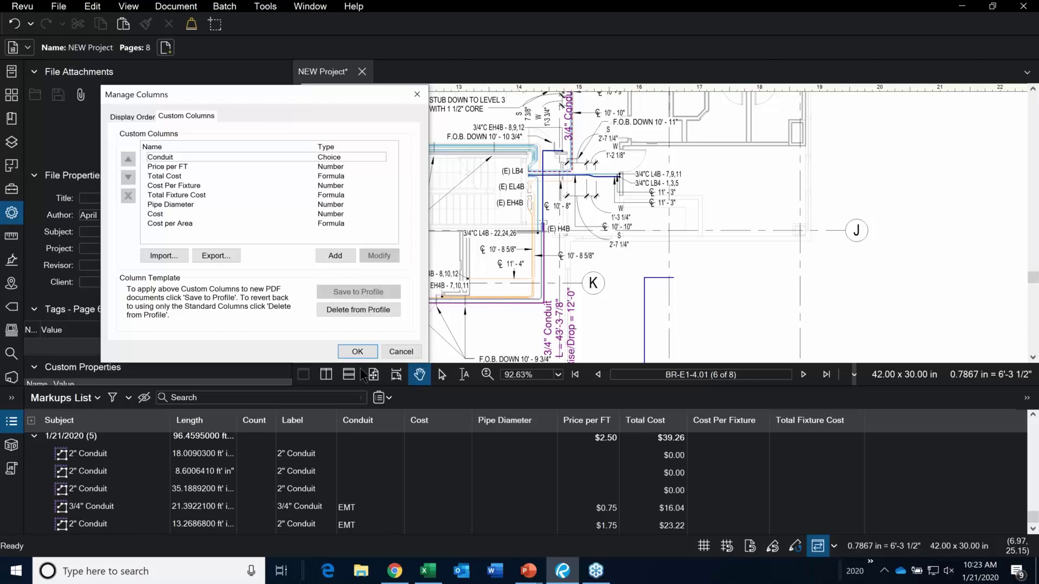
left_click(358, 351)
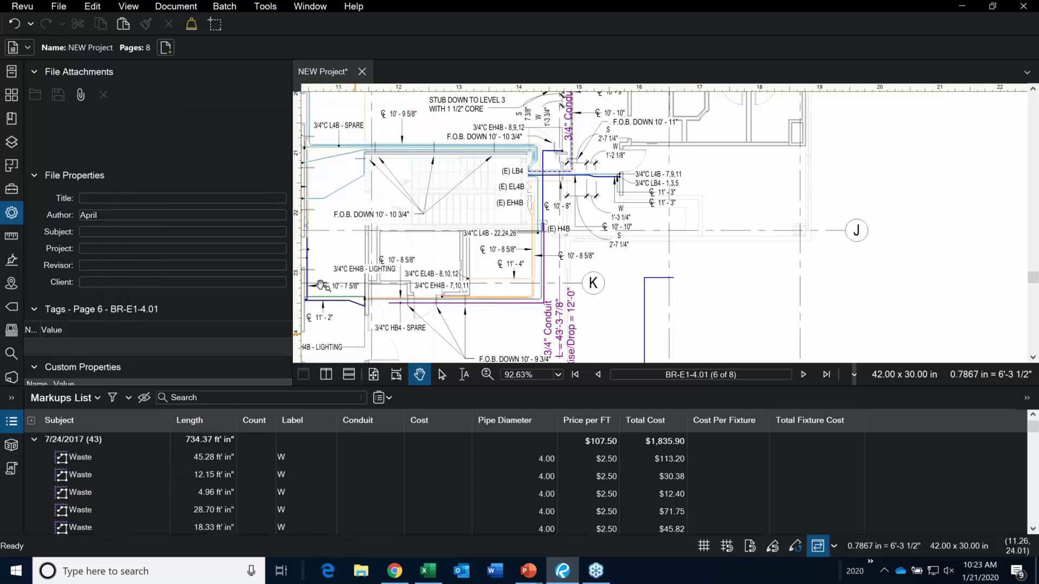
Switch Revu to the Quantity Takeoff profile.
left_click(22, 6)
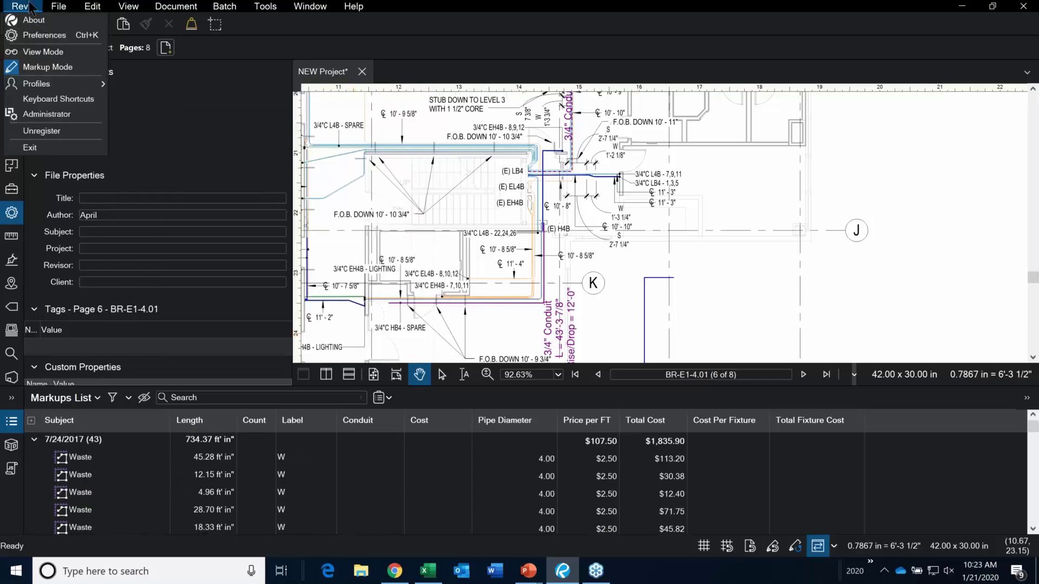
mouse_move(81, 84)
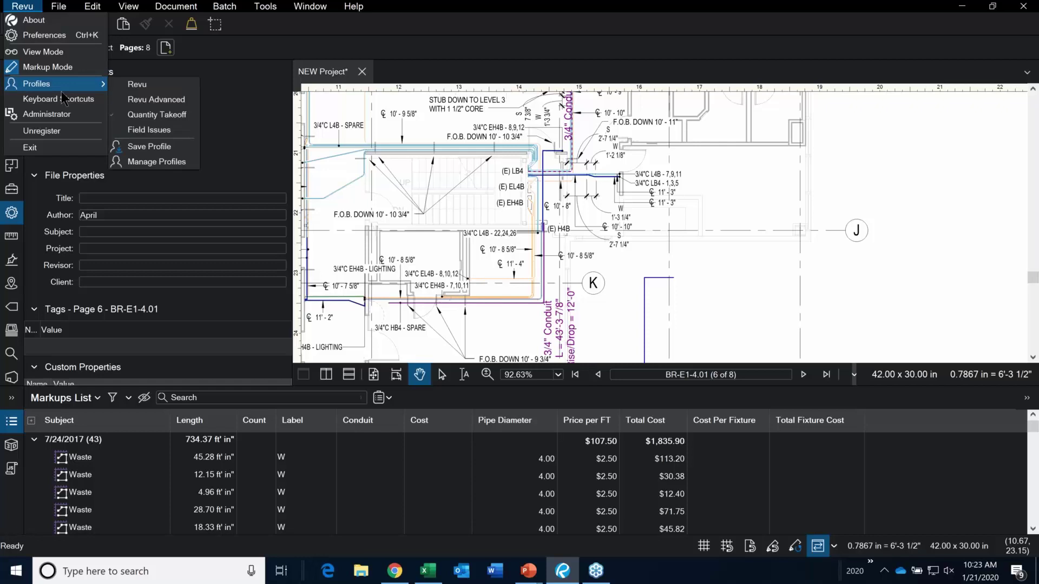
left_click(190, 117)
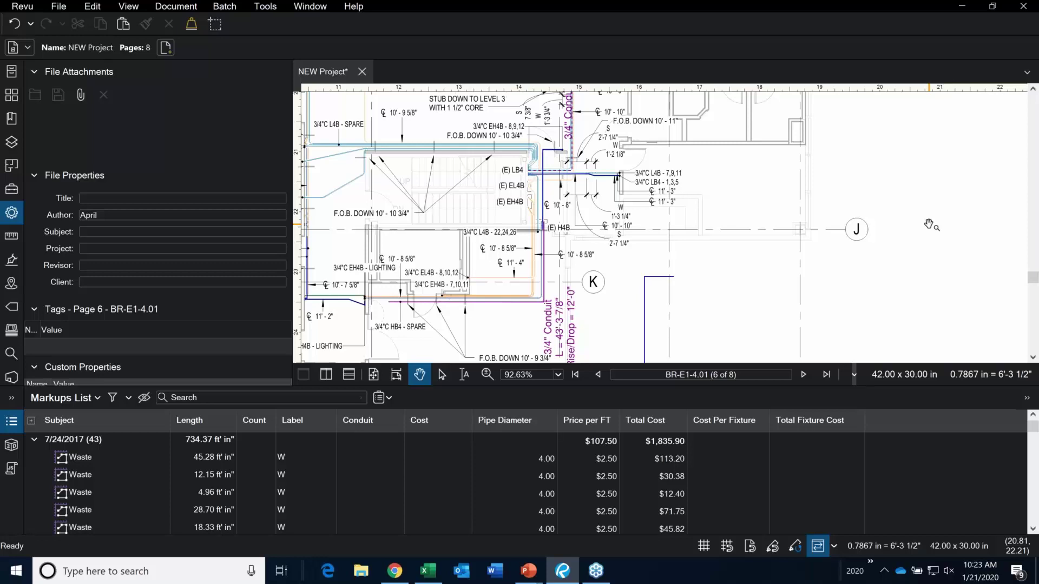
Delete the 18-foot 2" Conduit measurement, leaving 78.45 ft, and show page thumbnails.
left_click(645, 341)
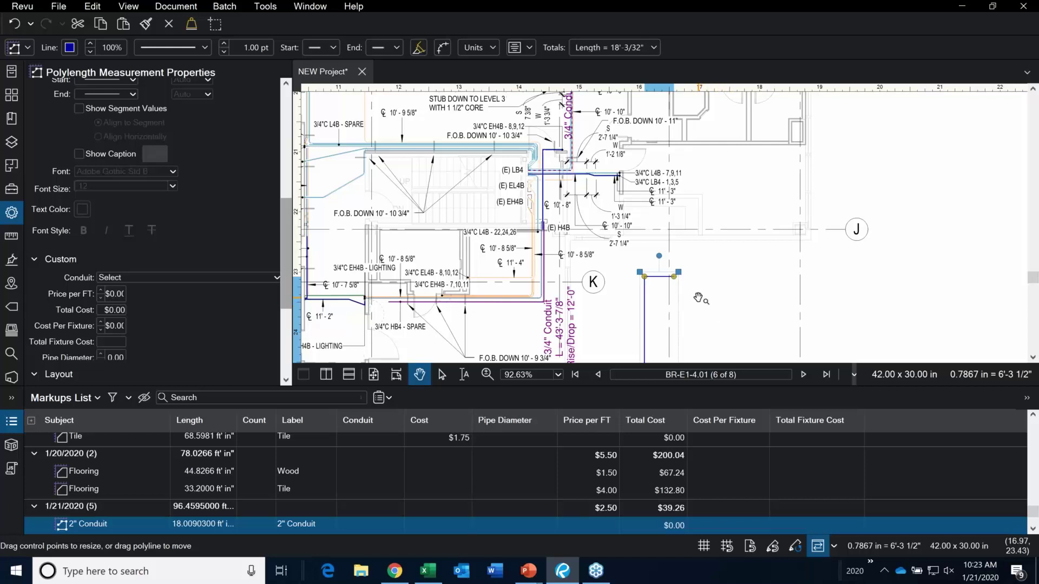
key("Delete")
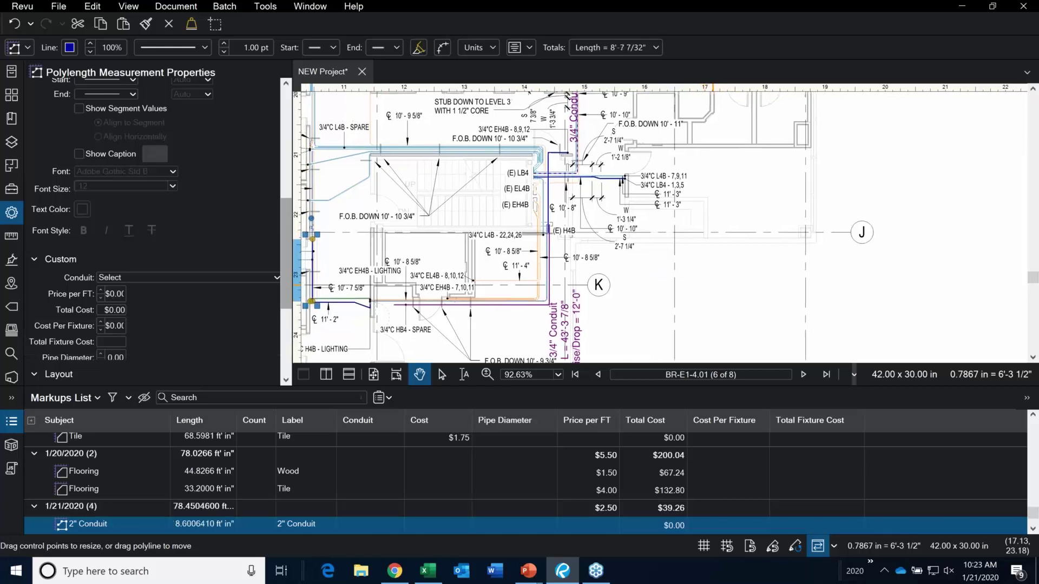
left_click(12, 94)
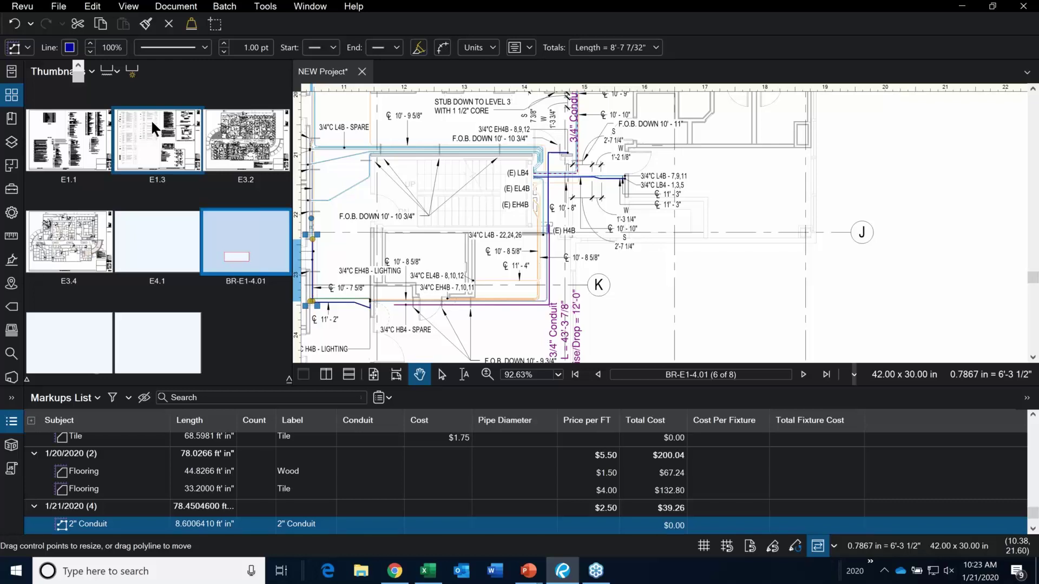
Go to sheet E3.4, zoom into the flooring rooms, and bring up the Tool Chest.
left_click(73, 238)
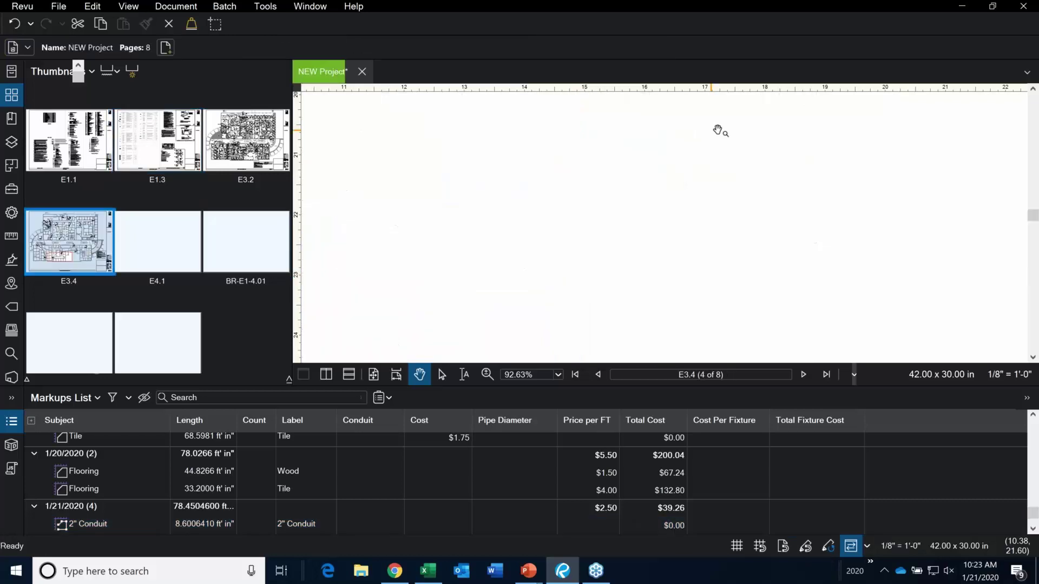
double_click(887, 387)
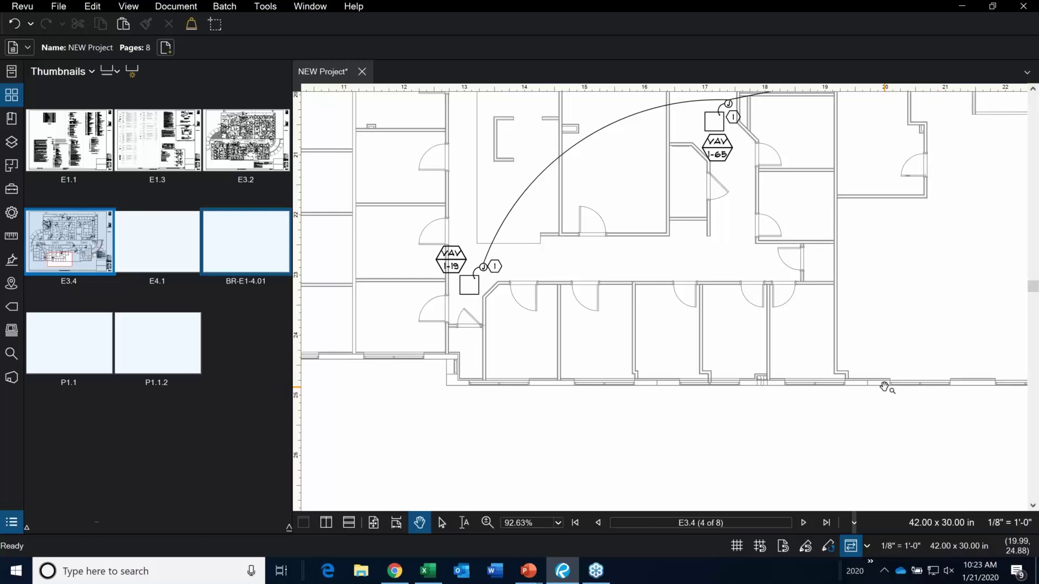
scroll(819, 331, "down", 1)
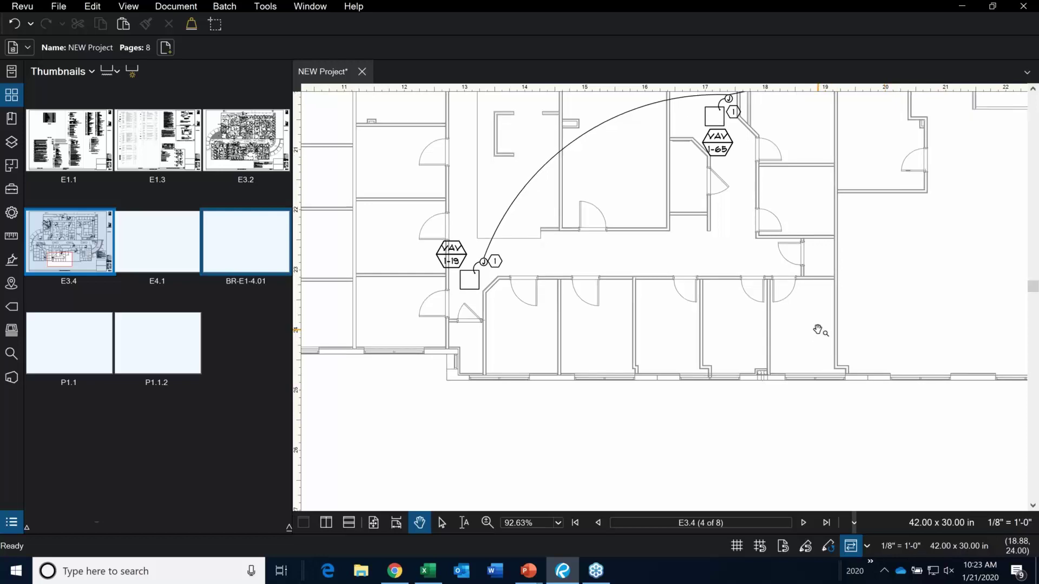
key("ctrl+0")
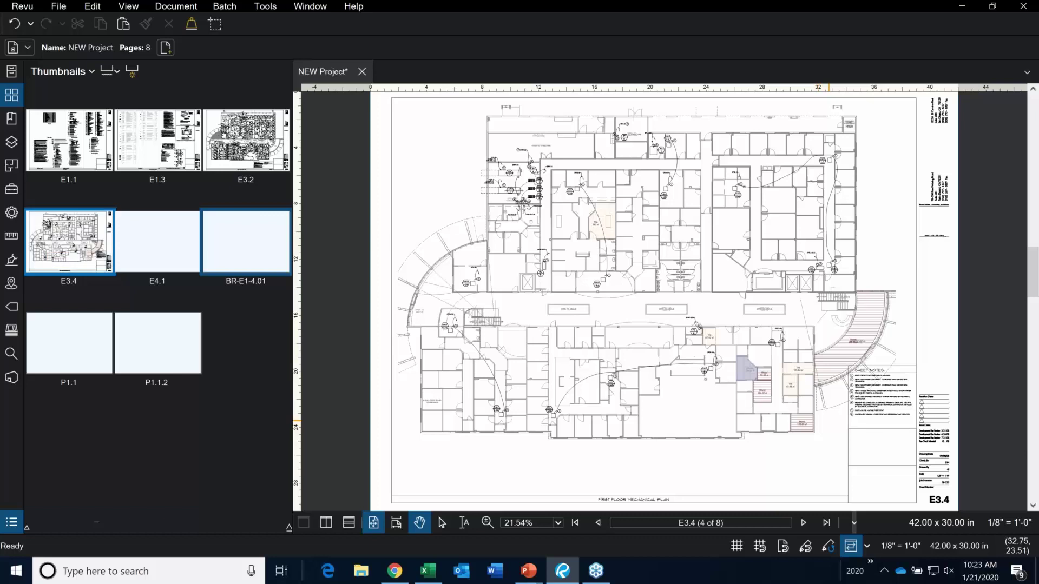
scroll(819, 416, "up", 5)
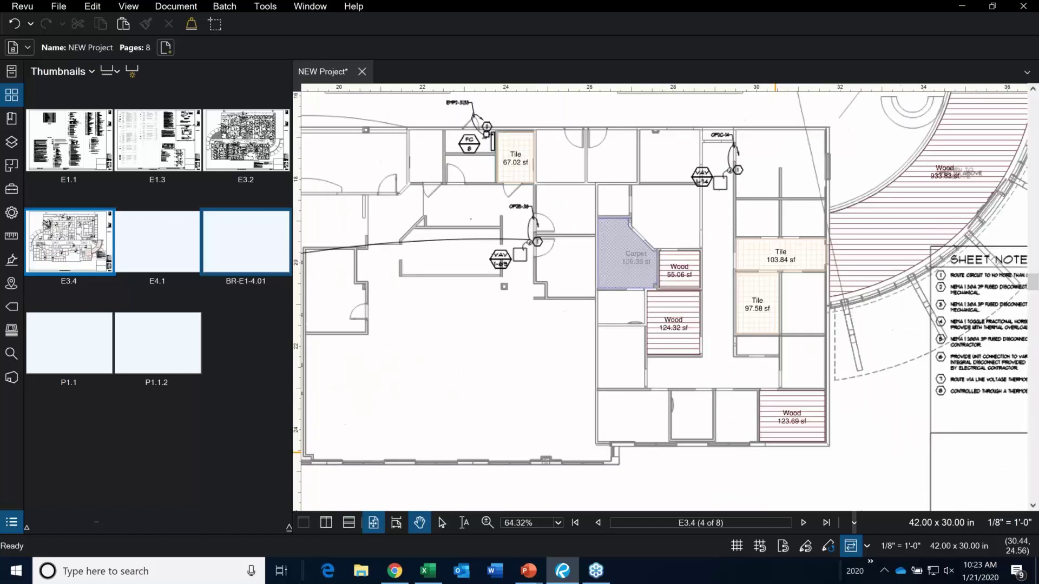
left_click_drag(815, 401, 724, 313)
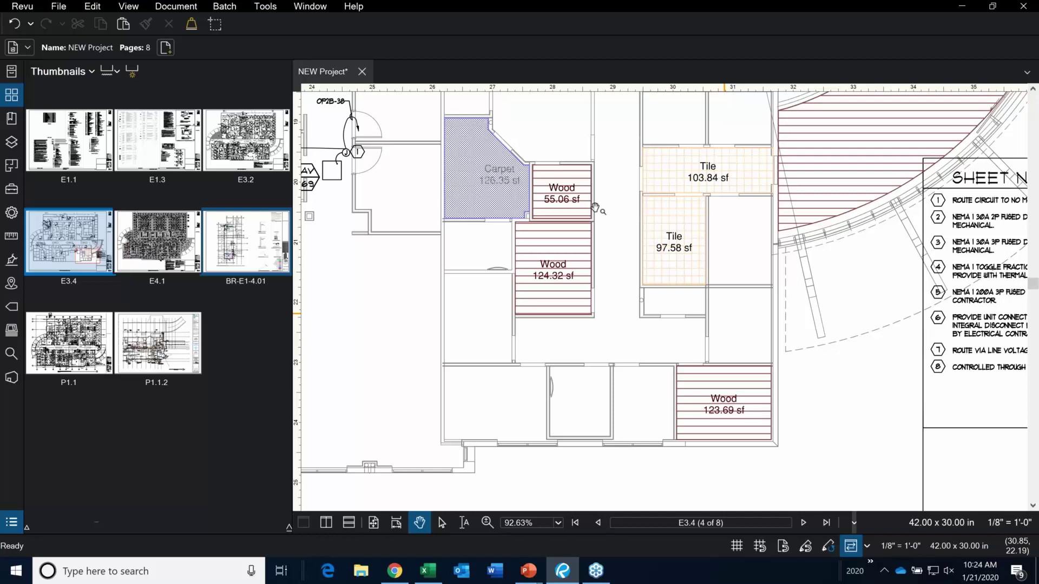
scroll(763, 157, "up", 5)
scroll(761, 157, "up", 2)
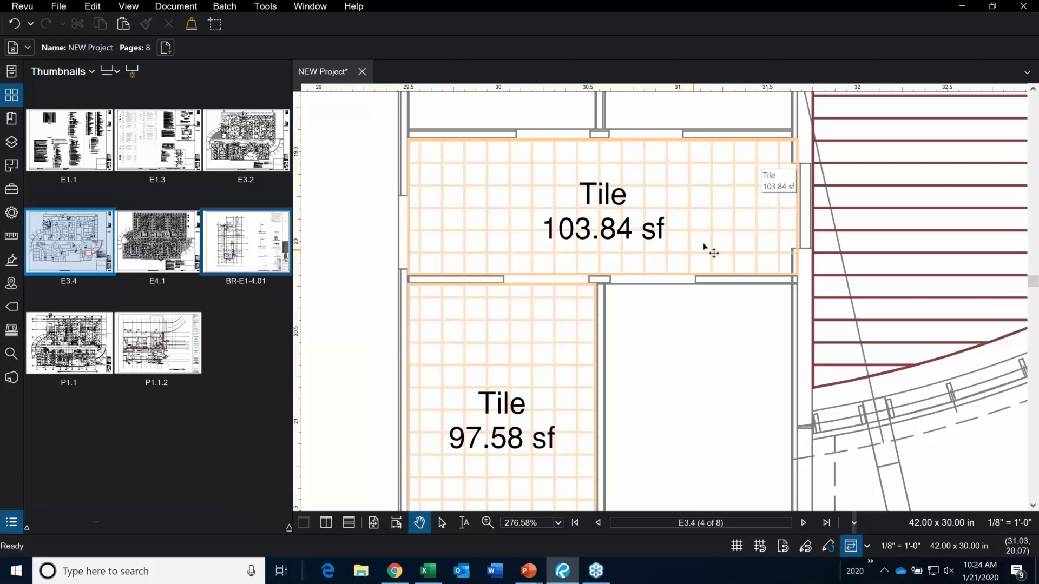
scroll(628, 195, "down", 5)
scroll(771, 222, "down", 1)
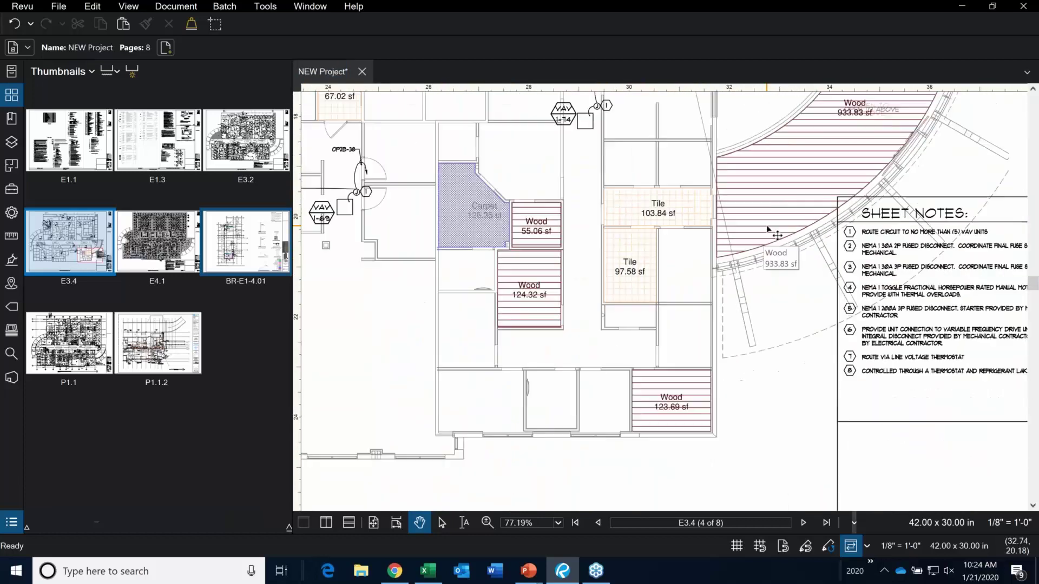
left_click(11, 190)
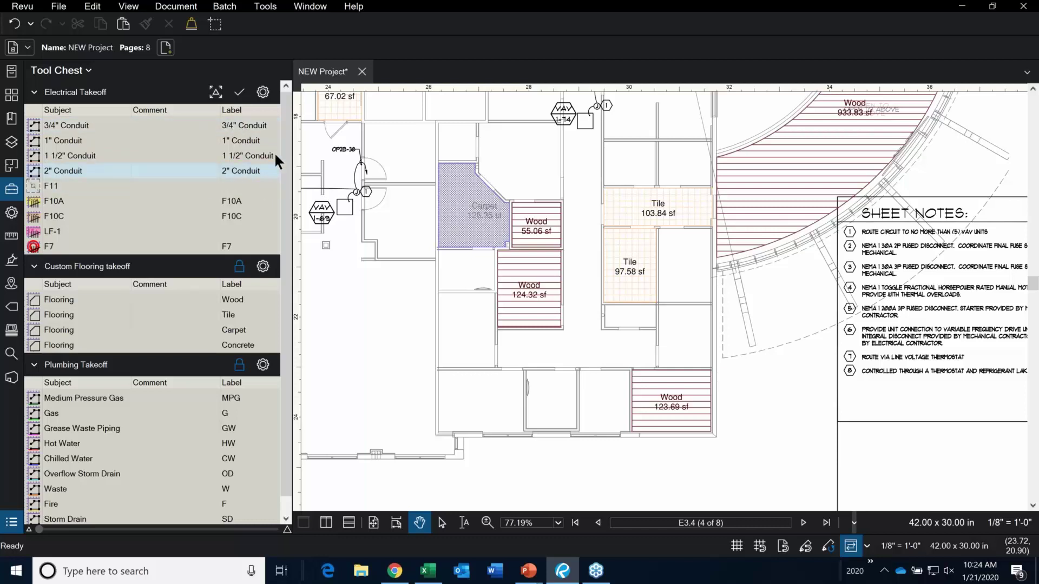
Browse the conduit and flooring takeoffs, then arm the Custom Flooring Concrete area tool.
left_click(252, 140)
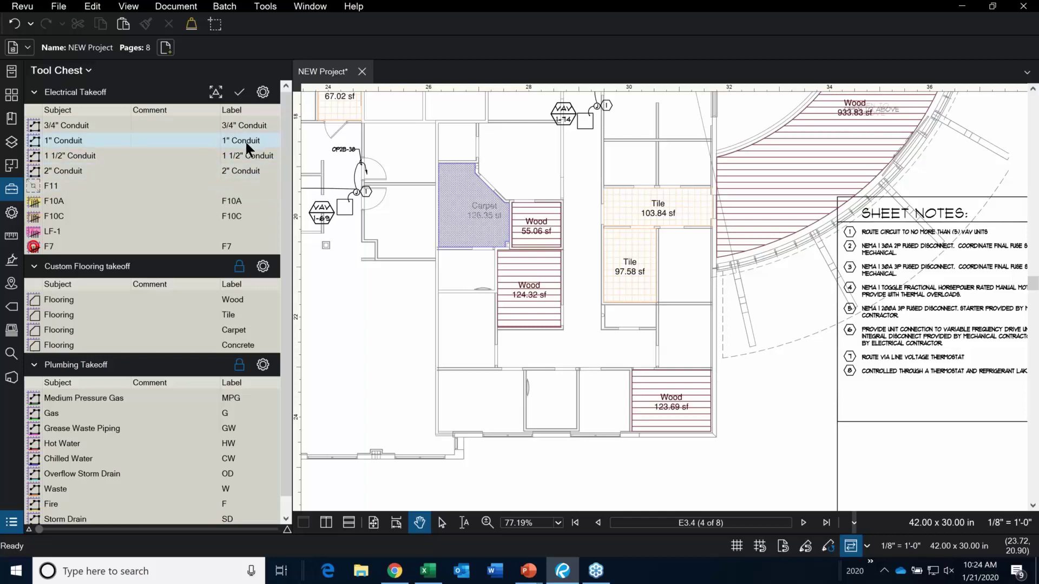
left_click(76, 345)
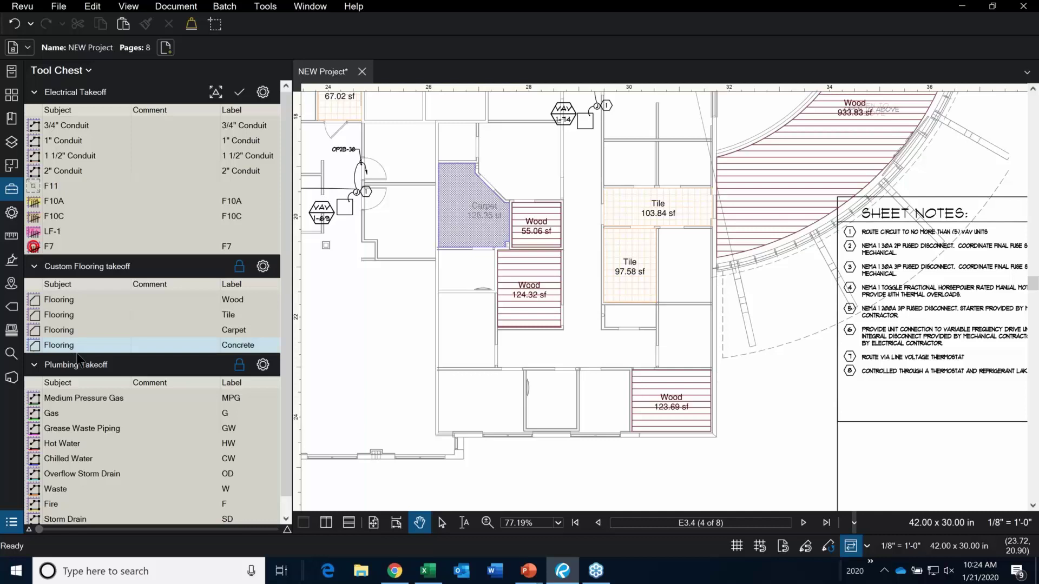
left_click(81, 313)
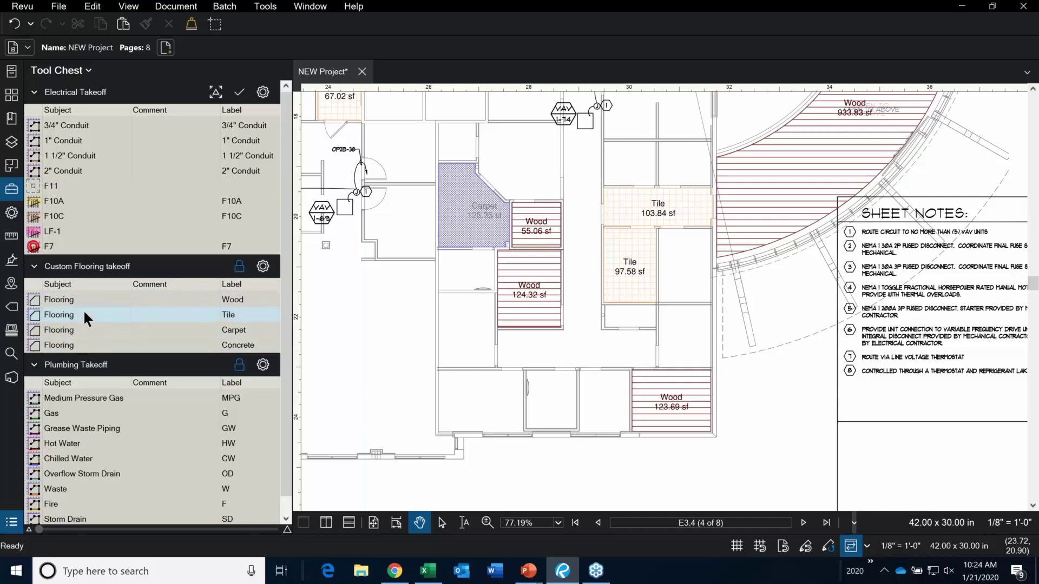
left_click(83, 303)
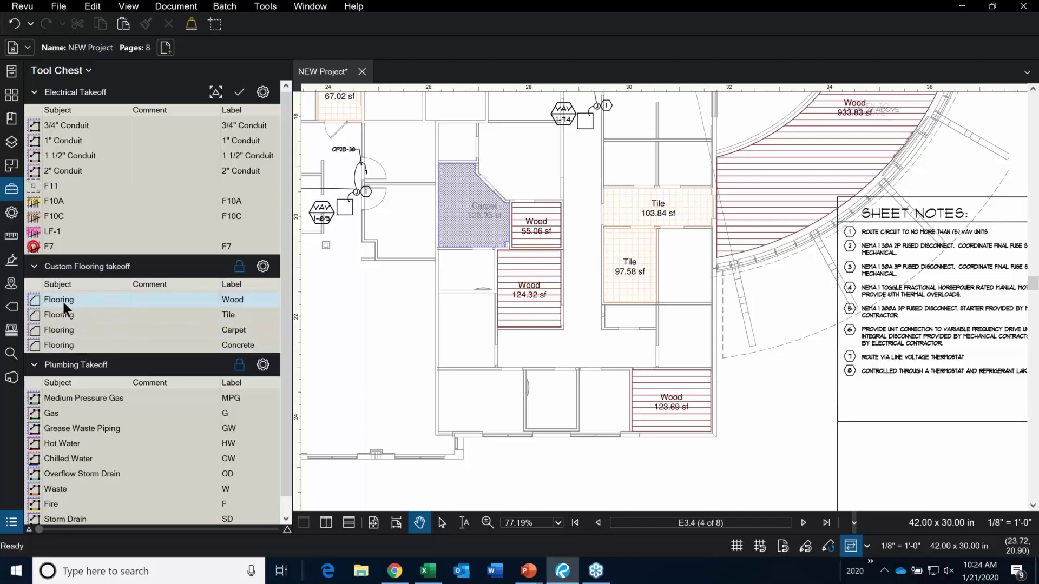
left_click(66, 348)
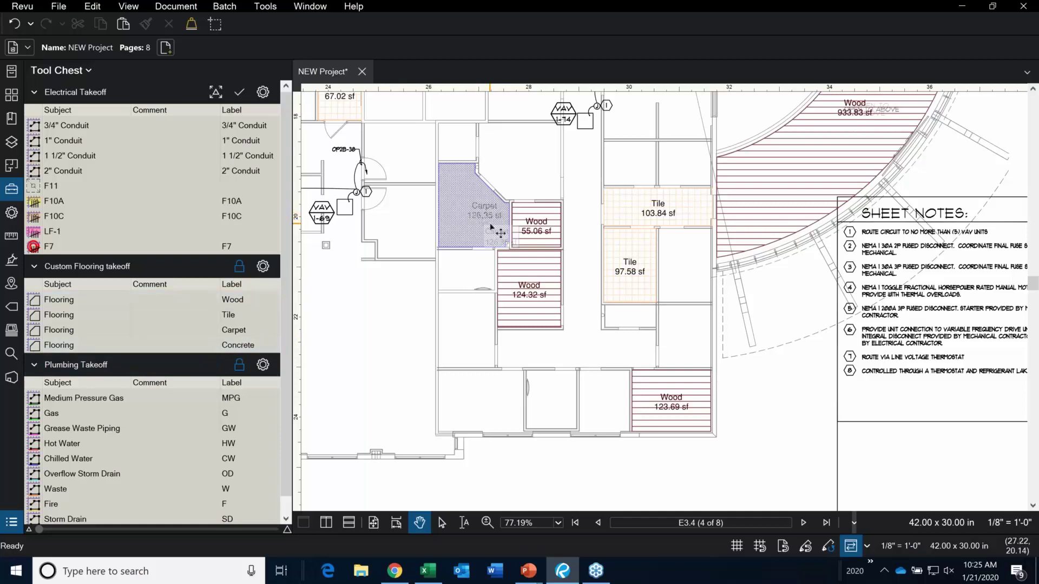
left_click(59, 346)
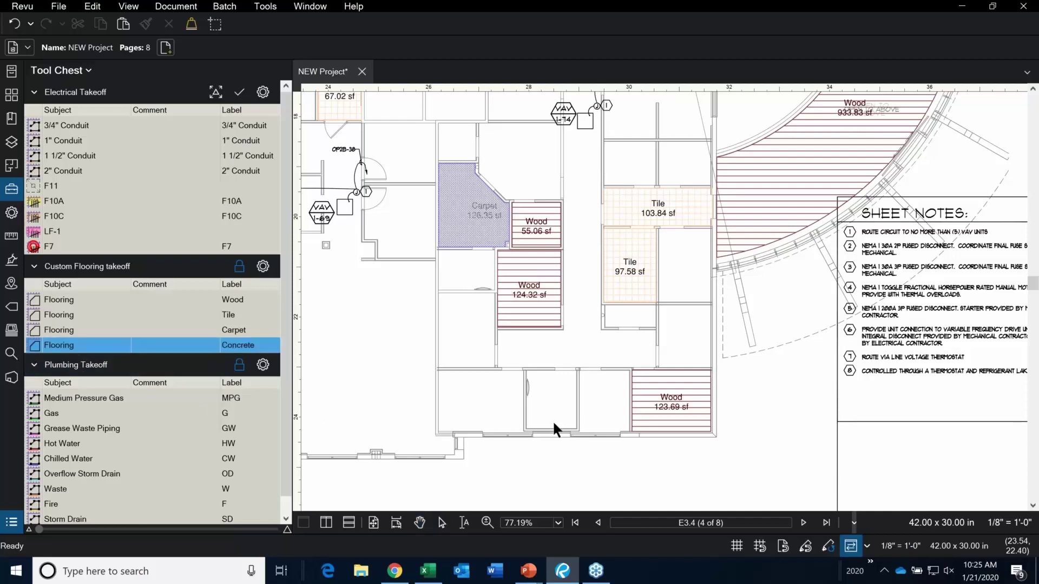
Draw a 107.28 sf Concrete area over the room left of Wood 124.32 sf and check it in the markups list.
scroll(445, 320, "up", 1)
scroll(446, 320, "up", 4)
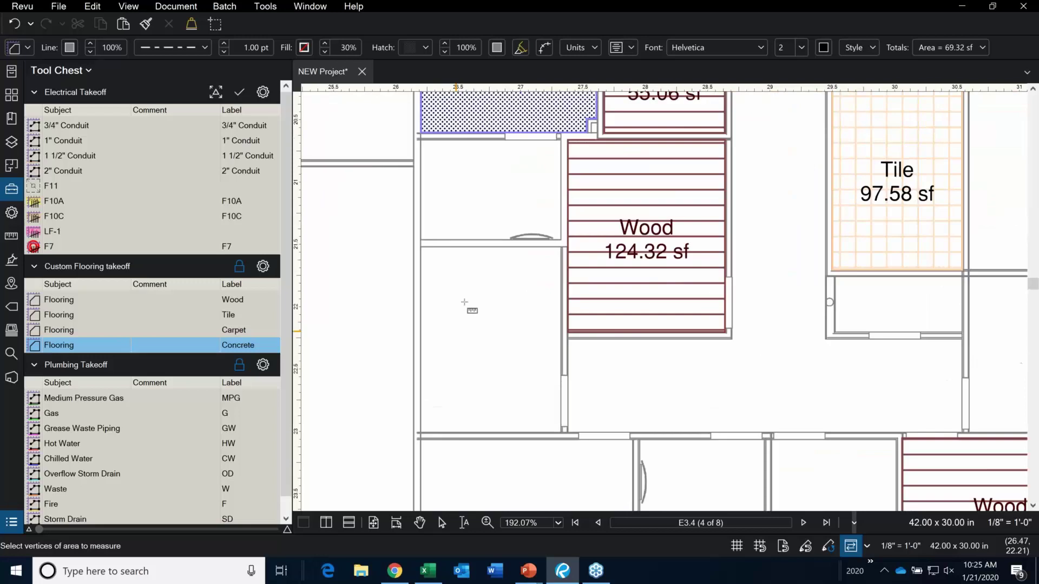
left_click_drag(421, 248, 562, 433)
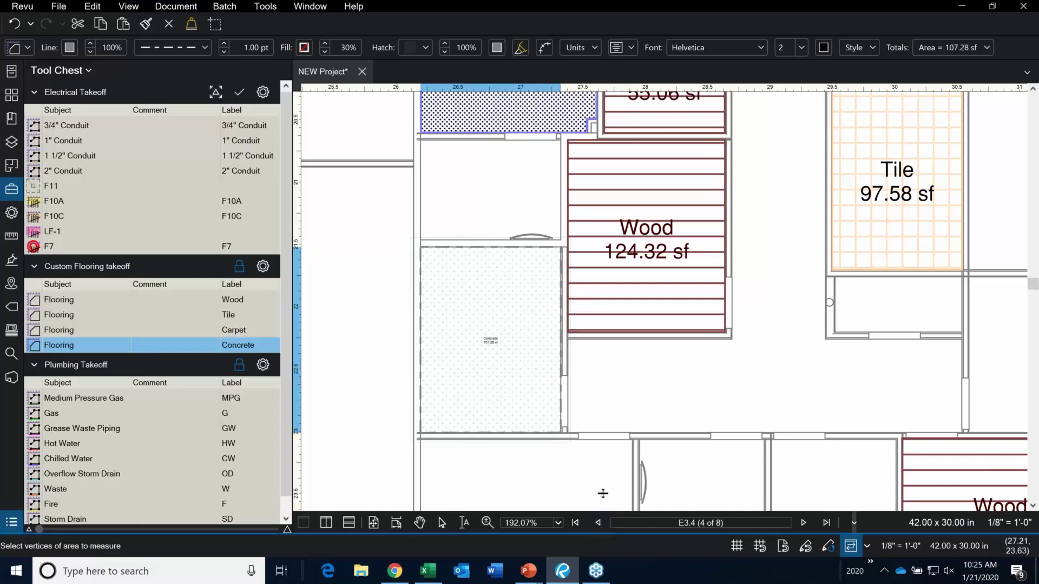
key("alt+l")
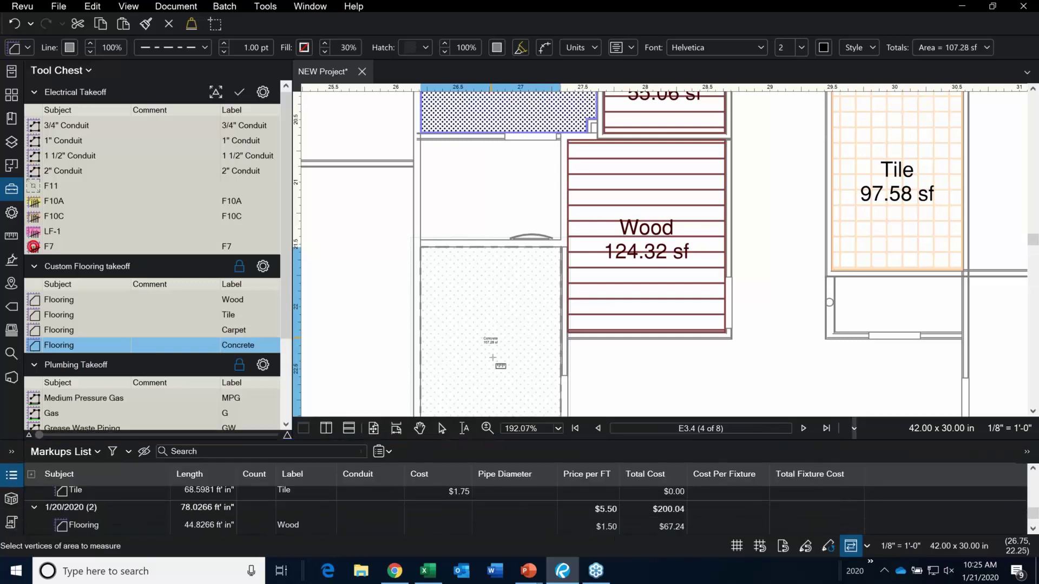
scroll(503, 343, "up", 2)
scroll(503, 343, "up", 2)
scroll(488, 364, "down", 2)
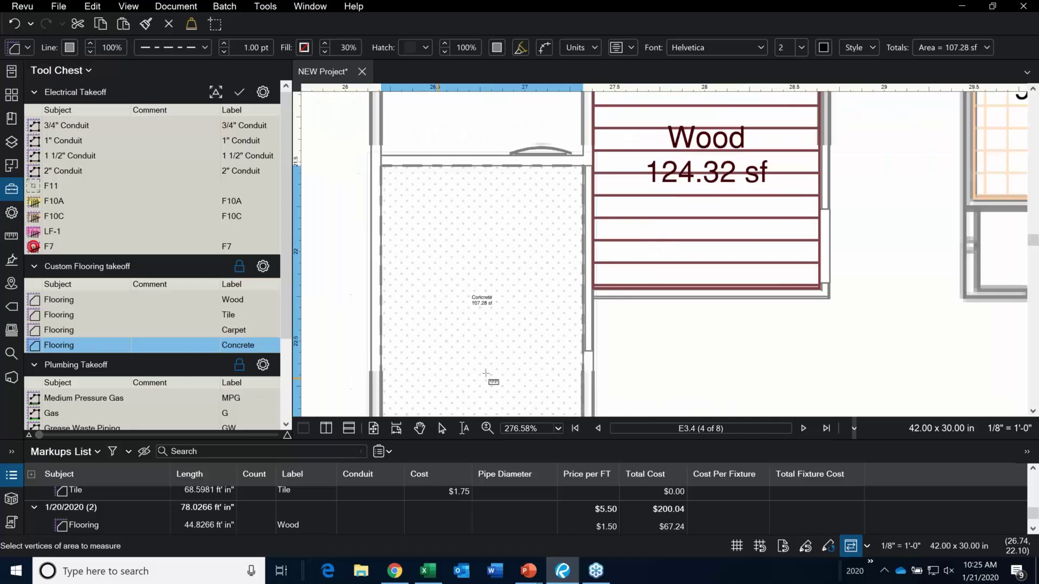
key("Escape")
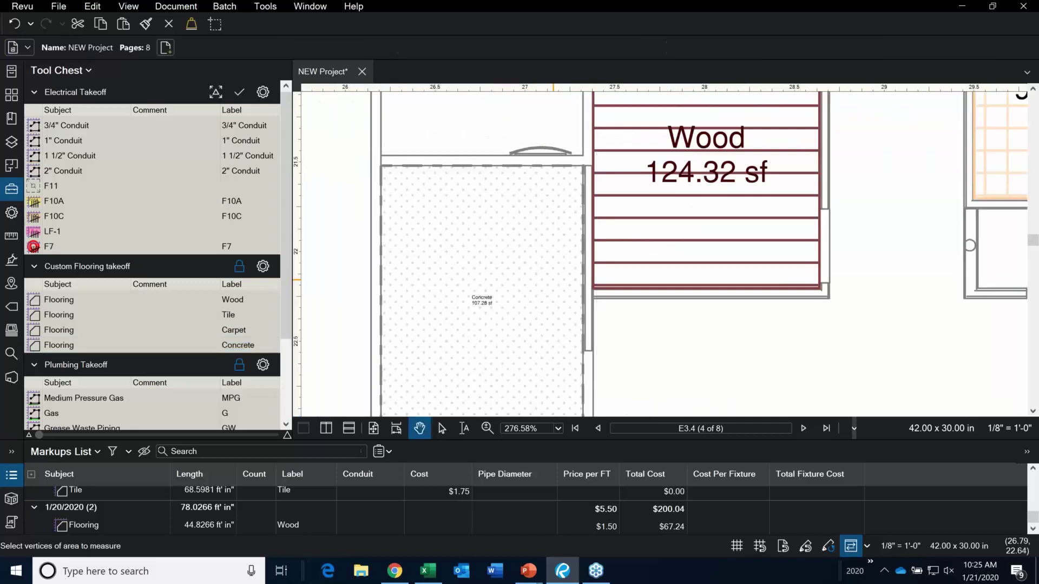
left_click(482, 325)
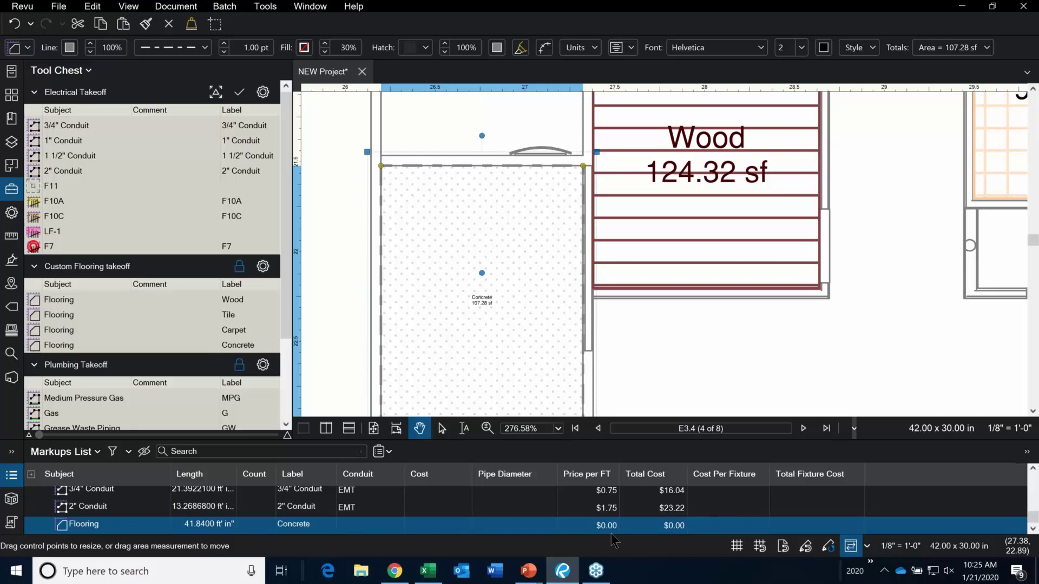
left_click(66, 350)
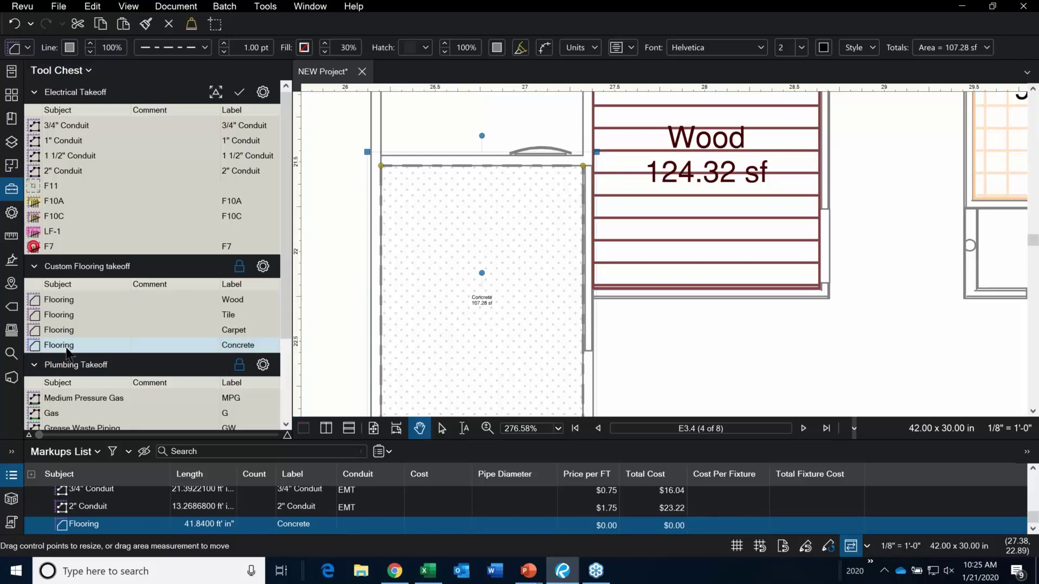
Show the Concrete flooring takeoff's properties: 20% Dots hatch, 30 fill opacity, 1.00 line width.
left_click(15, 214)
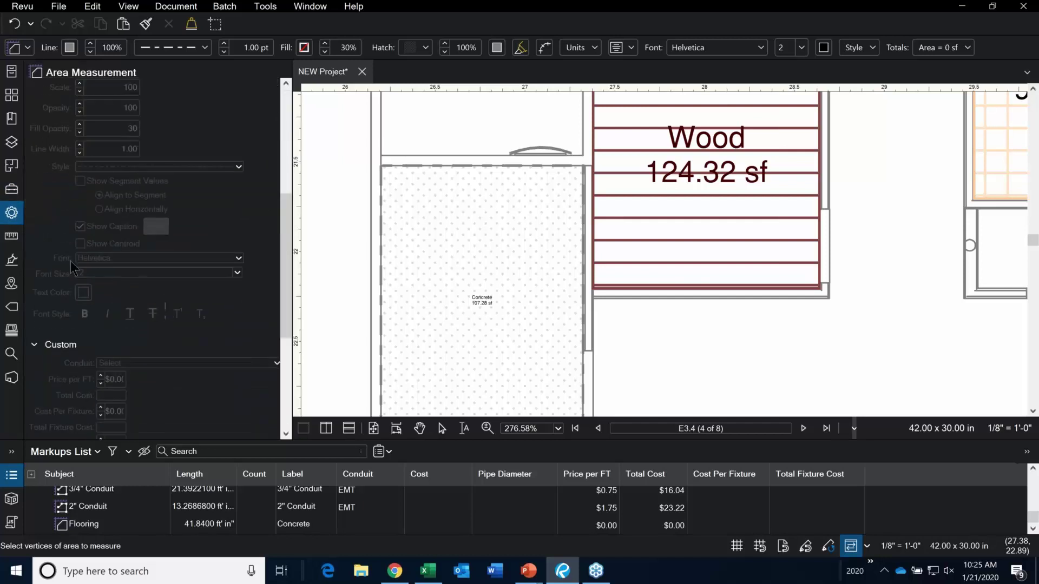
left_click(12, 189)
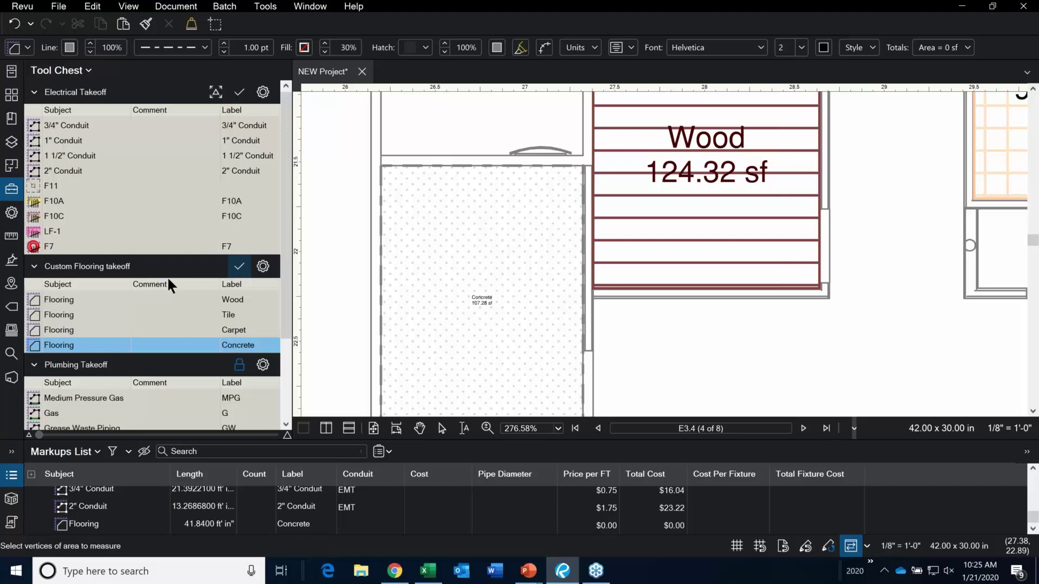
left_click(12, 212)
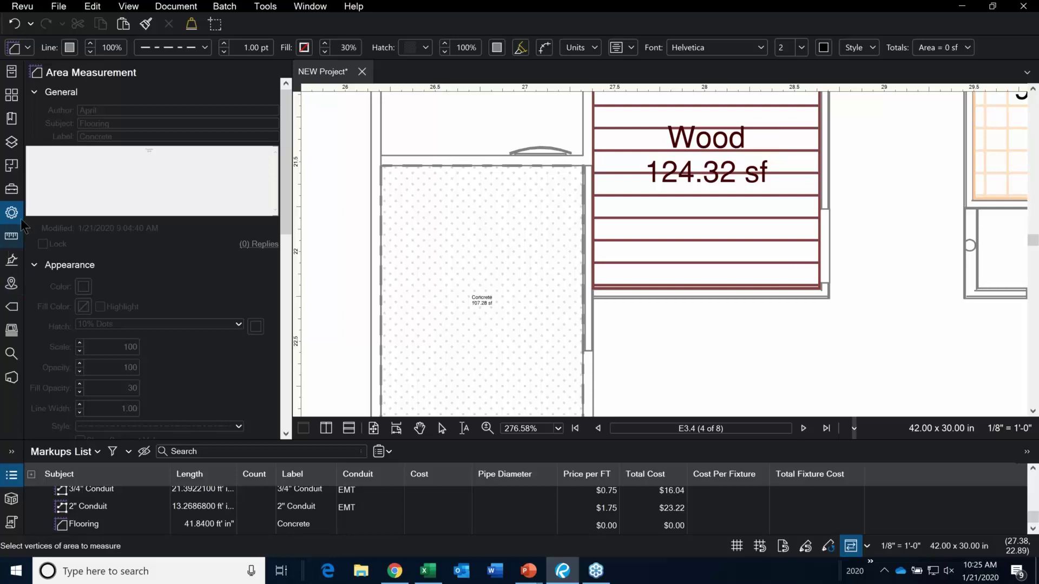
left_click(11, 189)
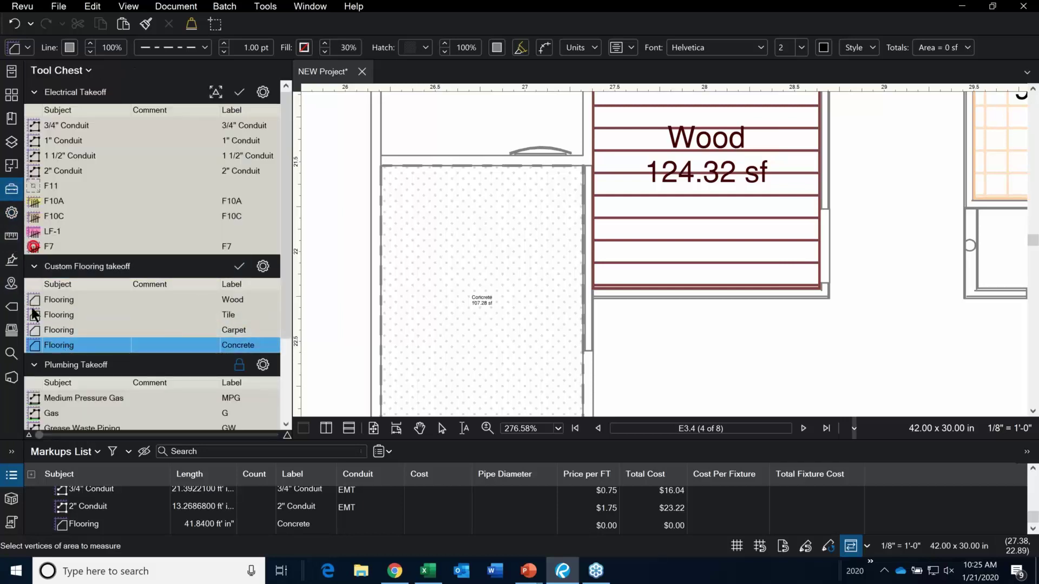
left_click(17, 218)
scroll(204, 322, "down", 5)
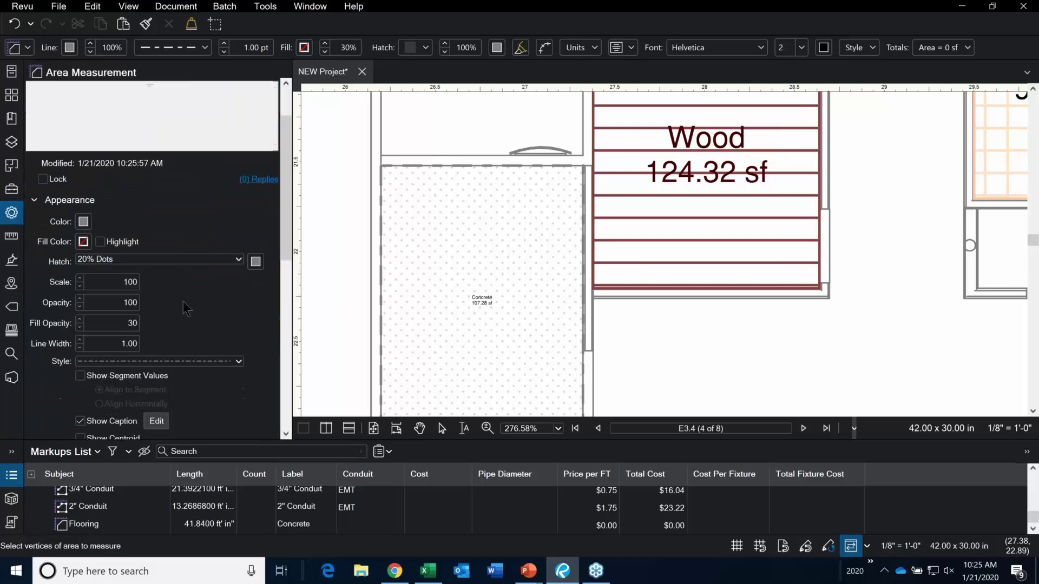
Change the Concrete flooring Price per FT from 1.00 to 5.00.
scroll(204, 322, "down", 2)
left_click(115, 314)
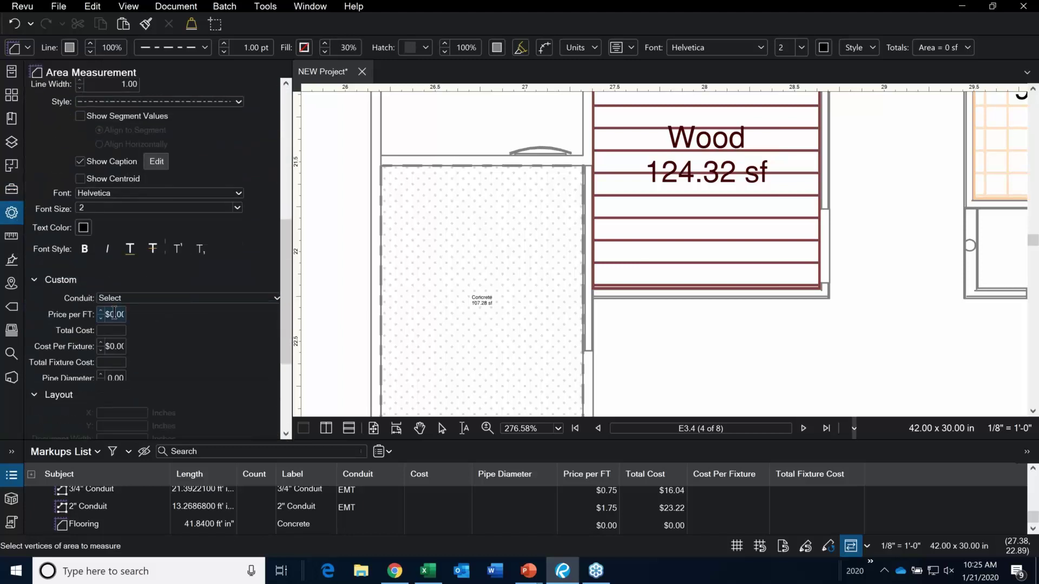
type("1.00")
type("5.00")
Draw a 58.1 sf Concrete rectangle over the room below the Carpet area, costing $154.73.
scroll(642, 382, "down", 4)
scroll(524, 240, "up", 3)
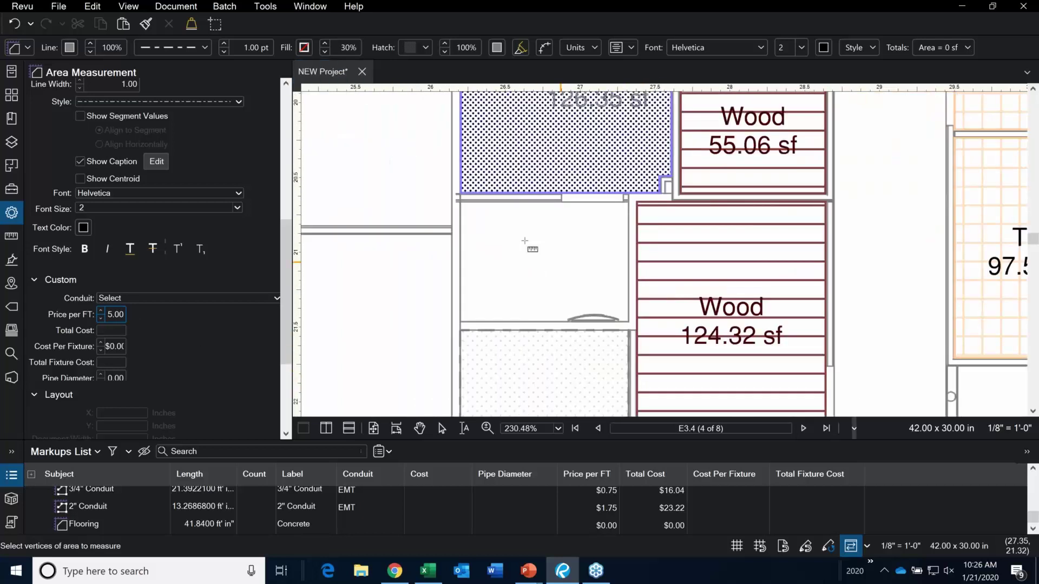
left_click(460, 202)
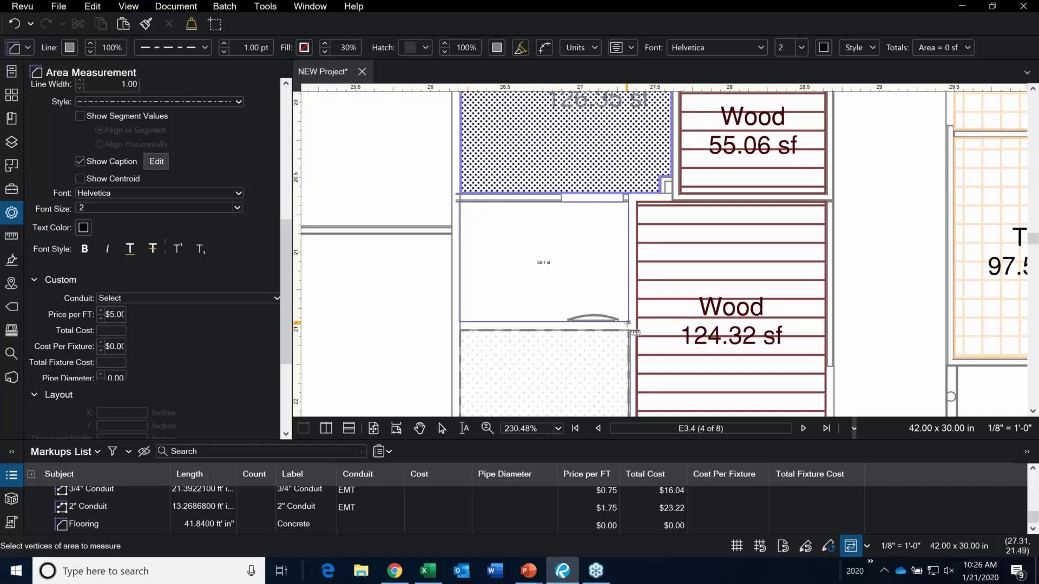
left_click(628, 324)
scroll(634, 332, "down", 3)
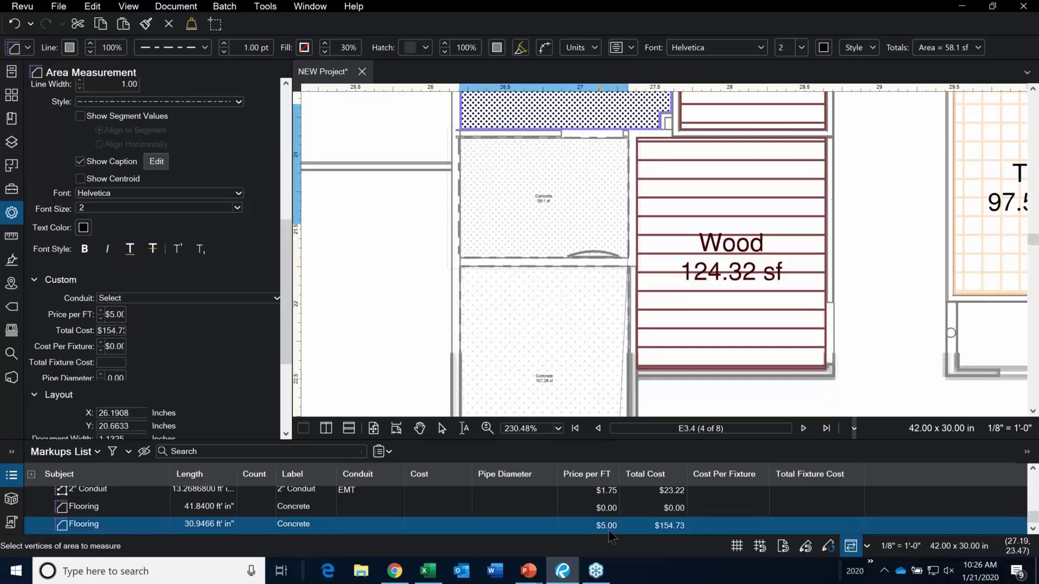
scroll(817, 374, "up", 1)
key("Escape")
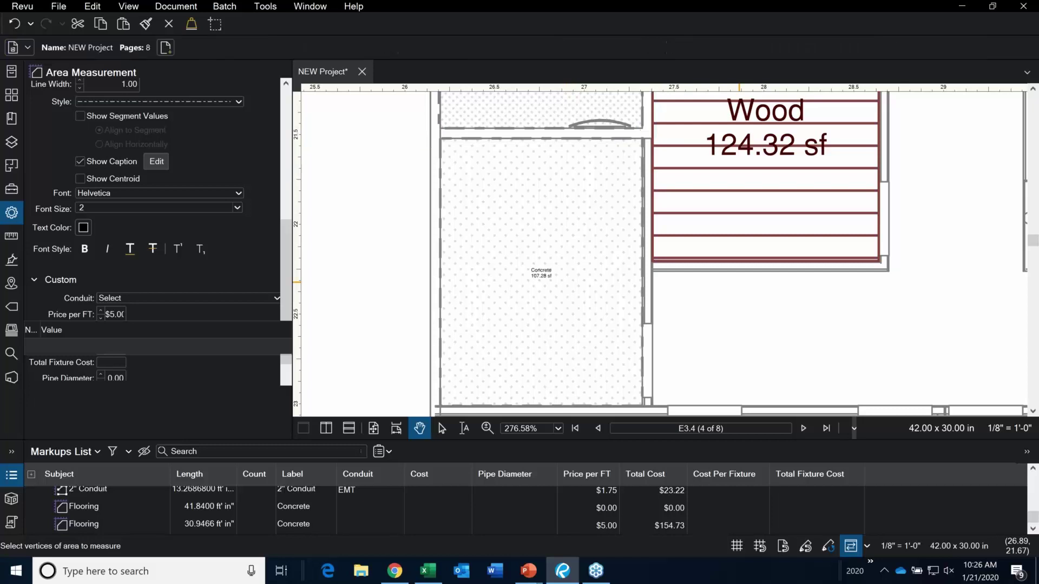
Bring the room under the long curved line into view and pick the Flooring/Carpet takeoff.
left_click_drag(933, 81, 848, 225)
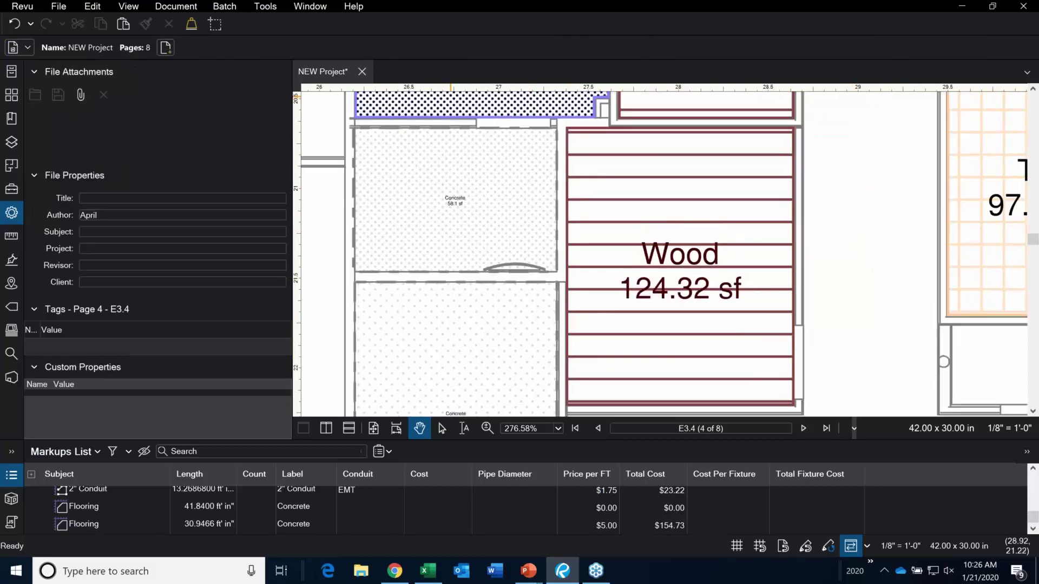
scroll(520, 249, "down", 5)
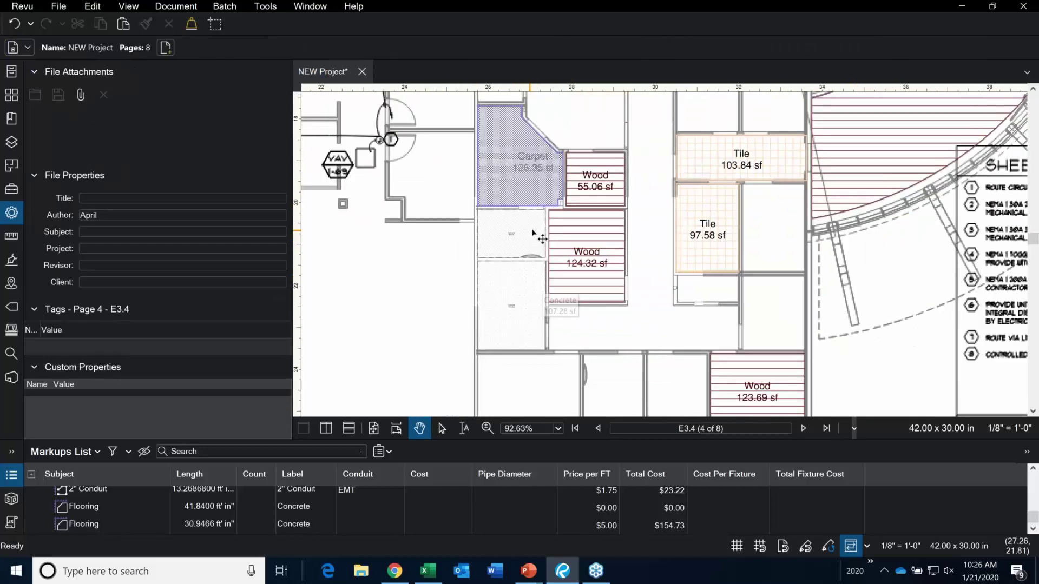
scroll(731, 330, "down", 2)
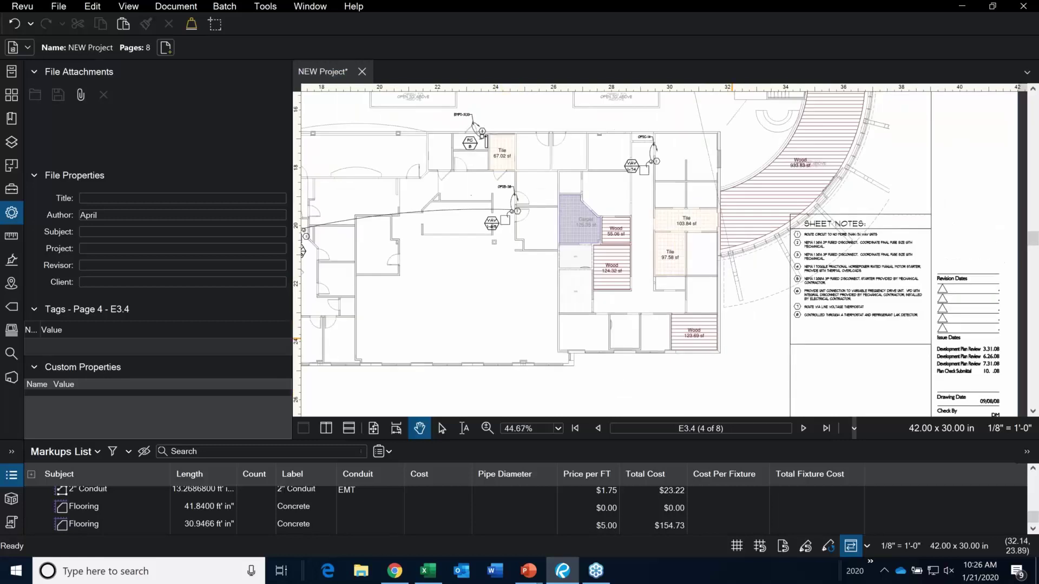
scroll(403, 243, "up", 5)
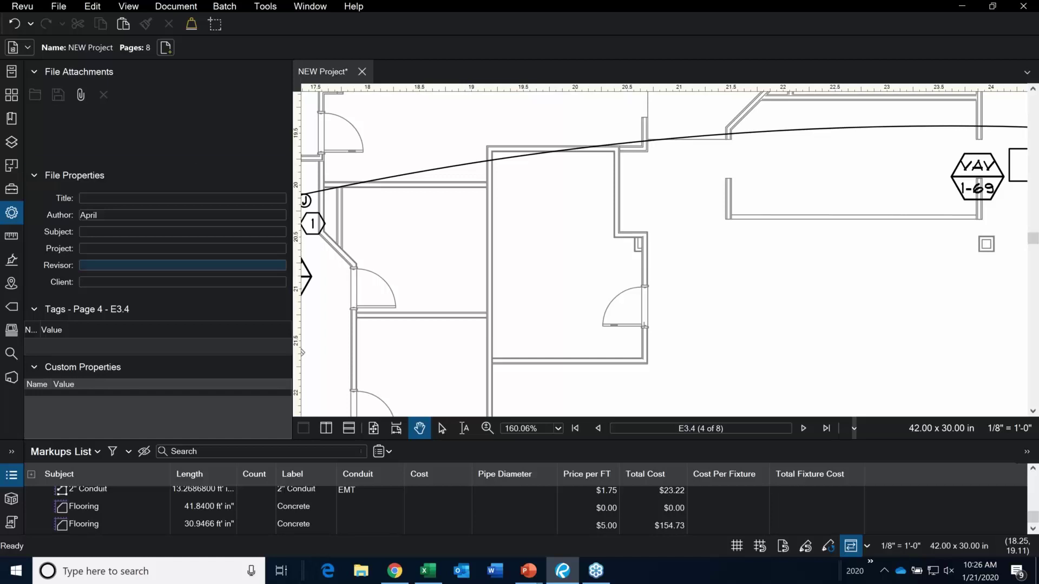
left_click(11, 188)
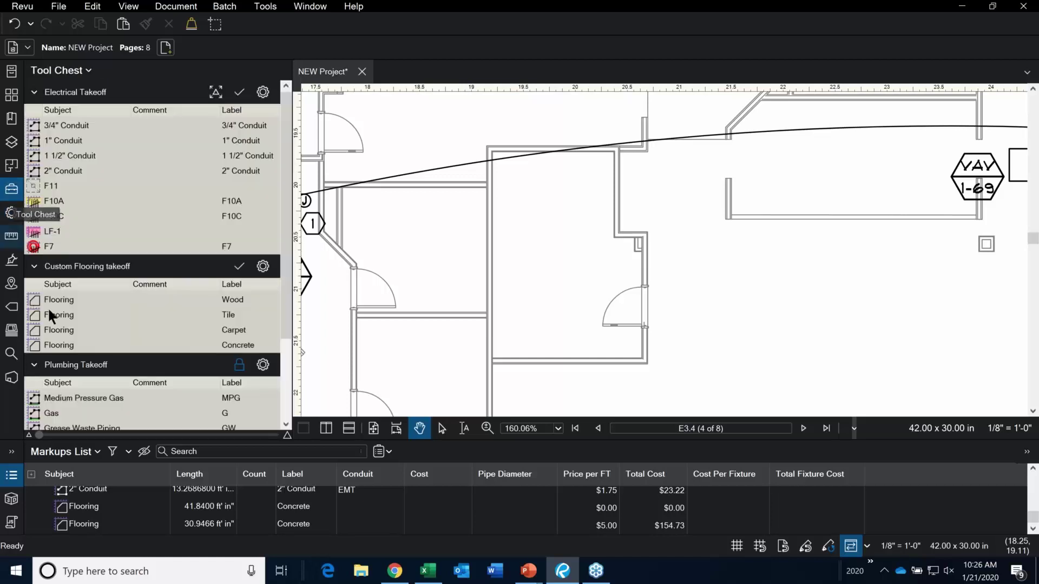
left_click(72, 335)
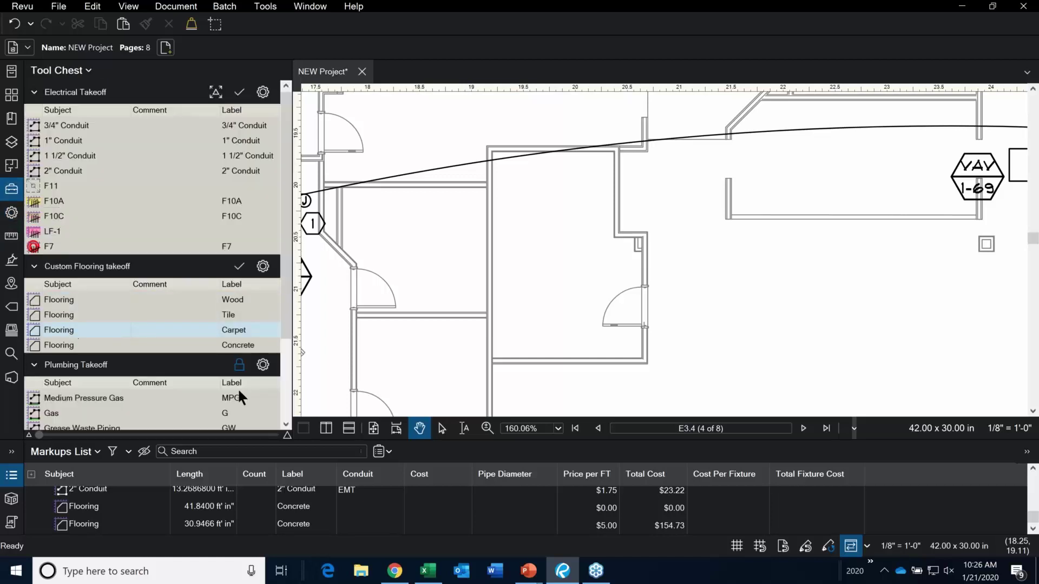
Outline the room's six corners to add a 170.33 sf Carpet area costing $54.96.
left_click(492, 152)
left_click(616, 152)
left_click(615, 237)
left_click(644, 236)
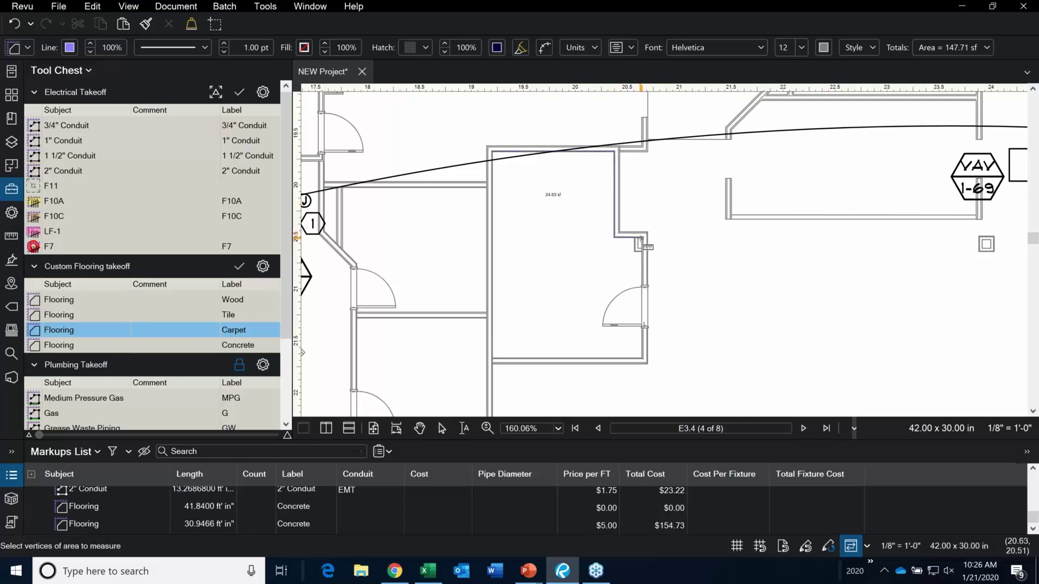
left_click(644, 359)
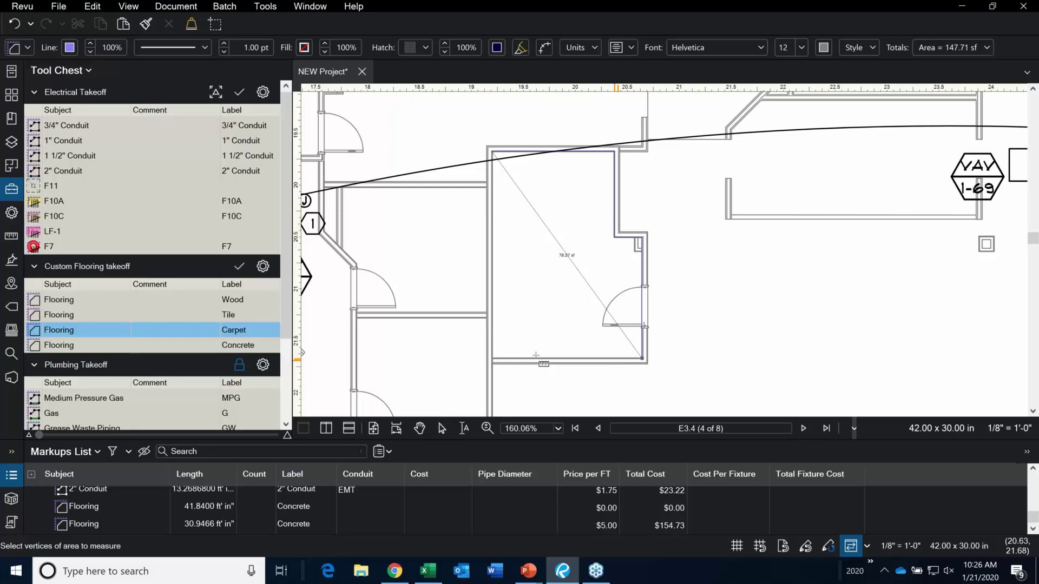
double_click(492, 358)
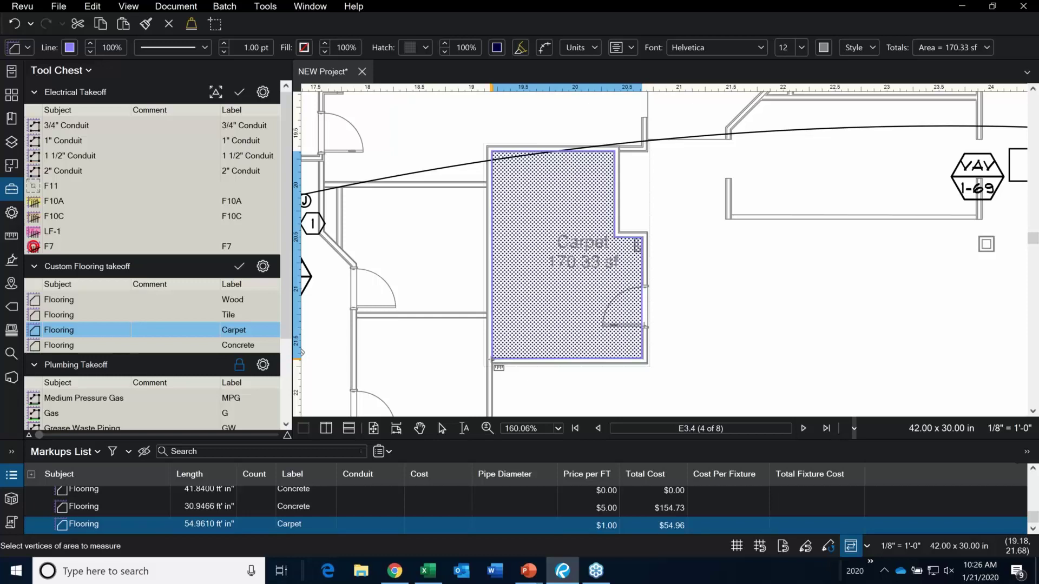
key("Escape")
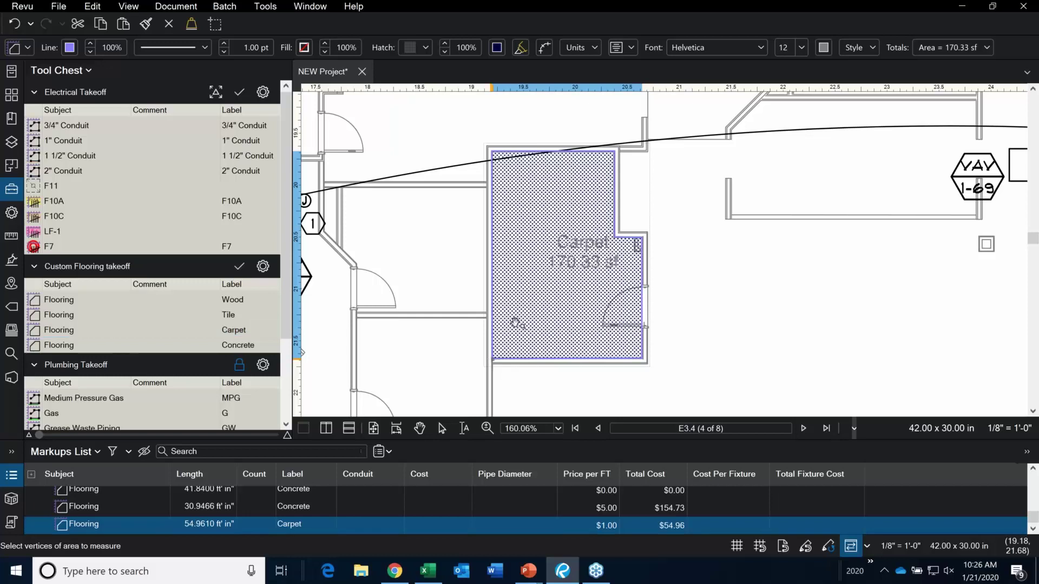
key("Escape")
scroll(665, 249, "down", 5)
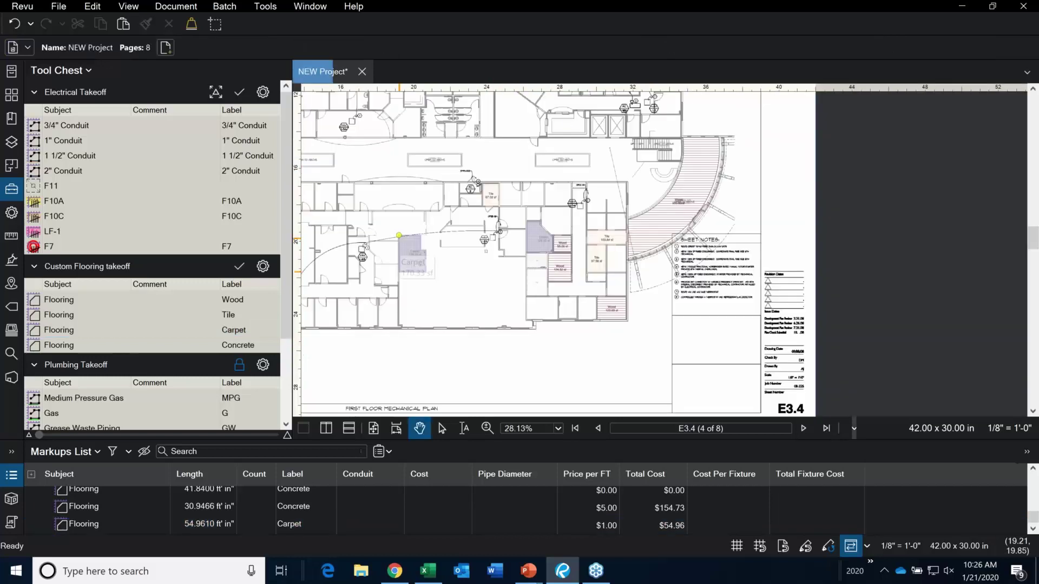
Pan to the rooms left of the curved wall and show the Tools > Measure submenu.
scroll(666, 249, "up", 4)
scroll(771, 172, "down", 2)
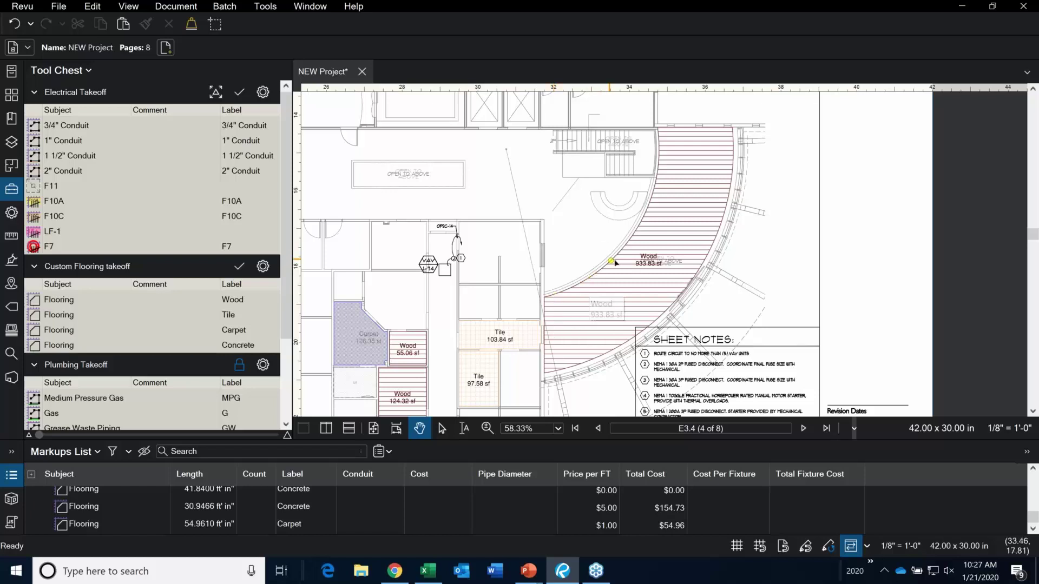
left_click_drag(765, 282, 946, 281)
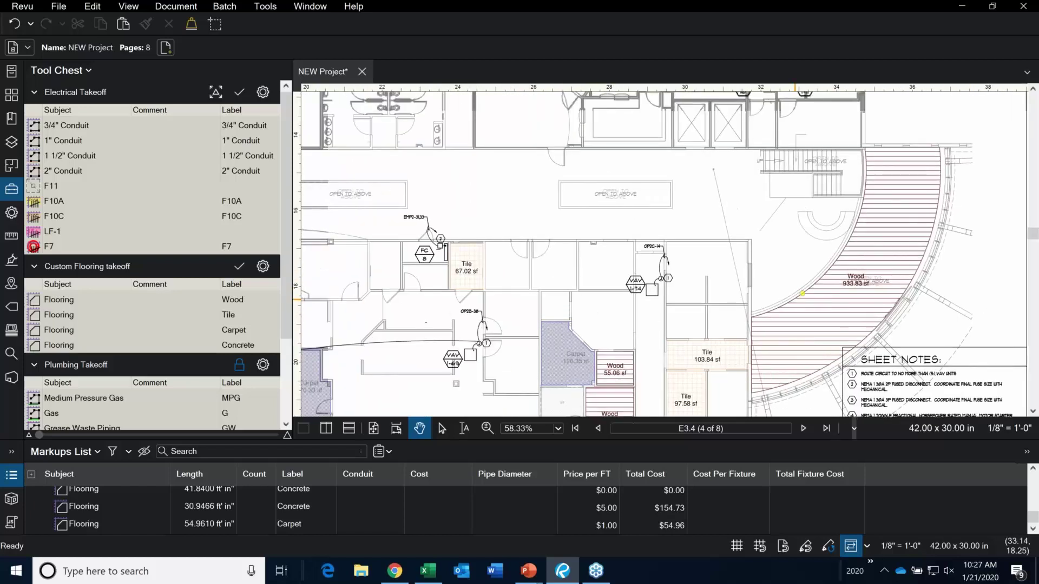
scroll(550, 310, "down", 2)
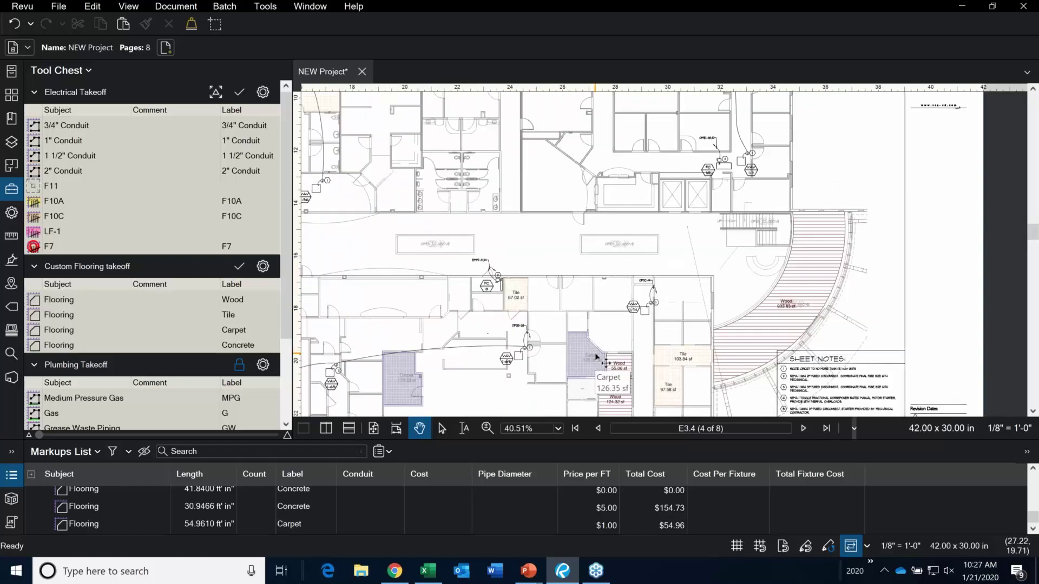
left_click(265, 6)
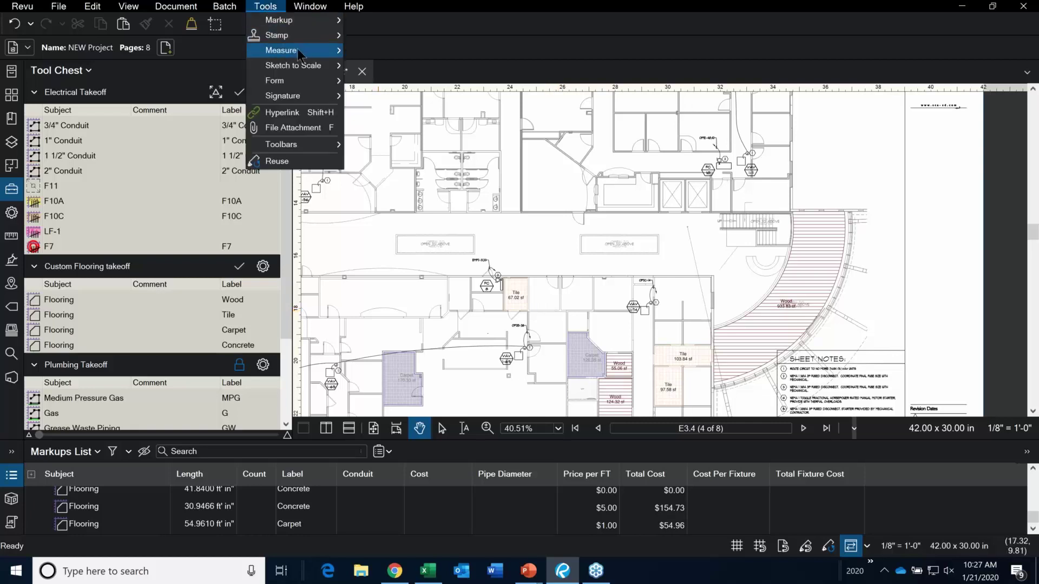
mouse_move(302, 54)
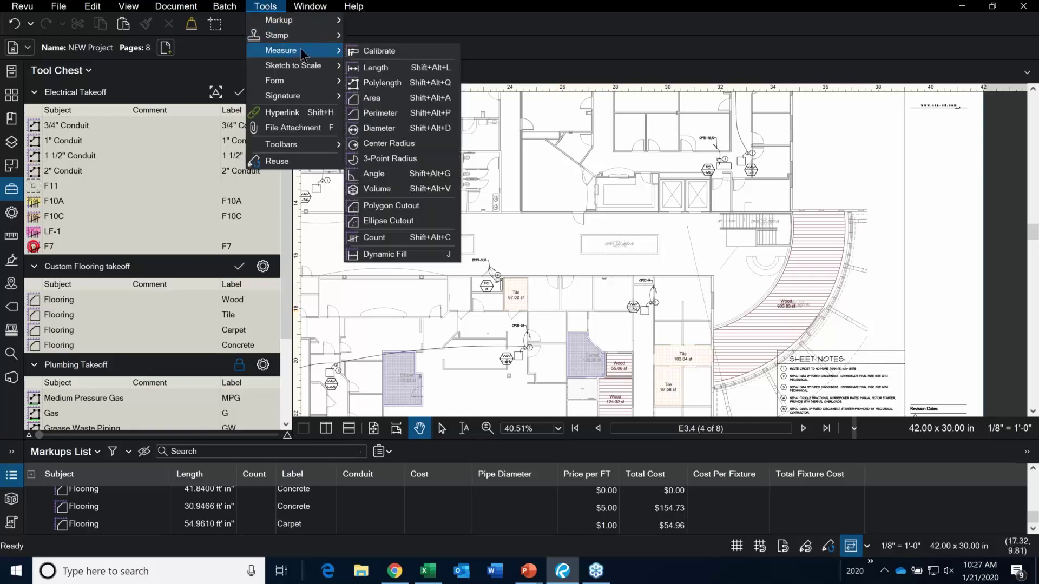
Start Dynamic Fill, collapse the Markups List and narrow the Tool Chest around the Tile room.
left_click(420, 257)
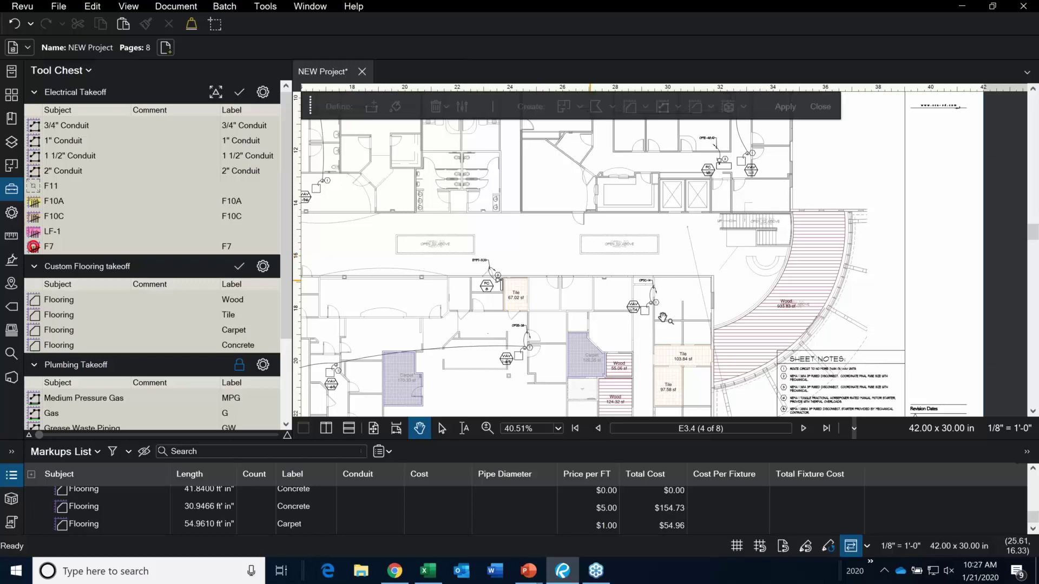
scroll(663, 317, "down", 5)
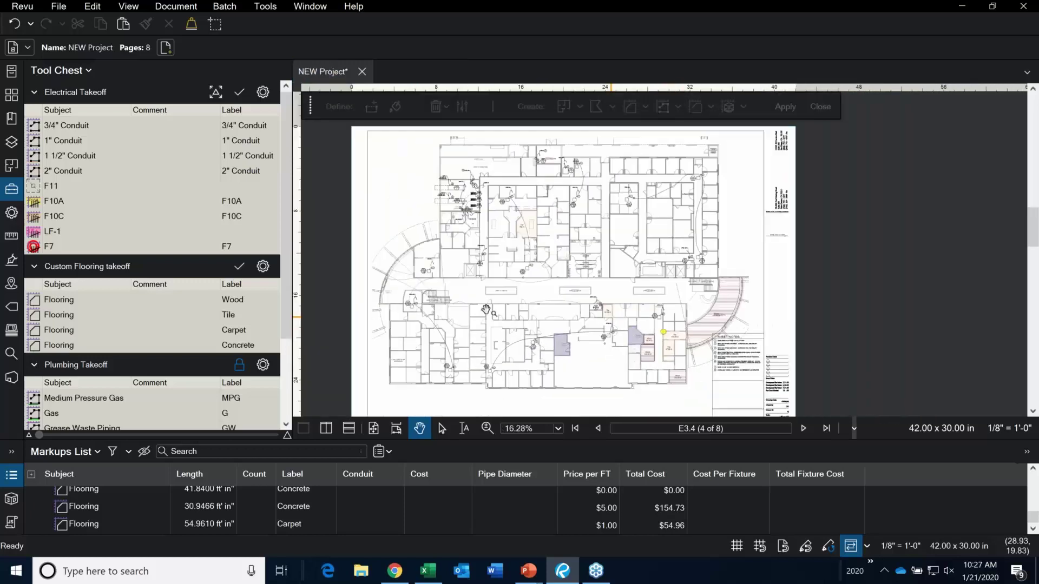
scroll(415, 245, "up", 8)
scroll(415, 244, "down", 3)
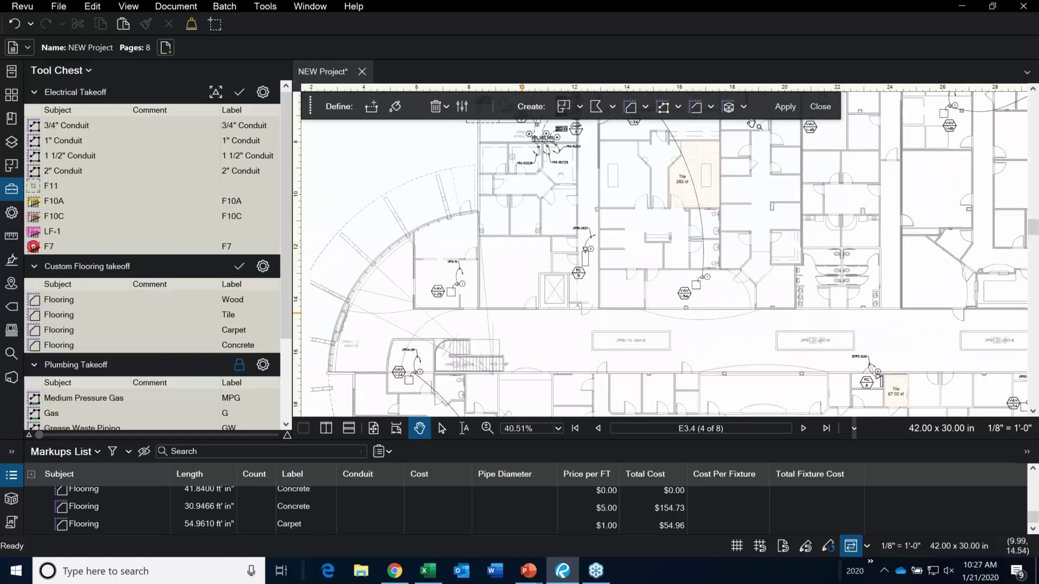
scroll(720, 141, "up", 4)
scroll(427, 379, "down", 1)
scroll(709, 213, "up", 2)
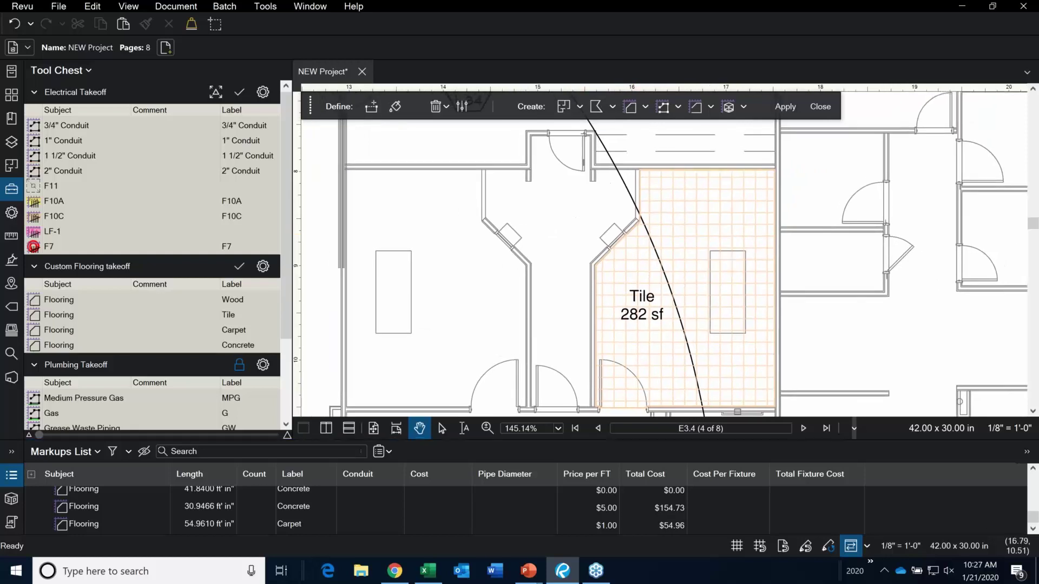
left_click_drag(896, 439, 896, 533)
left_click_drag(290, 417, 174, 415)
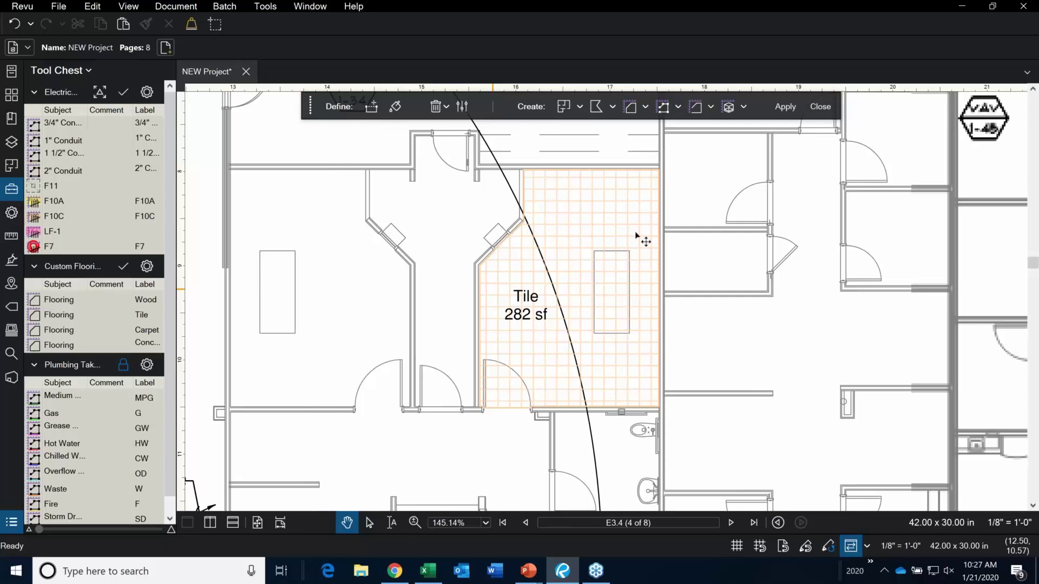
mouse_move(646, 235)
left_mouse_down()
mouse_move(706, 279)
mouse_move(824, 295)
left_mouse_up()
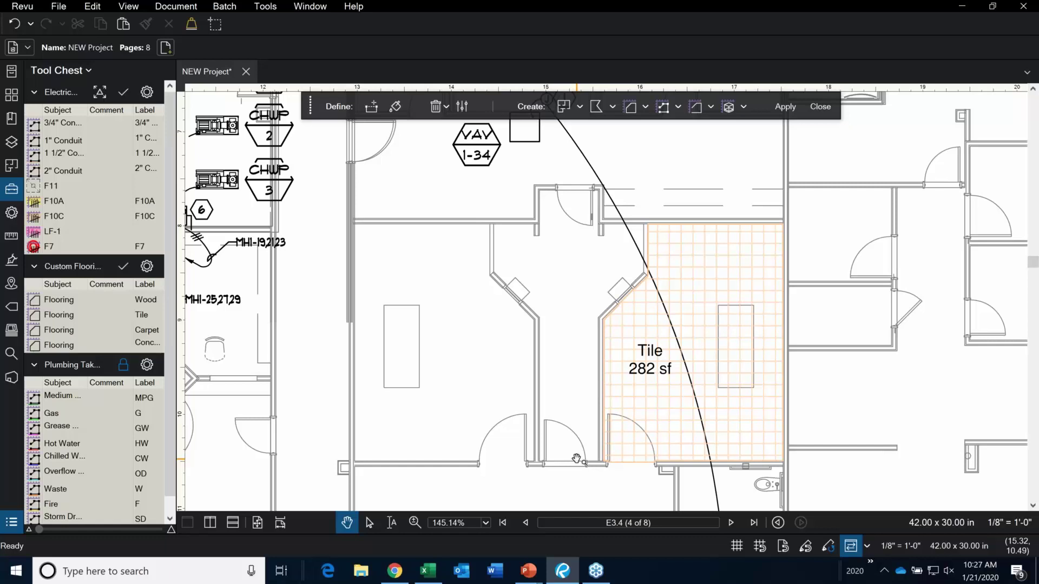
Drag the Dynamic Fill Boundary Size slider down to 26%.
left_click(461, 108)
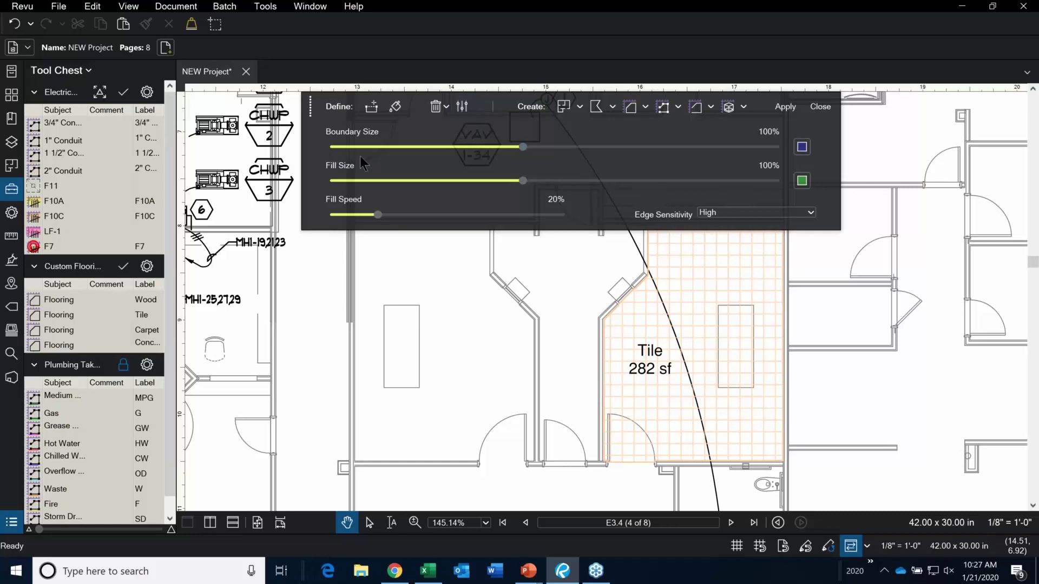
left_click_drag(510, 150, 333, 157)
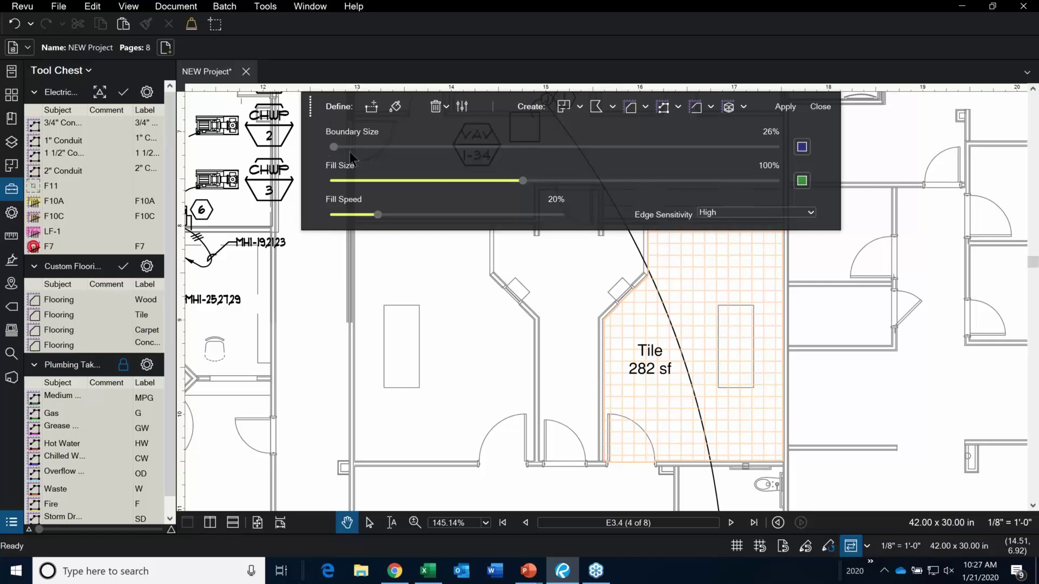
left_click(462, 107)
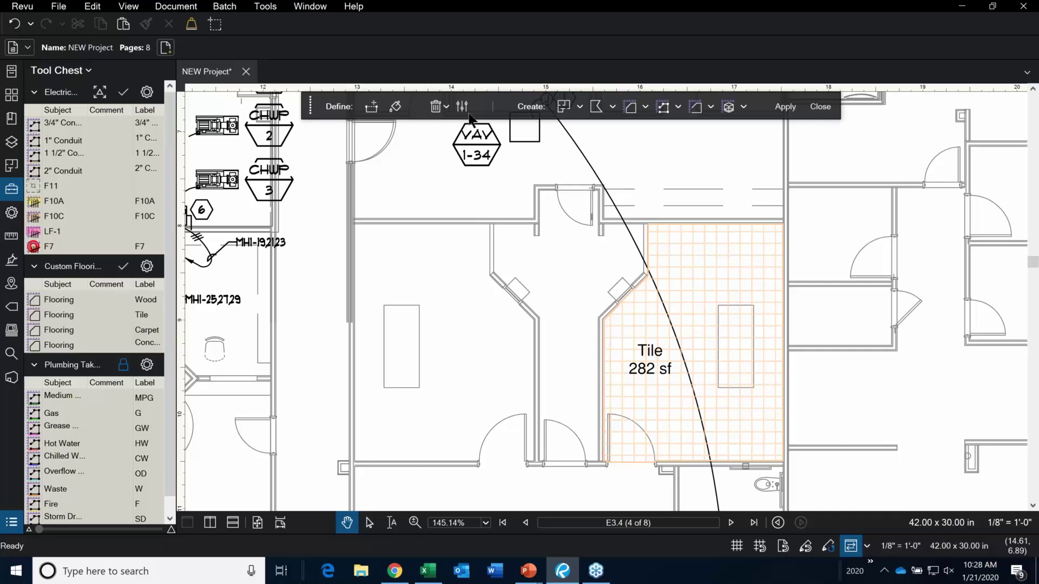
Flood-fill the T-shaped room green, adding both diagonal notches and the door-swing area.
left_click(395, 106)
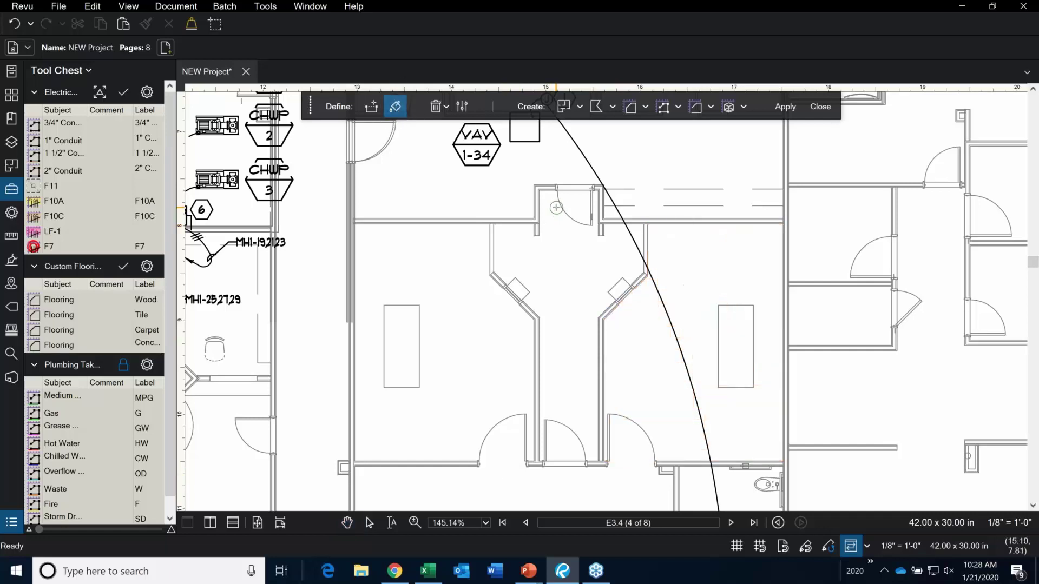
mouse_move(552, 205)
left_mouse_down()
mouse_move(577, 221)
mouse_move(576, 235)
mouse_move(531, 260)
mouse_move(522, 249)
left_mouse_up()
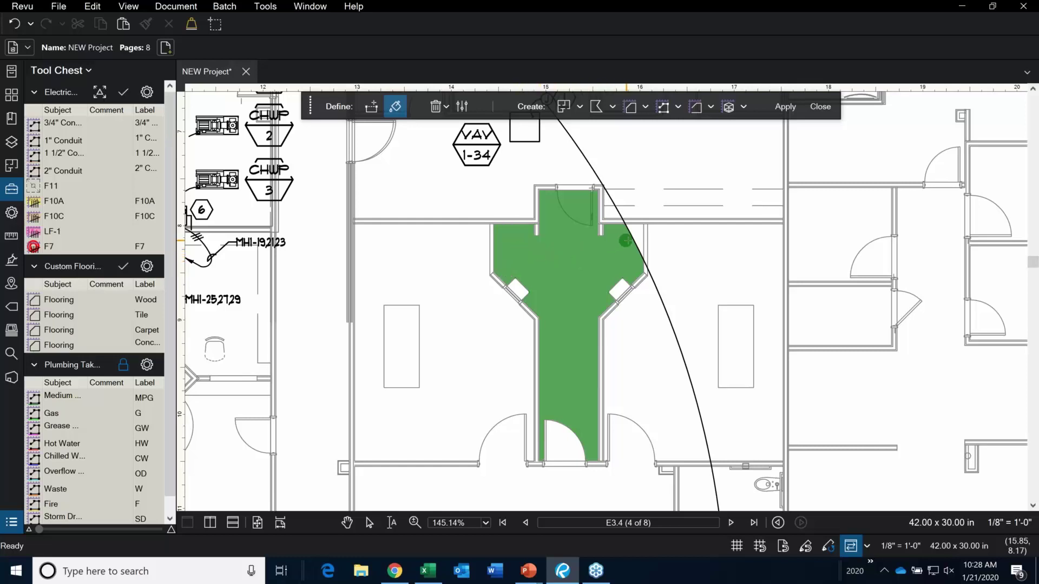
left_click(619, 277)
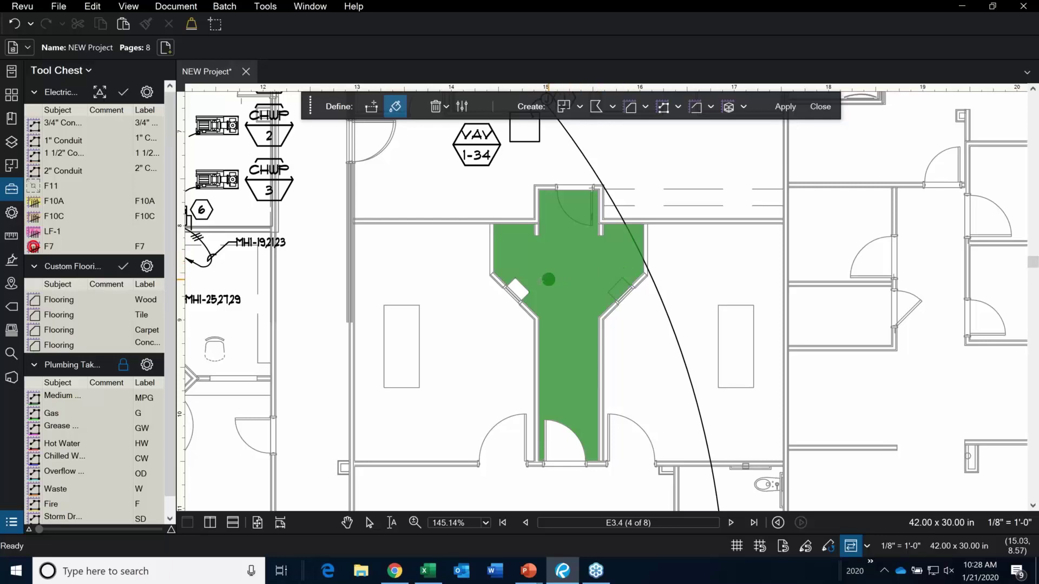
left_click(520, 288)
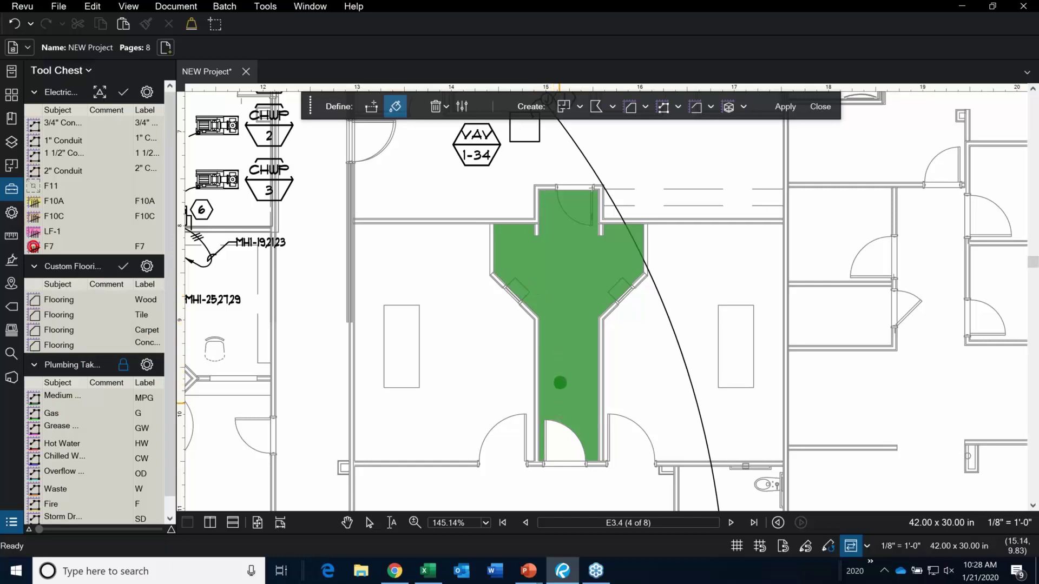
left_click(559, 430)
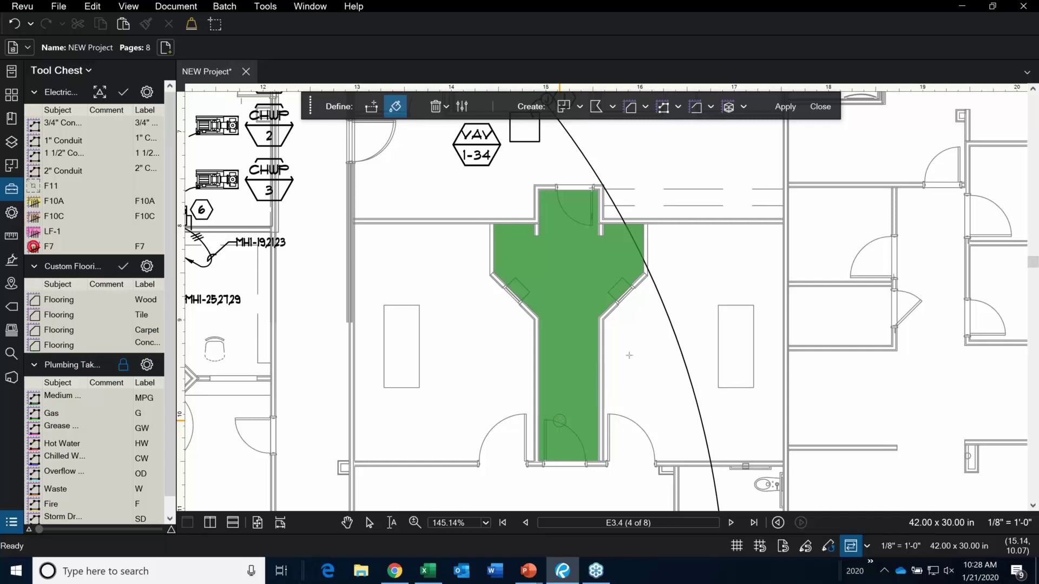
left_click(579, 112)
left_click(647, 108)
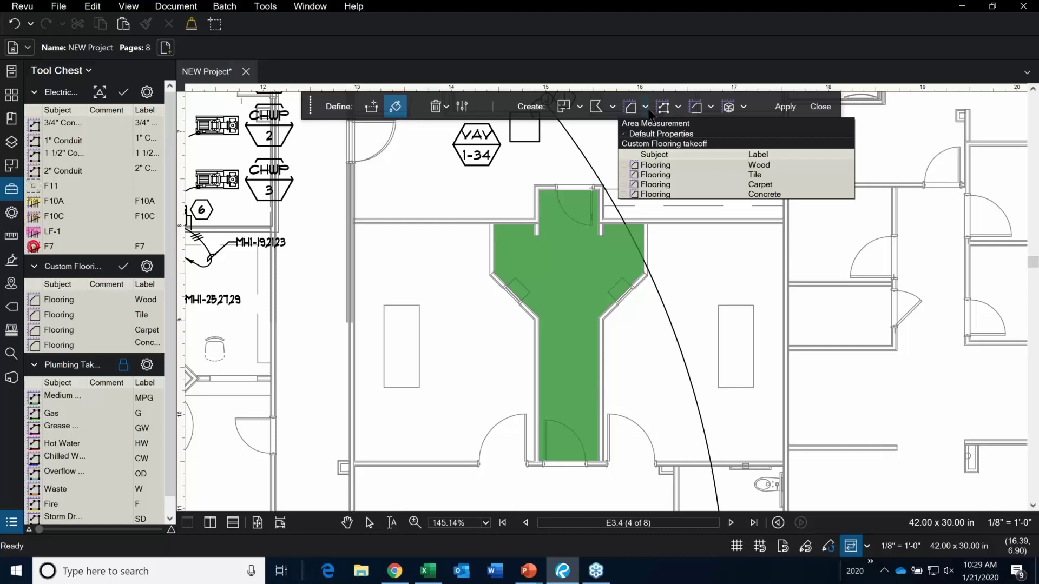
Choose Flooring / Tile as the area measurement type for the green fill.
left_click(648, 108)
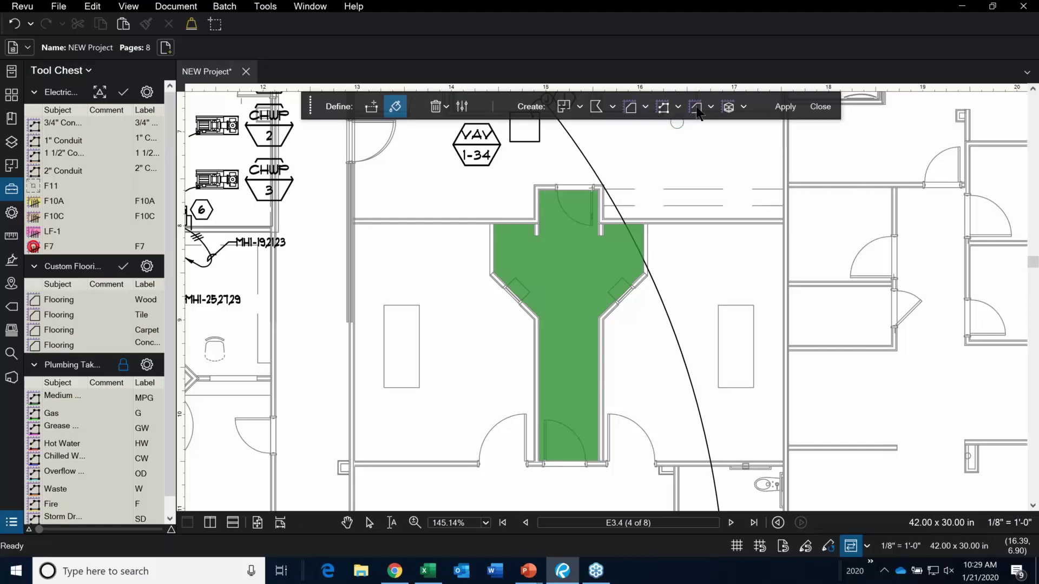
left_click(644, 108)
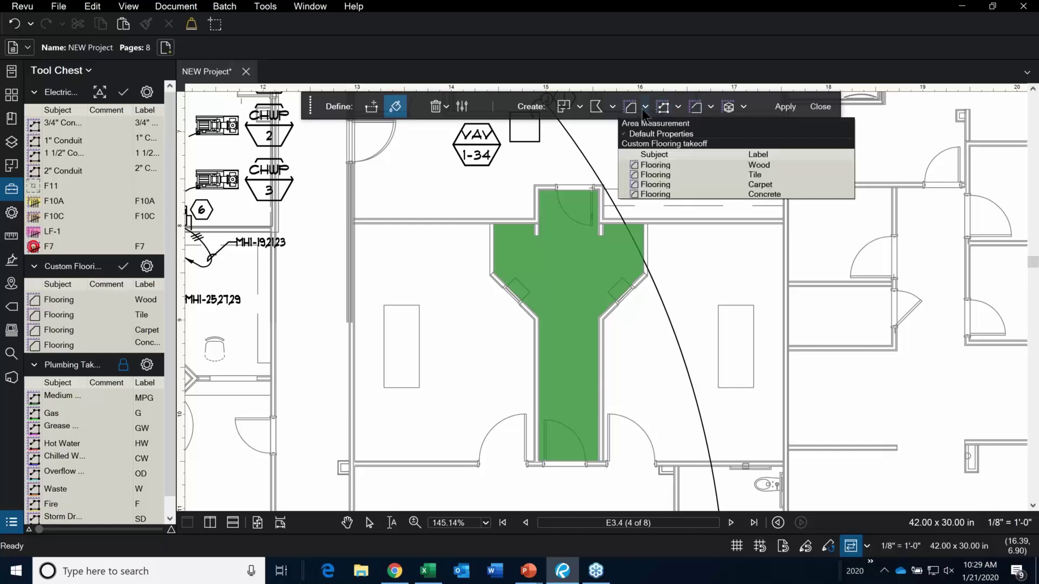
left_click(671, 175)
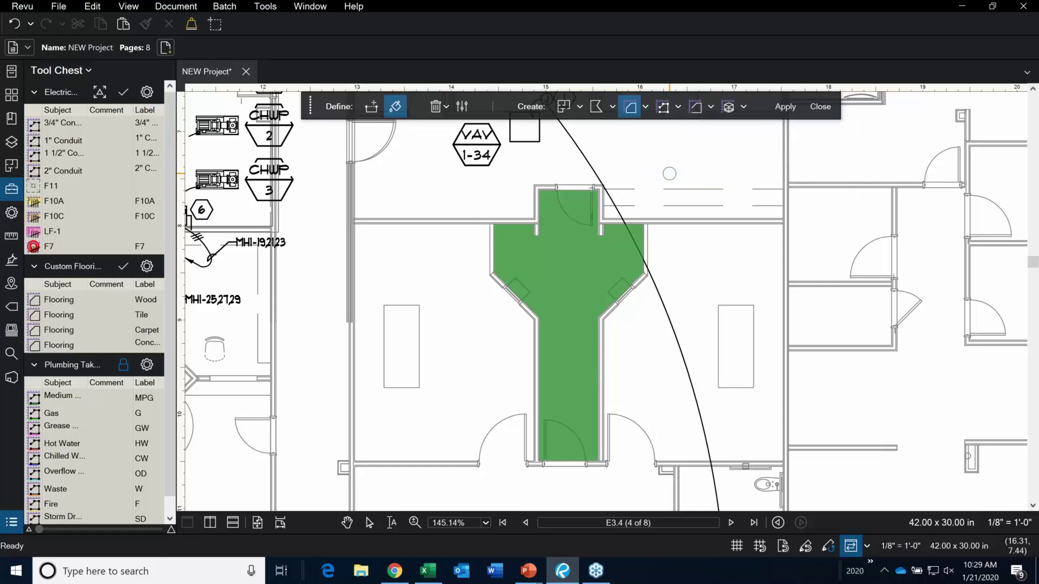
left_click(631, 117)
Create the 158.6 sf Tile area, then start a new dynamic fill with its settings shown.
left_click(784, 107)
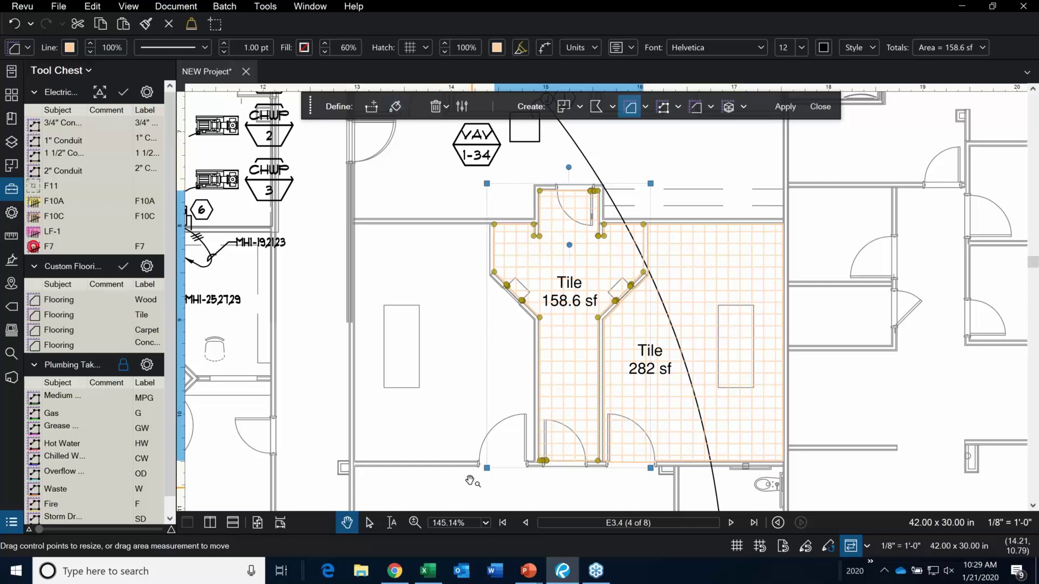
left_click(511, 487)
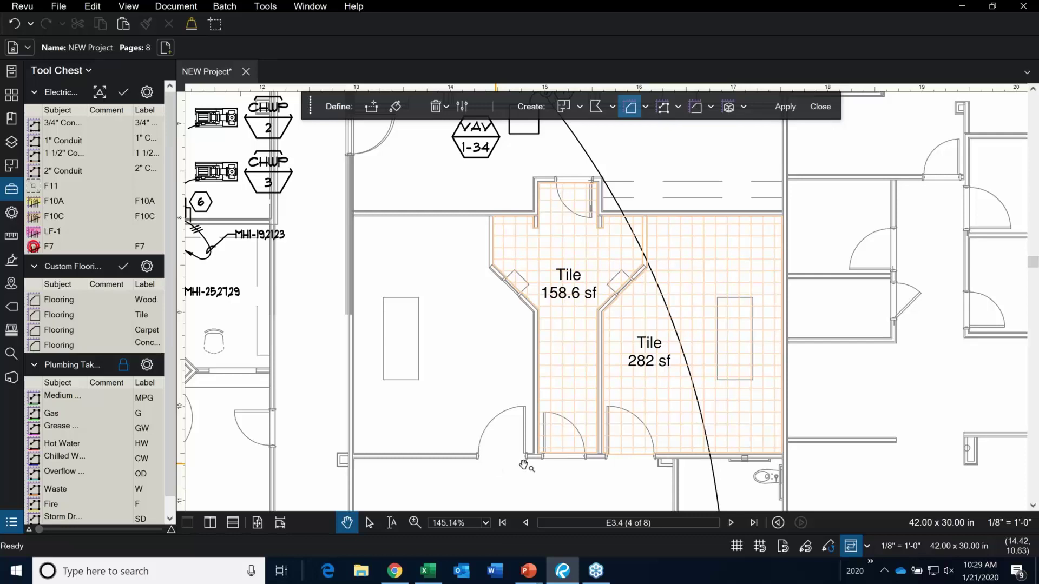
left_click(395, 106)
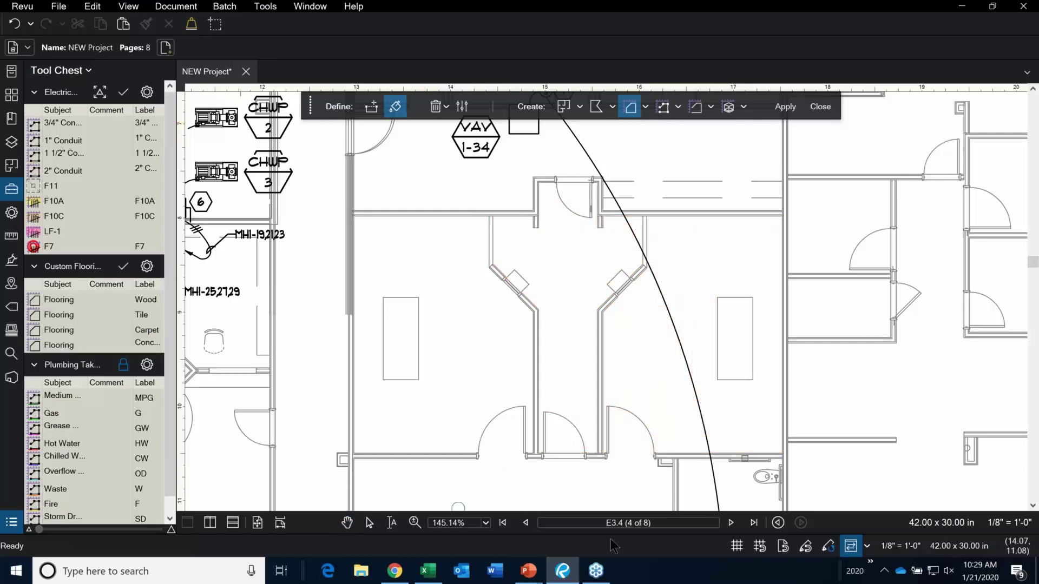
scroll(501, 477, "up", 4)
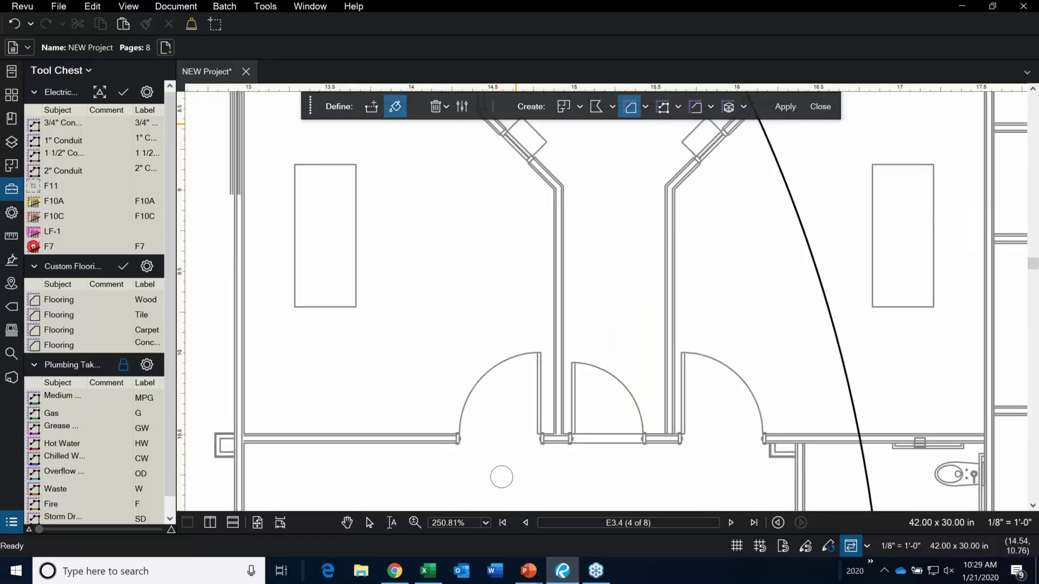
left_click(464, 104)
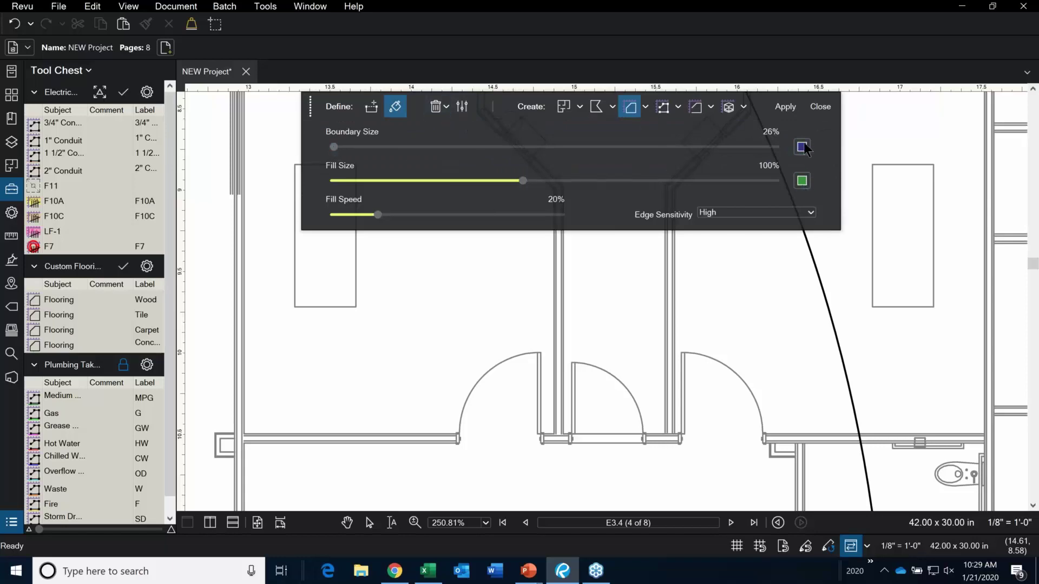
Clear the stray fill point placed beside the left room's door.
left_click(463, 108)
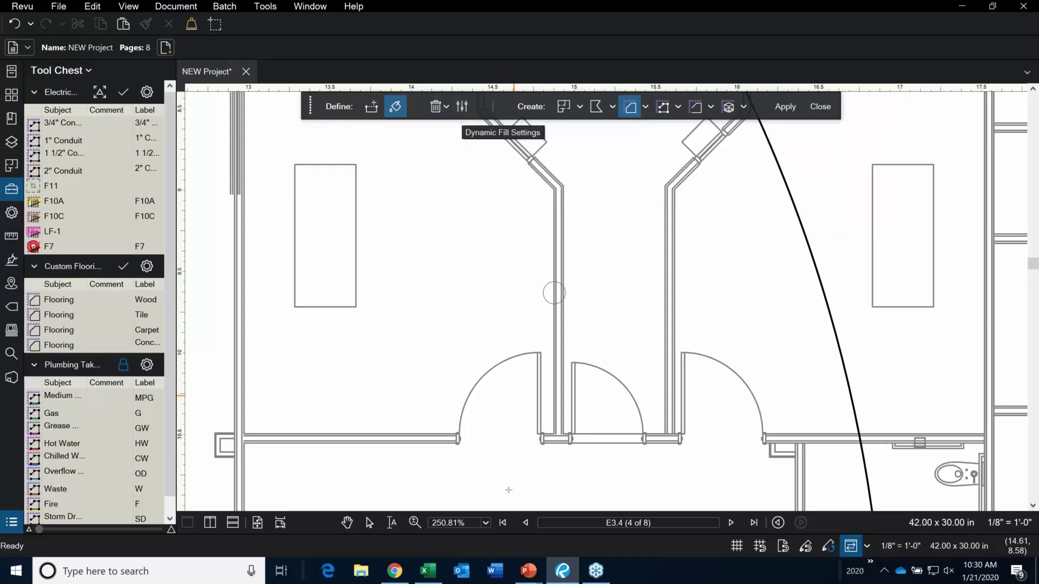
left_click(462, 444)
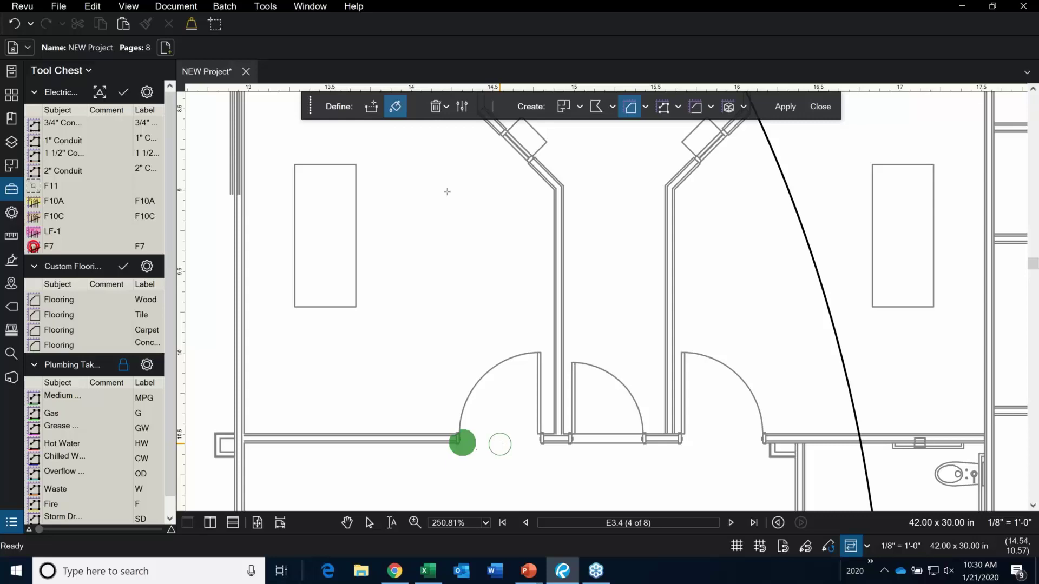
left_click(371, 106)
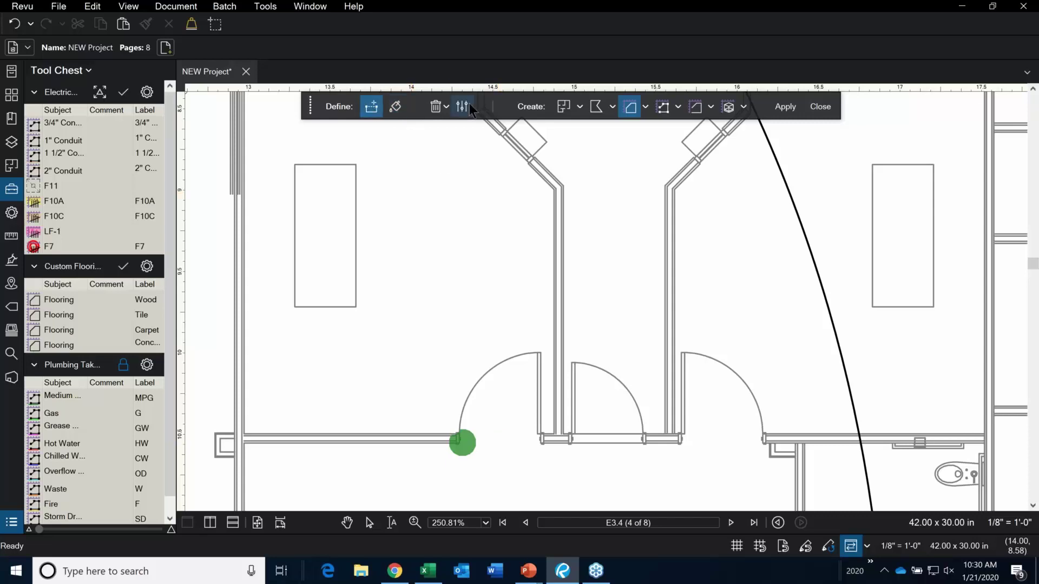
left_click(464, 105)
left_click(462, 105)
left_click(446, 107)
left_click(457, 125)
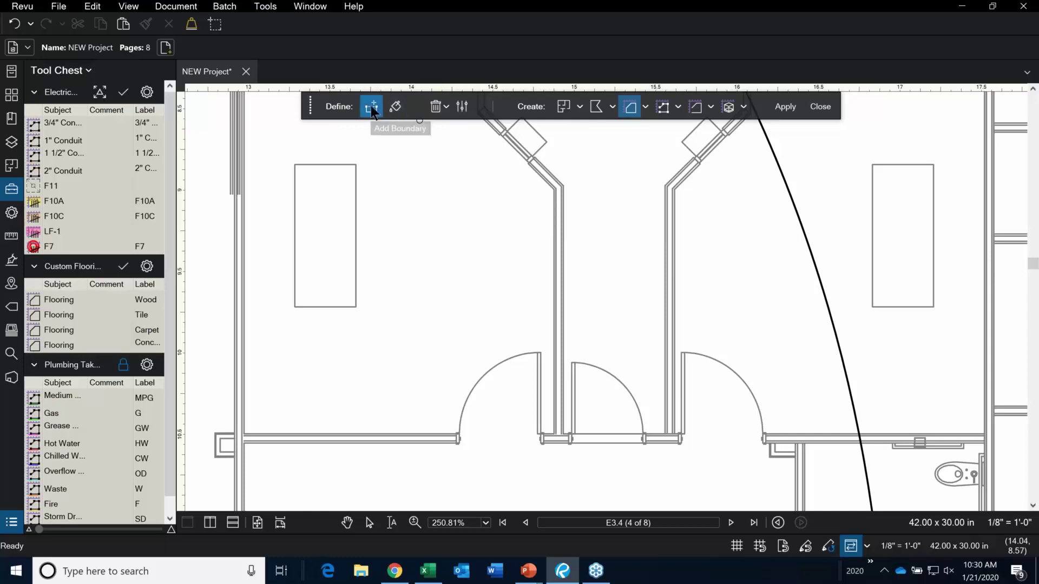
Add a boundary line across the doorway from the door-frame corner to the next jamb.
left_click(459, 439)
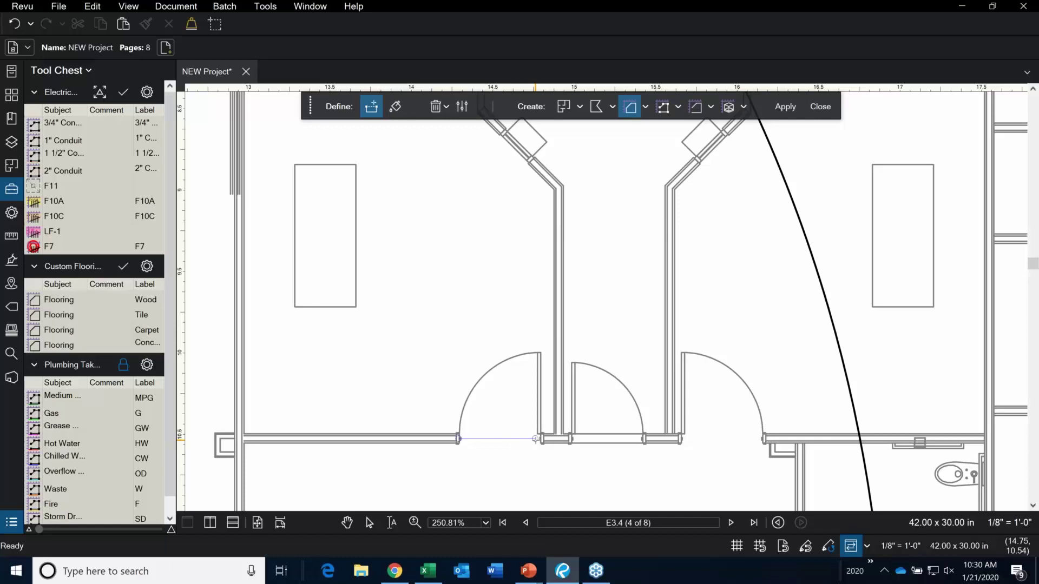
left_click(544, 438)
left_click(401, 110)
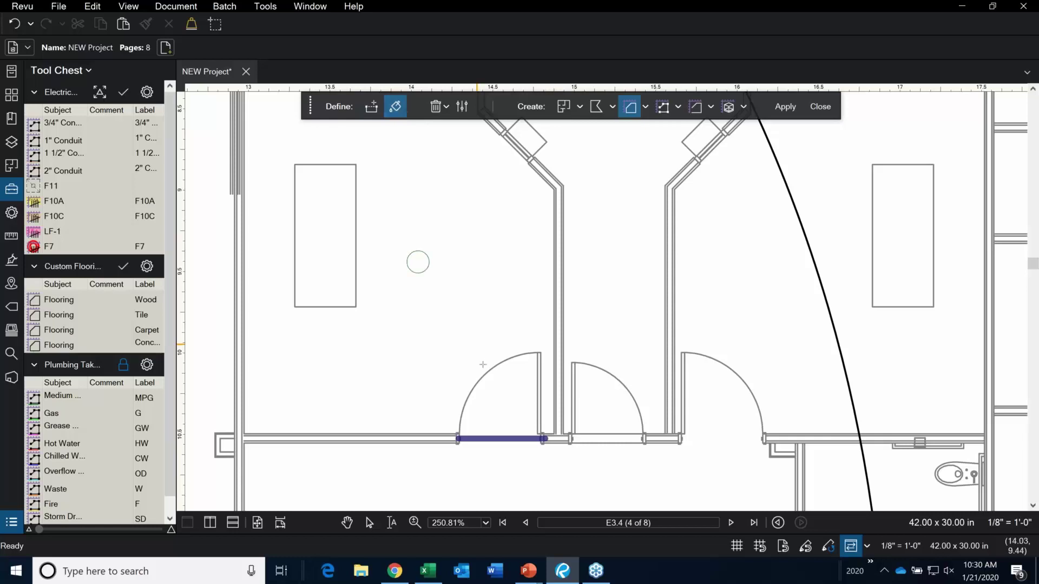
Paint the left room with the fill bucket to create a fill area.
left_click(517, 386)
left_click_drag(506, 367, 481, 295)
scroll(484, 260, "down", 3)
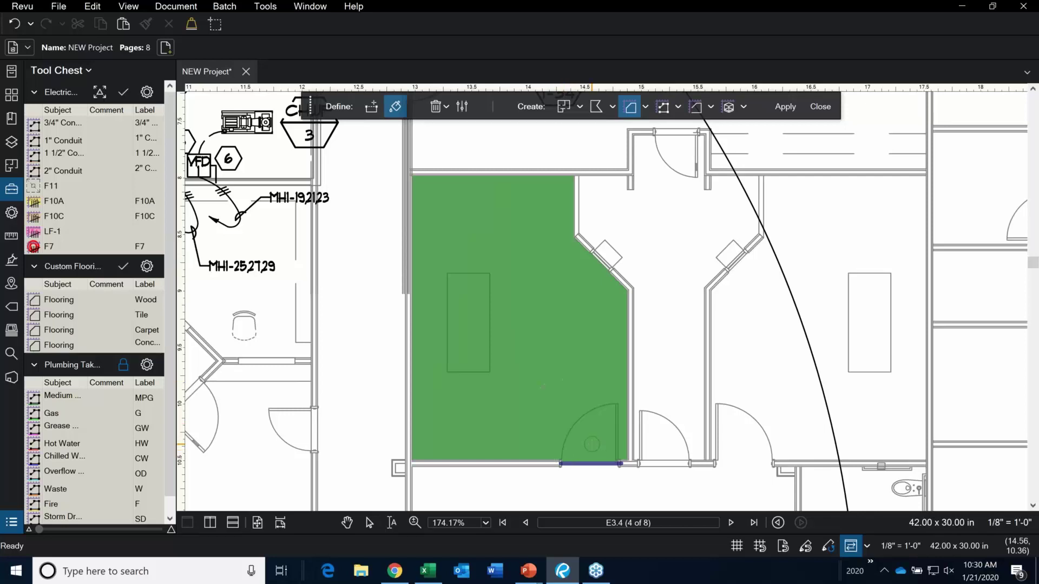
Convert the fill into a Flooring Tile area measuring 281.88 sf.
left_click(646, 108)
left_click(646, 109)
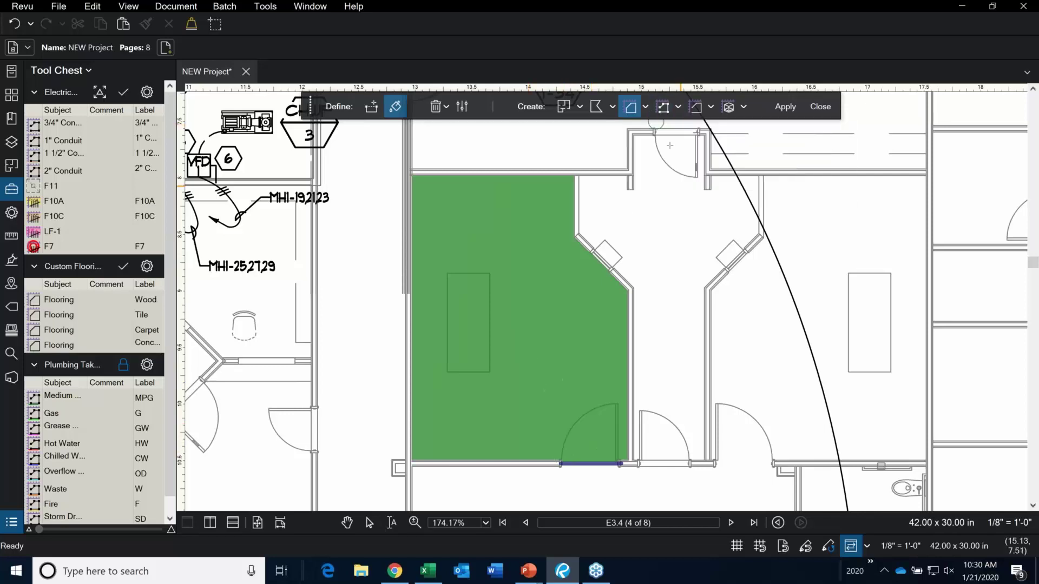
left_click(645, 109)
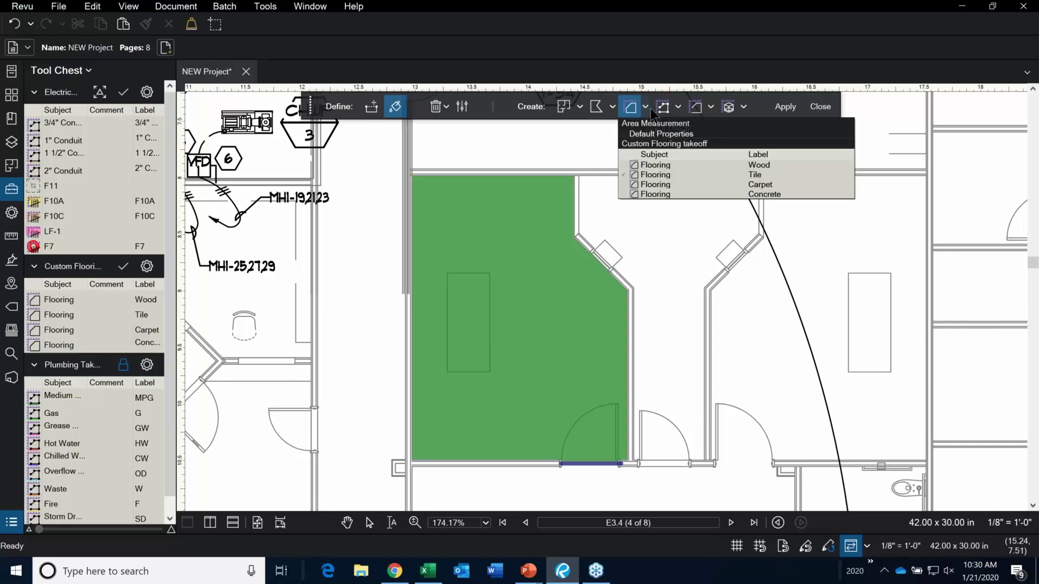
left_click(650, 108)
left_click(645, 107)
left_click(645, 107)
left_click(646, 108)
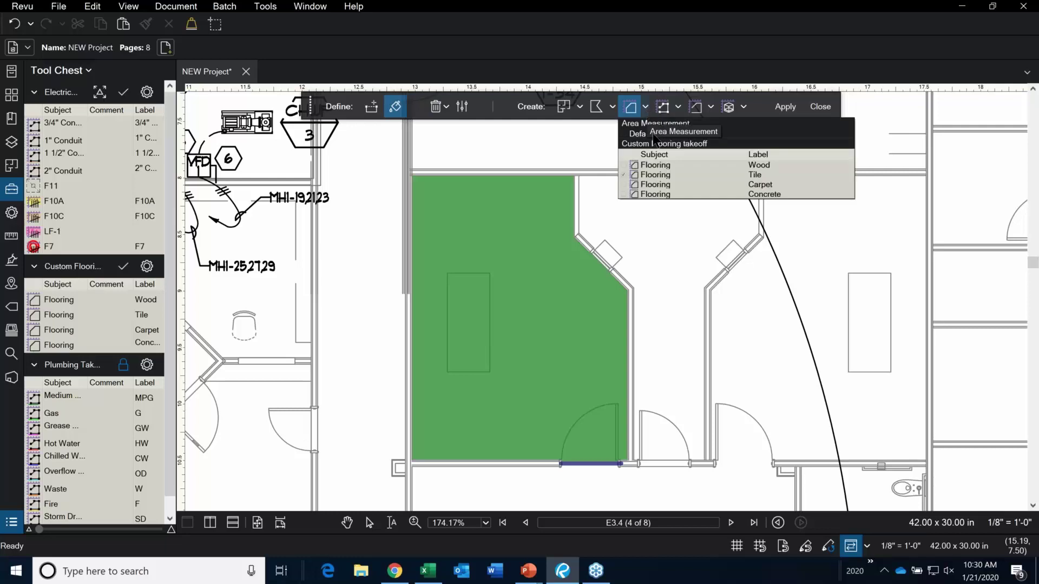
left_click(662, 180)
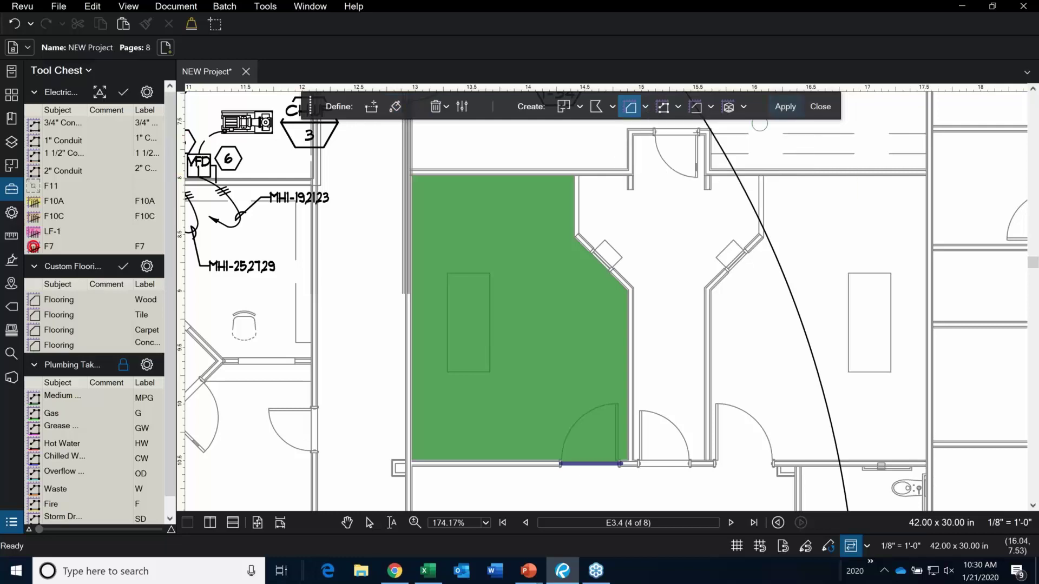
left_click(785, 107)
left_click(595, 365)
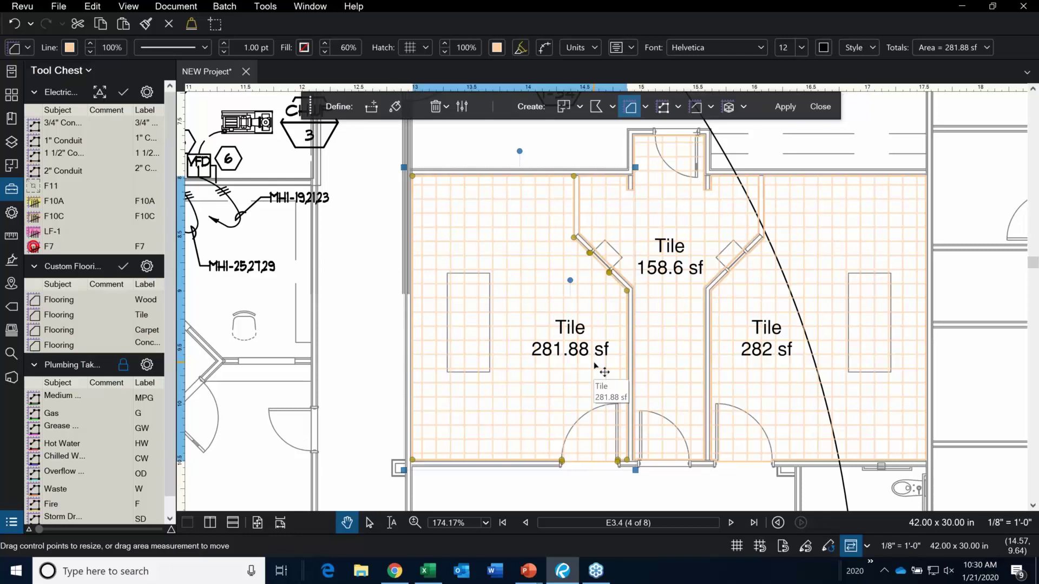
key("Escape")
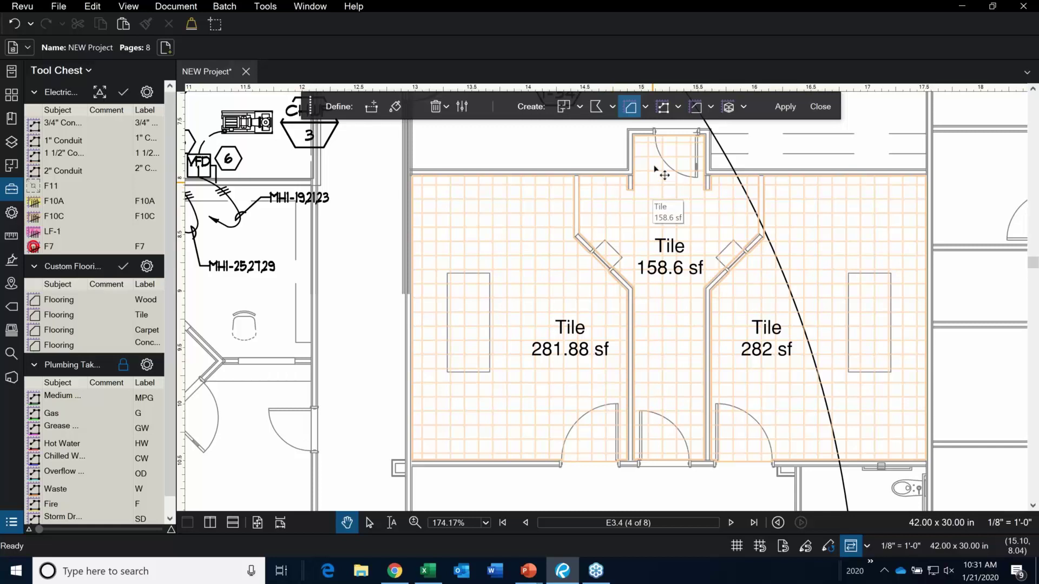
Zoom out to view all three Tile rooms: 281.88, 158.6 and 282 sf.
scroll(575, 250, "down", 5)
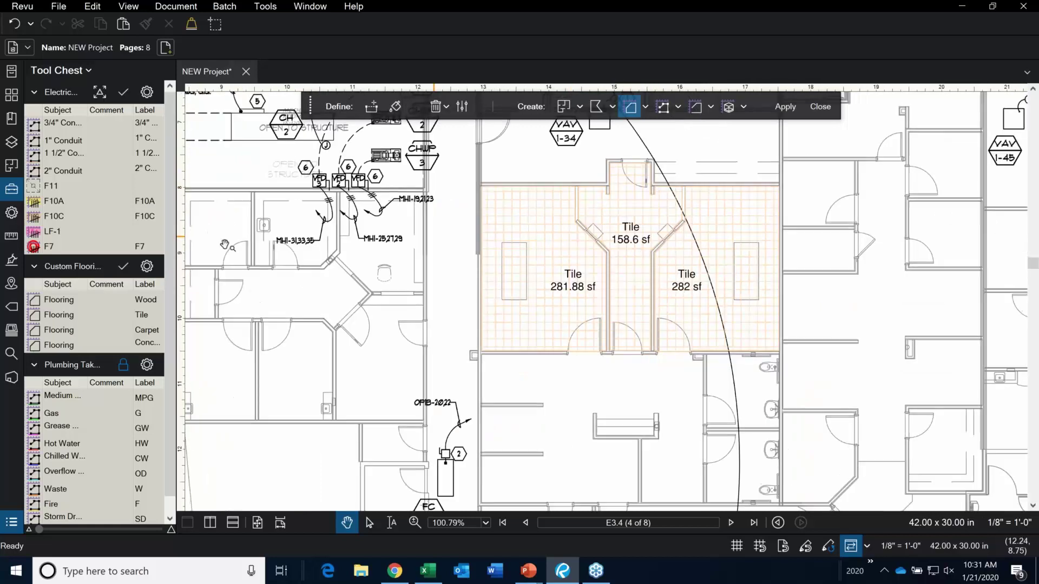
Open sheet P1.1.2 from the page thumbnails and fit the whole page in view.
left_click(11, 96)
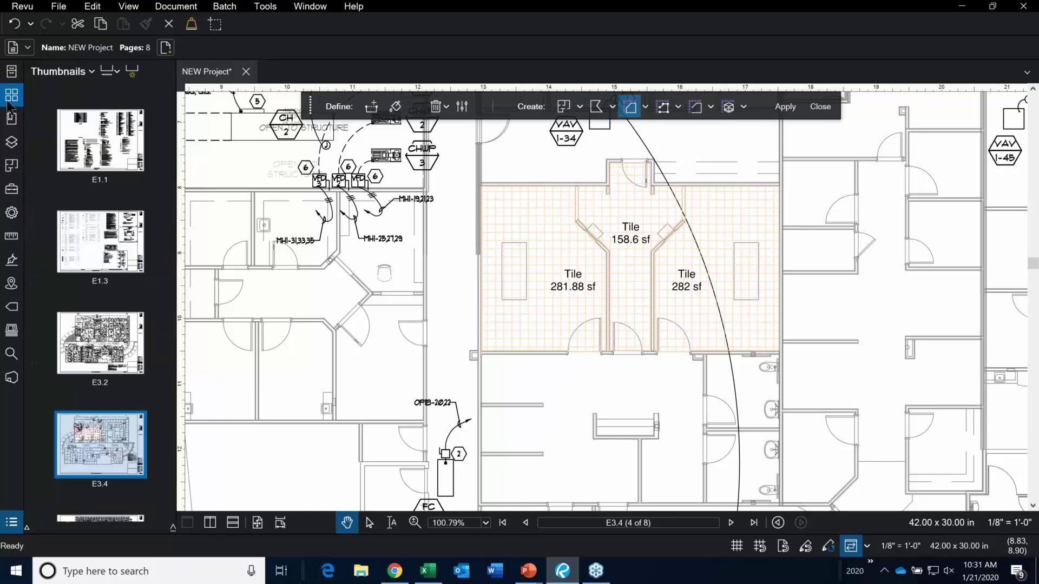
scroll(92, 245, "down", 3)
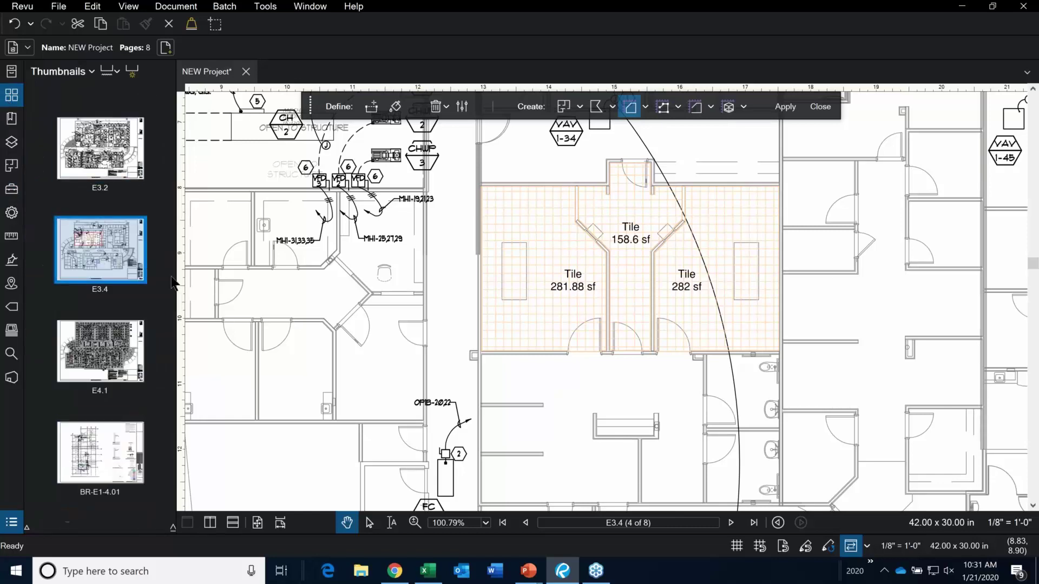
scroll(98, 319, "down", 2)
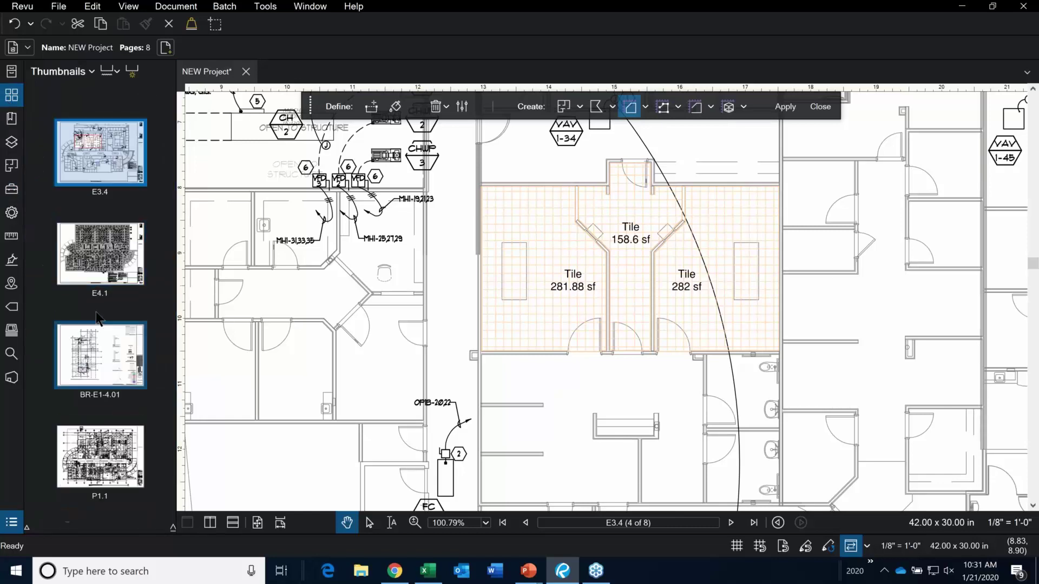
scroll(102, 379, "down", 2)
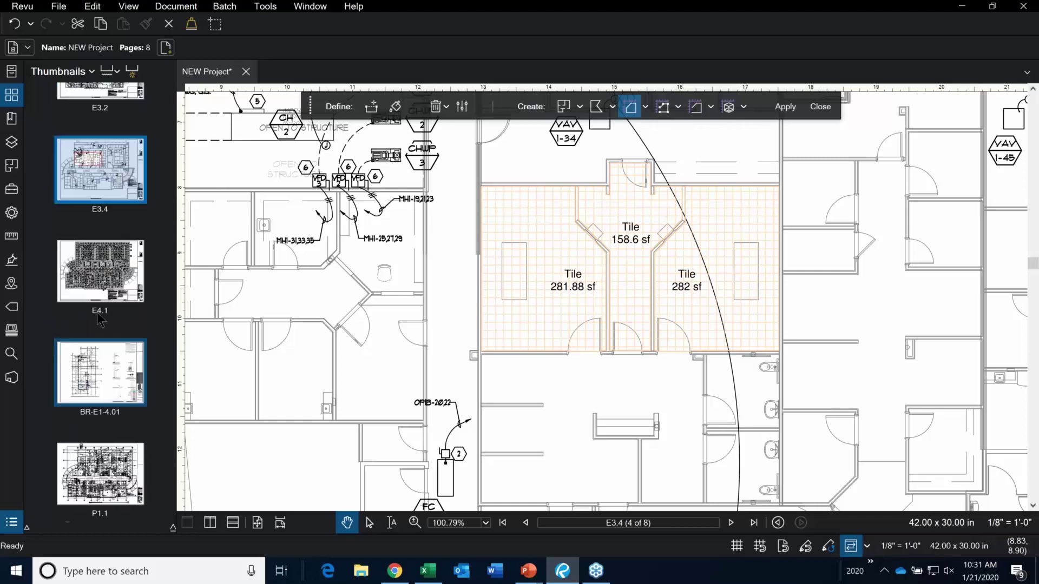
left_click(112, 482)
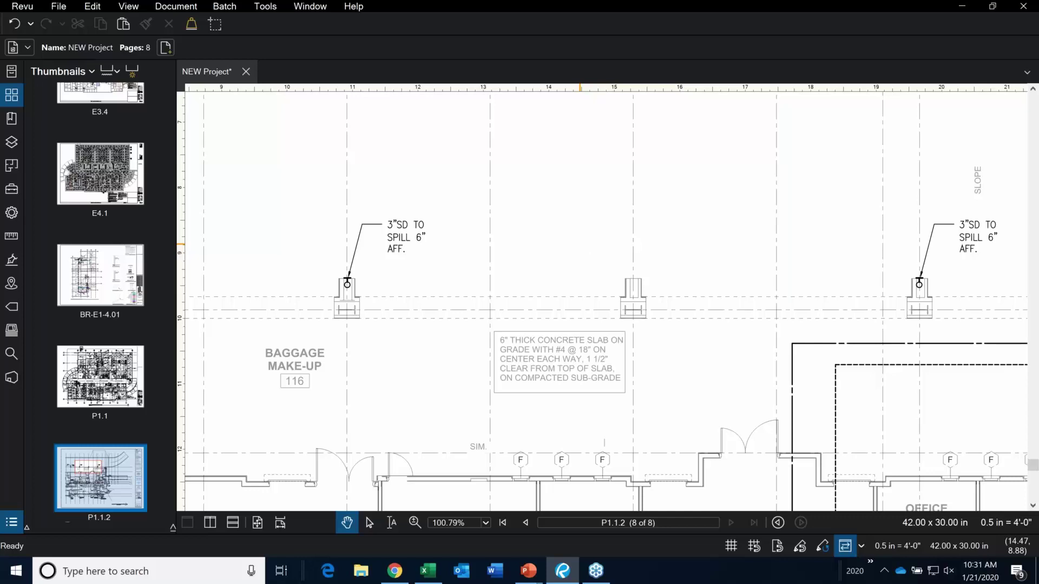
key("ctrl+0")
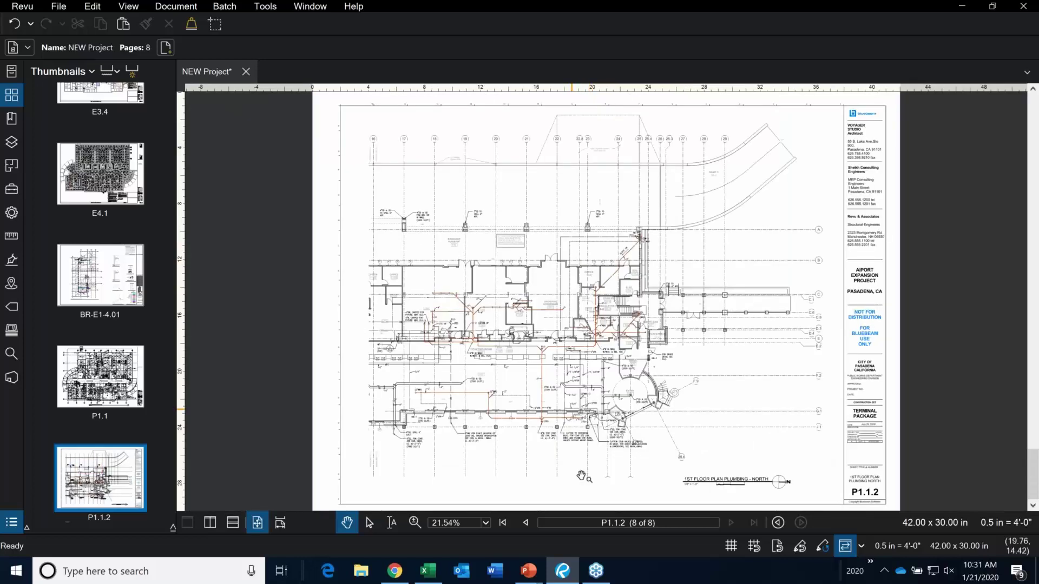
Zoom into the plumbing lines around the entry with the Tool Chest showing.
scroll(585, 465, "up", 6)
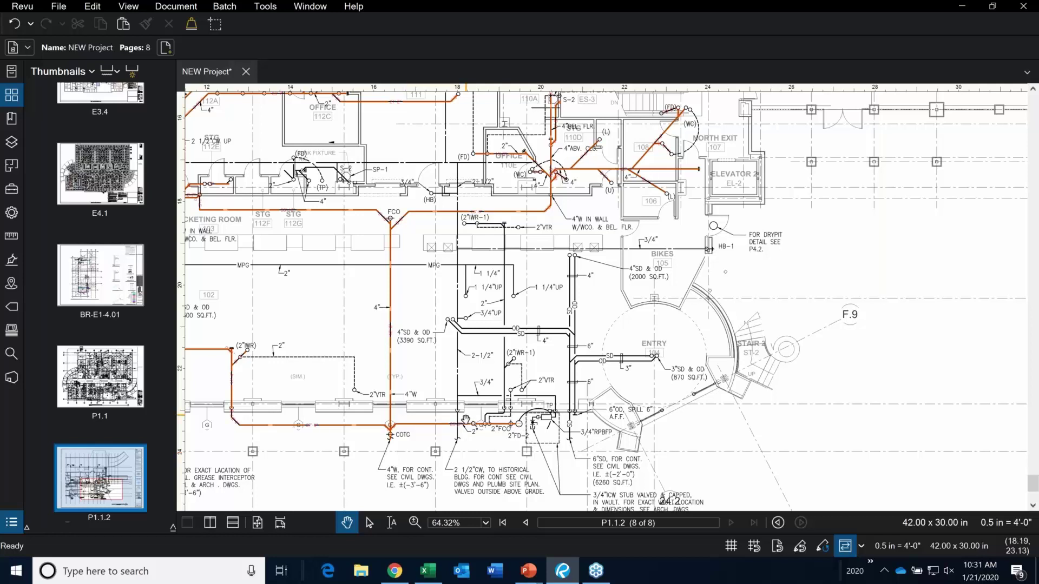
scroll(553, 389, "up", 1)
scroll(518, 356, "up", 2)
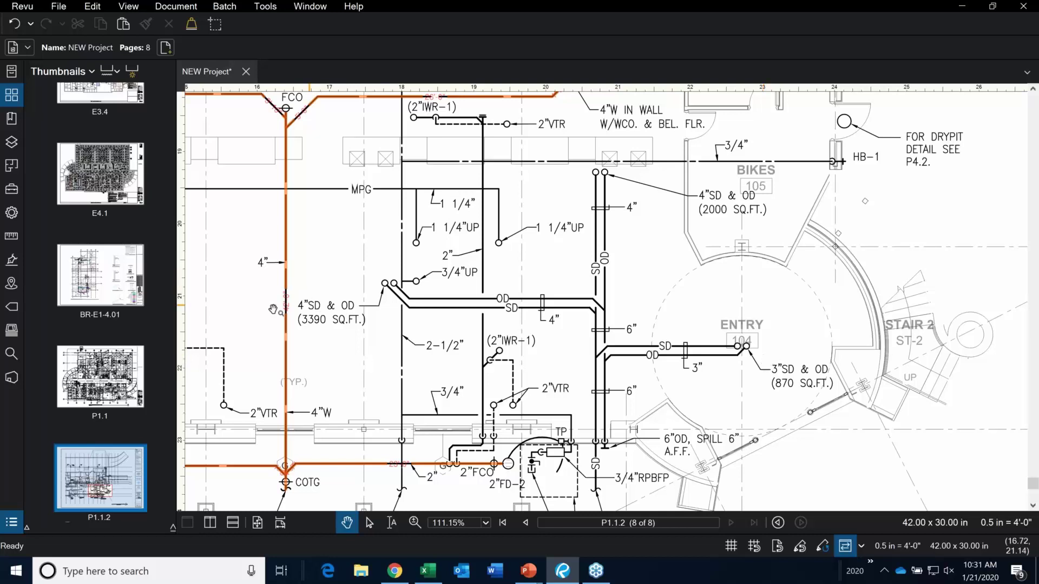
left_click(12, 189)
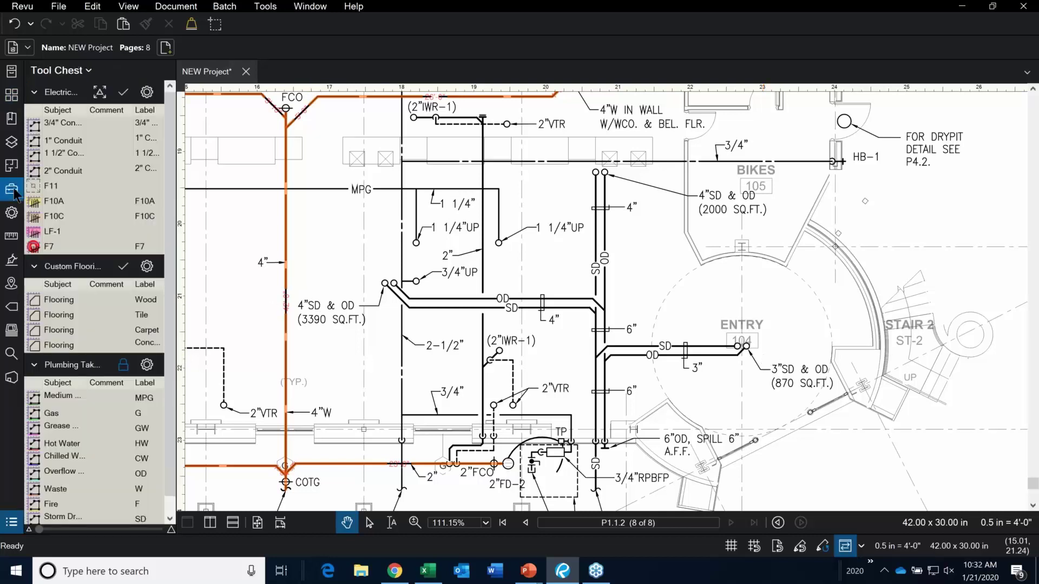
Widen the Tool Chest panel so Plumbing Takeoff names like Storm Drain show in full.
scroll(114, 255, "down", 1)
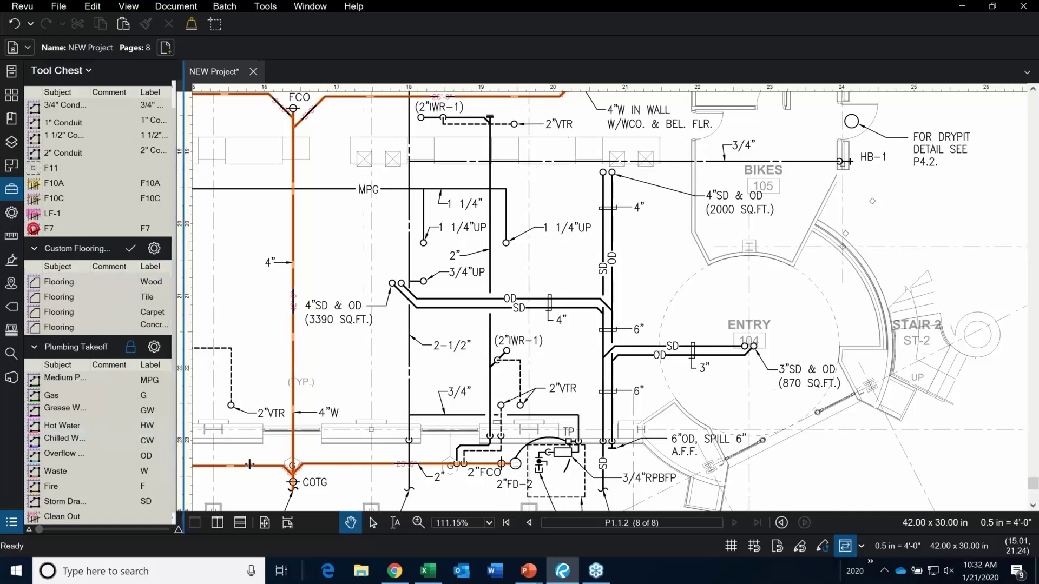
left_click_drag(177, 461, 257, 461)
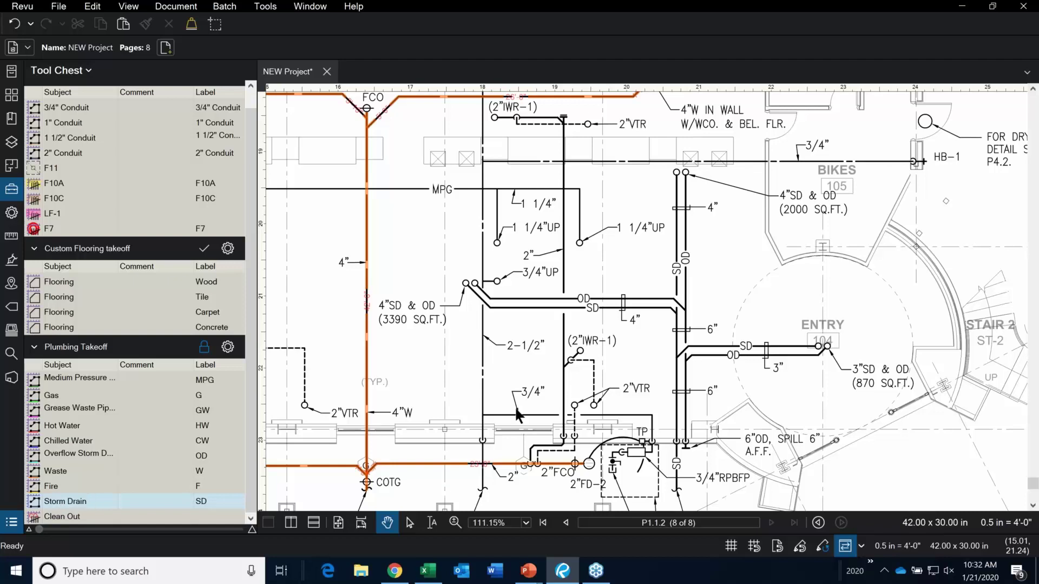
Trace the vertical SD pipe below the 4"SD & OD note as a 35'-1" Storm Drain length.
left_click(70, 499)
scroll(686, 352, "down", 1)
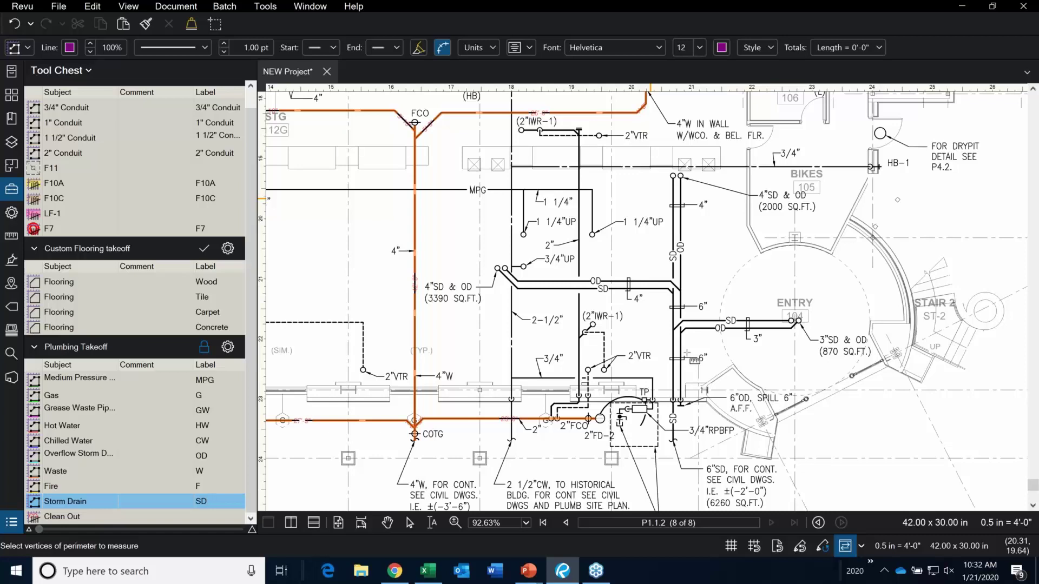
scroll(676, 449, "up", 5)
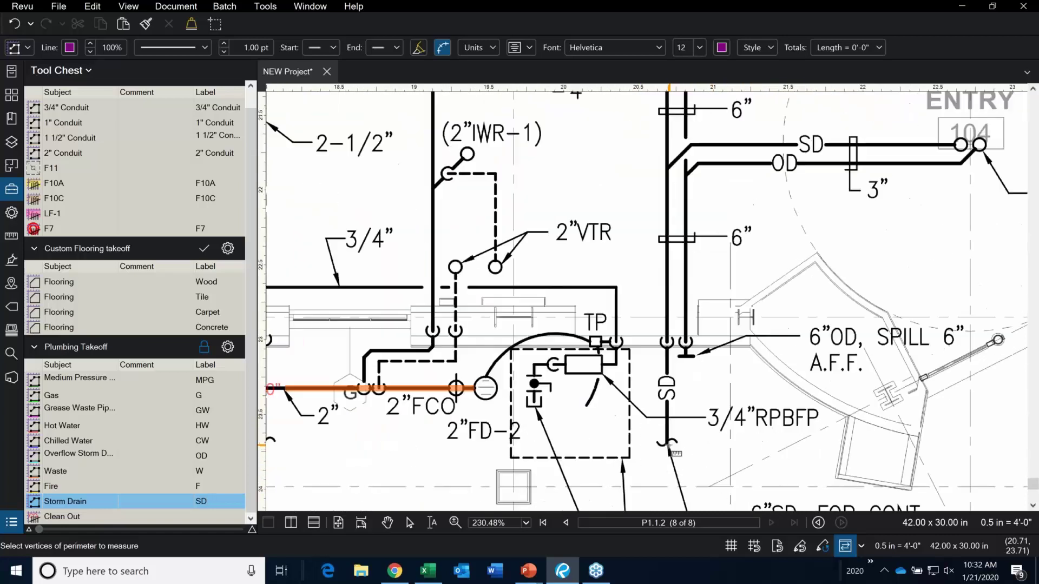
scroll(675, 452, "up", 3)
left_click(668, 441)
scroll(671, 399, "down", 6)
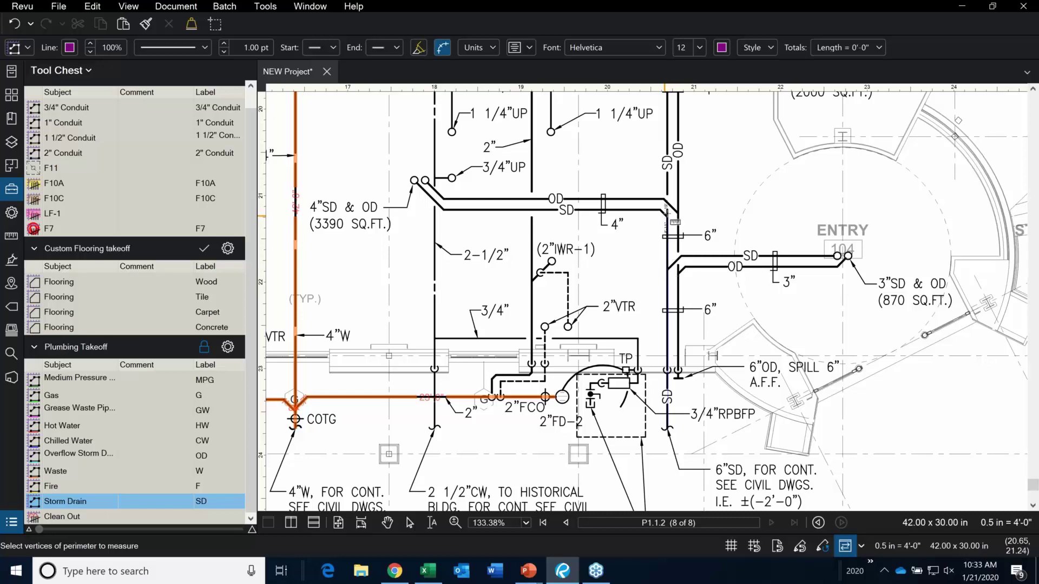
scroll(668, 378, "down", 2)
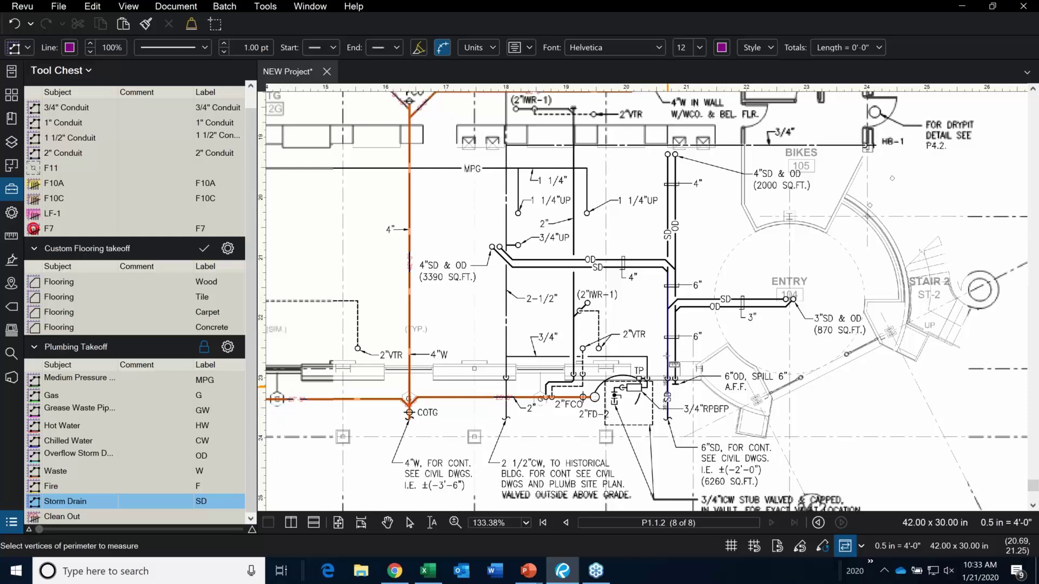
scroll(668, 157, "up", 3)
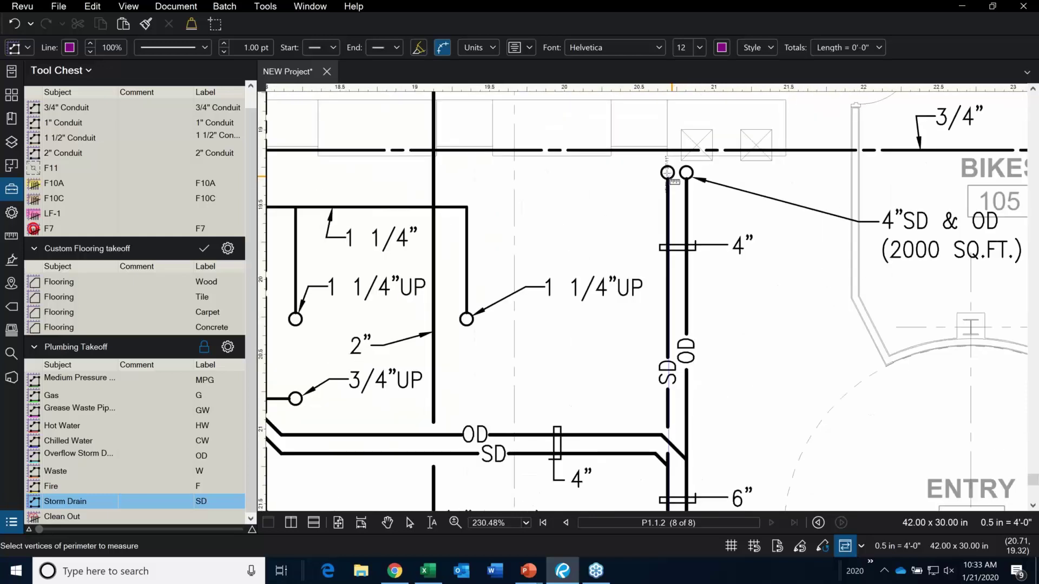
double_click(668, 172)
scroll(667, 172, "down", 3)
scroll(672, 160, "down", 2)
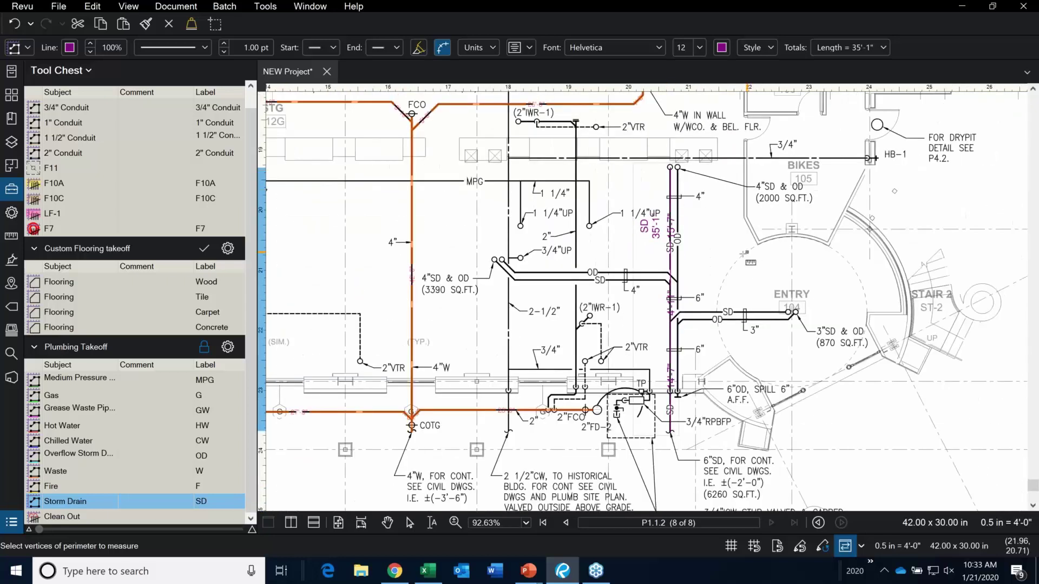
key("Escape")
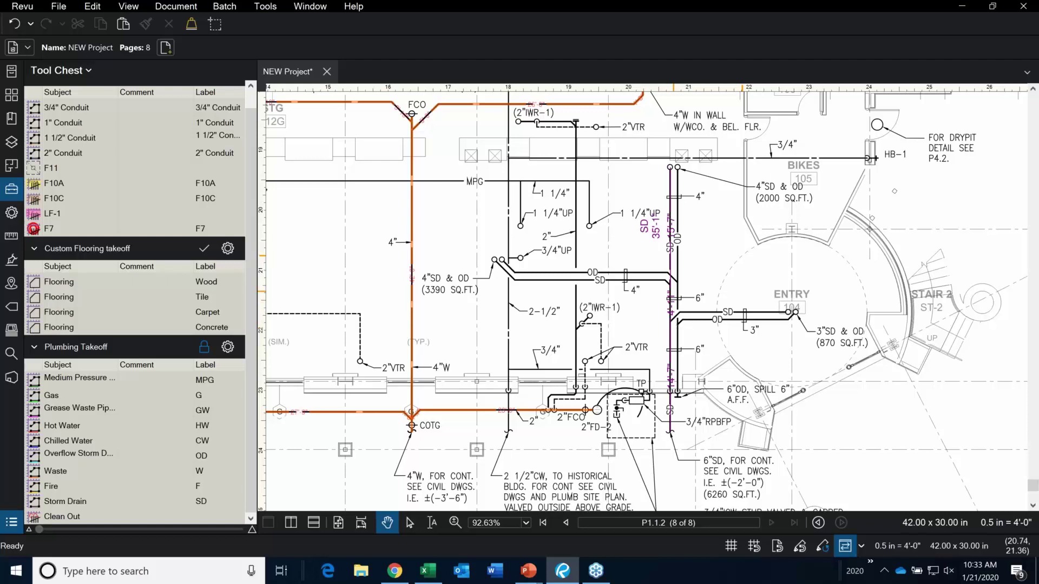
left_click(679, 219)
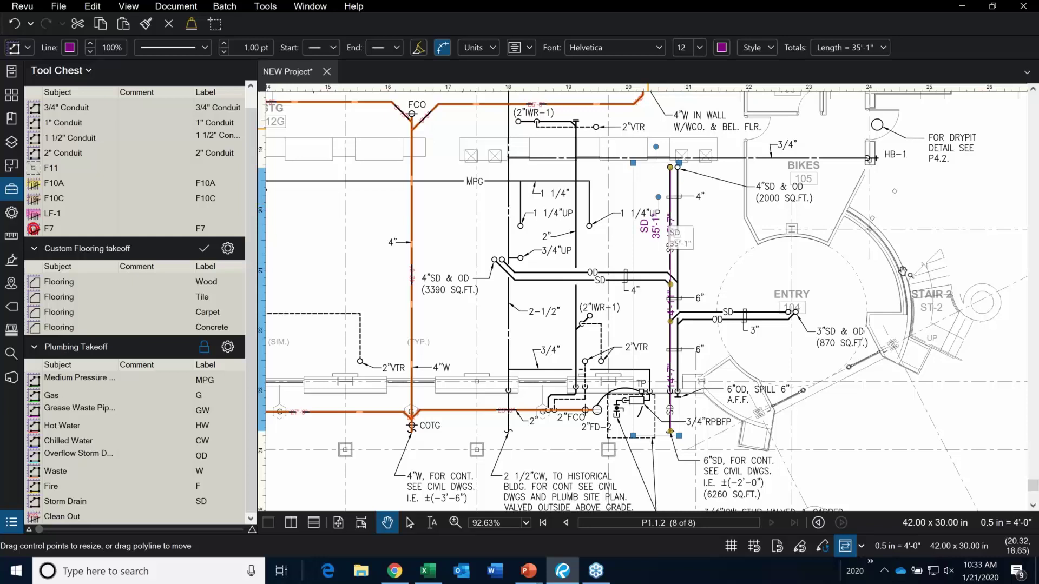
scroll(712, 229, "up", 2)
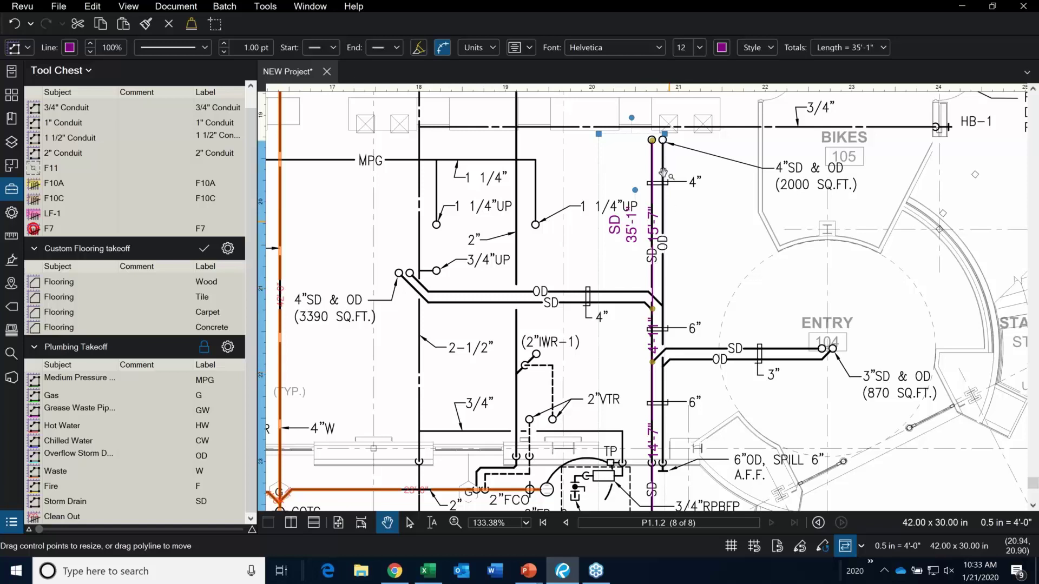
left_click_drag(658, 150, 731, 140)
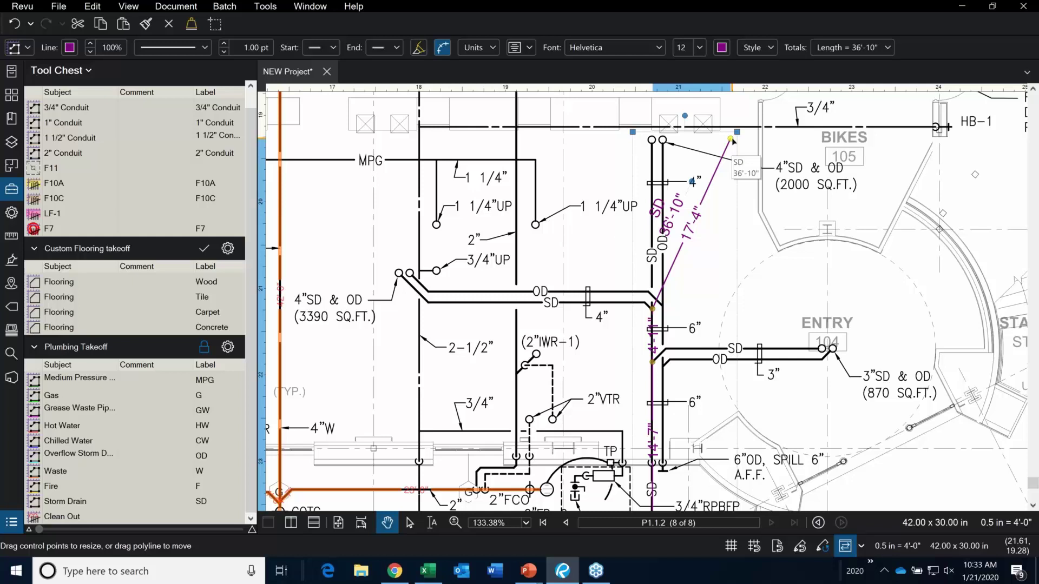
key("ctrl+z")
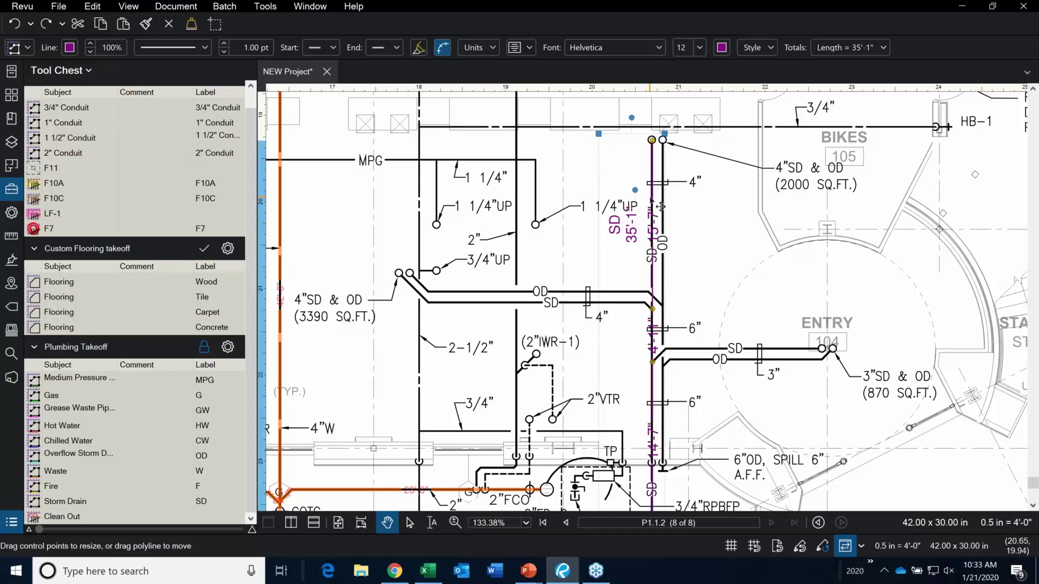
Split the Storm Drain measurement at its bend into 15'-7" and 19'-6" runs.
right_click(651, 153)
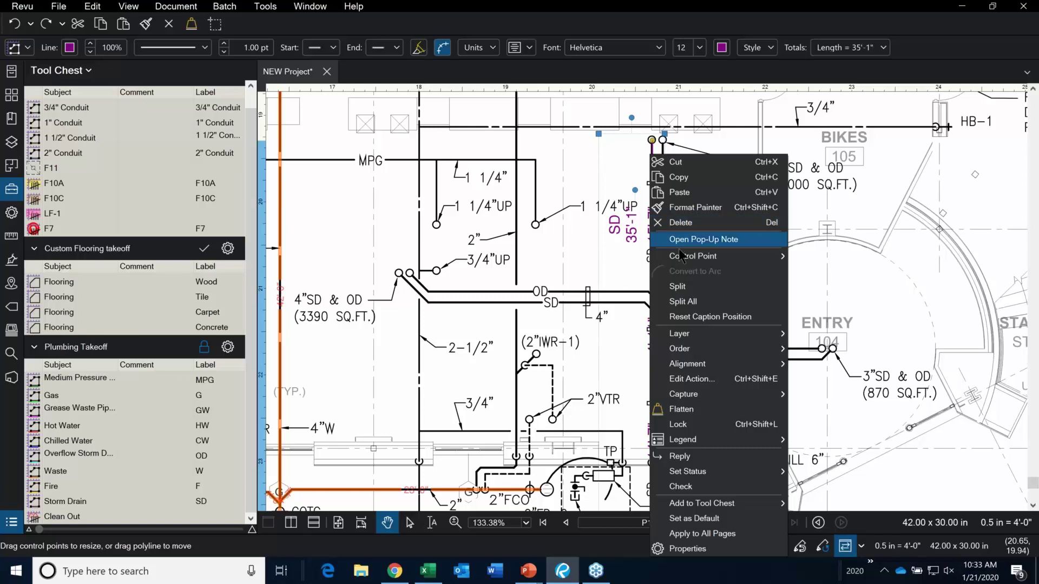
left_click(702, 294)
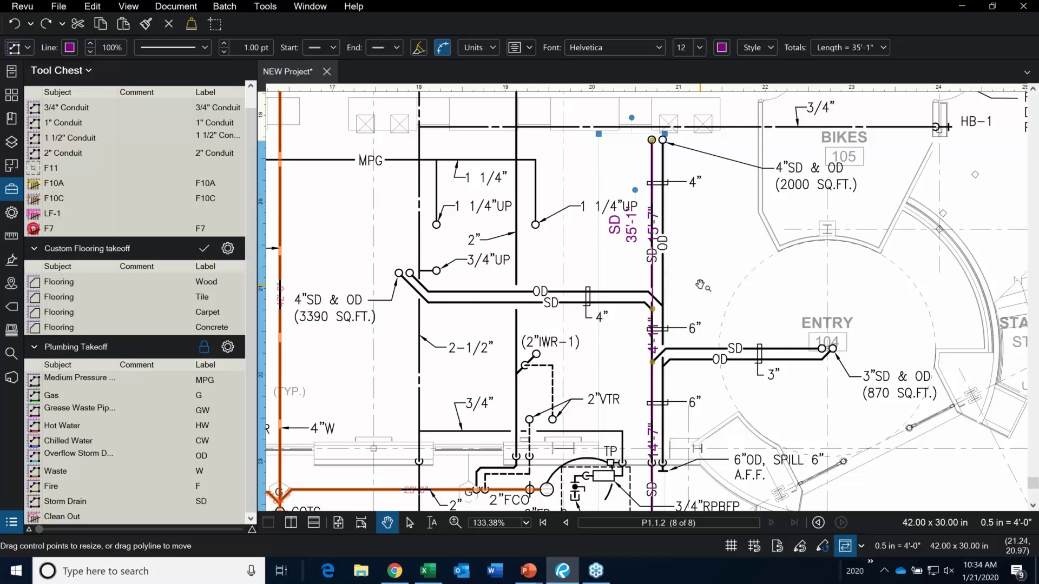
right_click(654, 200)
left_click(696, 287)
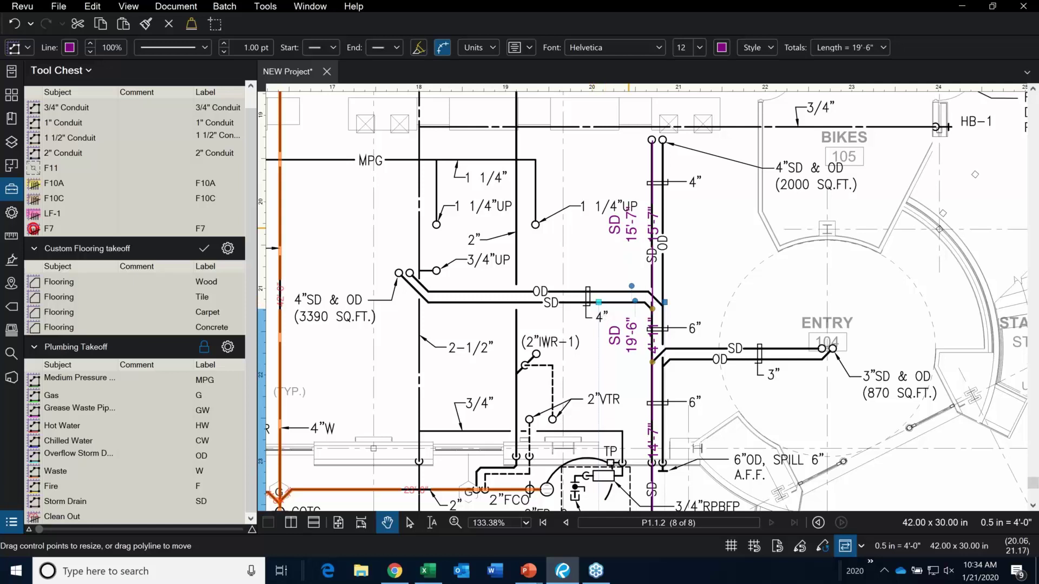
left_click(653, 184)
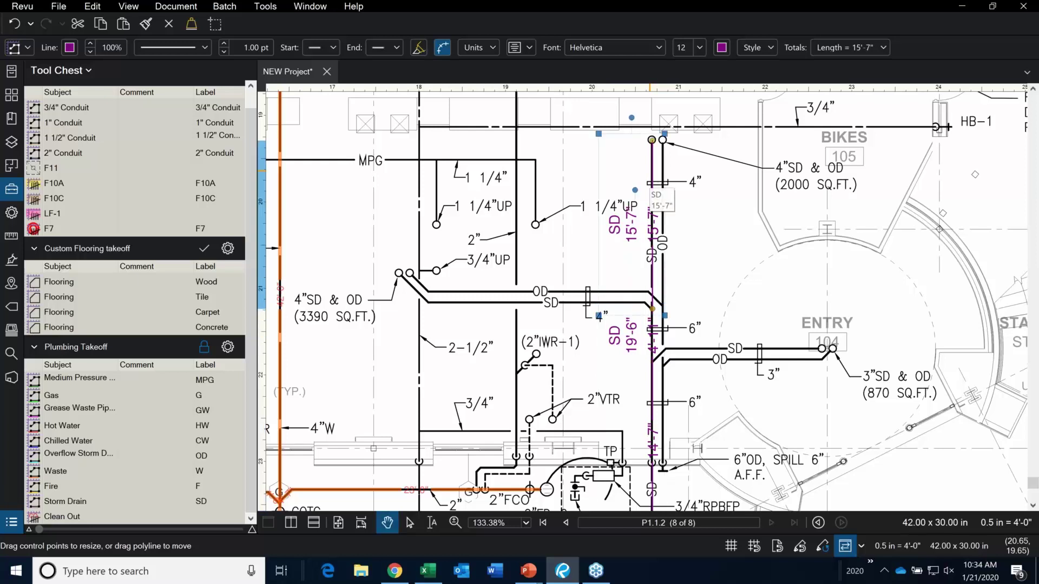
scroll(639, 166, "down", 4)
scroll(645, 162, "up", 2)
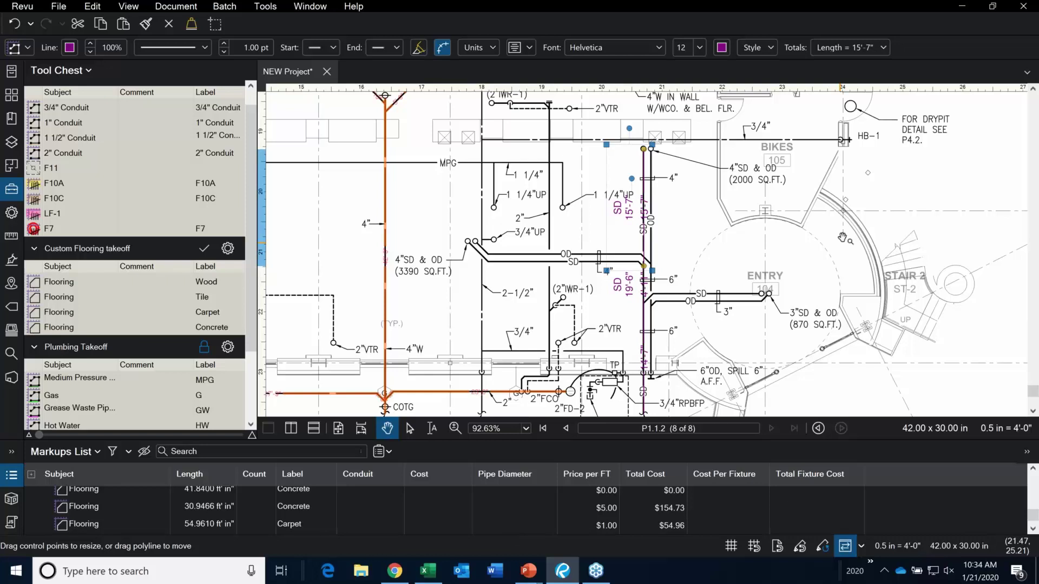
Set Pipe Diameter 4 on the 15'-7" run and 6 on the 19'-6" run.
left_click(755, 242)
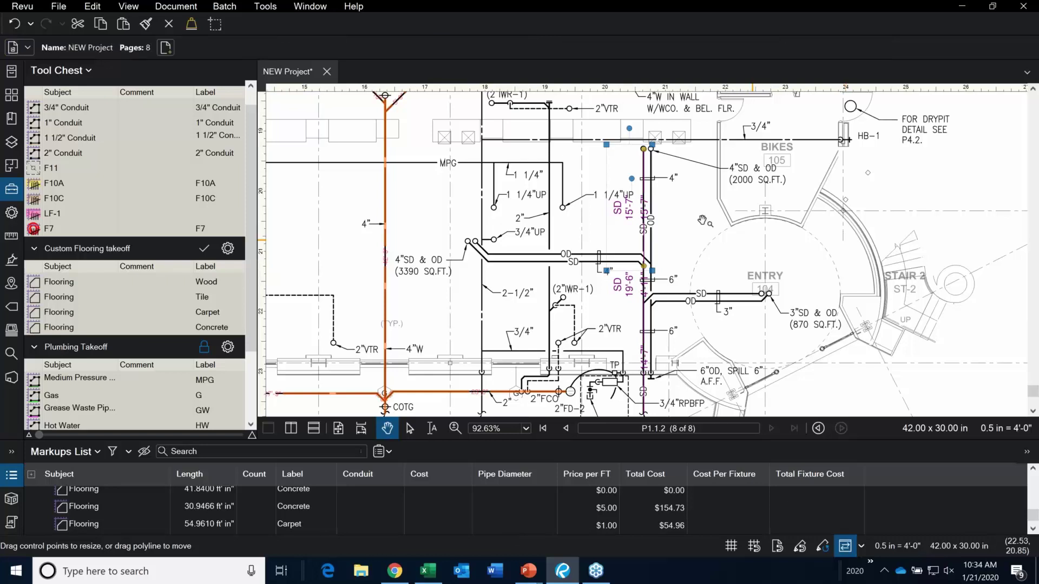
left_click(647, 195)
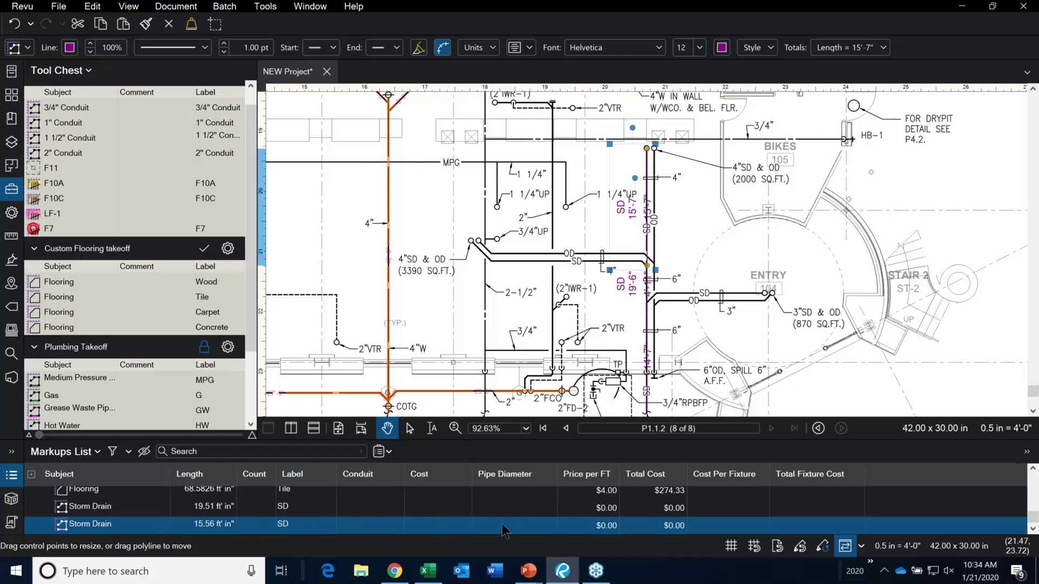
left_click(548, 526)
type("4")
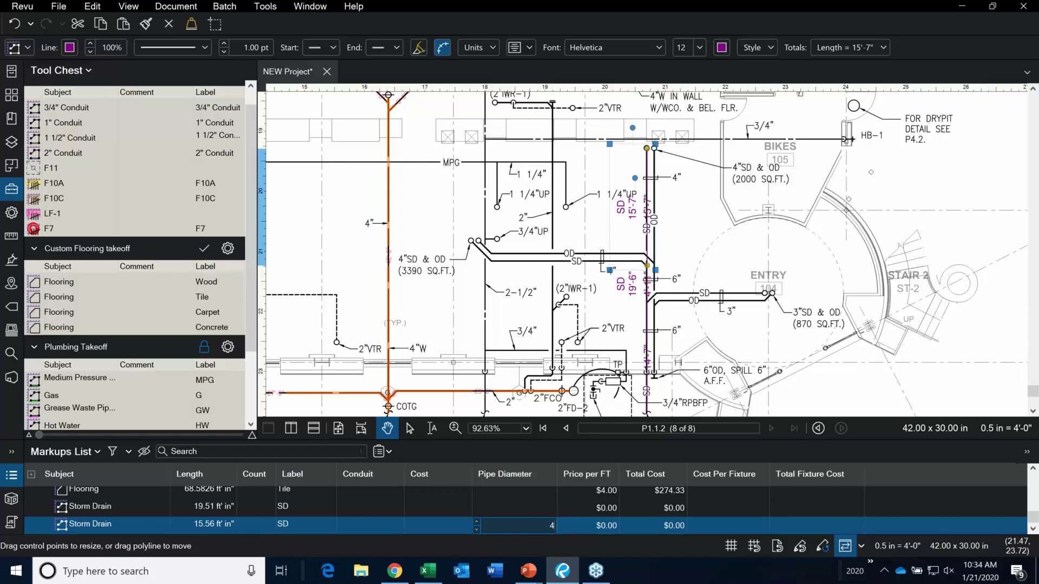
key("Return")
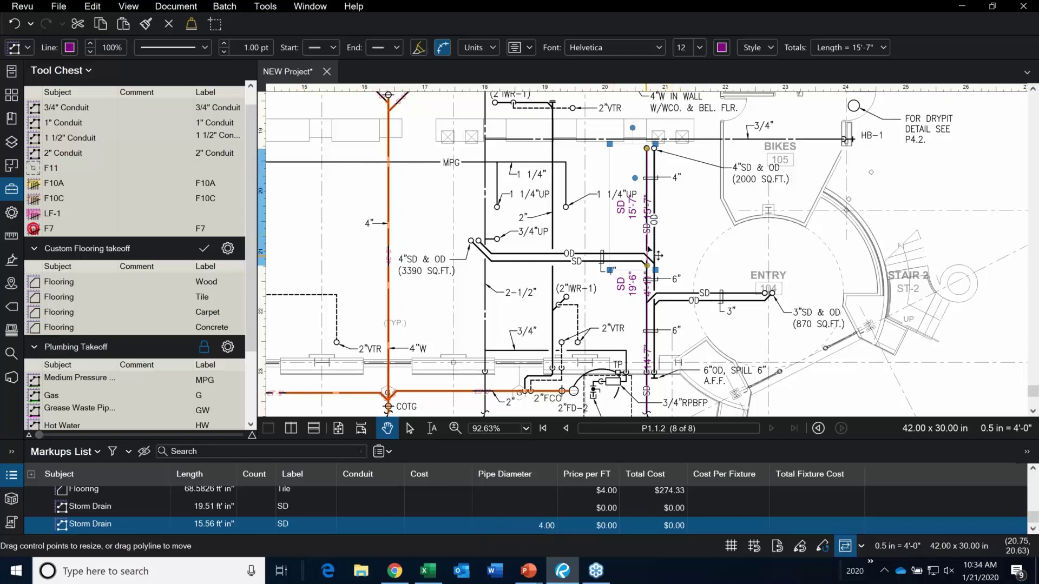
left_click(659, 340)
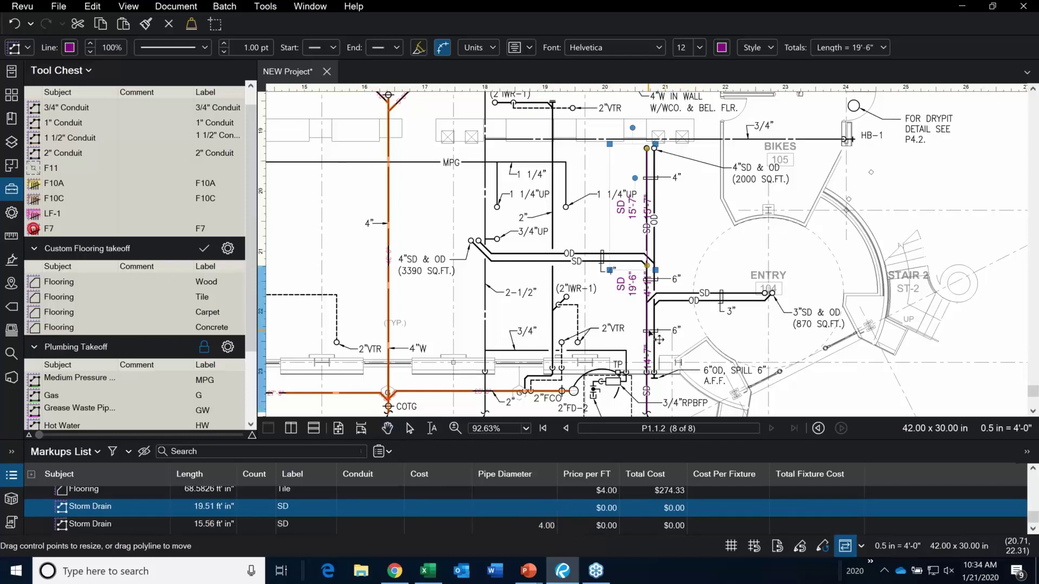
left_click(545, 508)
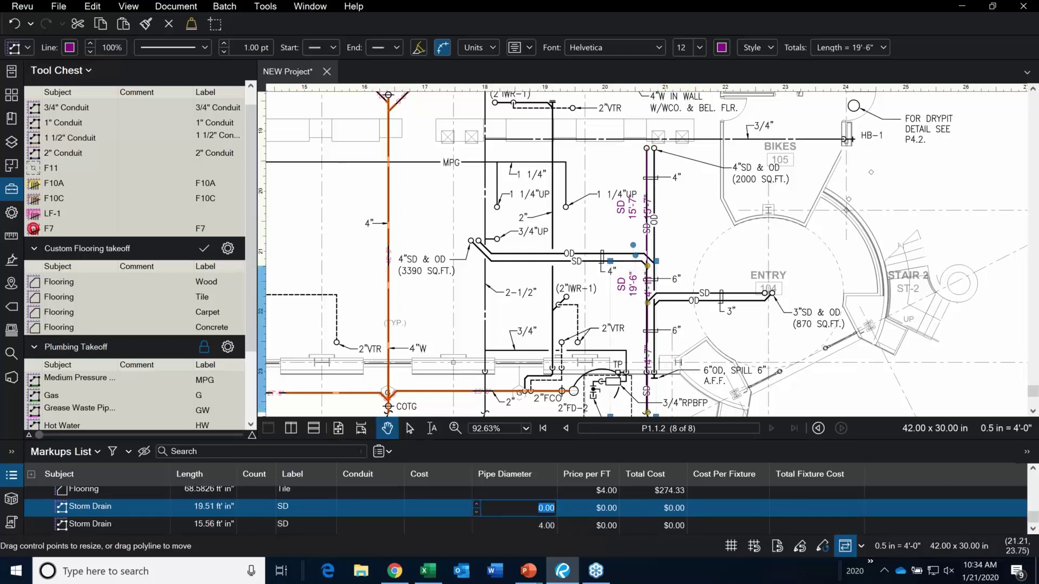
type("6")
key("Return")
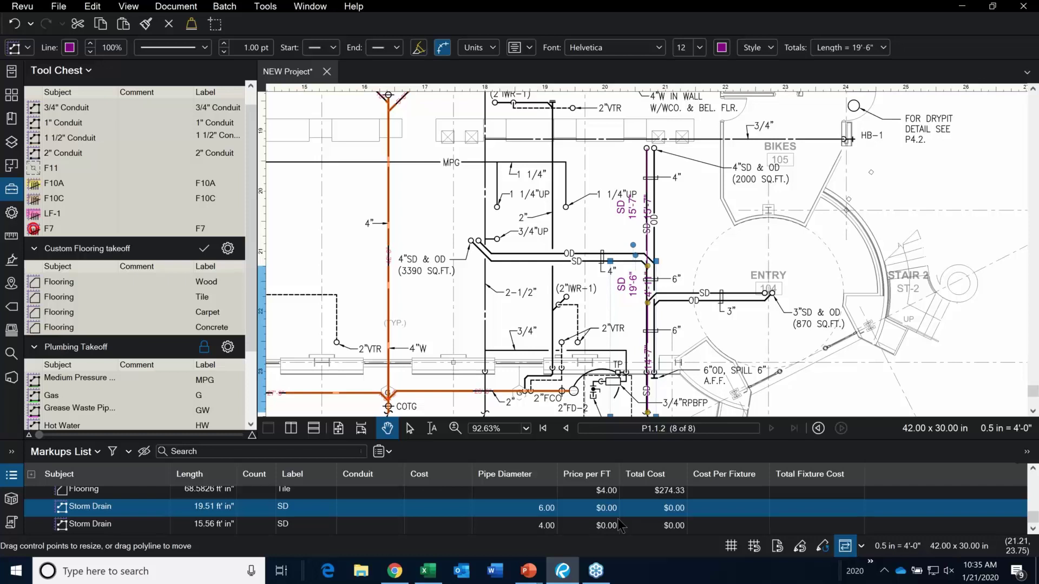
Enter Price per FT $6.00 for the 19.51 ft run and $4.00 for the 15.56 ft run.
double_click(607, 508)
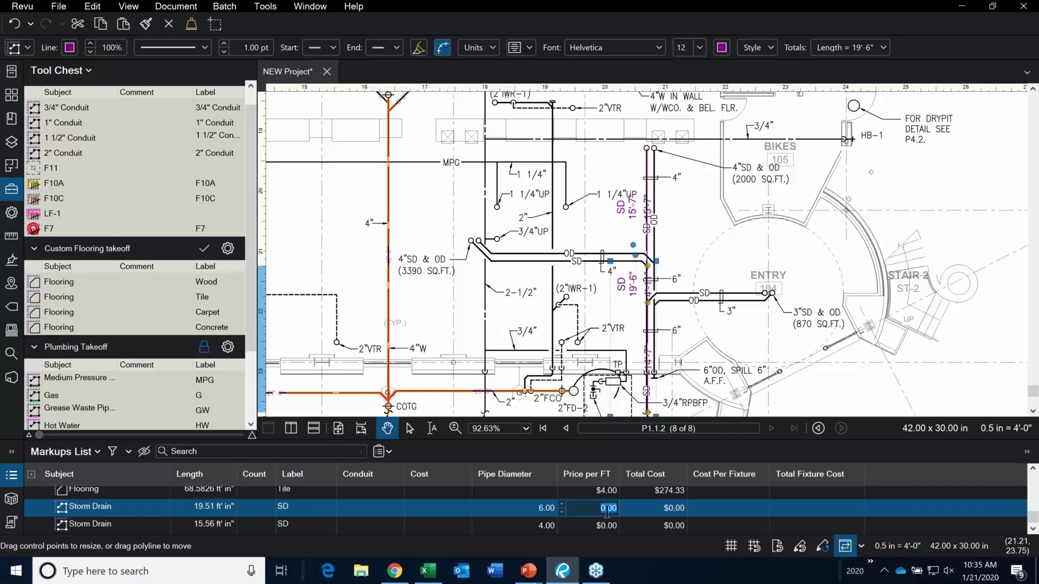
type("6.00")
key("Return")
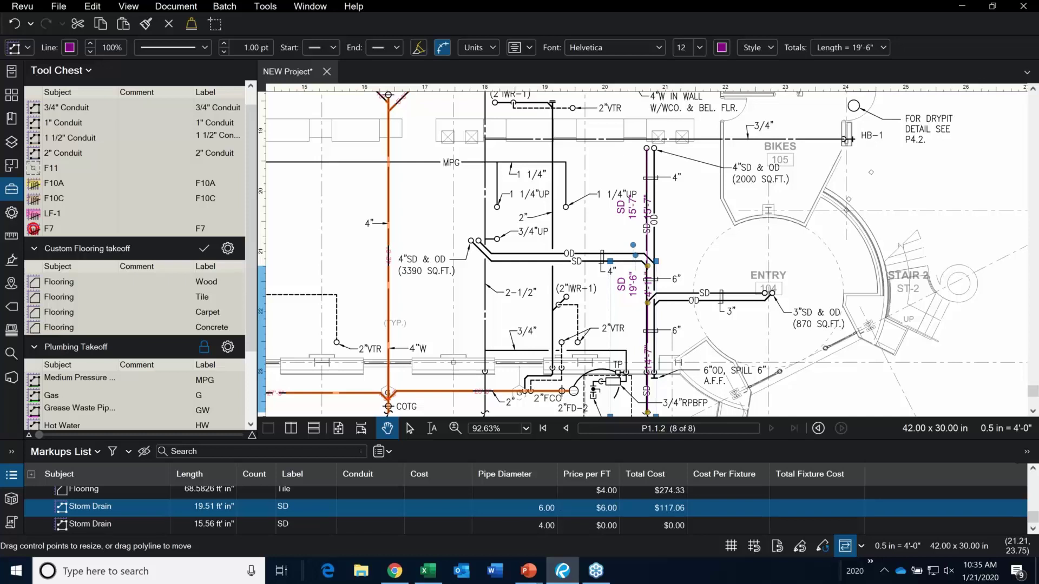
left_click(606, 526)
left_click(605, 527)
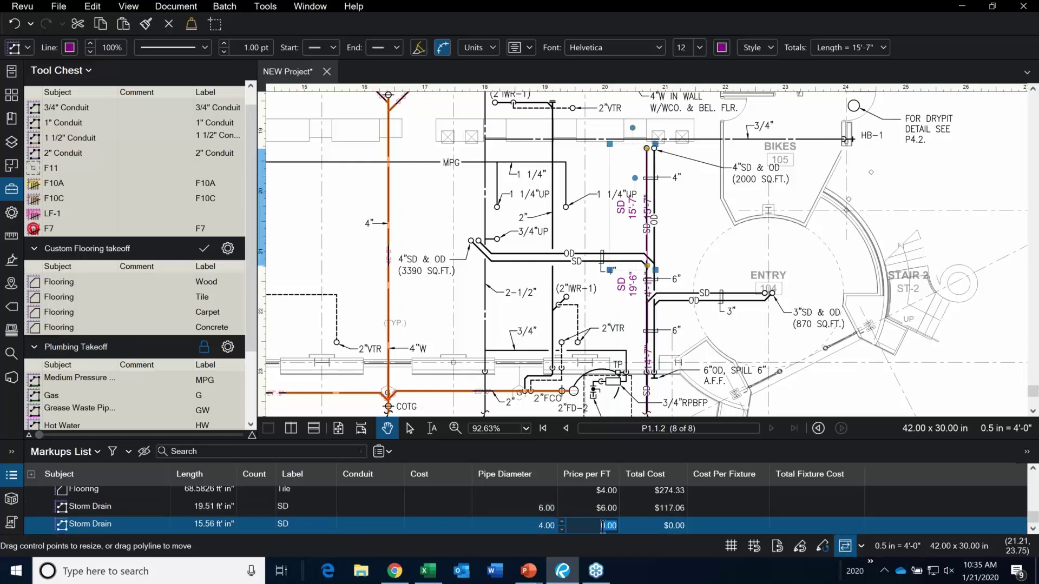
type("4")
key("Return")
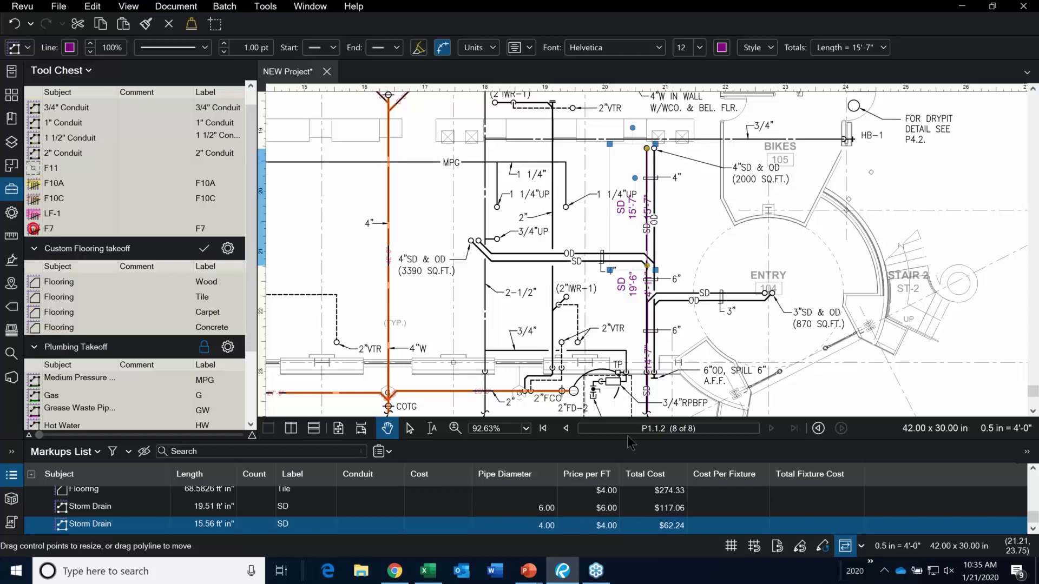
left_click(713, 247)
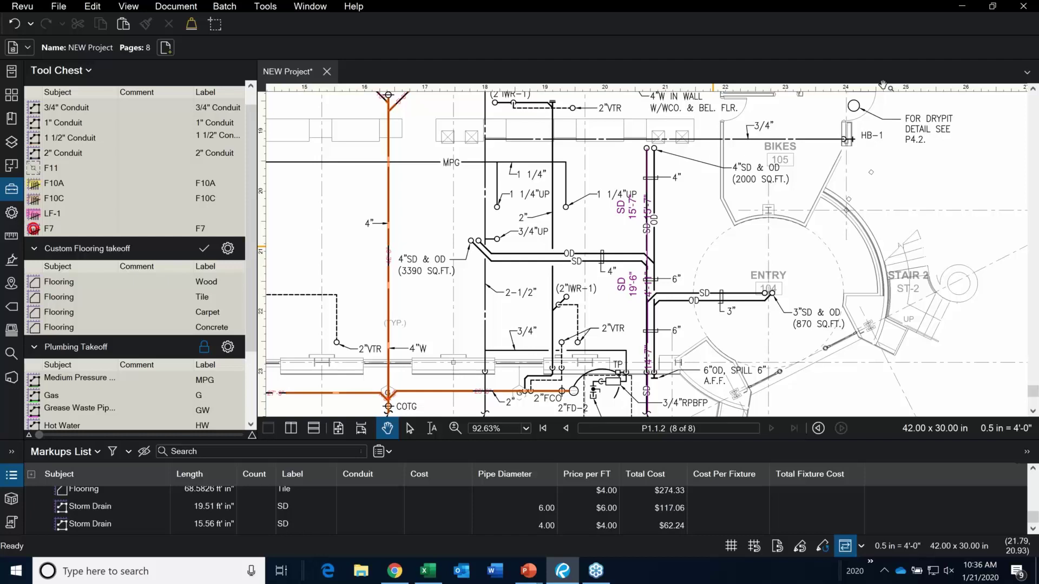
Give the 15'-7" storm drain run a 20' Rise/Drop, making it 35.56 ft at $142.24.
scroll(658, 120, "up", 3)
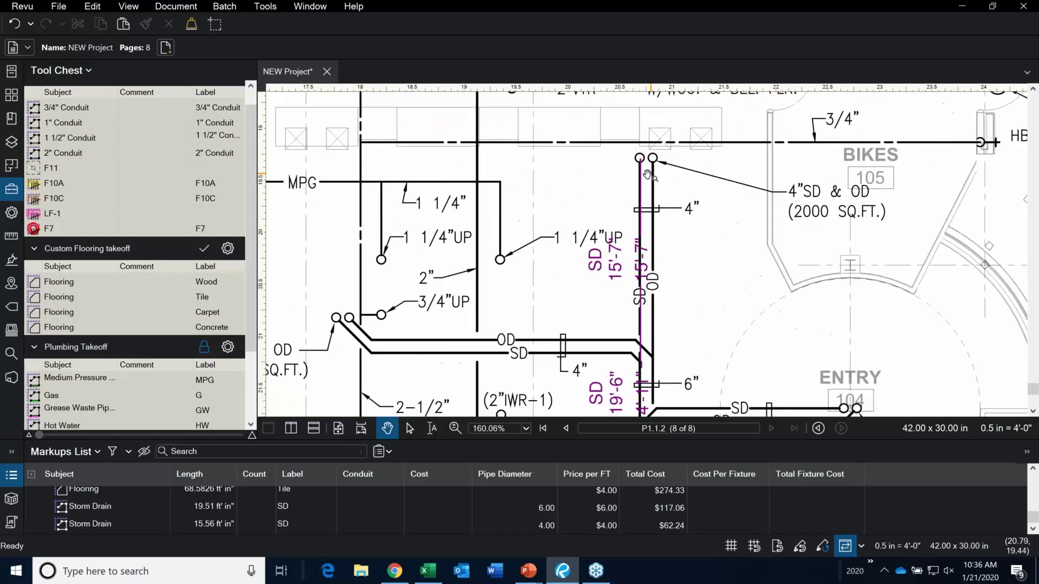
left_click(642, 178)
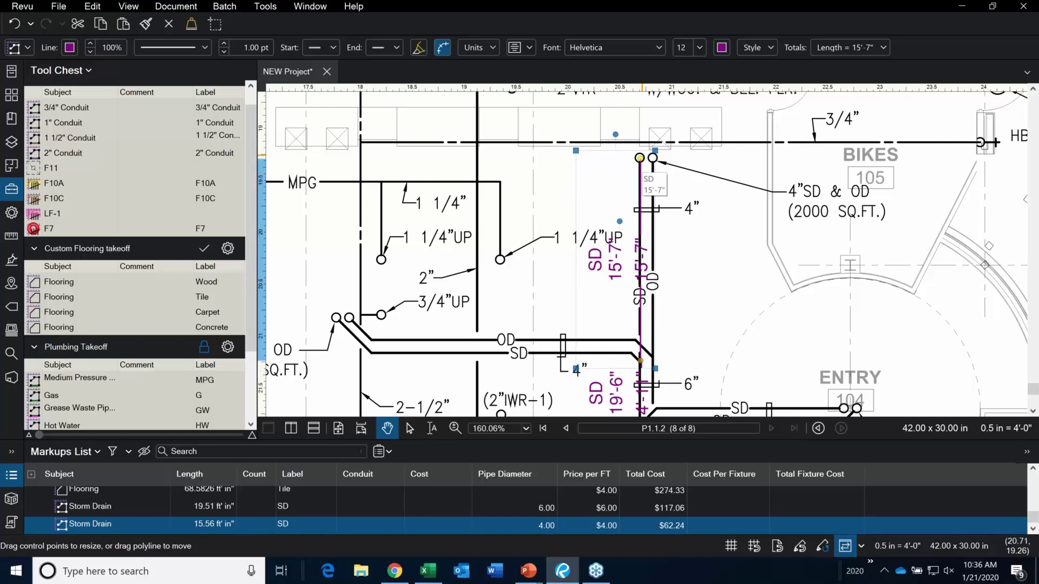
left_click(11, 238)
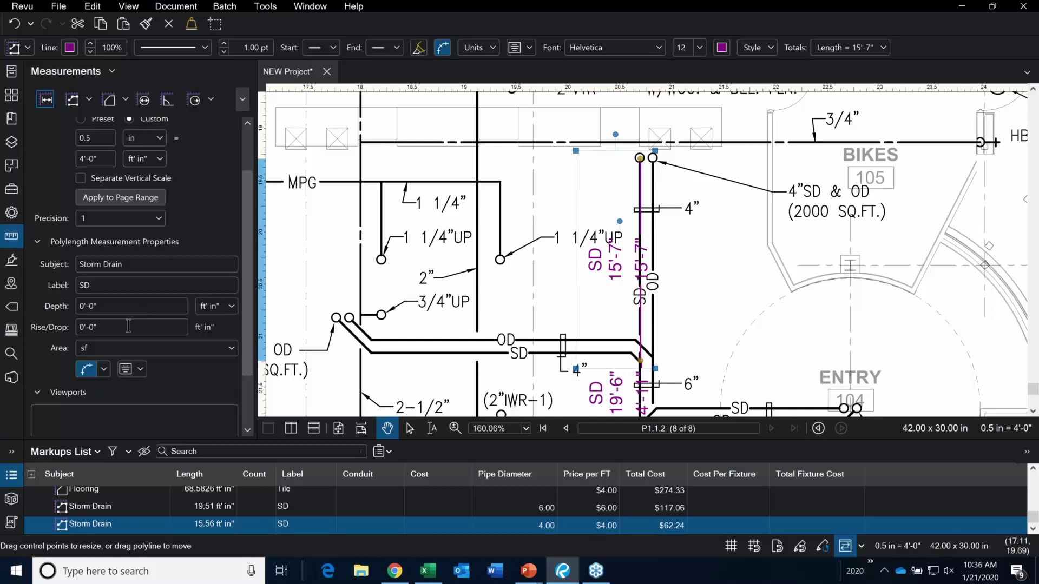
left_click(125, 329)
type("20'")
key("Return")
key("Escape")
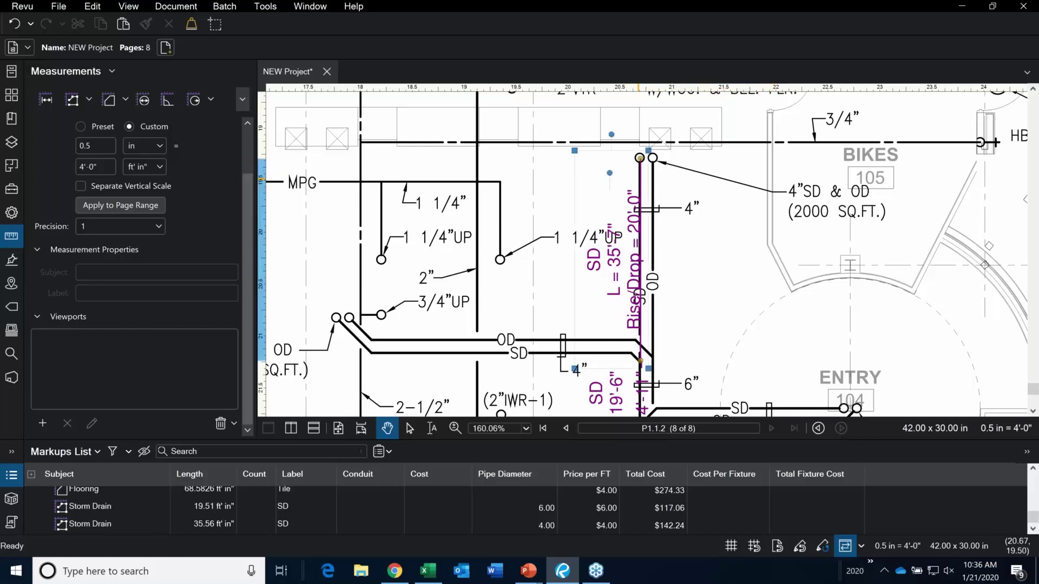
right_click(640, 180)
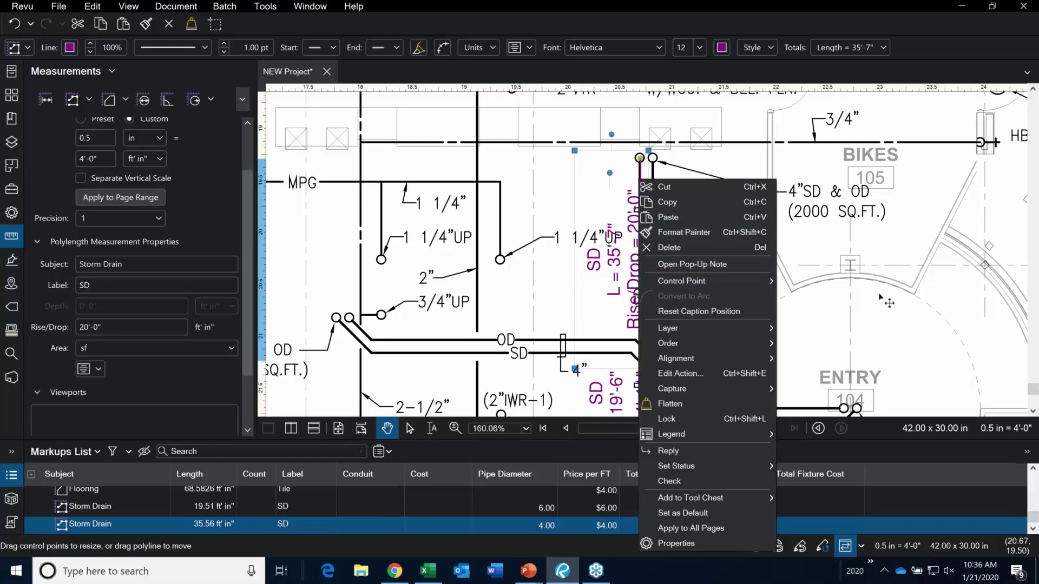
Resume measuring the 19.51 ft Storm Drain run.
left_click(660, 170)
left_click(643, 160)
scroll(656, 147, "down", 2)
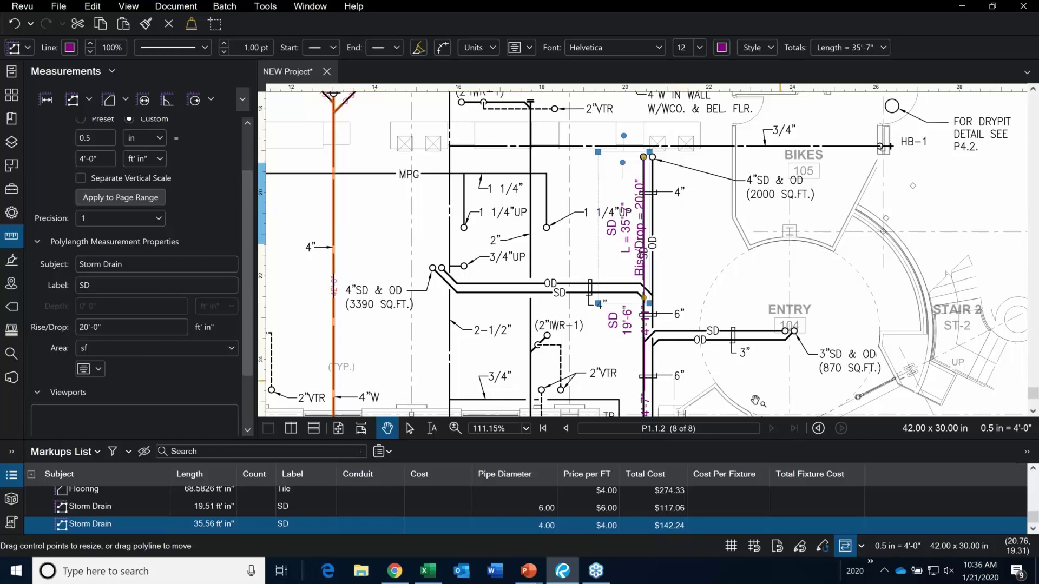
scroll(656, 152, "down", 3)
scroll(658, 336, "up", 6)
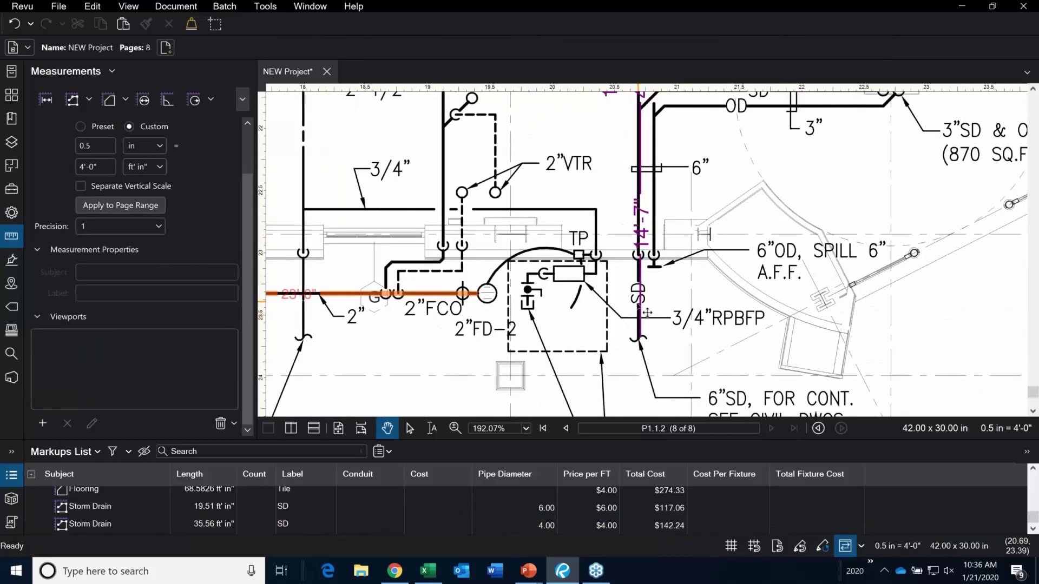
left_click(658, 336)
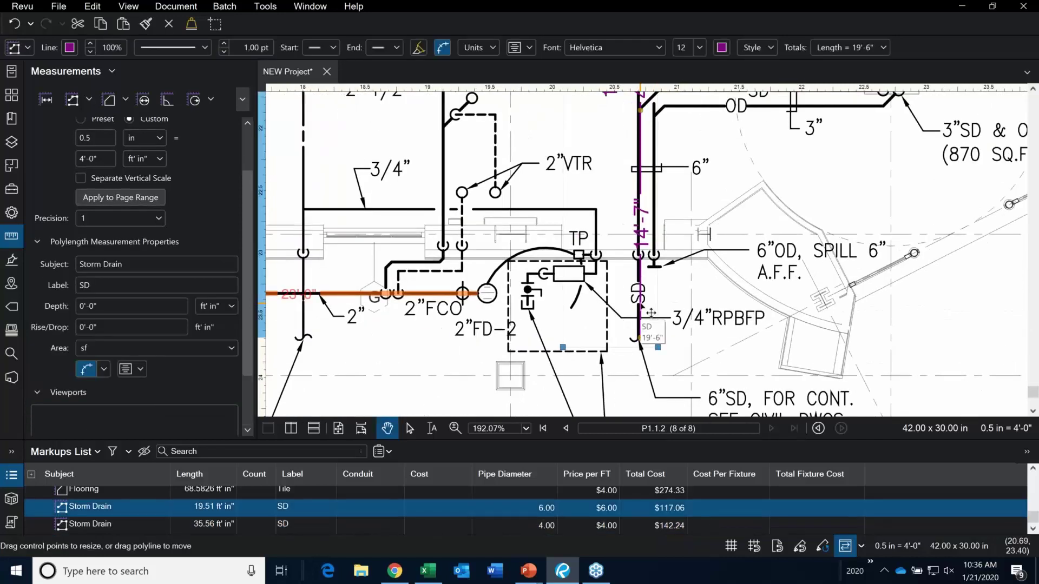
right_click(640, 339)
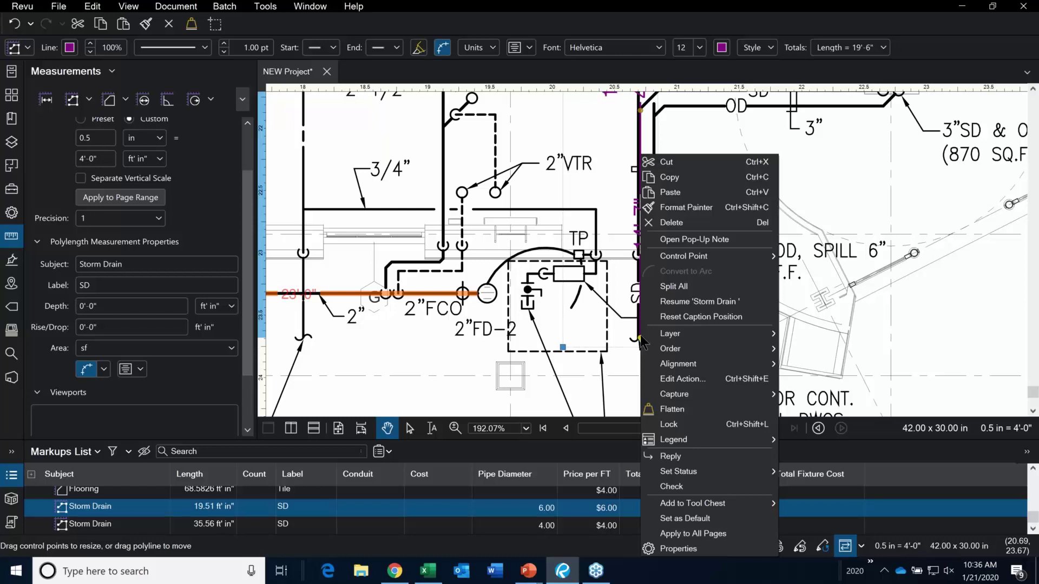
left_click(699, 300)
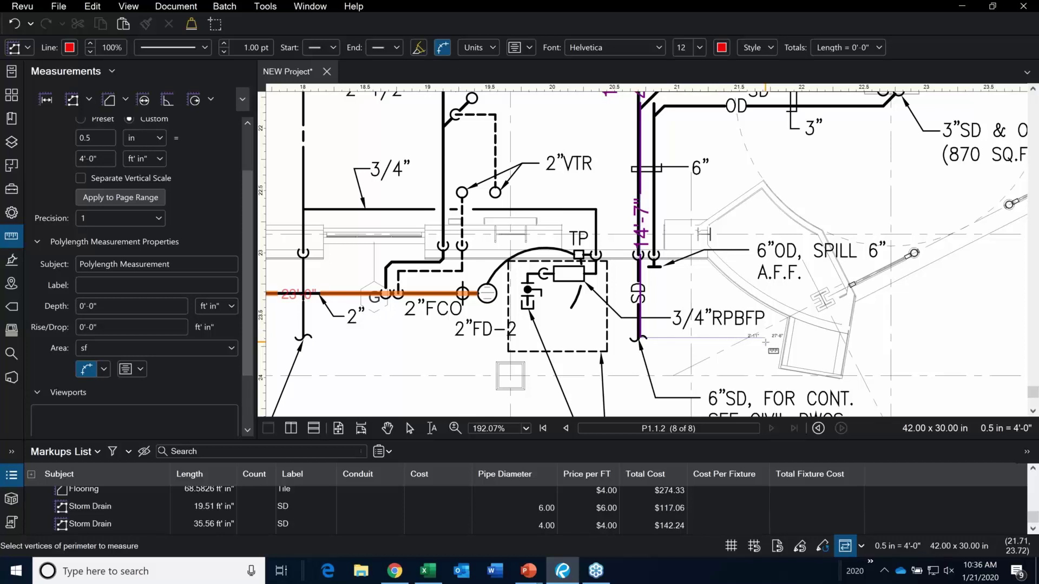
Extend the 6-inch run with two segments to 28.45 ft, costing $170.70.
double_click(775, 379)
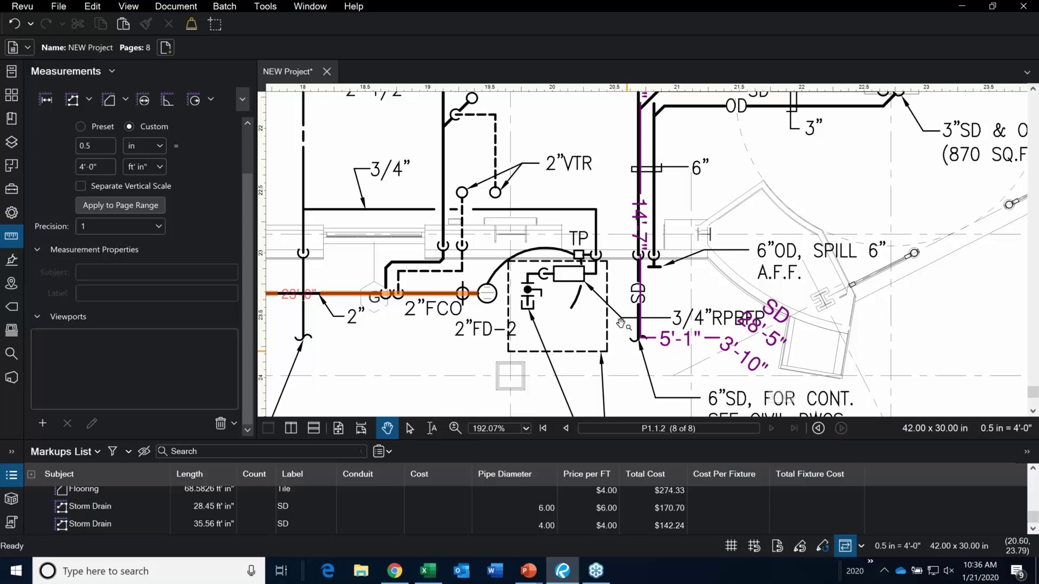
scroll(629, 365, "down", 5)
scroll(629, 365, "up", 3)
scroll(629, 365, "down", 2)
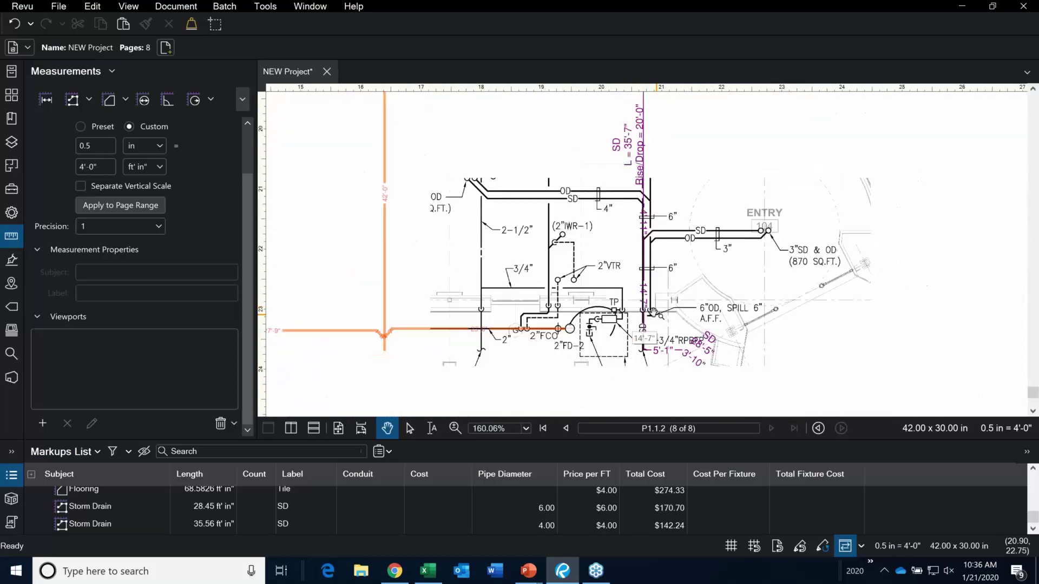
scroll(703, 164, "up", 2)
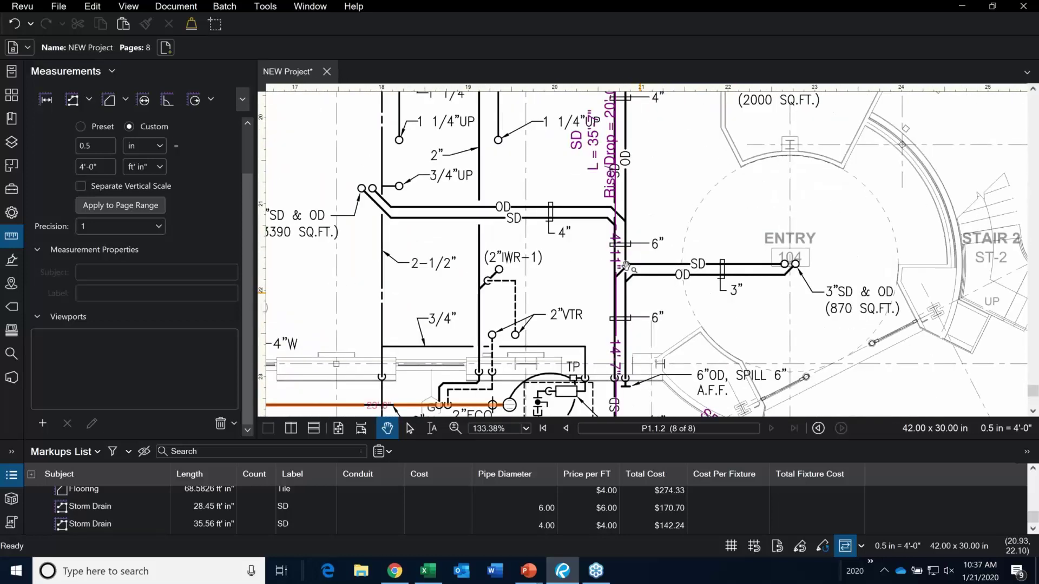
left_click(635, 294)
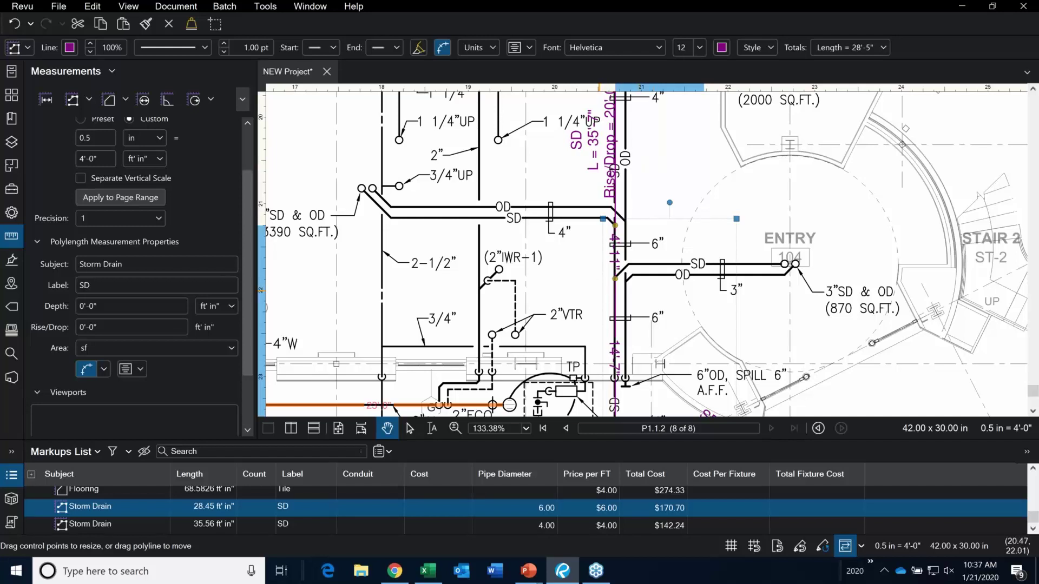
left_click(752, 199)
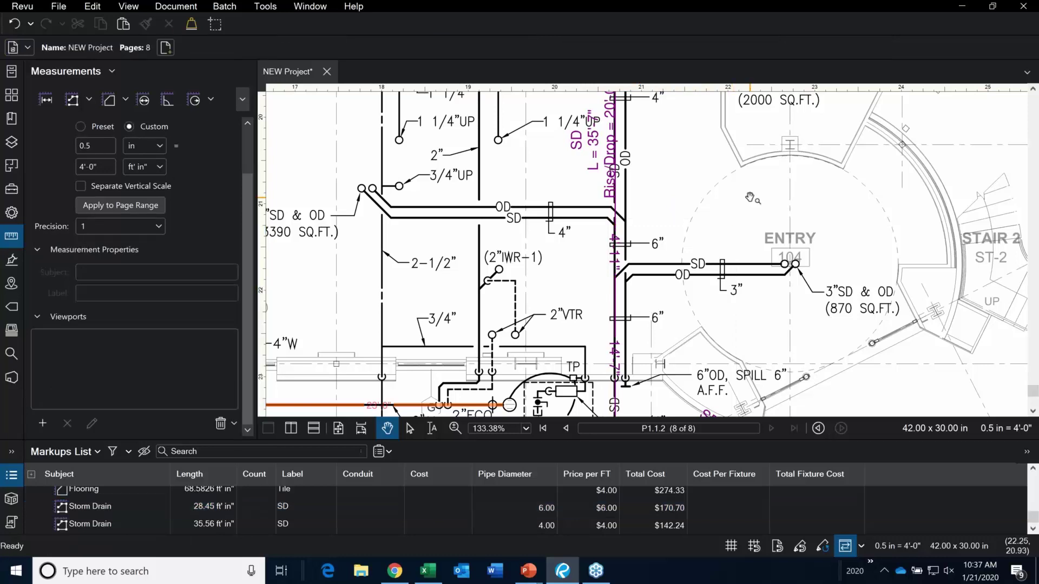
Select the Plumbing Takeoff Storm Drain tool and enable Snap to Grid and Snap to Content.
left_click(12, 213)
left_click(11, 189)
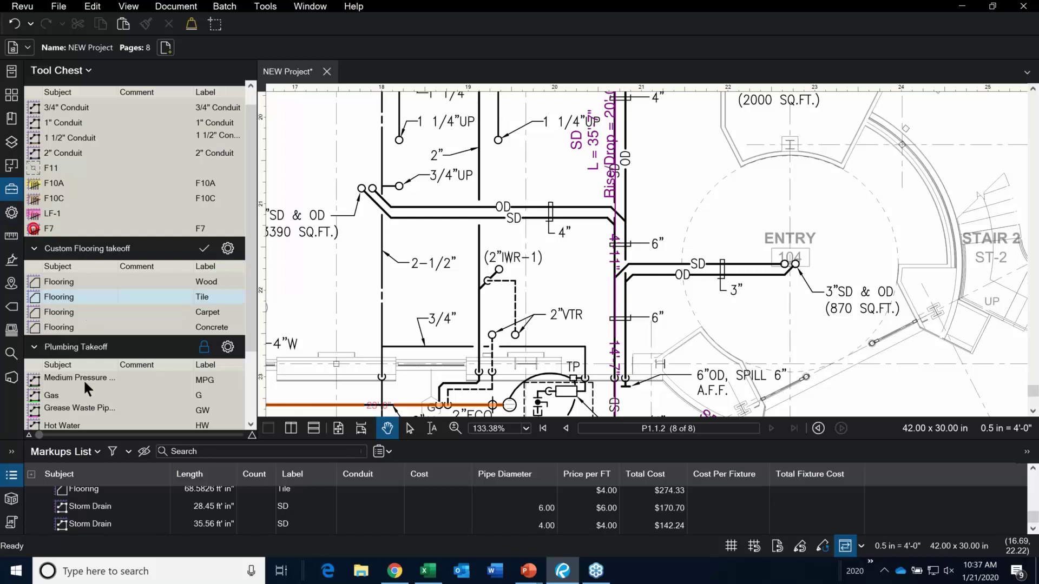
scroll(84, 411, "down", 3)
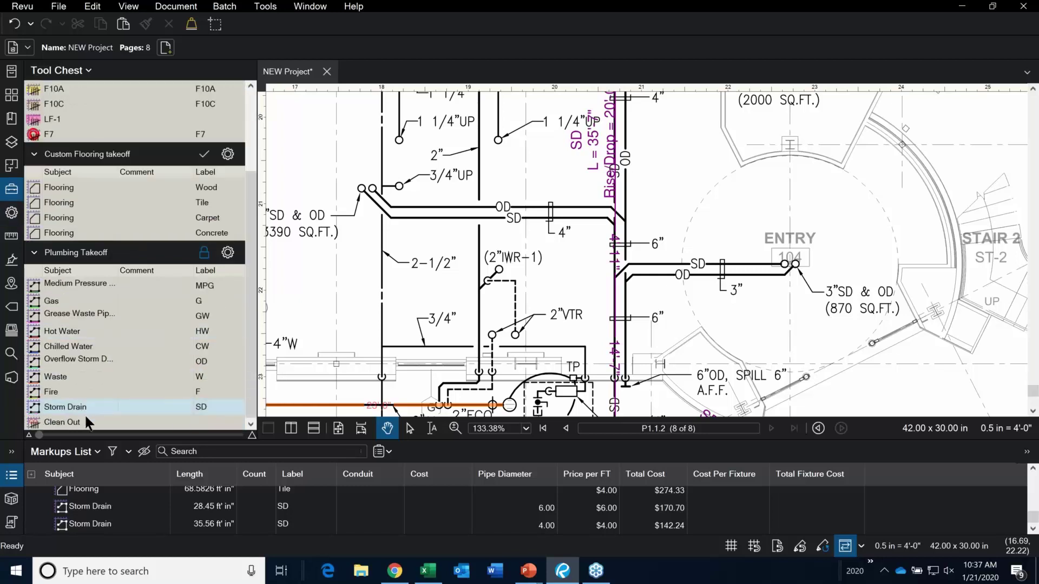
left_click(82, 414)
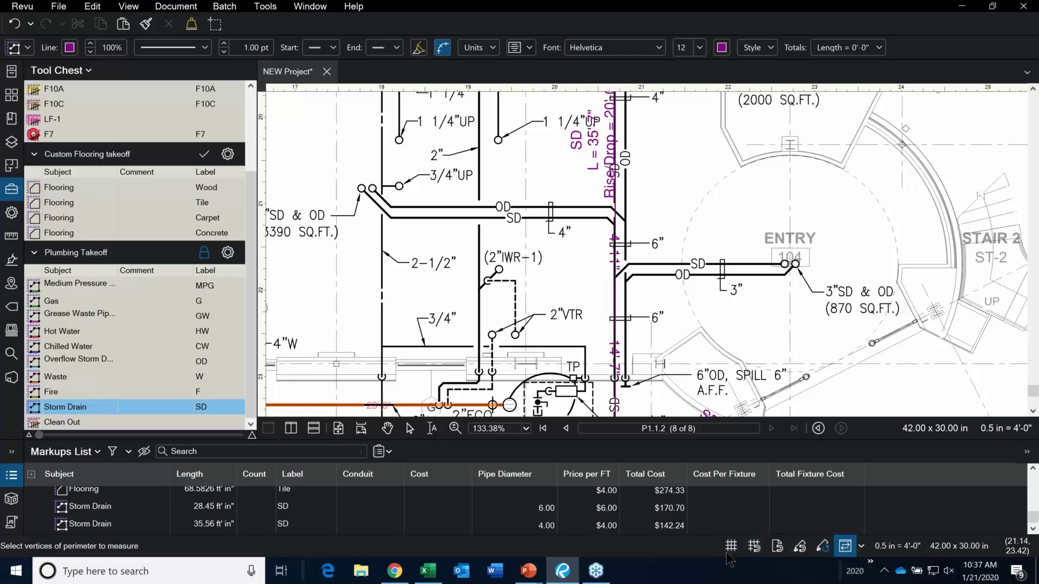
left_click(755, 548)
left_click(776, 548)
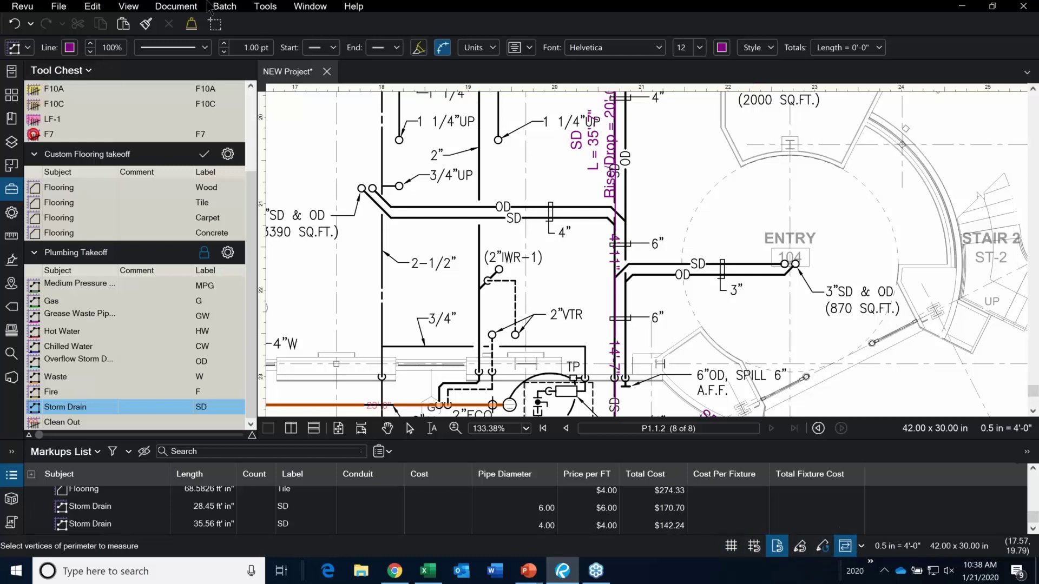
Look through the Tools > Markup and Toolbars submenus, then release the Storm Drain measuring tool.
left_click(267, 6)
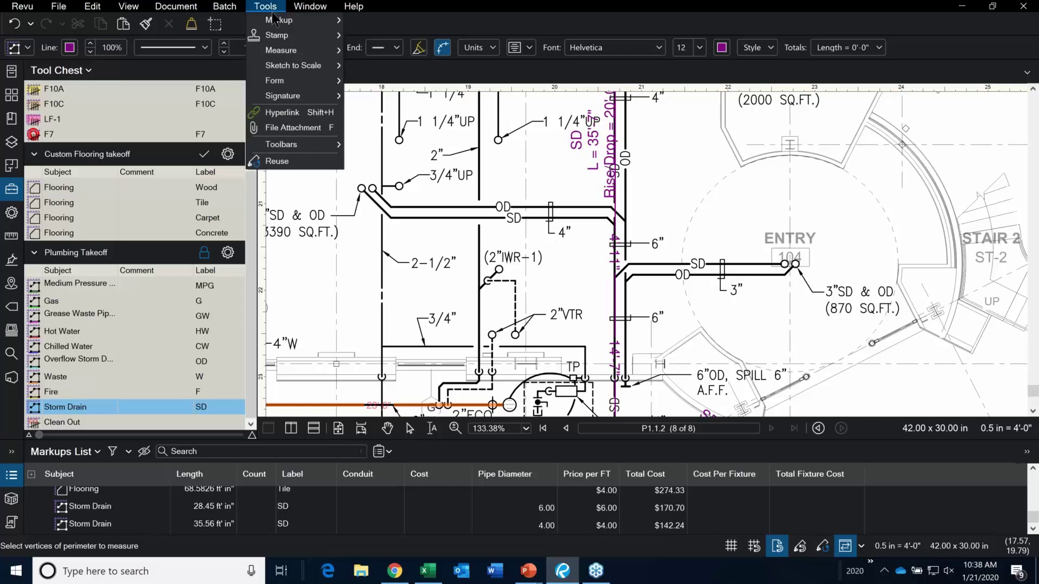
mouse_move(275, 20)
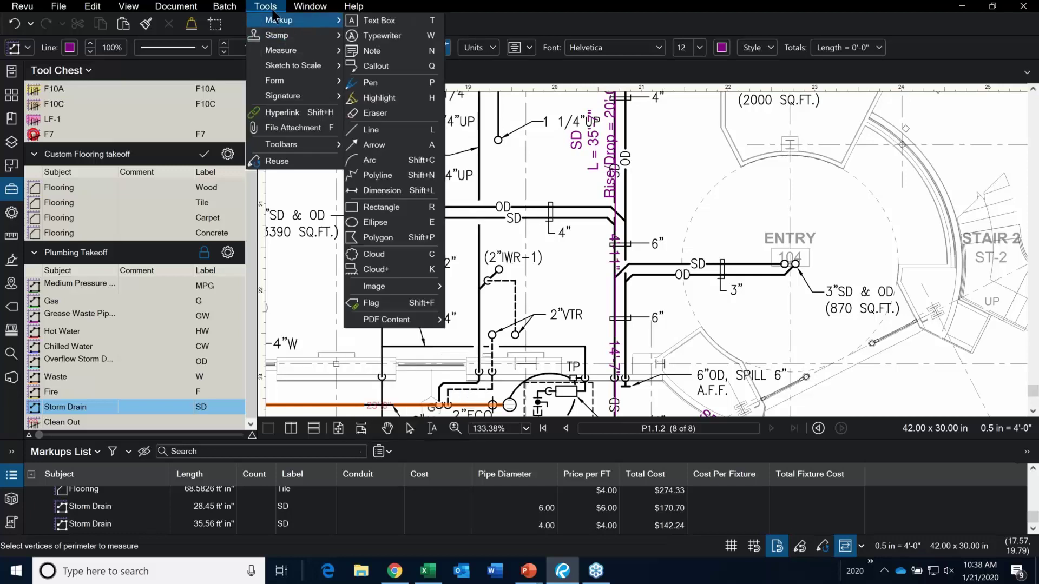
mouse_move(310, 145)
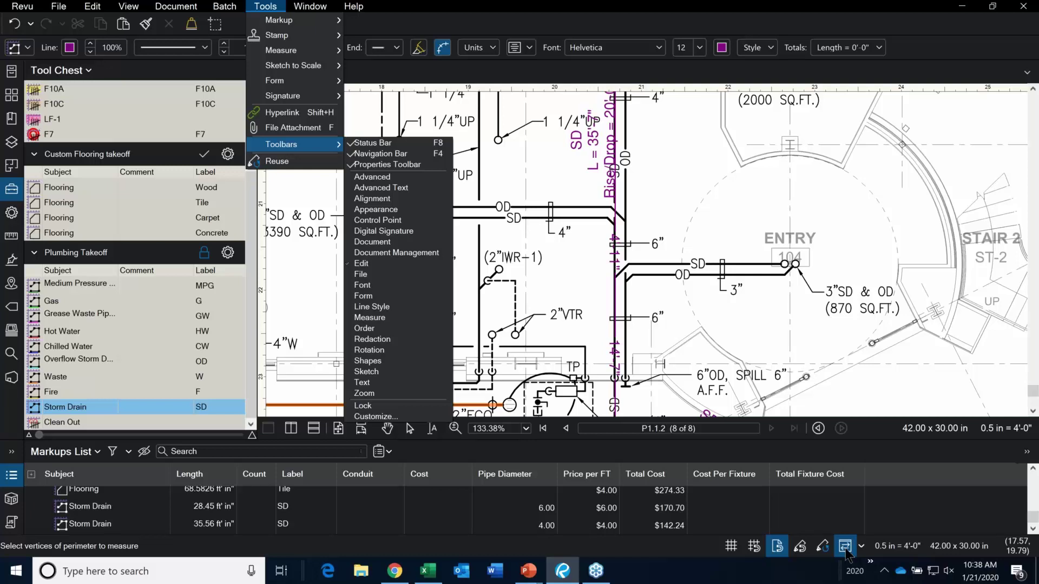
left_click(655, 8)
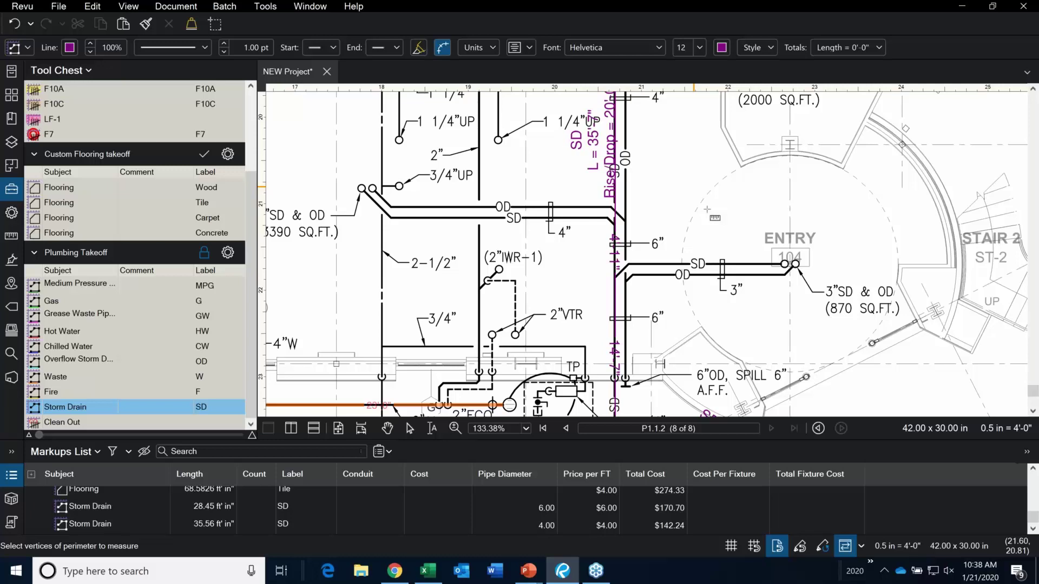
scroll(701, 199, "down", 3)
key("Escape")
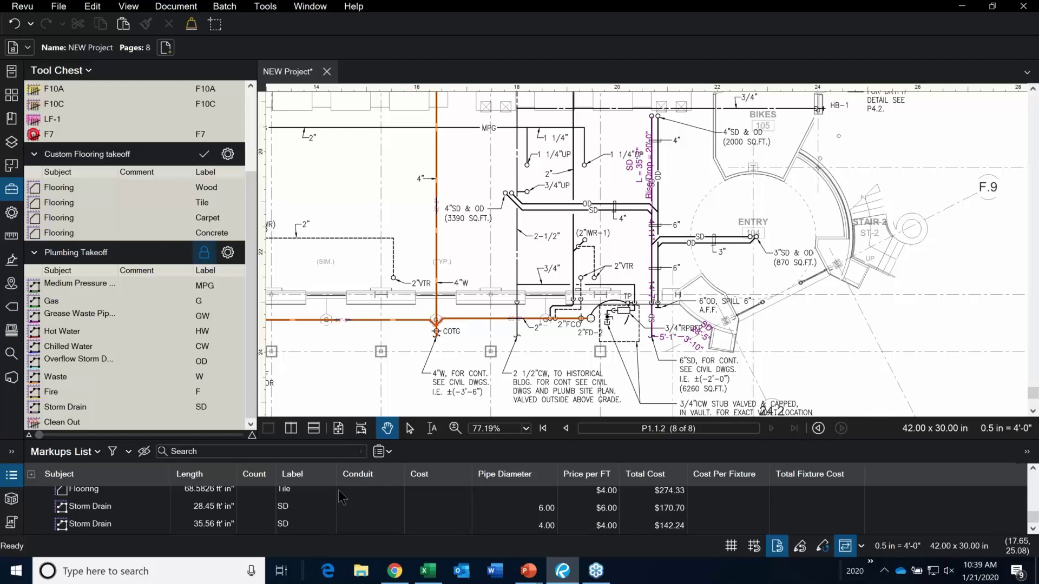
Open sheet BR-E1-4.01 from the Thumbnails panel.
left_click(12, 95)
scroll(188, 288, "up", 1)
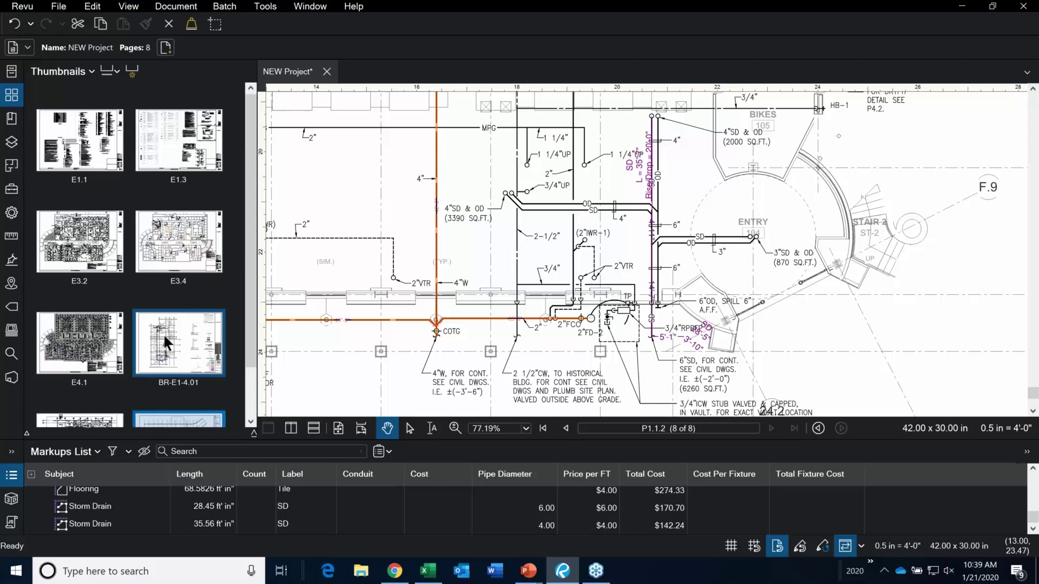
left_click(164, 334)
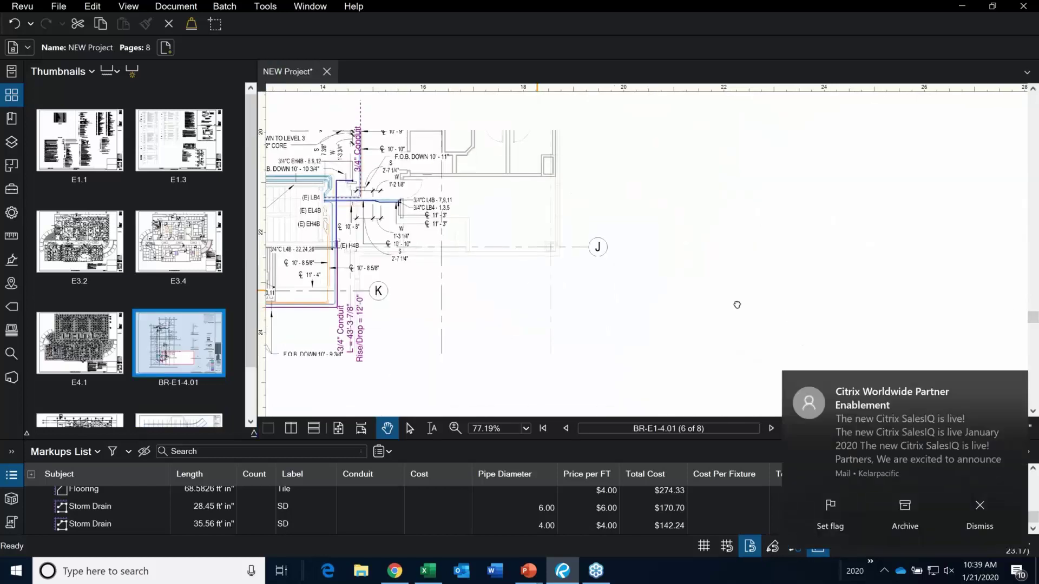
scroll(537, 320, "up", 5)
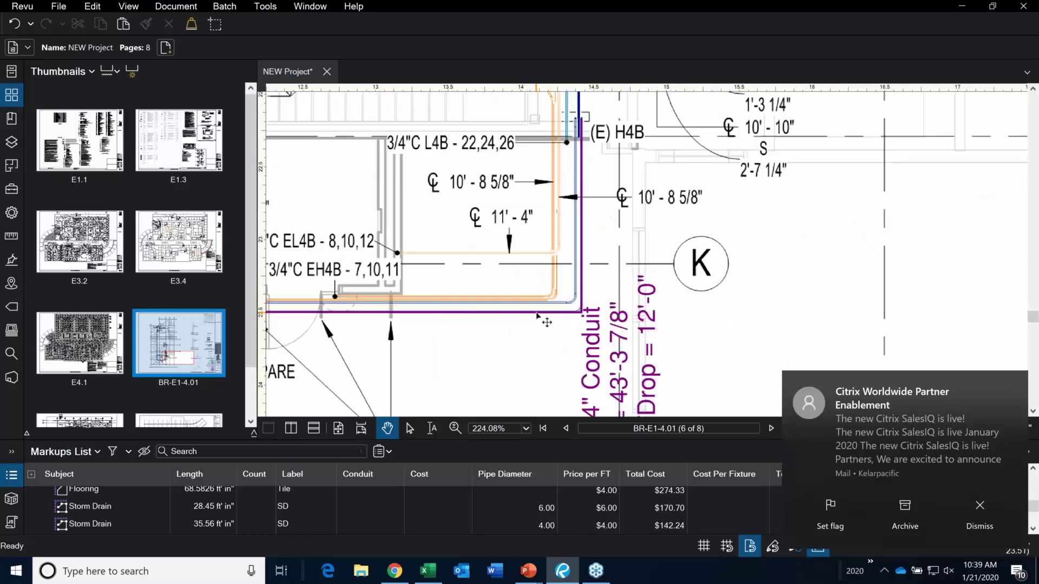
Confirm the 3/4" Conduit run stays EMT, enlarge the Markups List, then advance PowerPoint to Visual Search & Count.
left_click(538, 314)
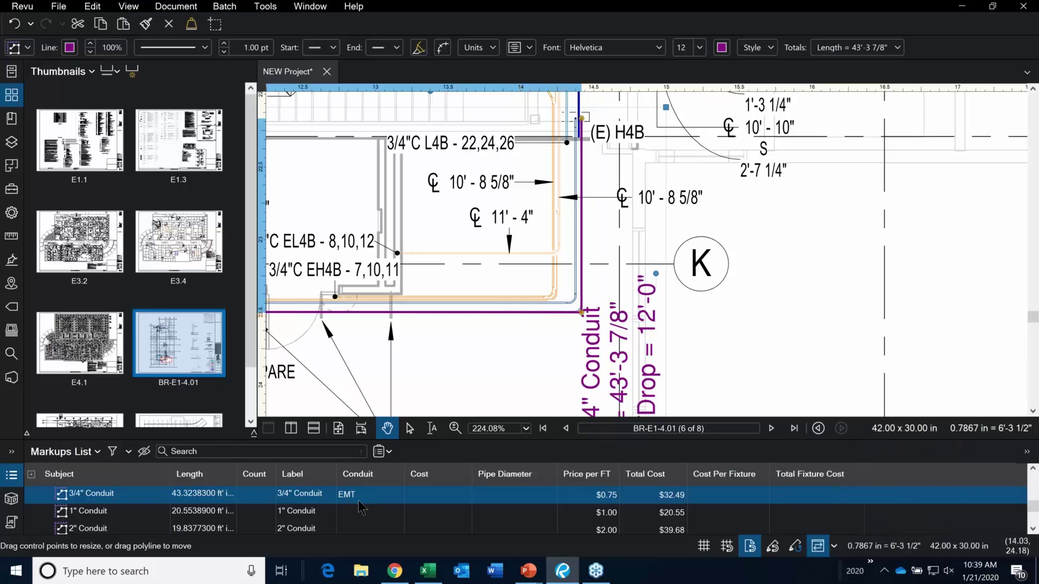
left_click(400, 502)
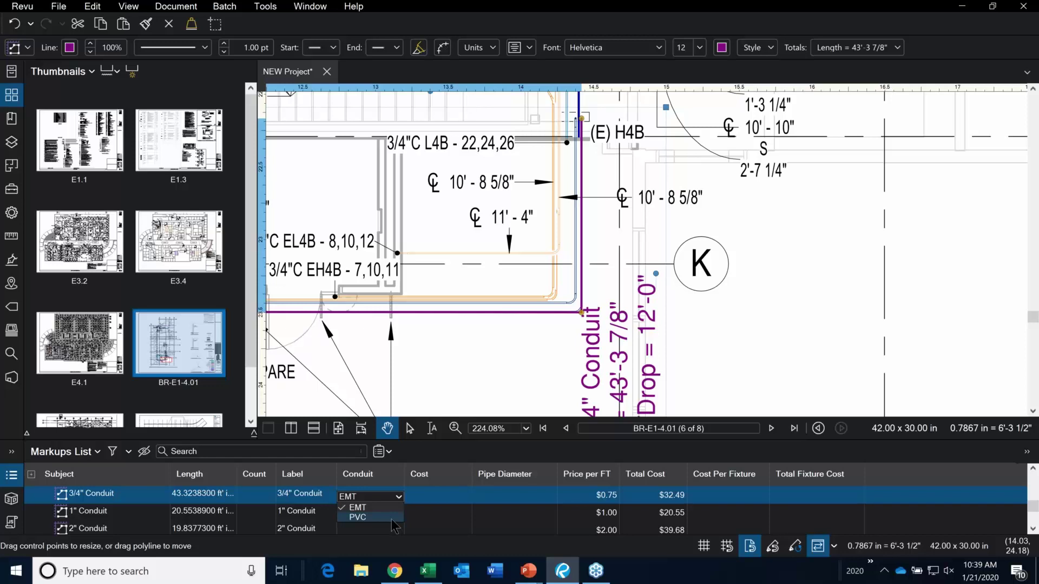
left_click(767, 349)
left_click(765, 344)
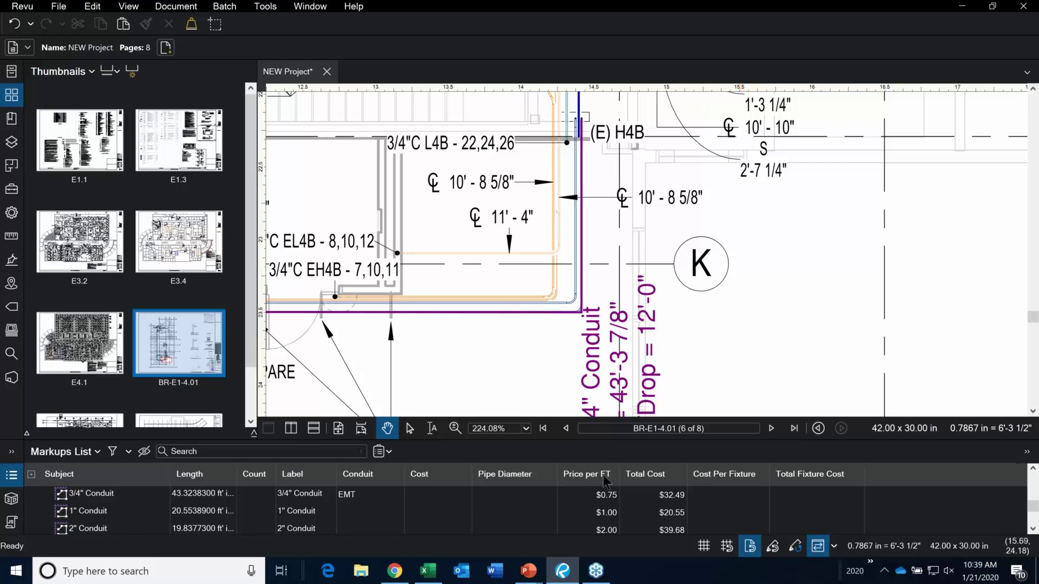
left_click_drag(569, 438, 572, 417)
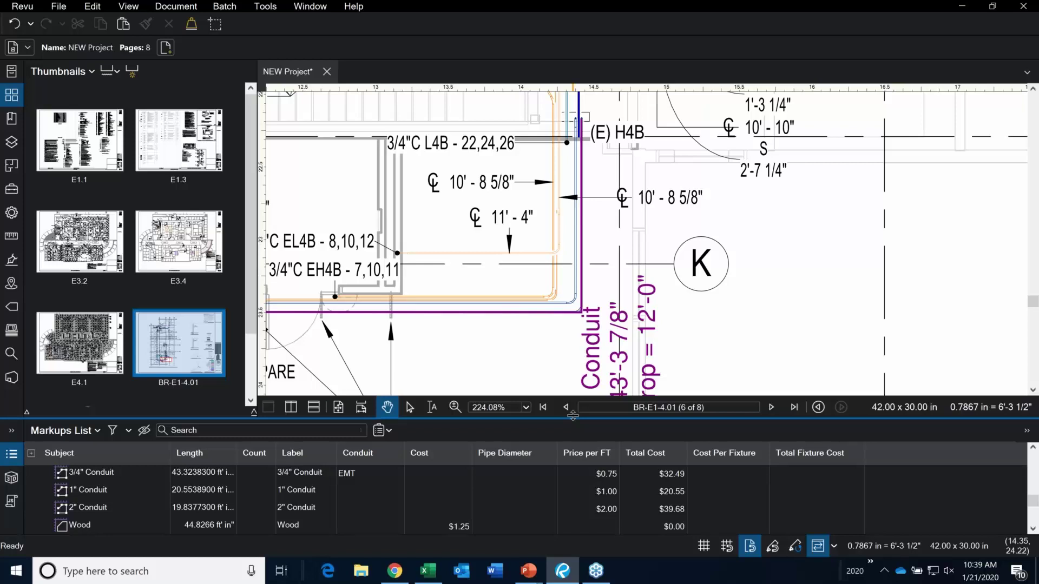
key("alt+Tab")
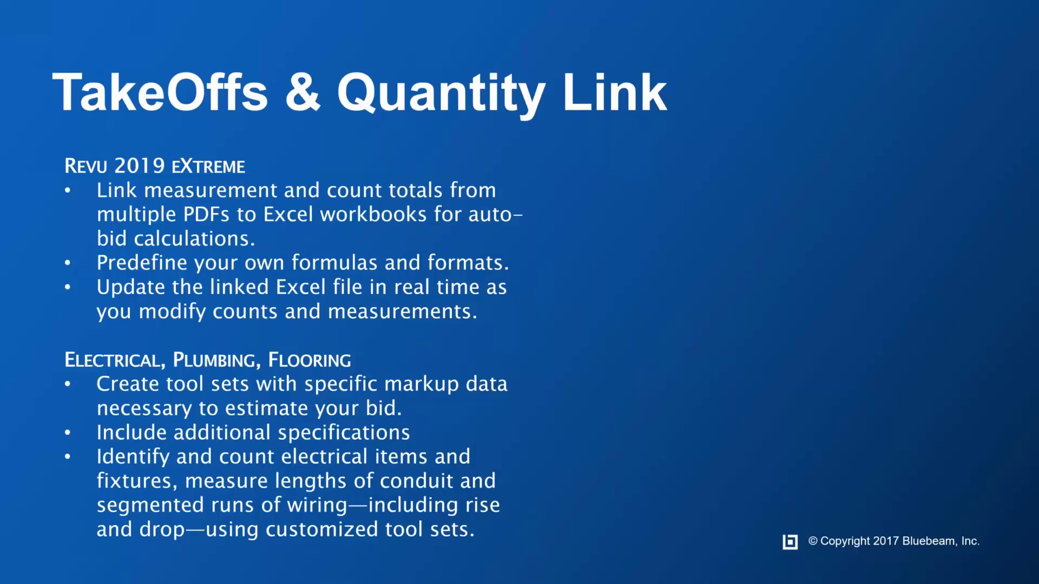
key("Right")
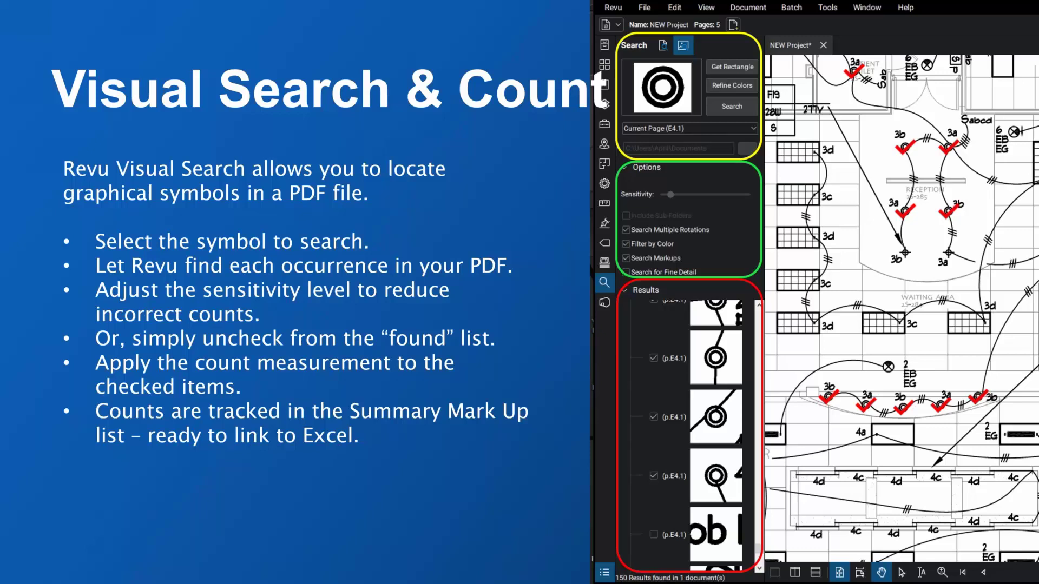
Return to Revu, fit the page, and bring up sheet E4.1 to look over the lighting plan.
key("alt+Tab")
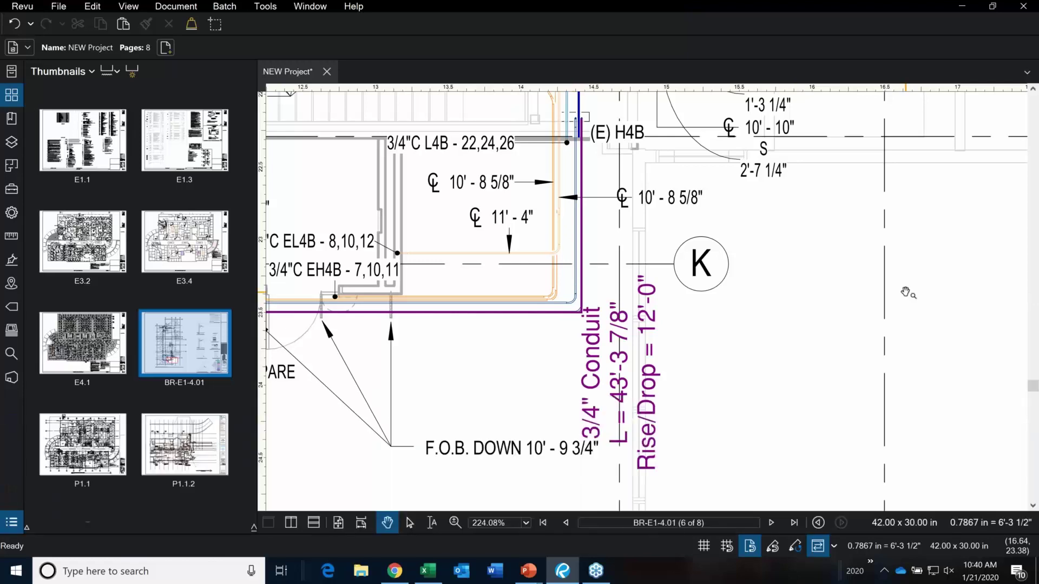
key("ctrl+0")
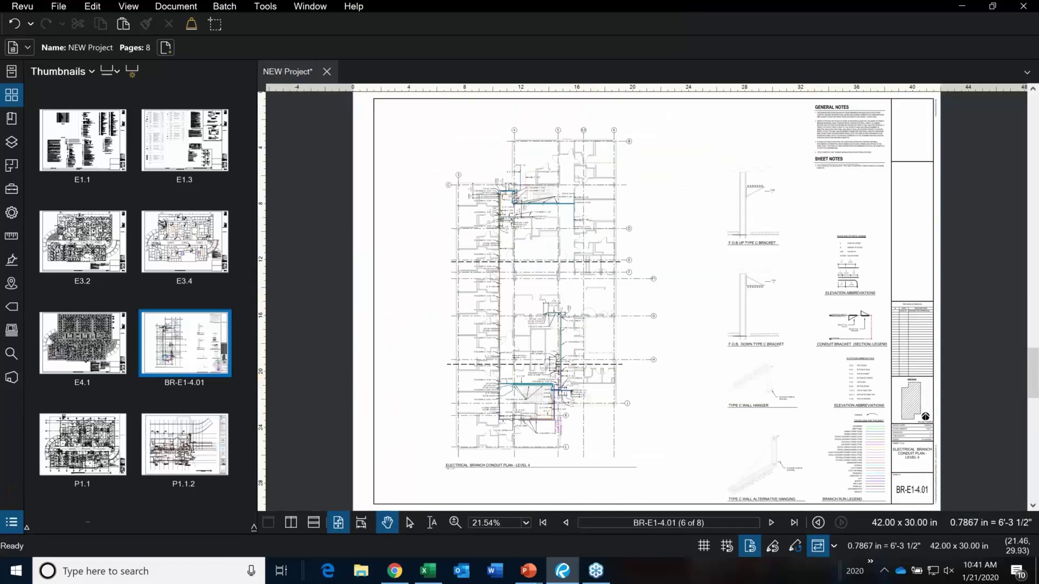
left_click(111, 330)
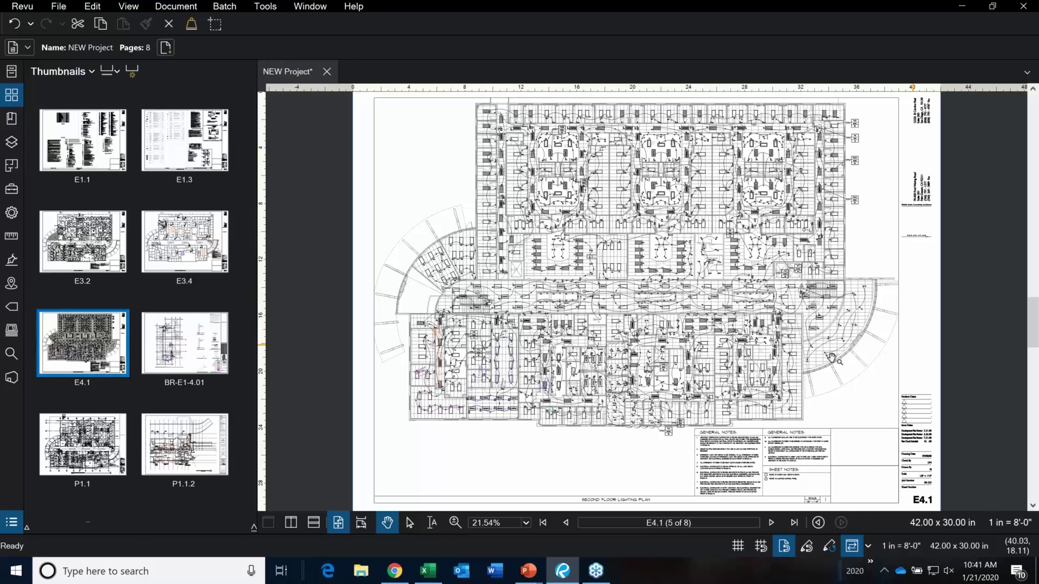
scroll(601, 447, "up", 6)
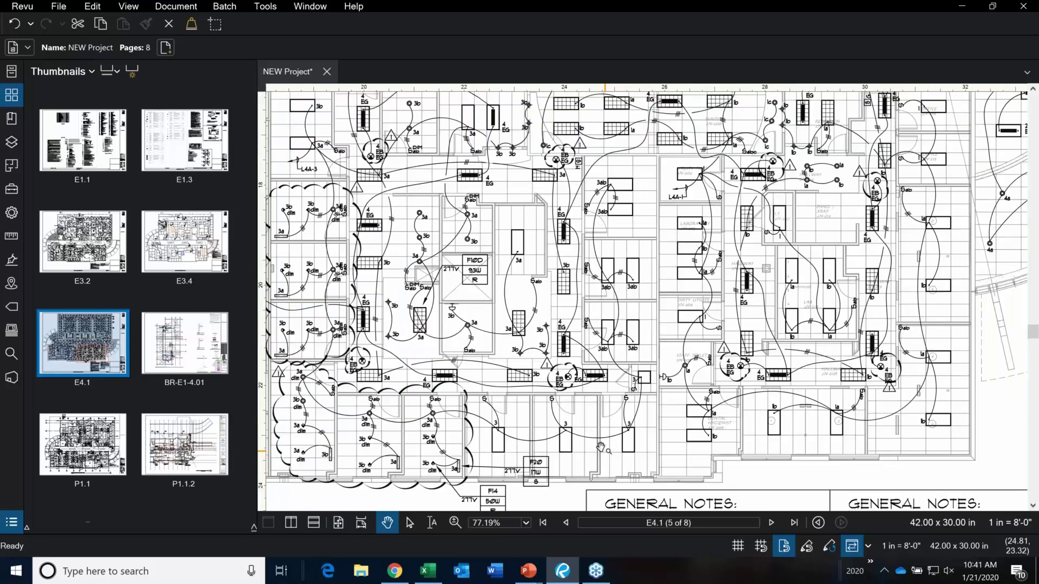
scroll(601, 447, "down", 2)
scroll(958, 277, "up", 2)
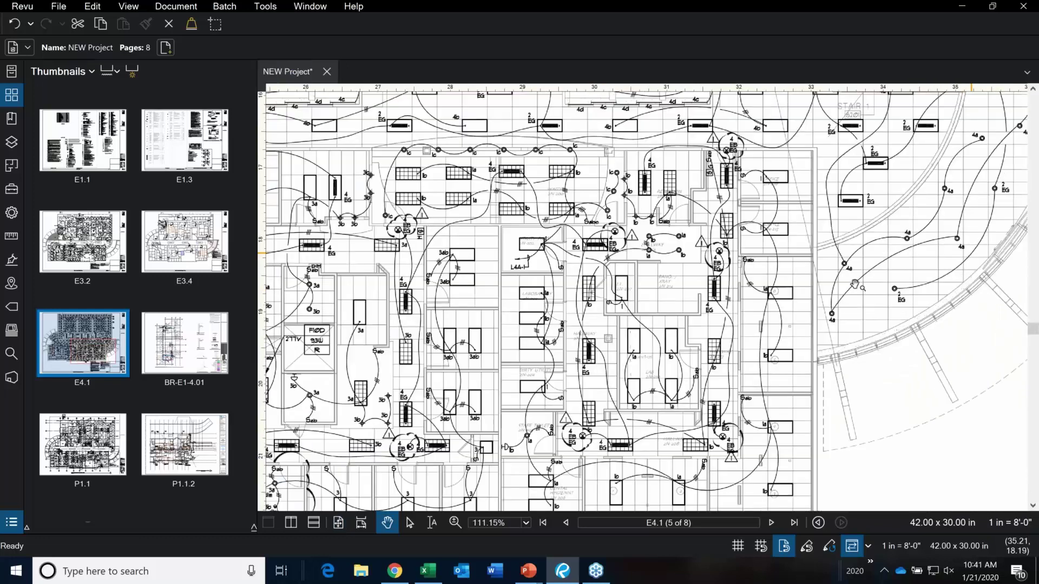
scroll(712, 370, "down", 1)
scroll(712, 370, "down", 2)
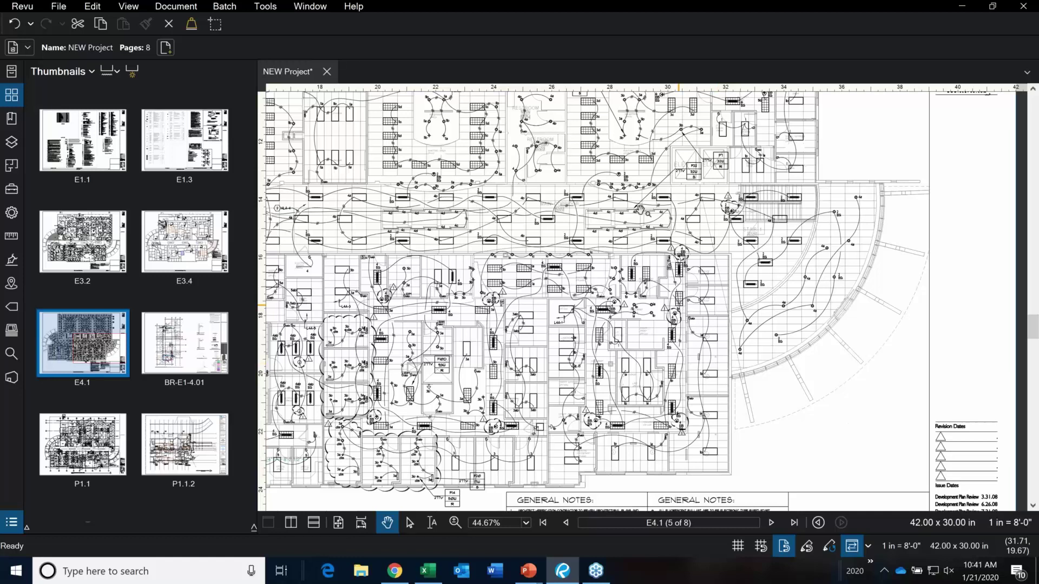
Use the Count measurement tool to mark the fixtures along the curved wall of E4.1.
left_click(270, 7)
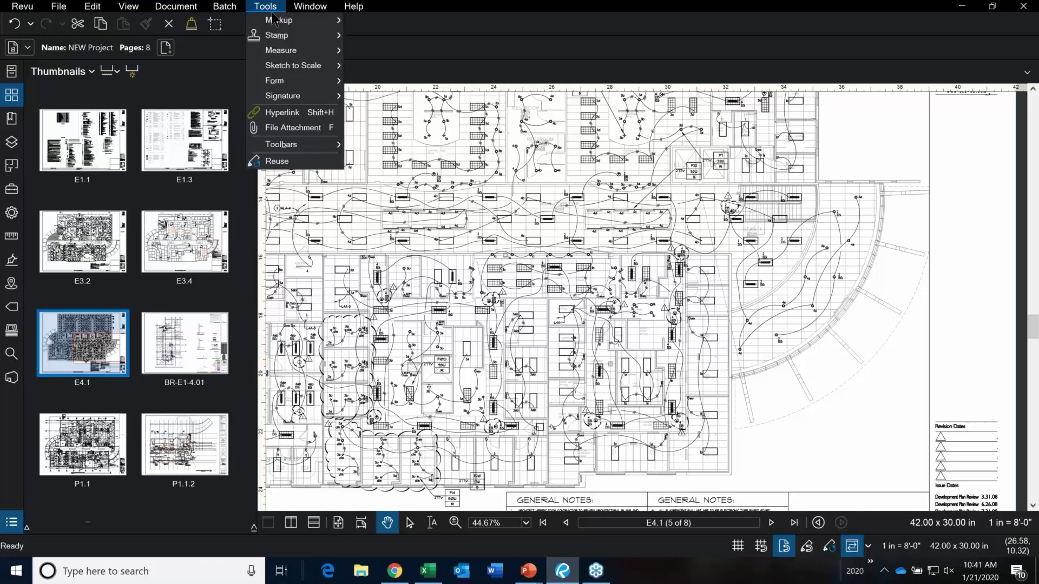
mouse_move(286, 51)
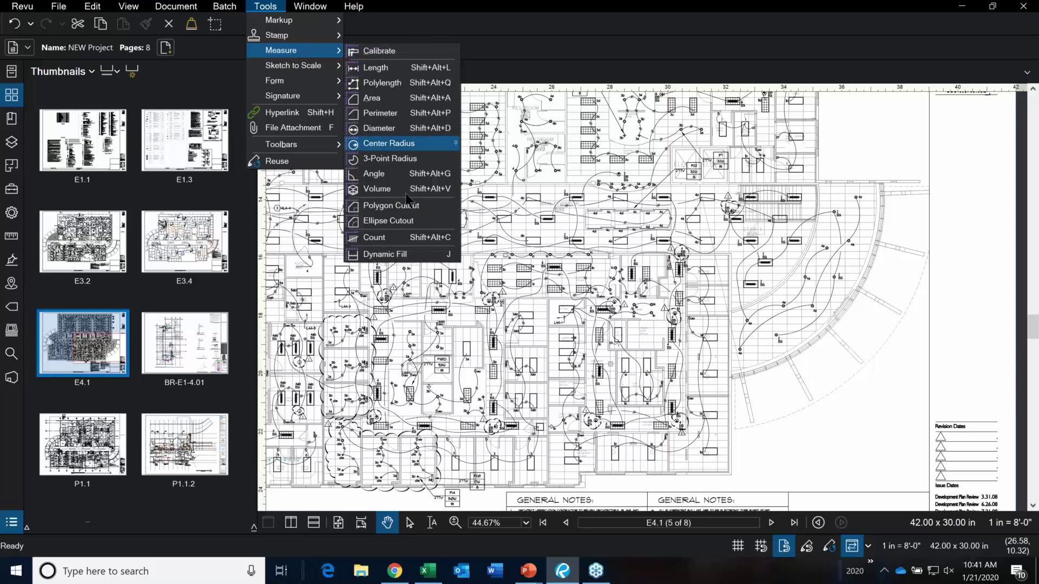
left_click(395, 237)
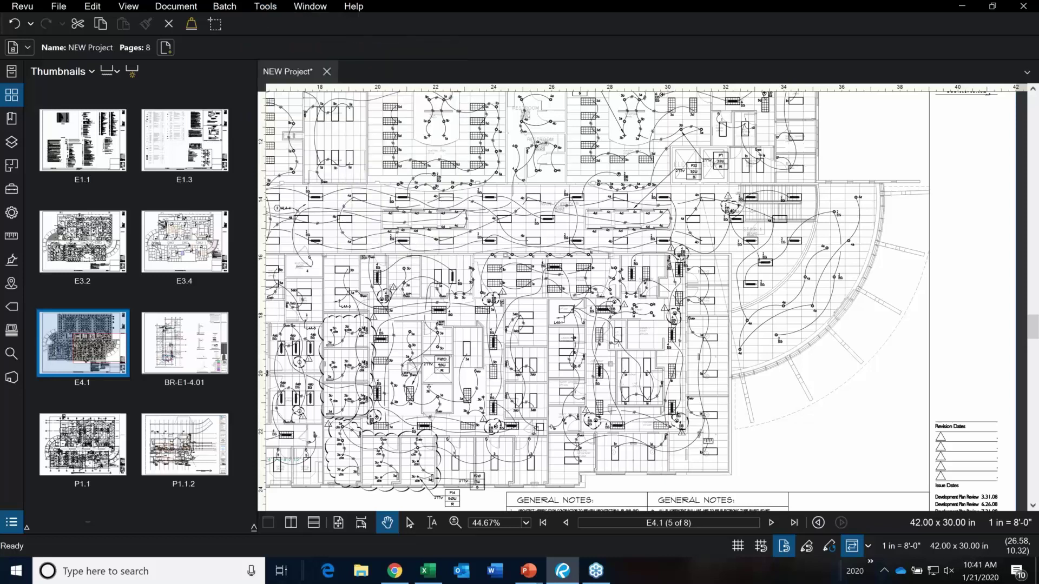
left_click(777, 336)
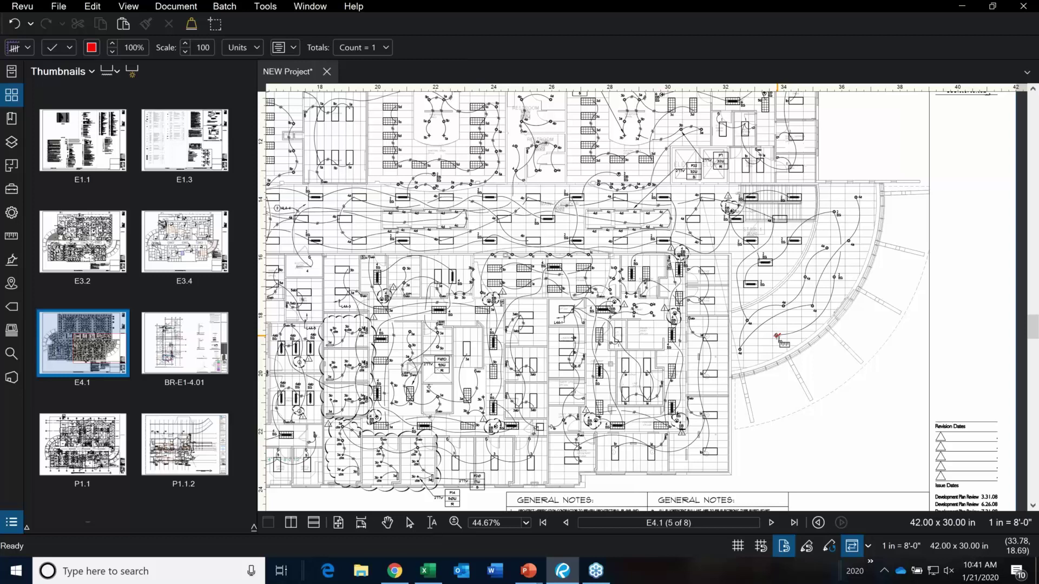
left_click(835, 277)
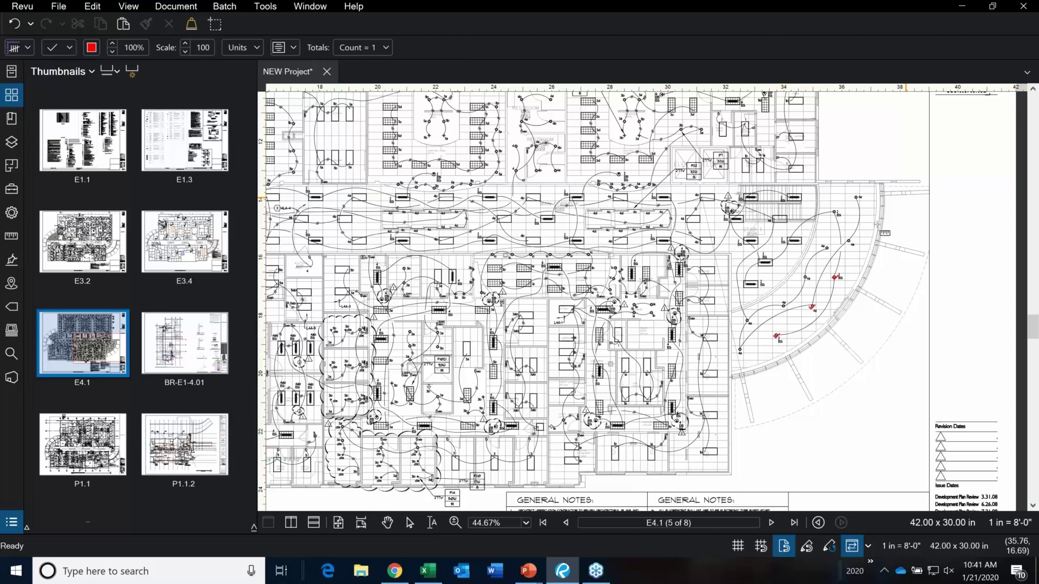
left_click(849, 239)
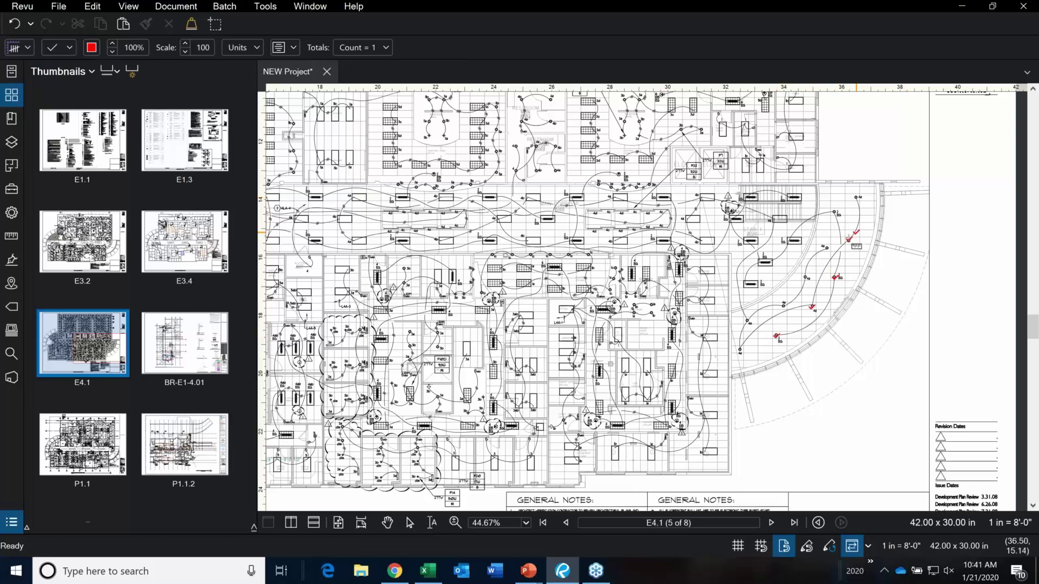
key("Escape")
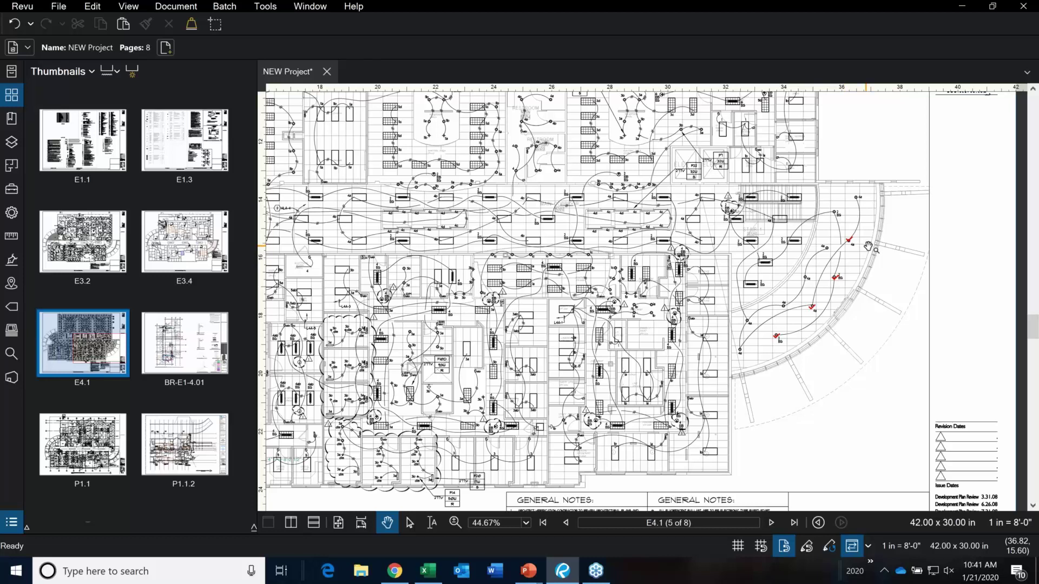
Select the count markup and a conduit run to check the count total and length.
scroll(871, 254, "up", 5)
left_click(817, 218)
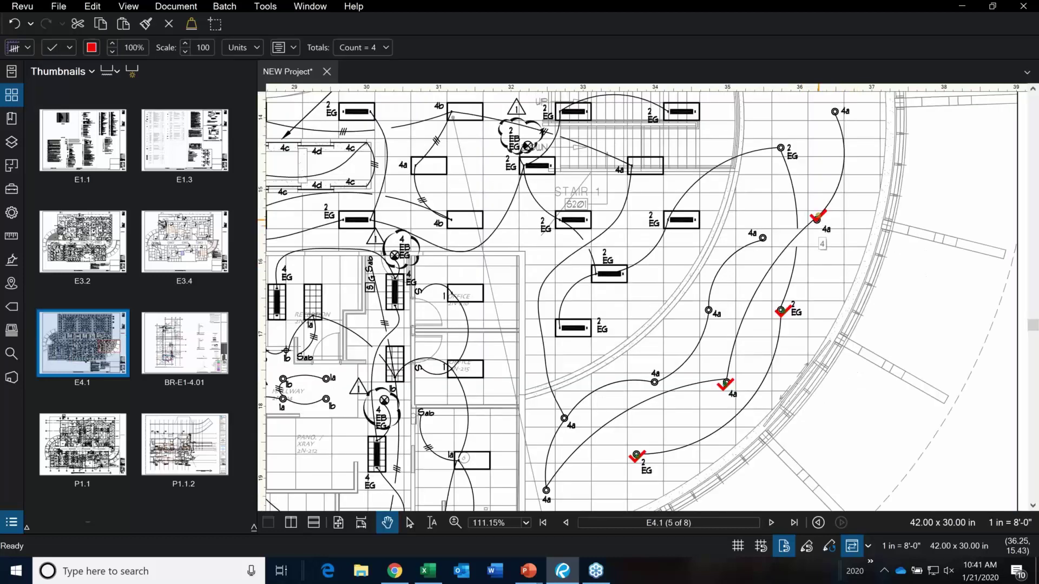
left_click(827, 200)
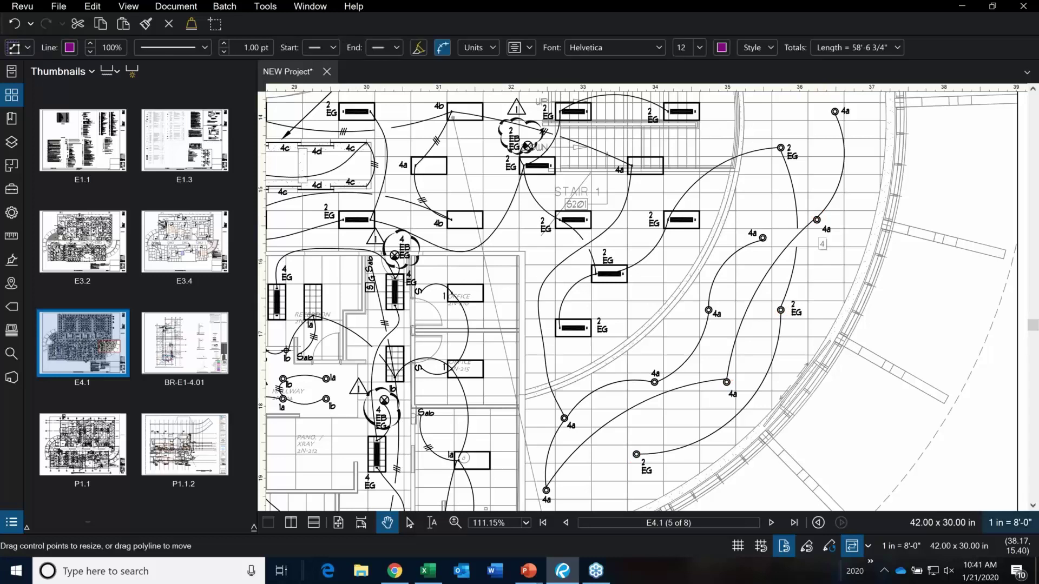
scroll(905, 295, "down", 8)
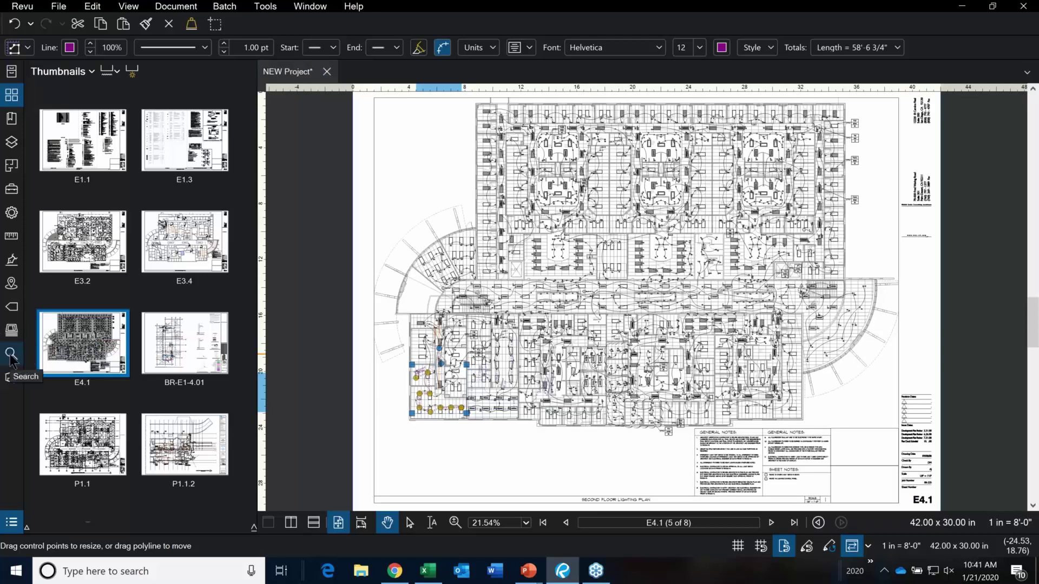
Open the Search panel, try the Text tab, then switch to Visual Search.
left_click(10, 354)
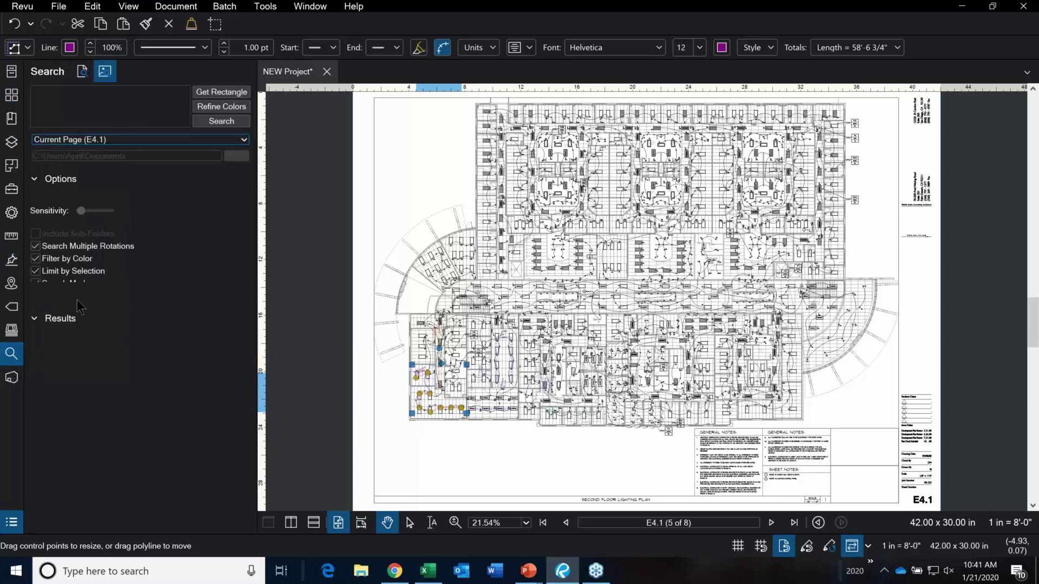
left_click(82, 73)
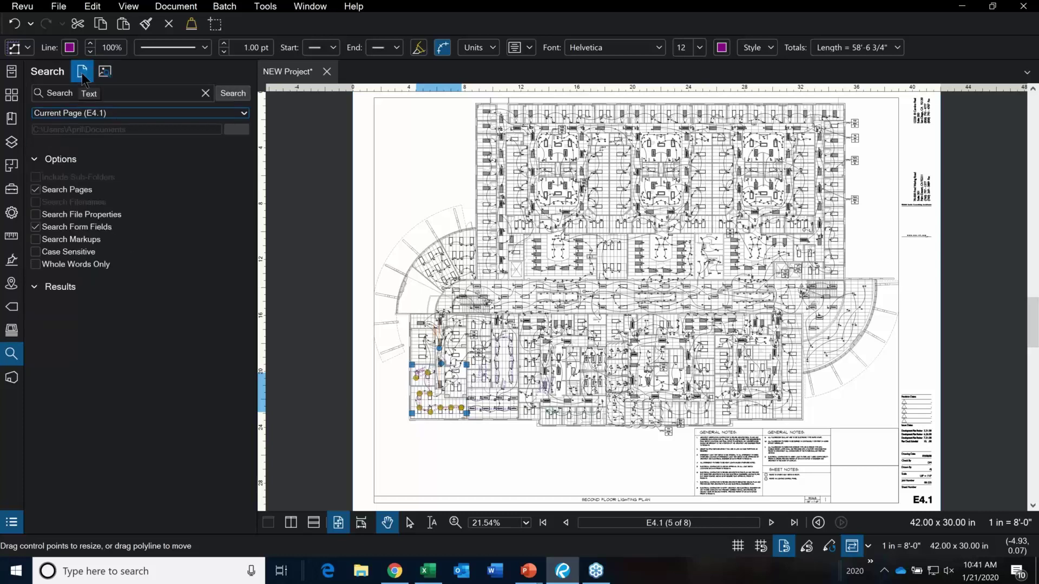
left_click(128, 95)
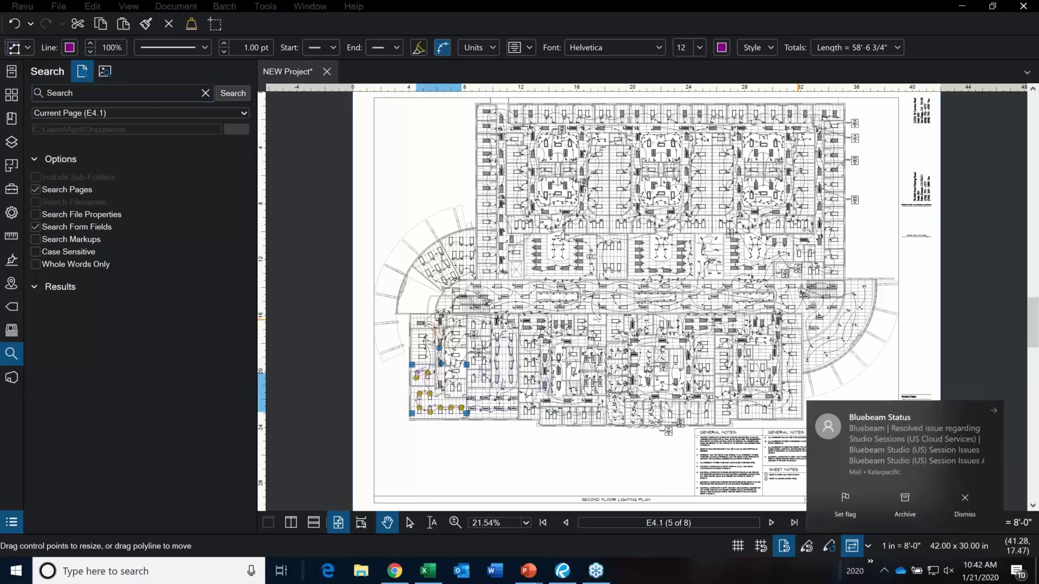
left_click(105, 72)
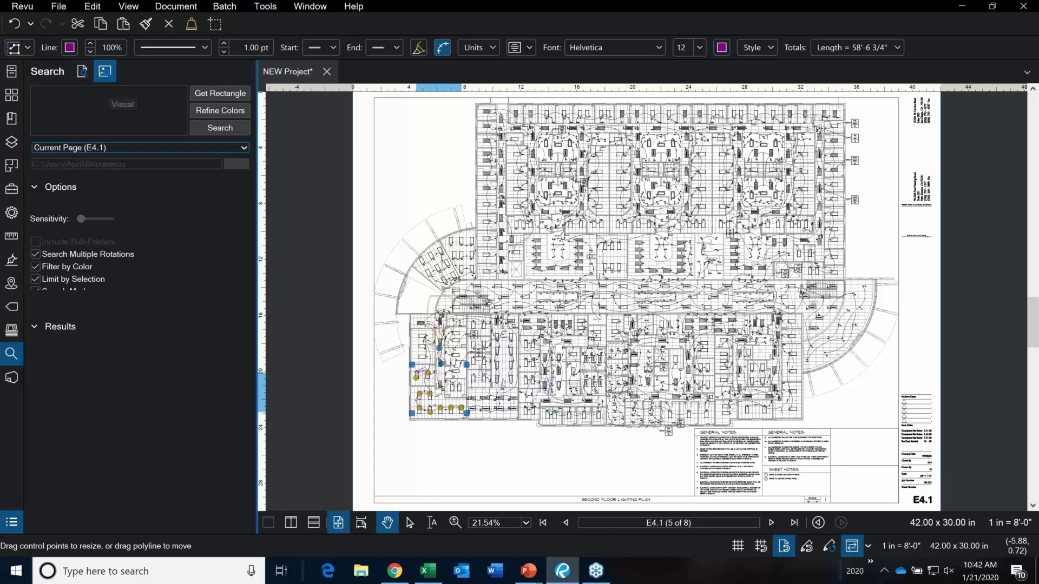
Start a rectangle capture and open sheet E1.3 with the fixture schedule.
left_click(235, 96)
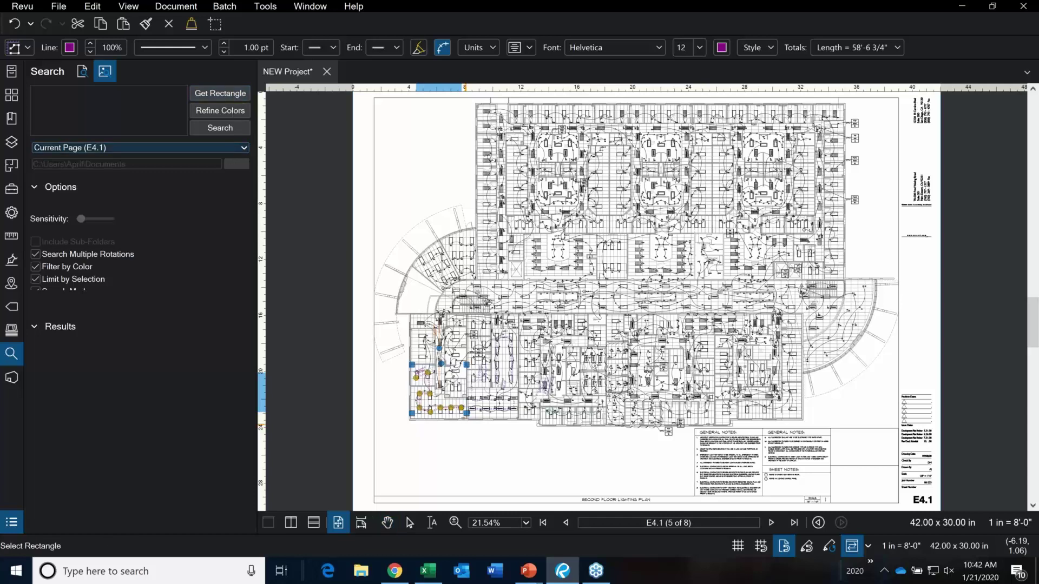
scroll(825, 306, "up", 1)
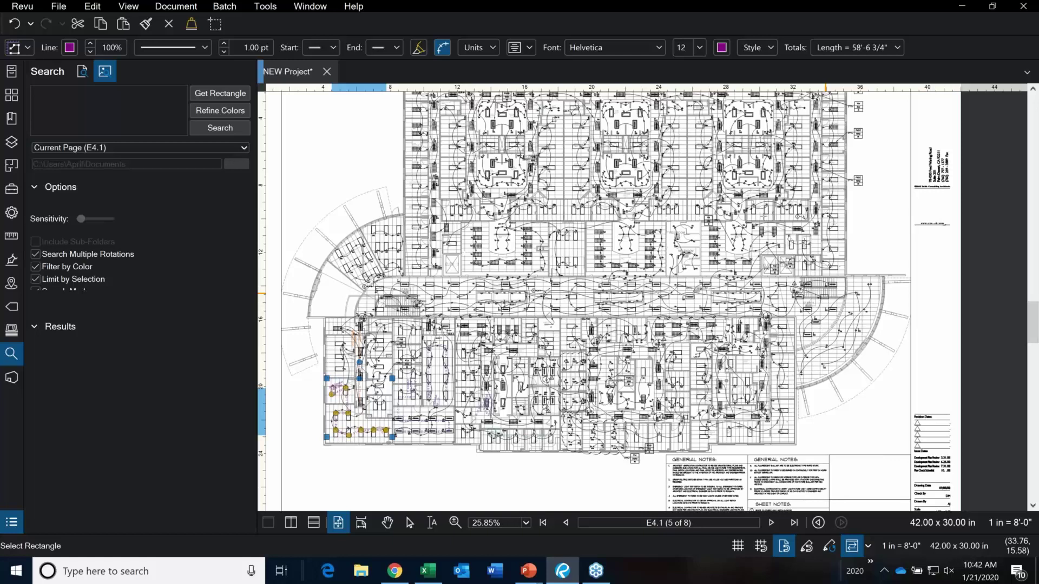
scroll(749, 265, "up", 10)
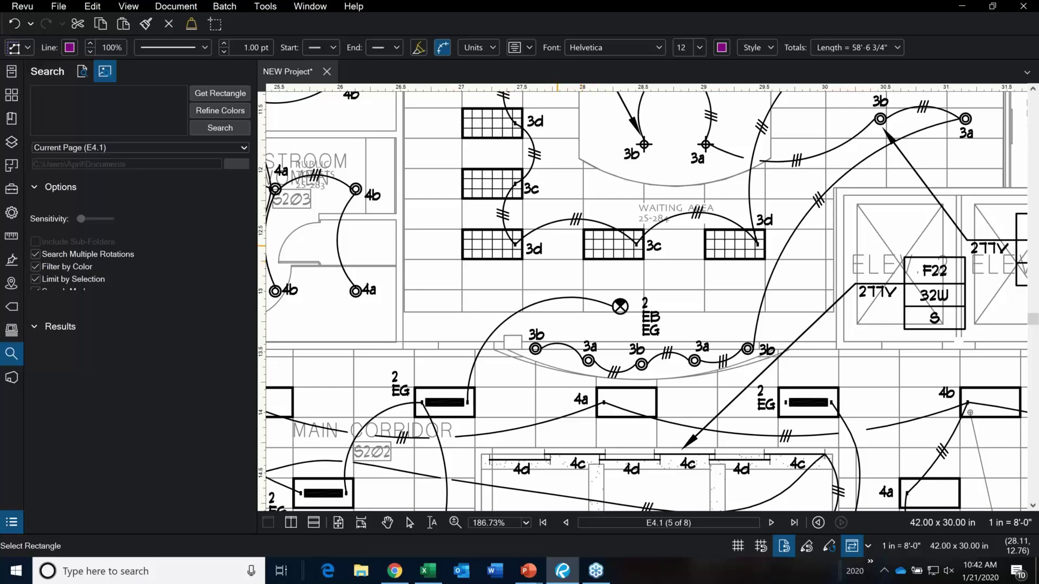
left_click(11, 95)
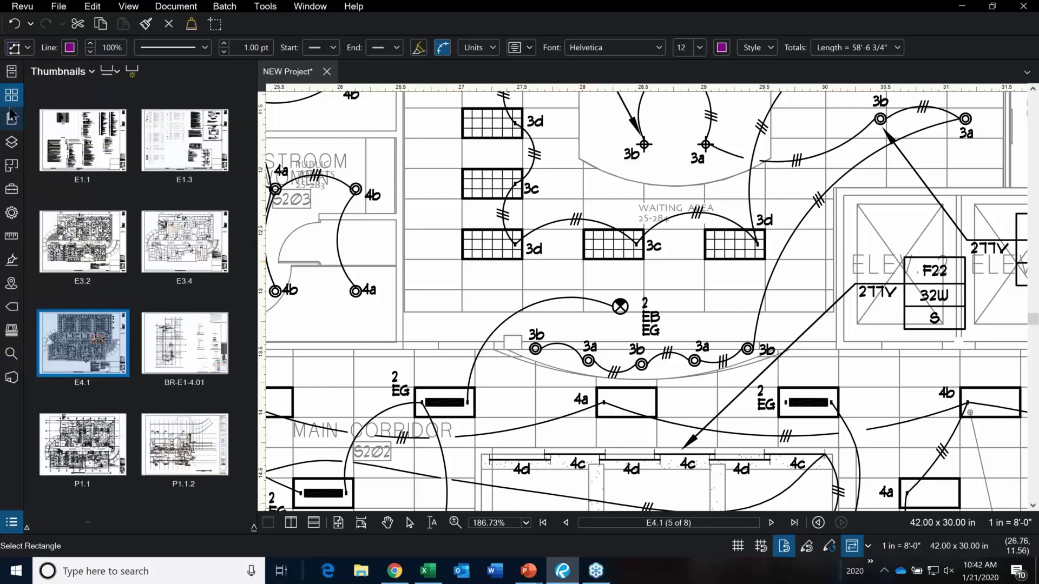
left_click(167, 118)
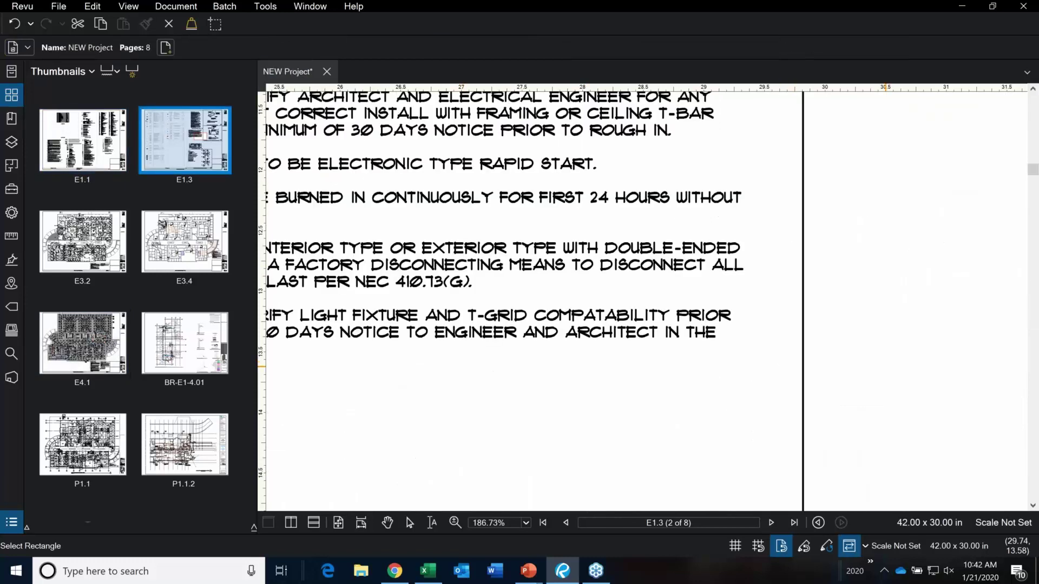
scroll(906, 326, "down", 10)
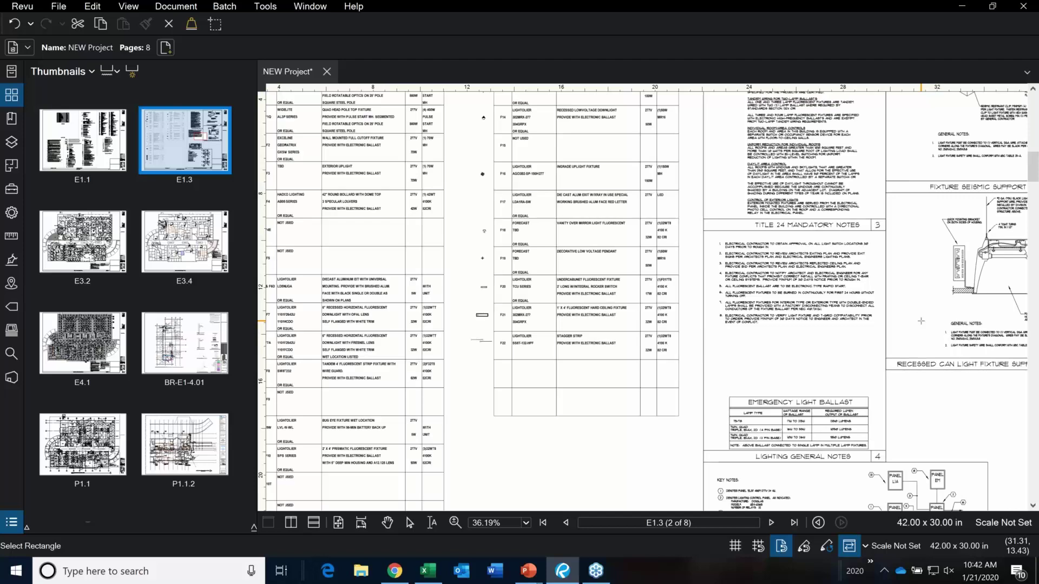
scroll(503, 486, "up", 10)
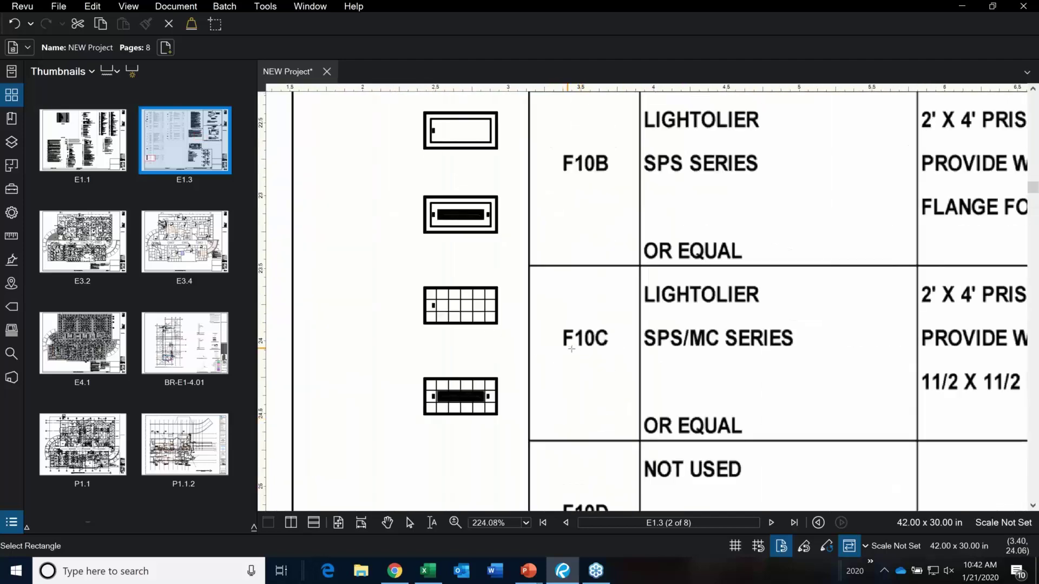
Outline the F10C fixture symbol as the search target, then return to E4.1's search panel.
left_click_drag(421, 283, 501, 329)
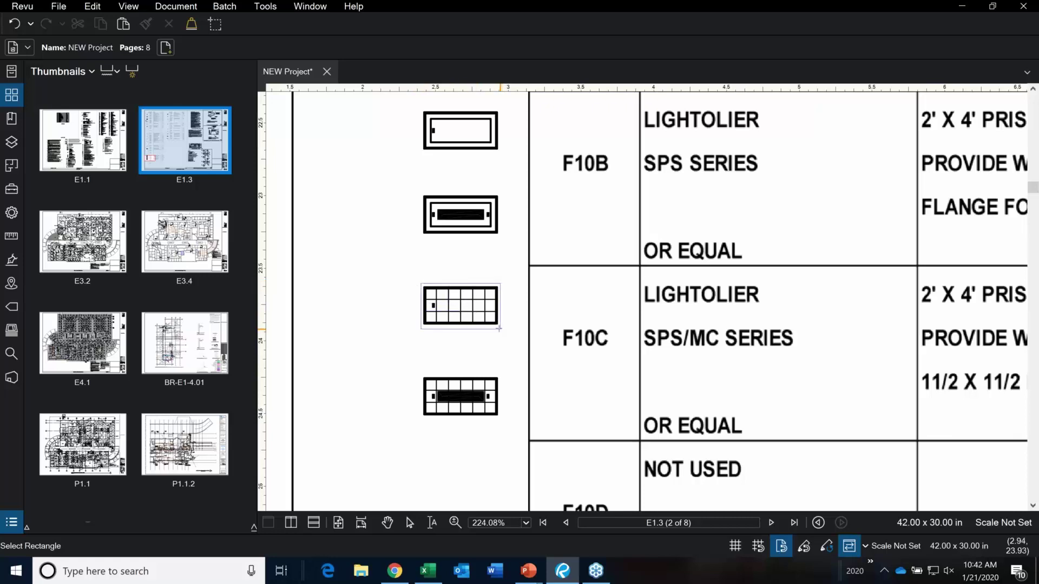
key("Escape")
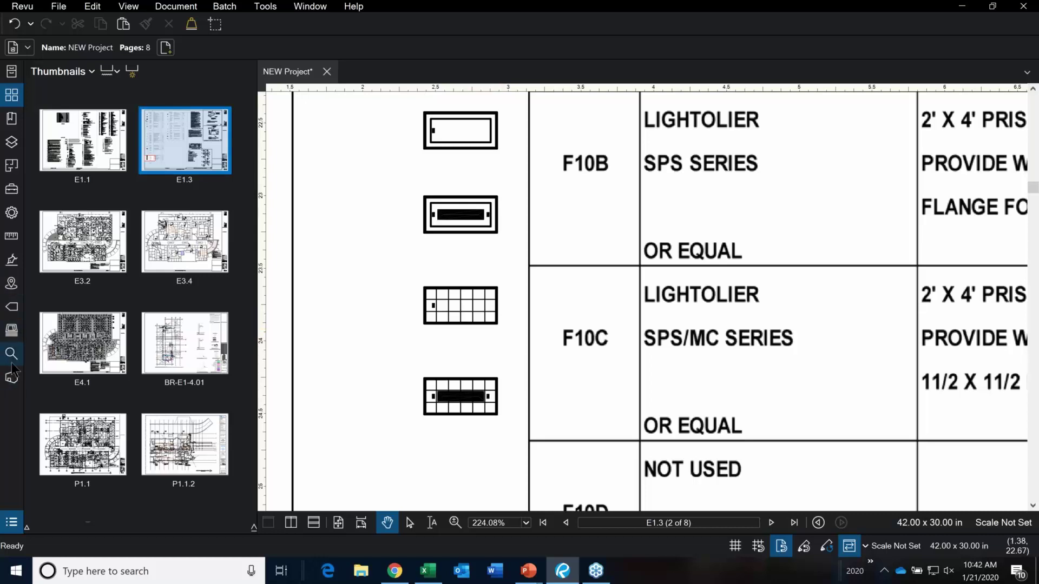
left_click(113, 326)
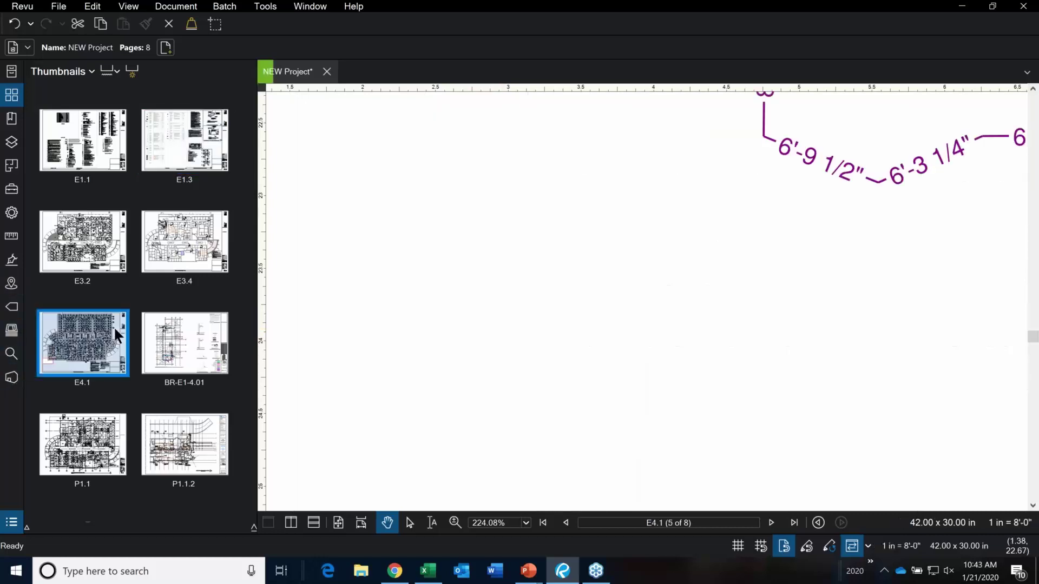
left_click(13, 356)
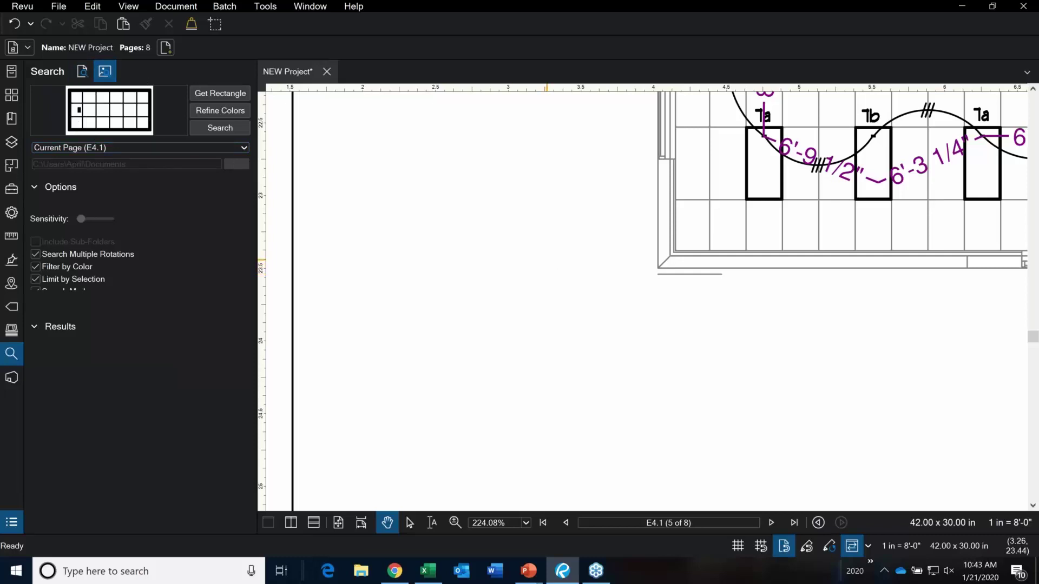
Fit all of sheet E4.1 in view and keep the search scope on Current Page.
key("ctrl+0")
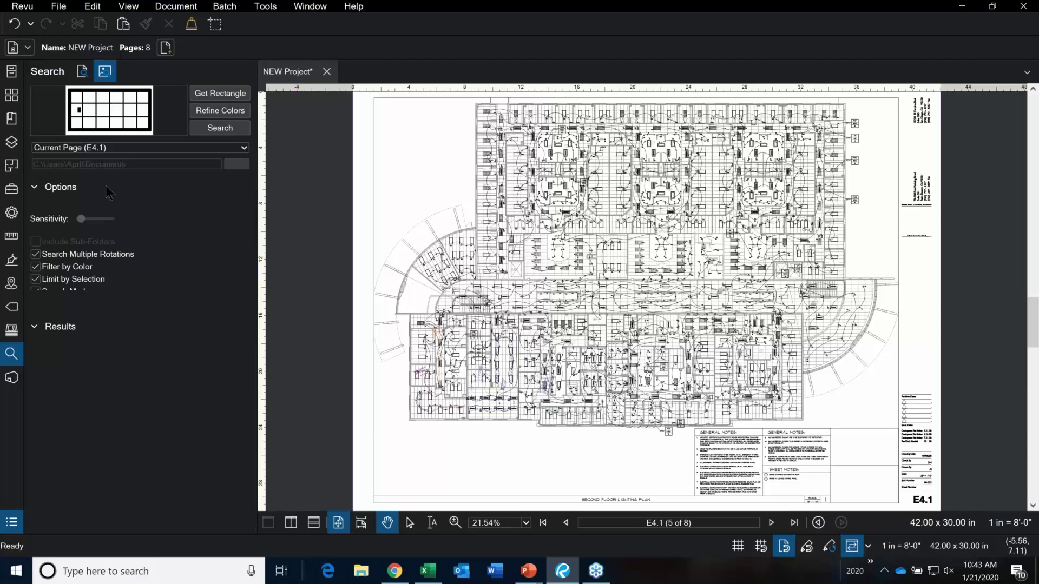
left_click(242, 147)
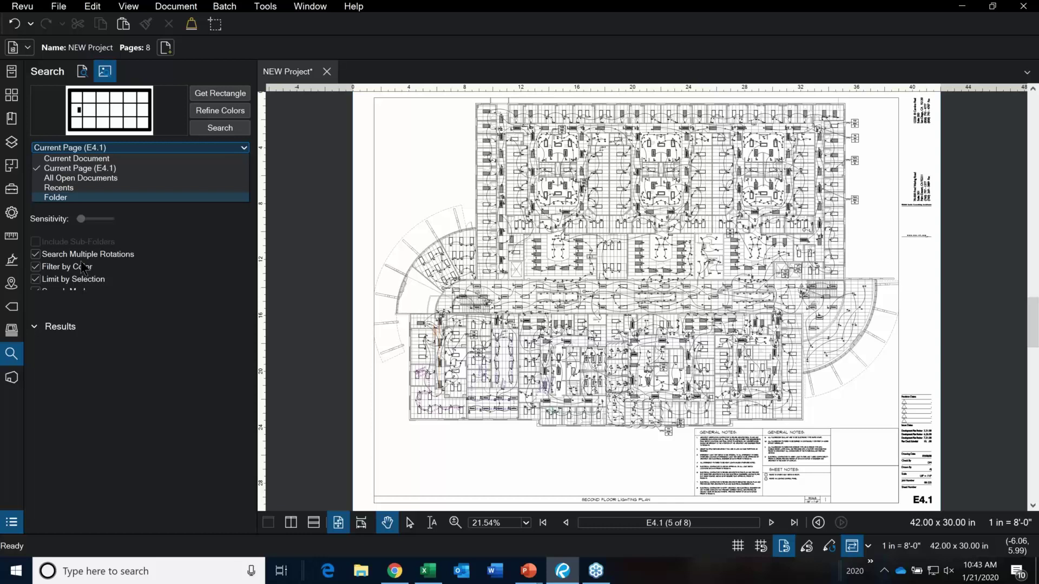
left_click(143, 371)
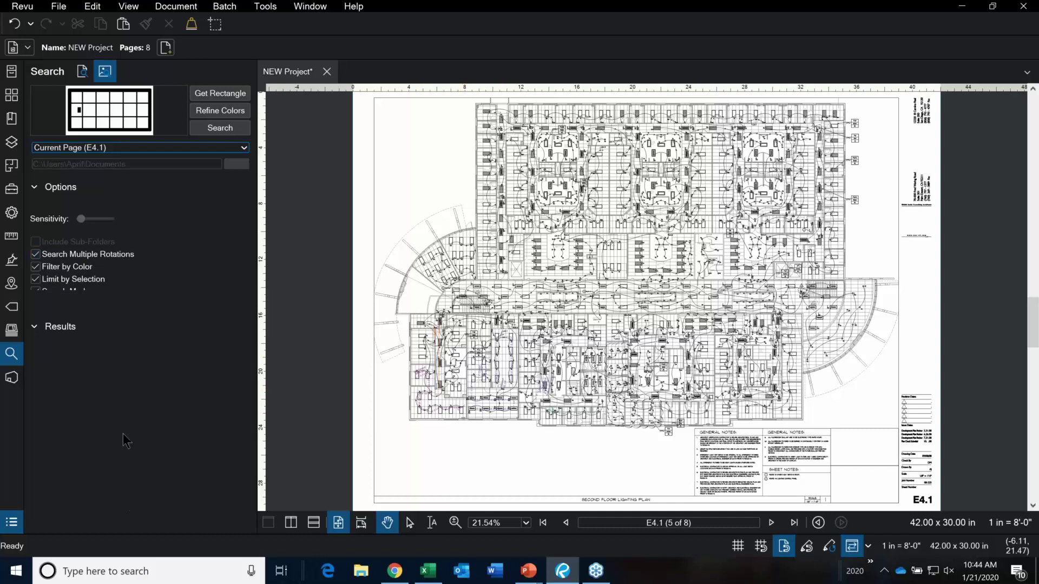
Run the visual search for the F10C symbol on E4.1 and dismiss the meeting reminder.
left_click(214, 131)
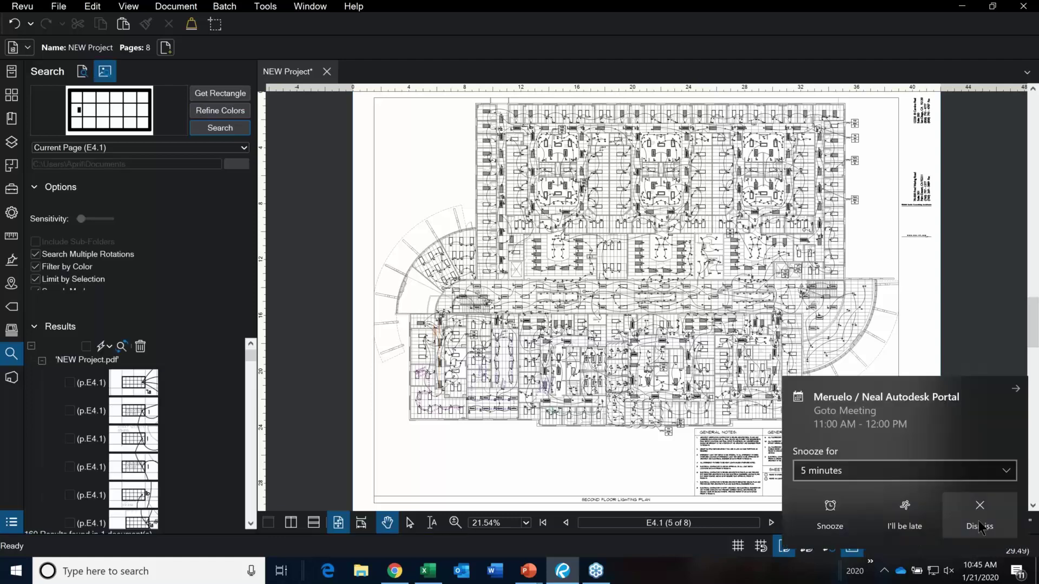
left_click(980, 525)
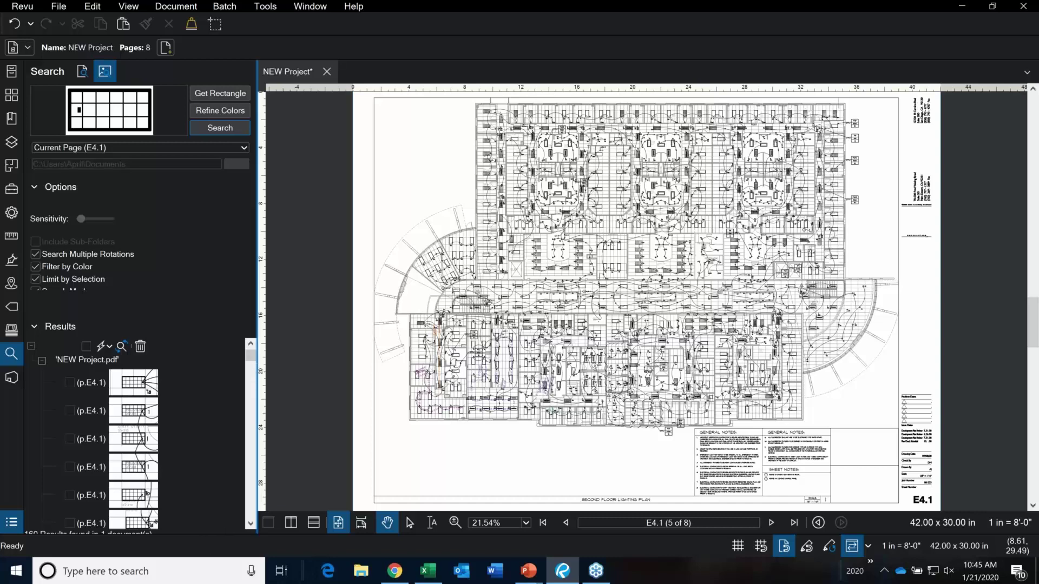
Uncheck the first mismatched fixtures in the p.E4.1 results, including an EG fixture match.
left_click(251, 524)
left_click(251, 524)
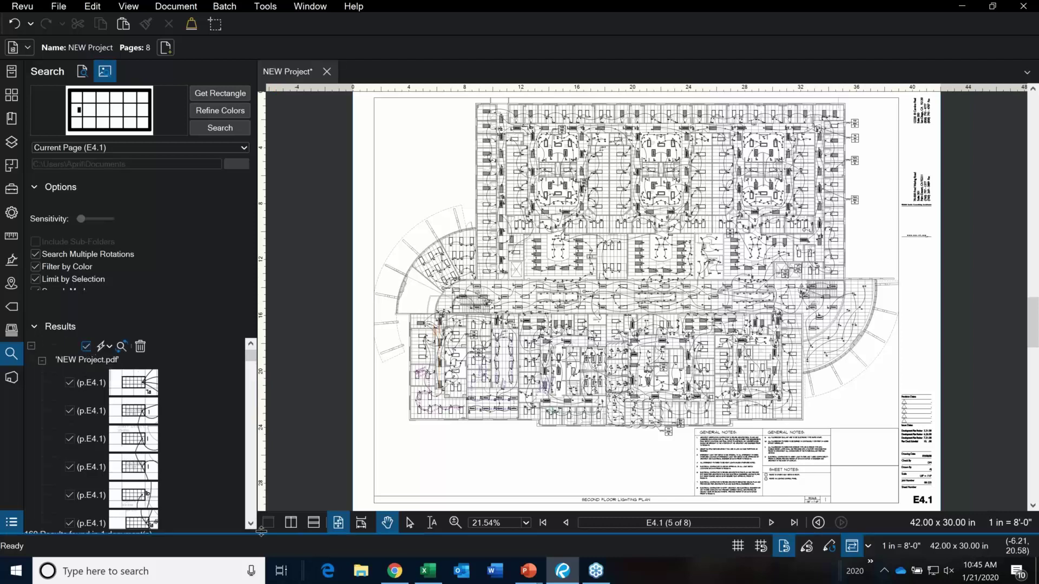
scroll(149, 501, "down", 2)
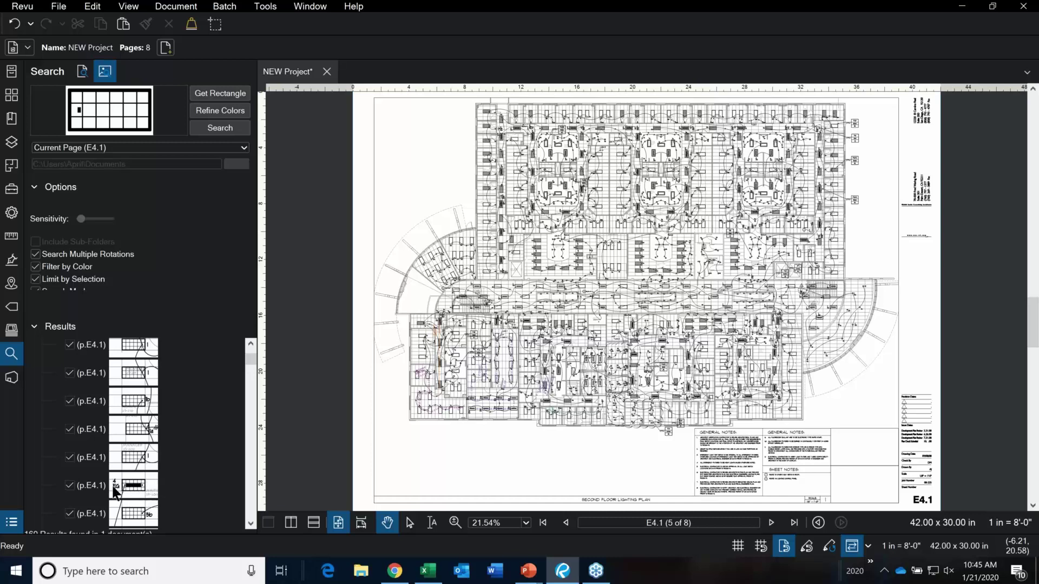
left_click(70, 485)
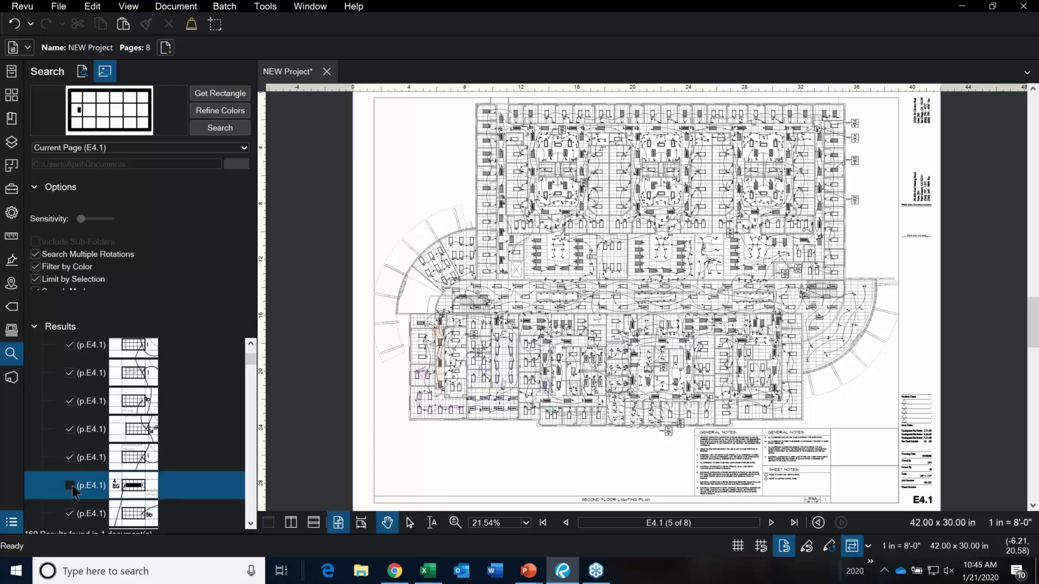
left_click(250, 524)
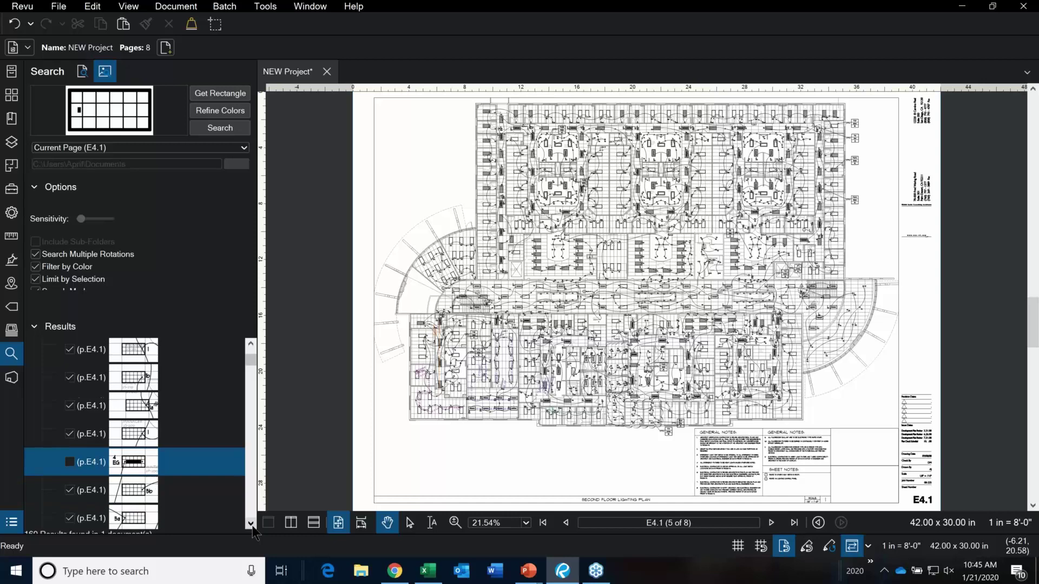
left_click(251, 525)
left_click(250, 524)
left_click(251, 525)
left_click(250, 524)
left_click(251, 524)
left_click(250, 525)
scroll(136, 503, "down", 3)
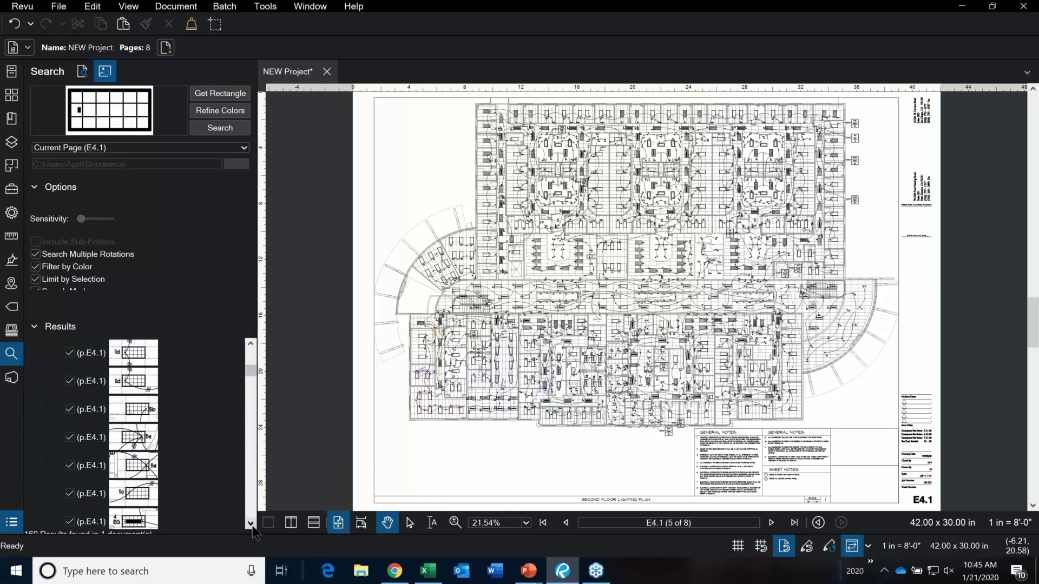
left_click(69, 498)
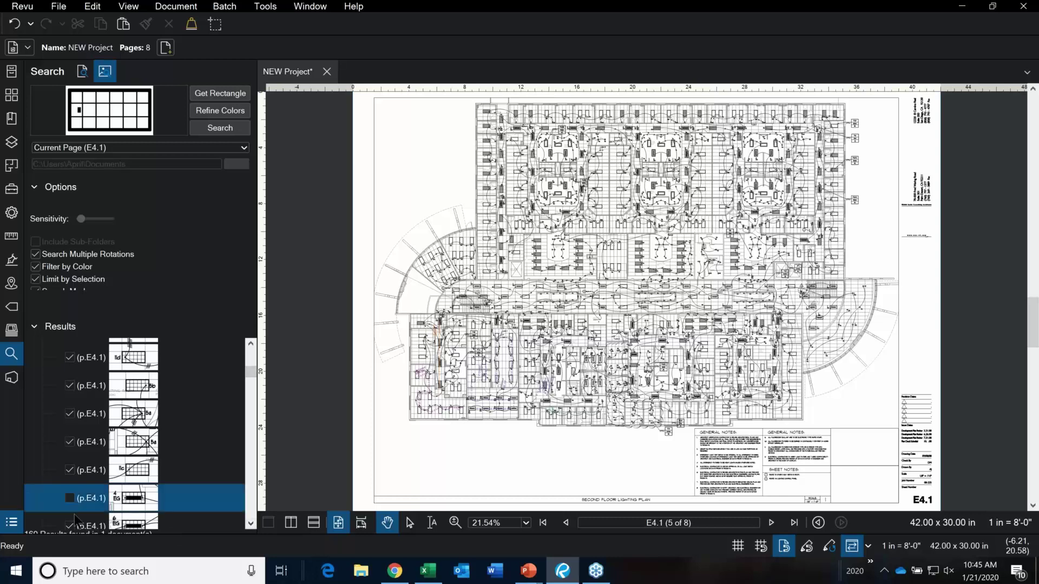
left_click(69, 525)
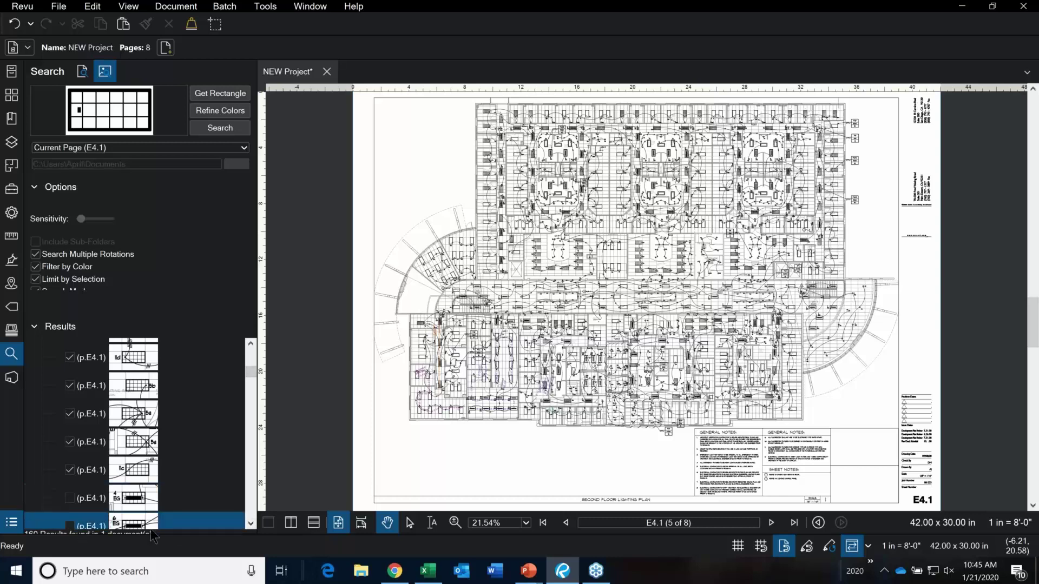
left_click(251, 527)
left_click(251, 528)
left_click(252, 528)
left_click(252, 528)
left_click(253, 527)
left_click(253, 527)
left_click(252, 527)
left_click(252, 527)
left_click(252, 527)
left_click(252, 527)
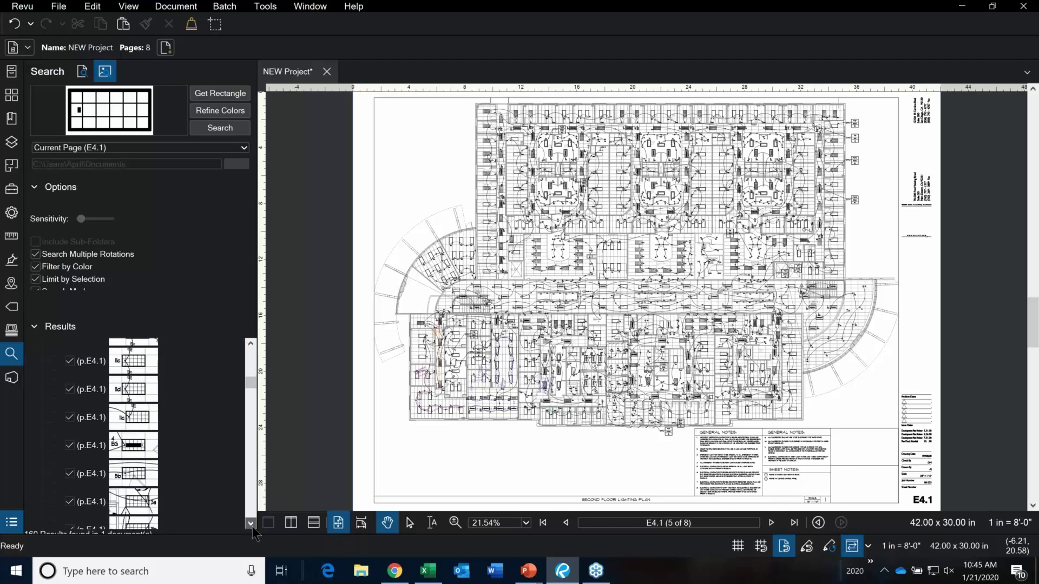
left_click(70, 446)
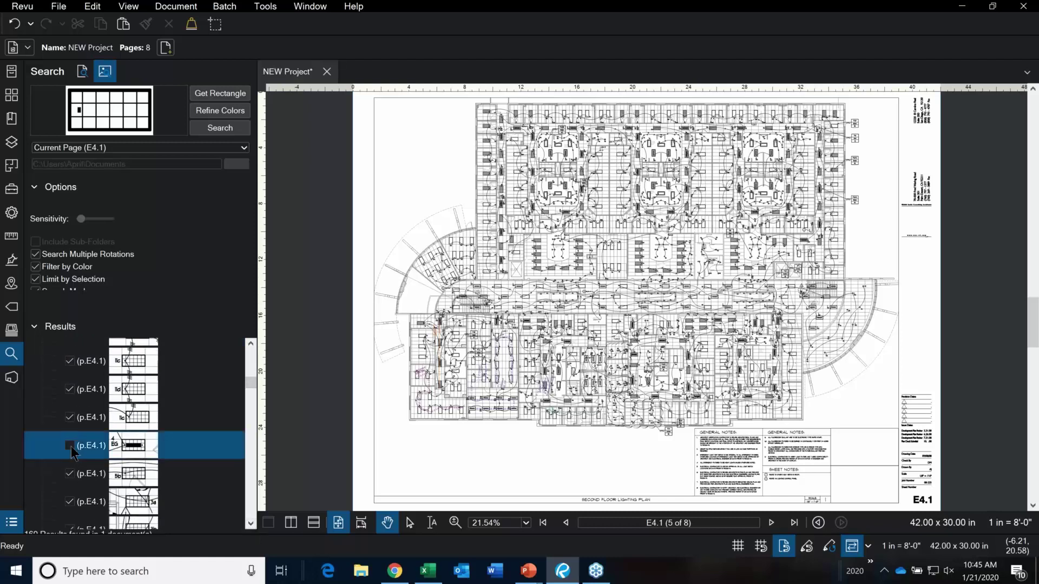
Continue down the results, unchecking more false matches including the 4 EG fixture matches.
left_click(251, 526)
left_click(251, 526)
left_click(251, 526)
left_click(251, 526)
left_click(251, 526)
left_click(251, 525)
left_click(251, 526)
left_click(251, 526)
left_click(251, 526)
left_click(251, 526)
left_click(251, 526)
scroll(87, 455, "down", 2)
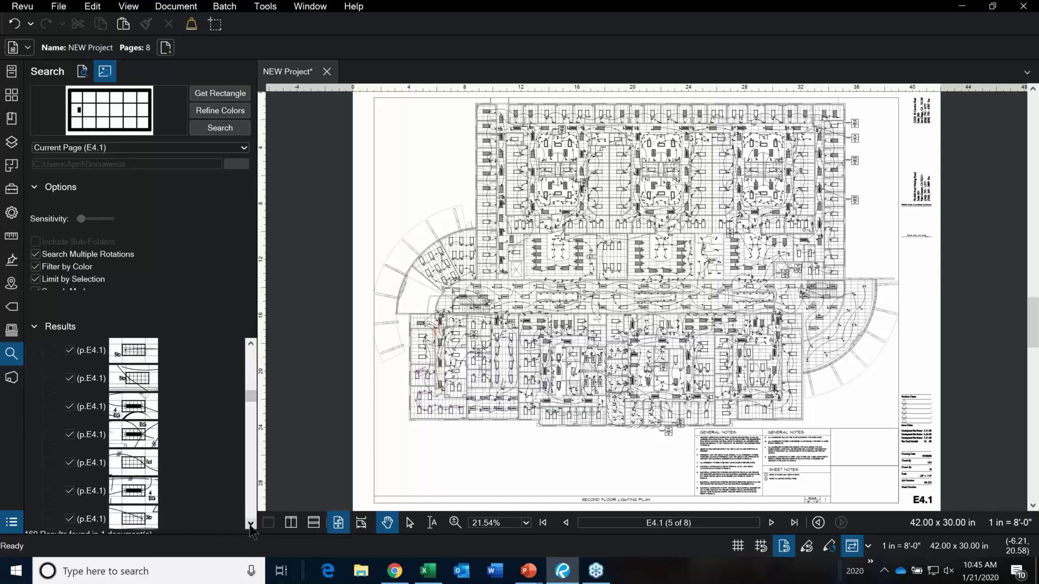
left_click(73, 434)
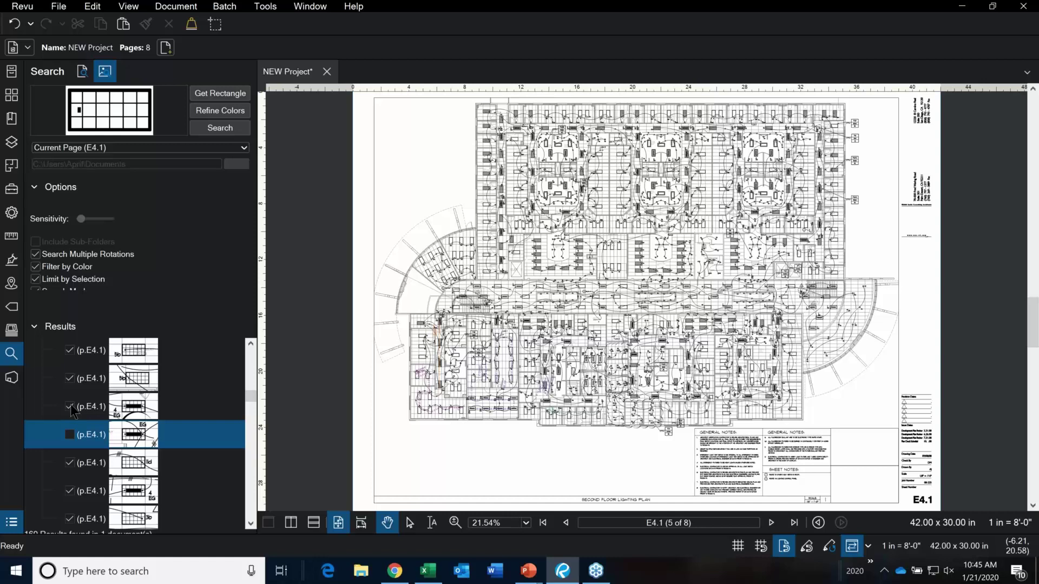
left_click(69, 407)
scroll(87, 440, "down", 3)
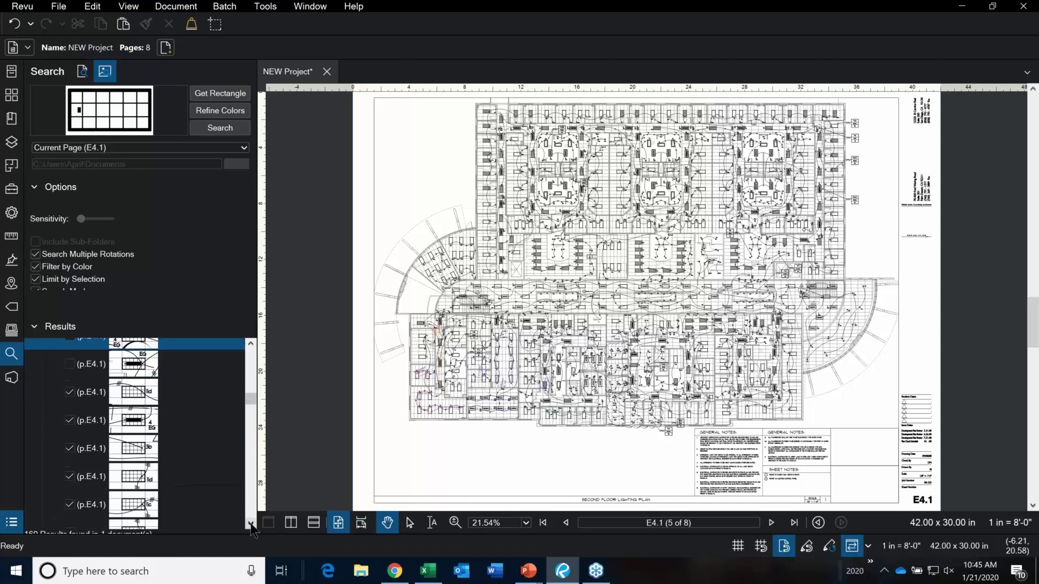
left_click(72, 421)
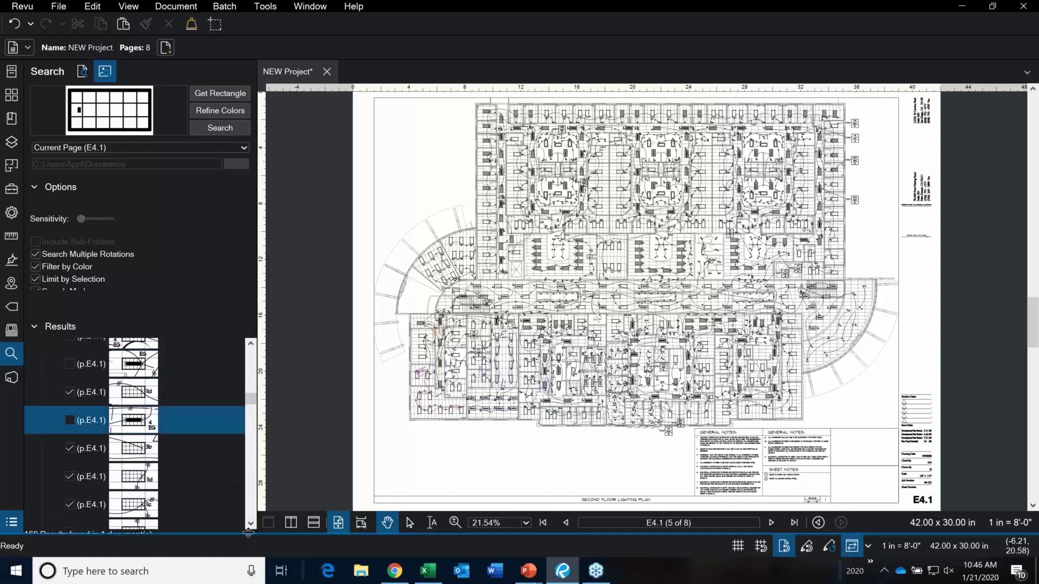
left_click(251, 524)
left_click(252, 524)
left_click(251, 524)
left_click(251, 524)
left_click(251, 524)
left_click(251, 524)
left_click(251, 524)
left_click(251, 524)
left_click(251, 524)
left_click(70, 427)
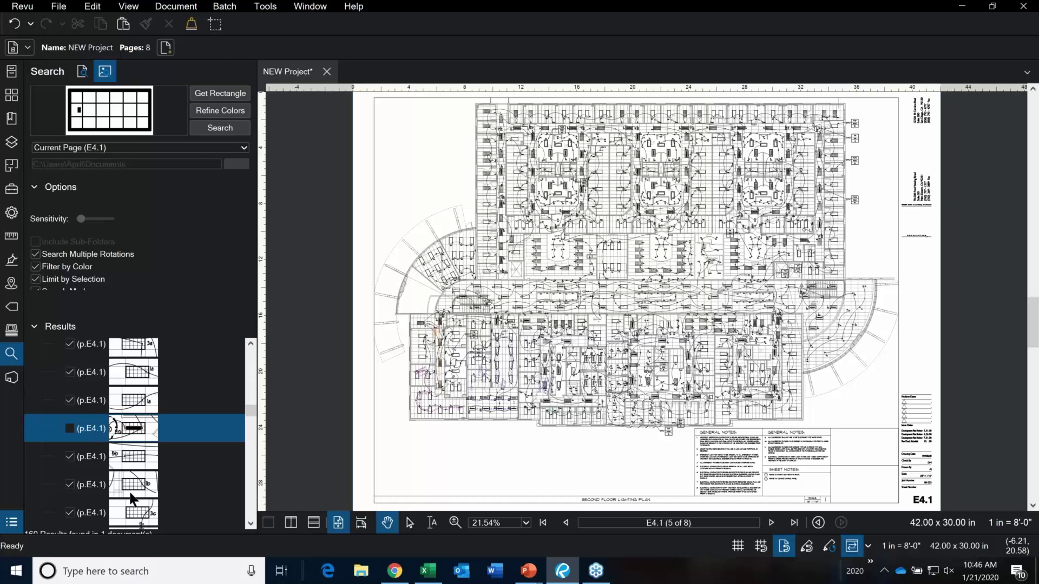
Uncheck the 6 EG fixture matches and another mismatched result further down the list.
left_click(251, 524)
left_click(251, 524)
left_click(251, 524)
left_click(251, 523)
left_click(251, 524)
left_click(251, 524)
left_click(251, 524)
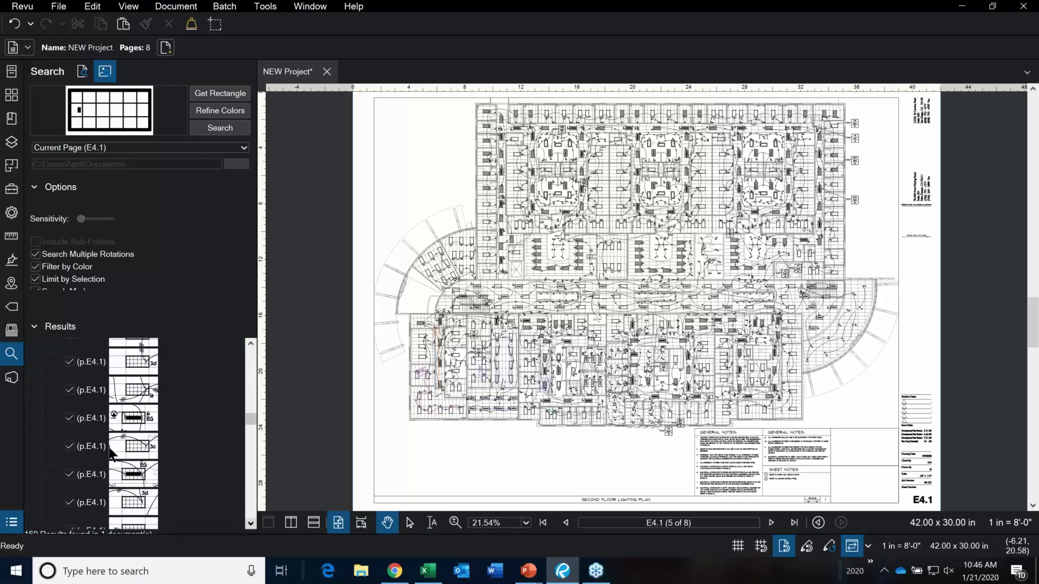
left_click(70, 419)
left_click(70, 475)
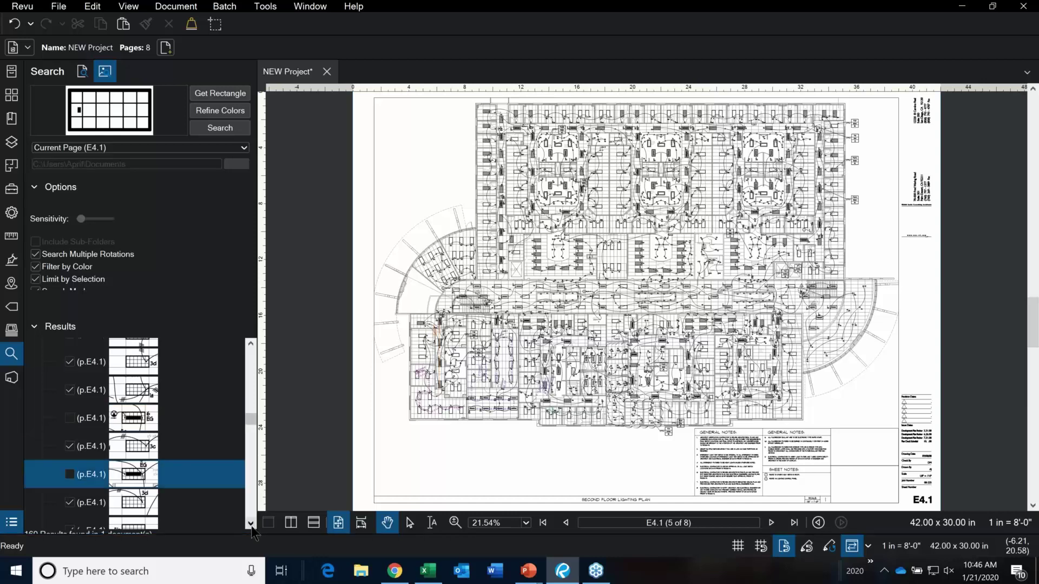
left_click(252, 523)
left_click(251, 524)
left_click(251, 524)
left_click(251, 524)
left_click(251, 524)
left_click(251, 523)
left_click(251, 524)
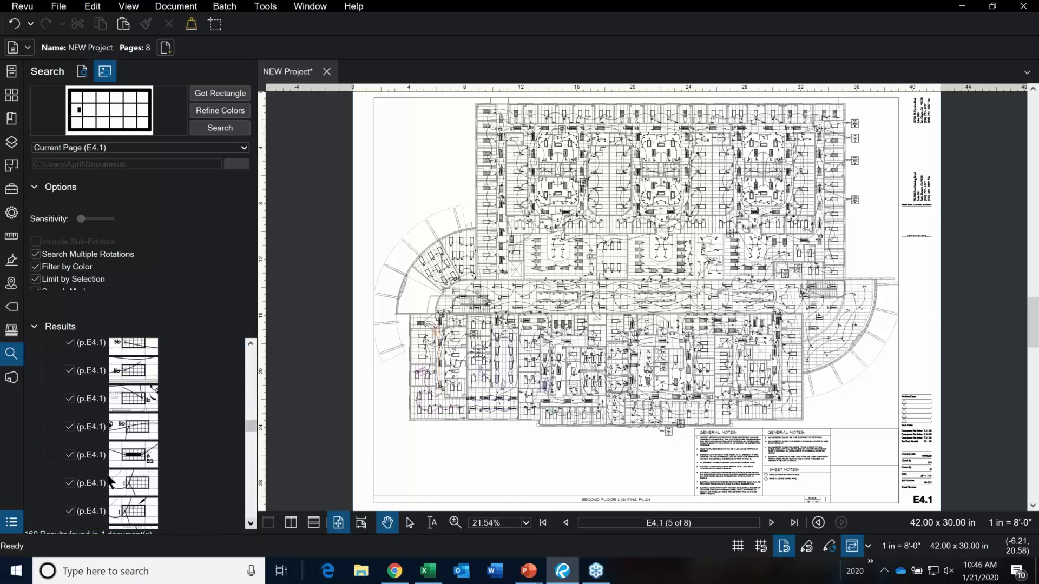
left_click(69, 455)
left_click(250, 525)
left_click(250, 524)
left_click(250, 524)
left_click(250, 525)
left_click(250, 524)
left_click(250, 525)
left_click(250, 524)
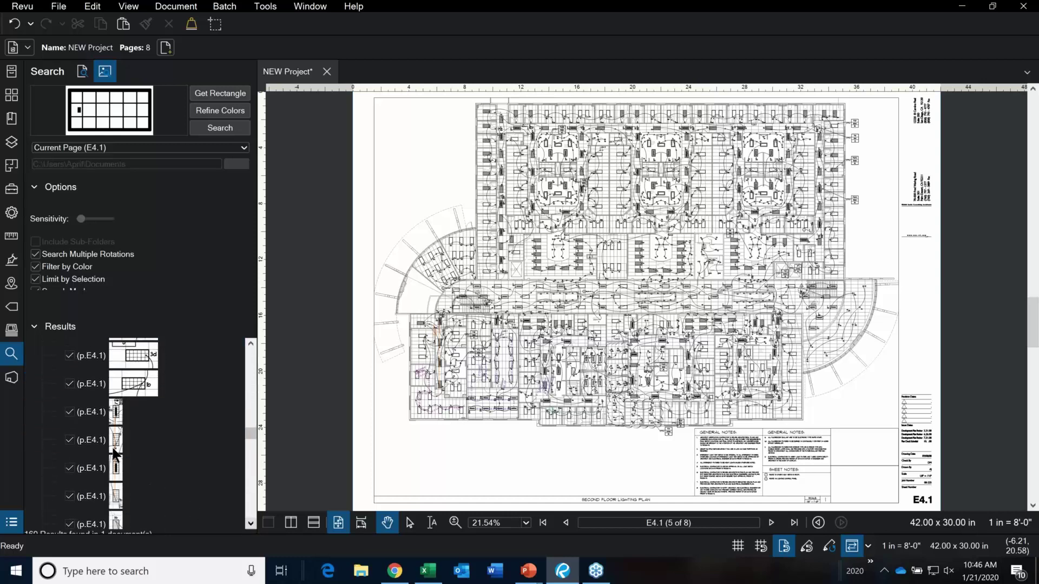
left_click(71, 412)
Review the remaining matches to the end of the list, unchecking the last non-fixture false matches.
scroll(84, 474, "down", 1)
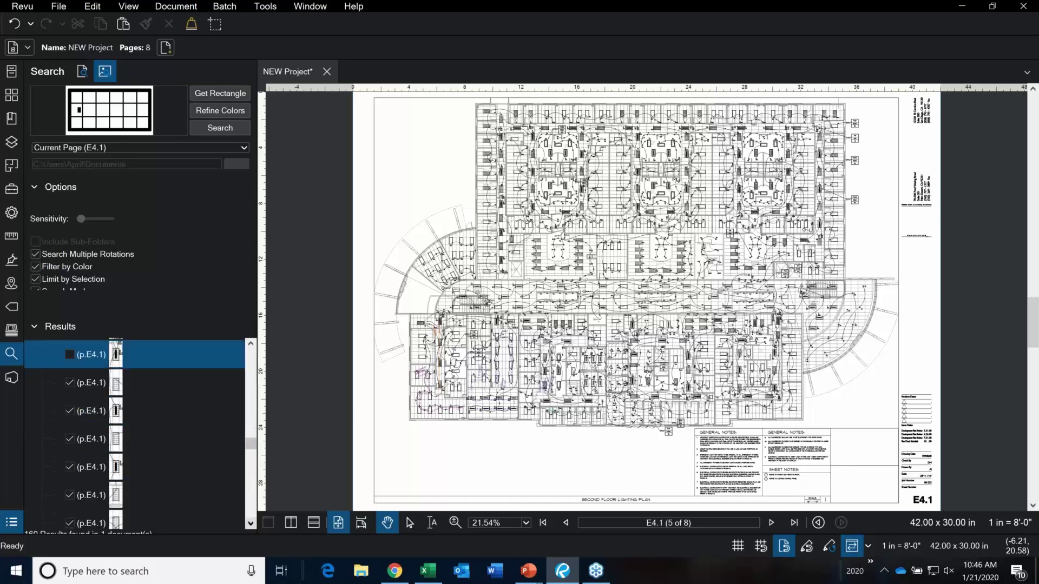
left_click(69, 387)
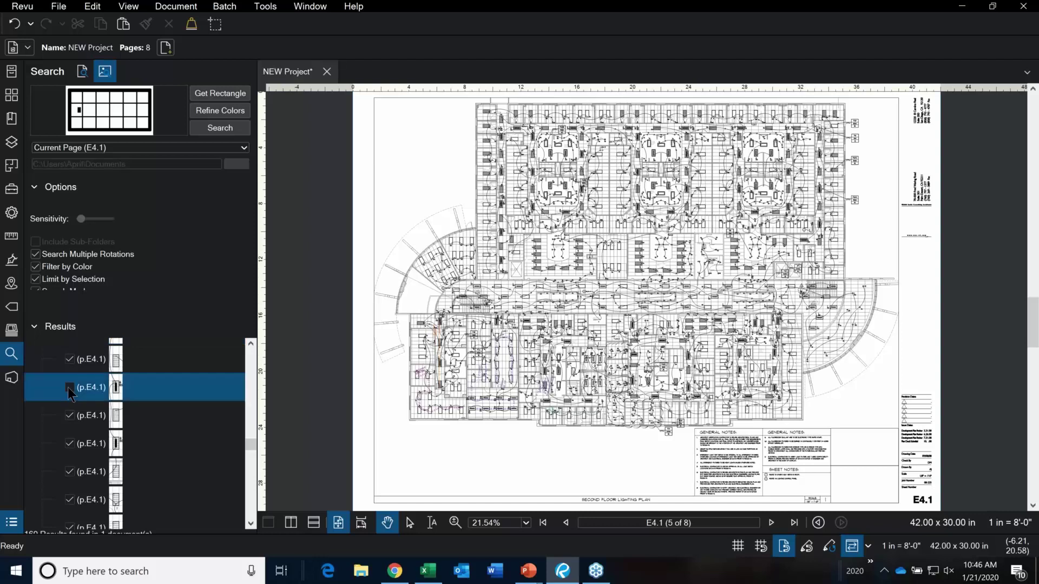
left_click(69, 443)
scroll(173, 484, "down", 1)
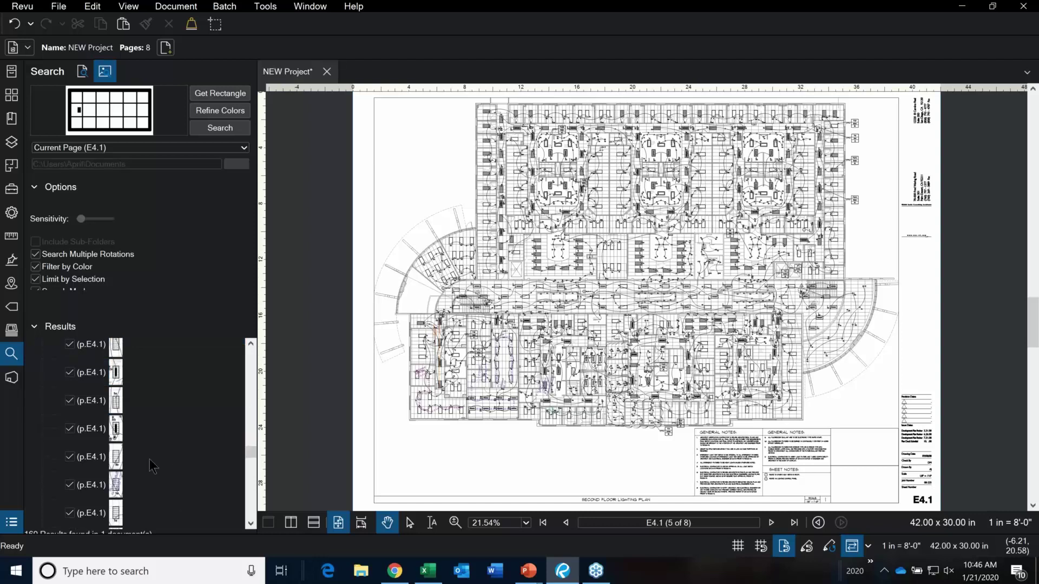
left_click(70, 431)
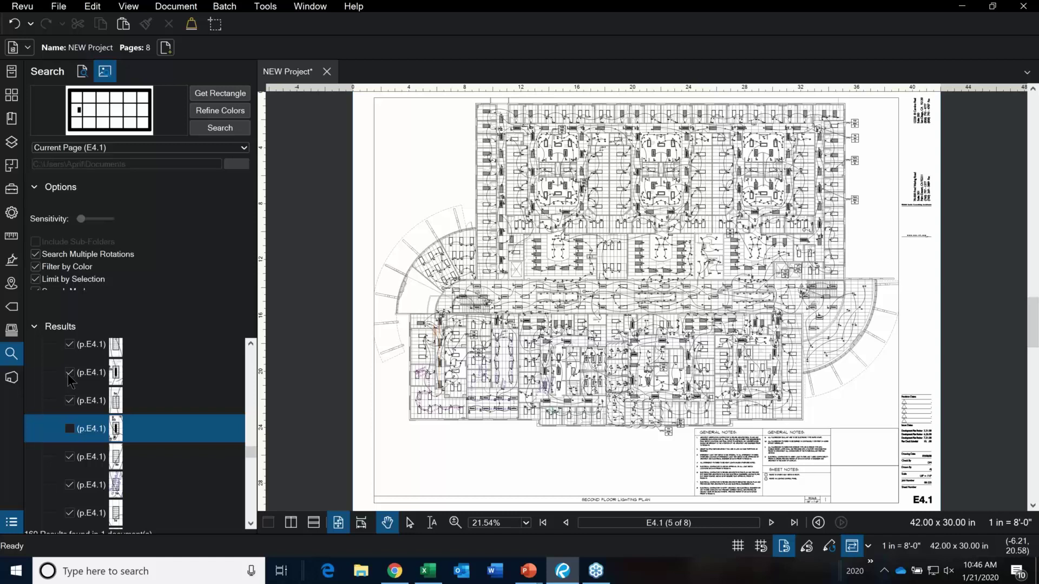
scroll(196, 421, "down", 2)
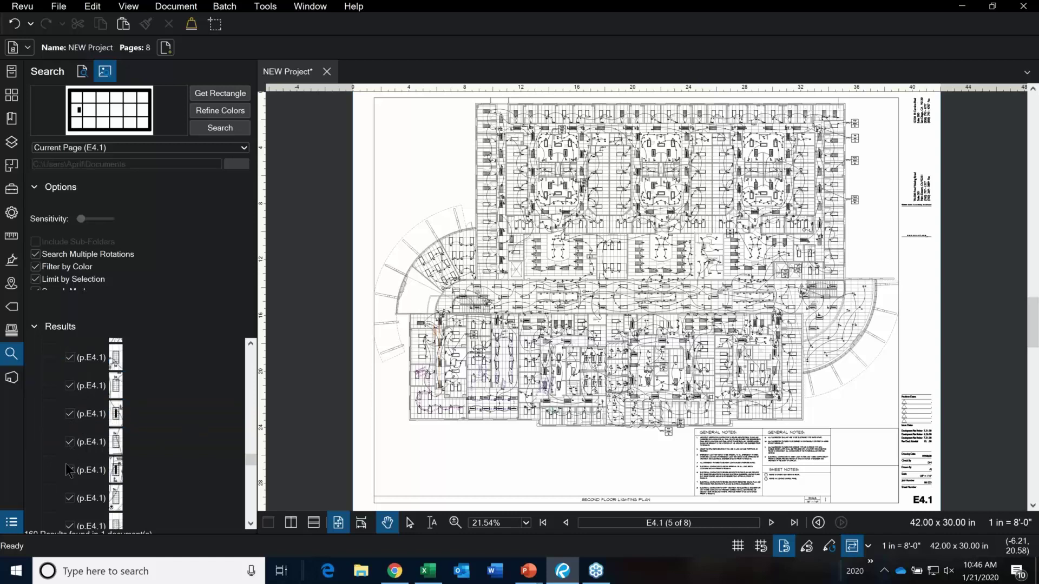
left_click(70, 474)
scroll(157, 463, "down", 1)
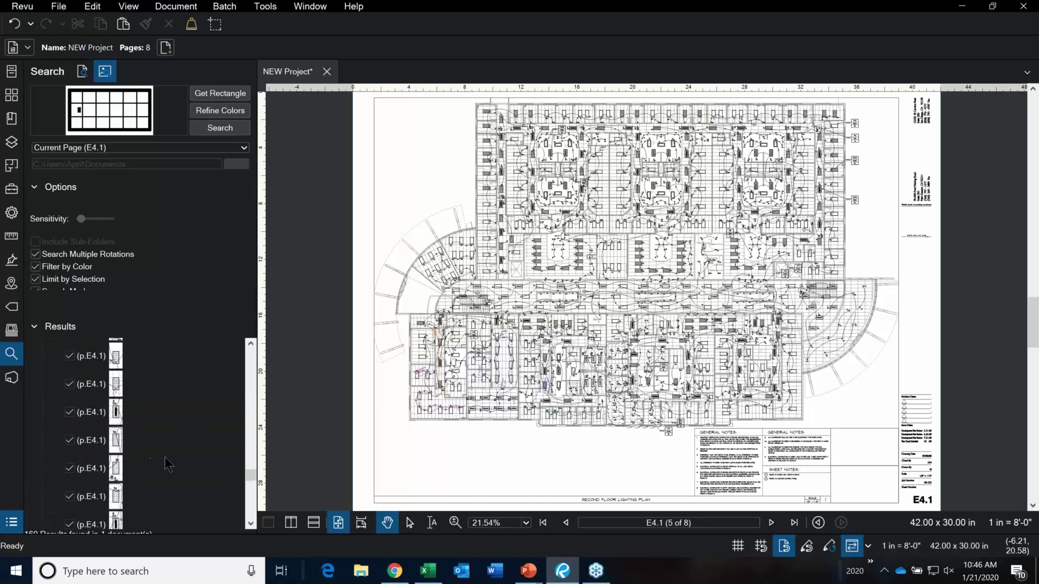
left_click(69, 412)
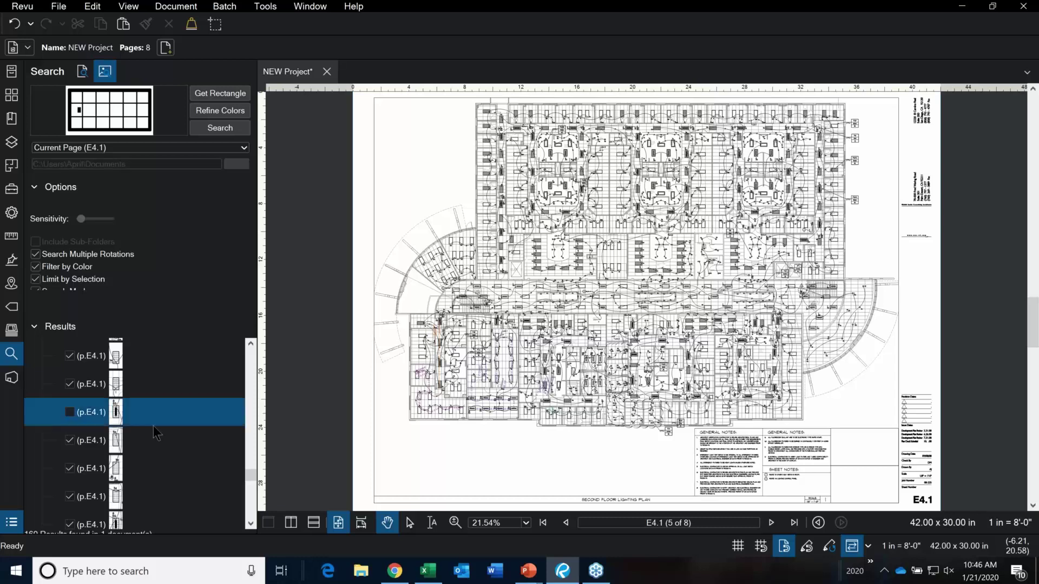
scroll(160, 449, "down", 3)
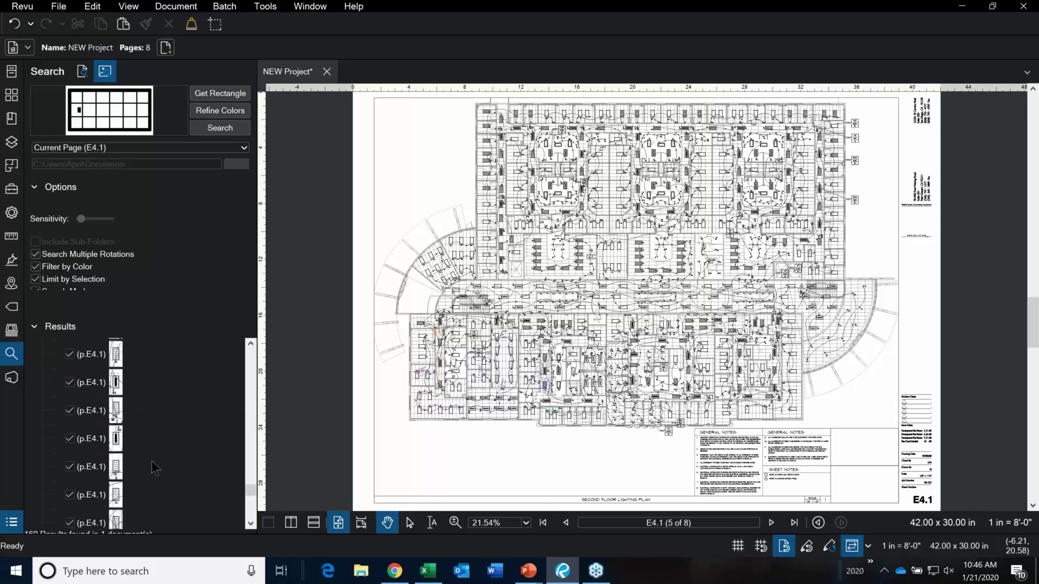
left_click(70, 439)
scroll(177, 461, "down", 1)
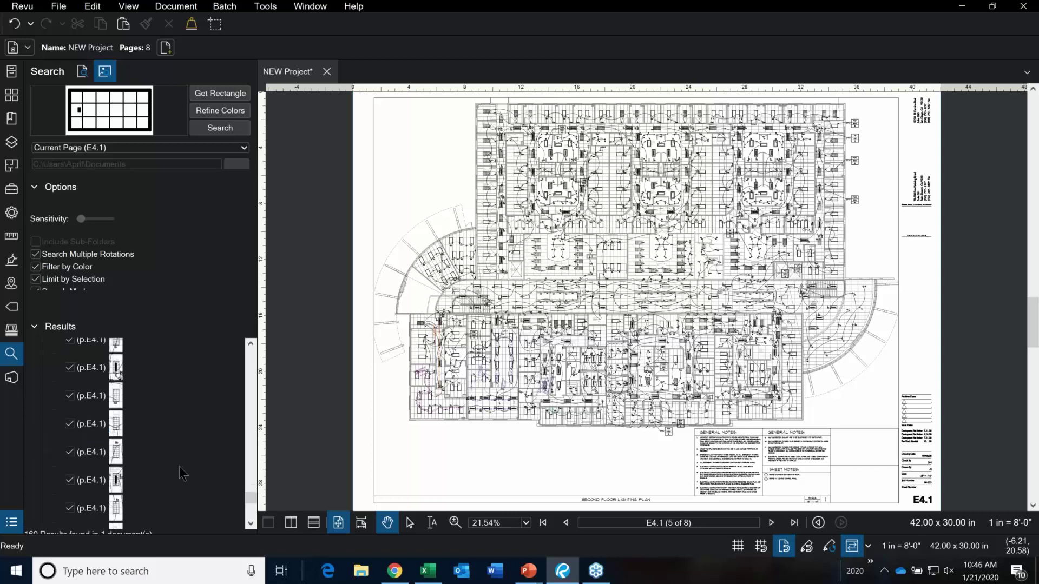
left_click(70, 484)
scroll(181, 465, "down", 1)
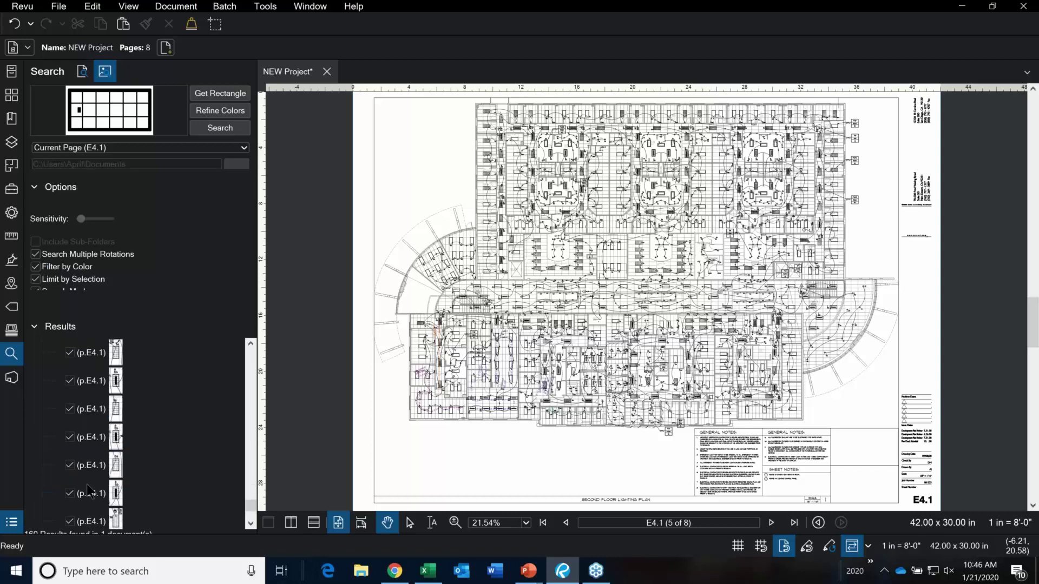
left_click(69, 494)
left_click(68, 436)
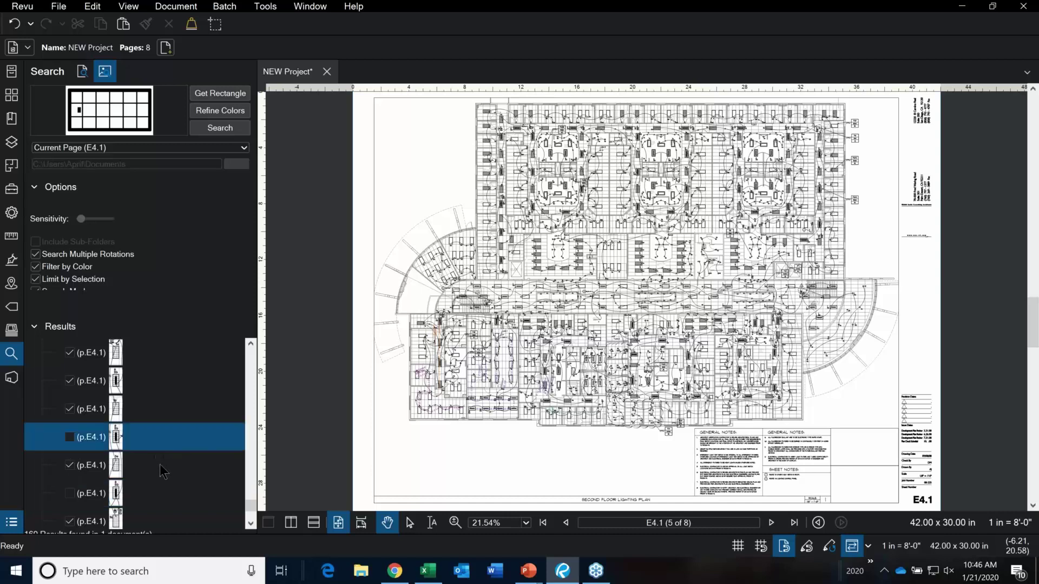
scroll(163, 466, "down", 1)
left_click(69, 431)
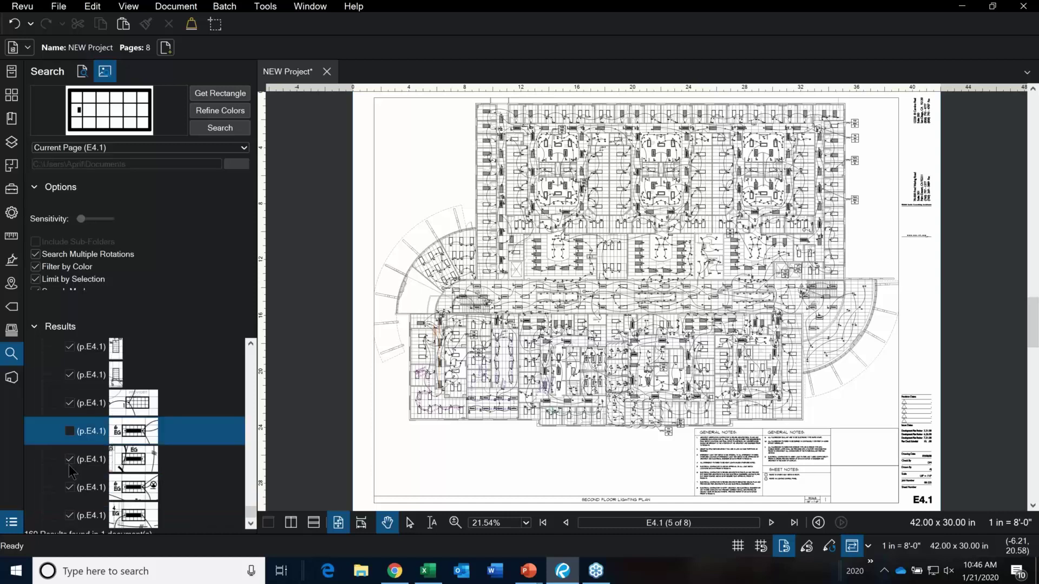
left_click(69, 459)
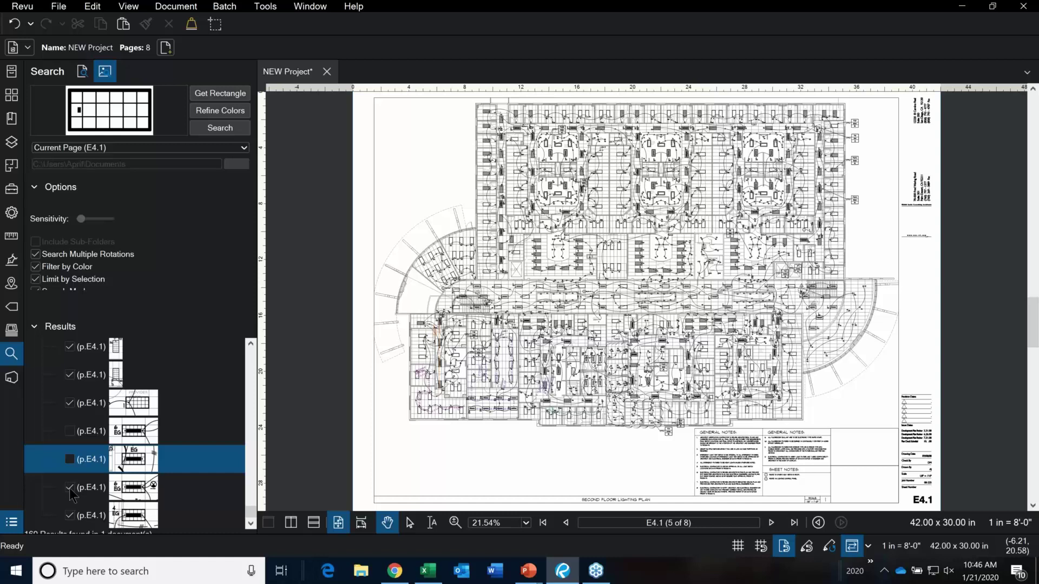
left_click(70, 488)
left_click(70, 516)
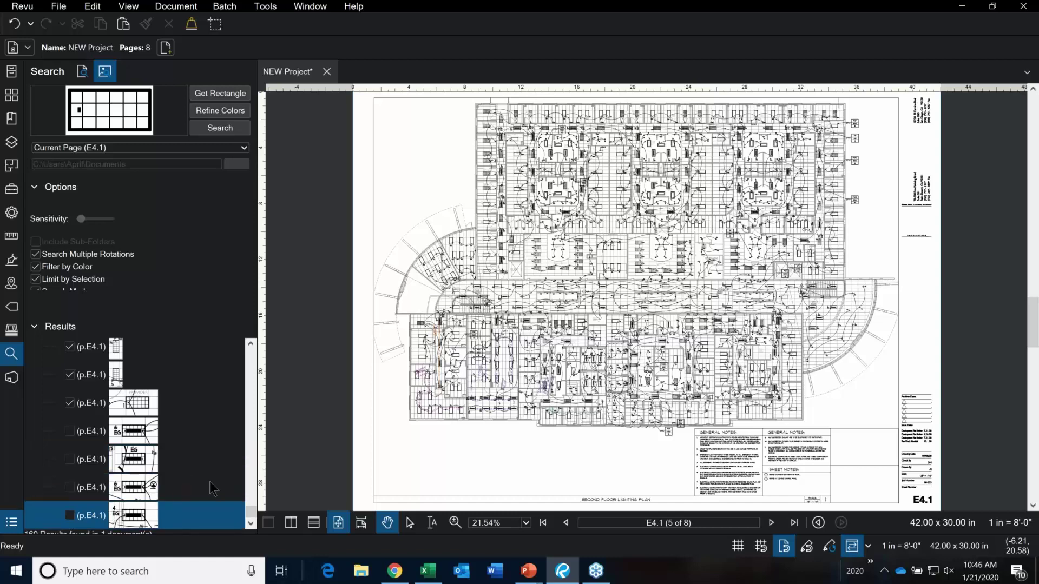
left_click_drag(251, 489, 255, 343)
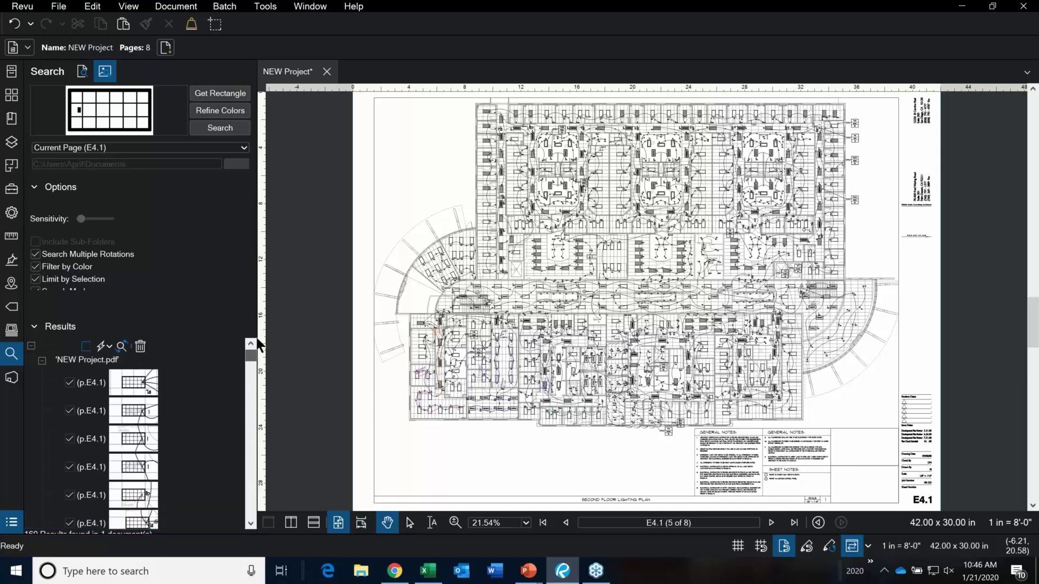
Highlight all checked search matches on the E4.1 lighting plan in yellow.
left_click(111, 348)
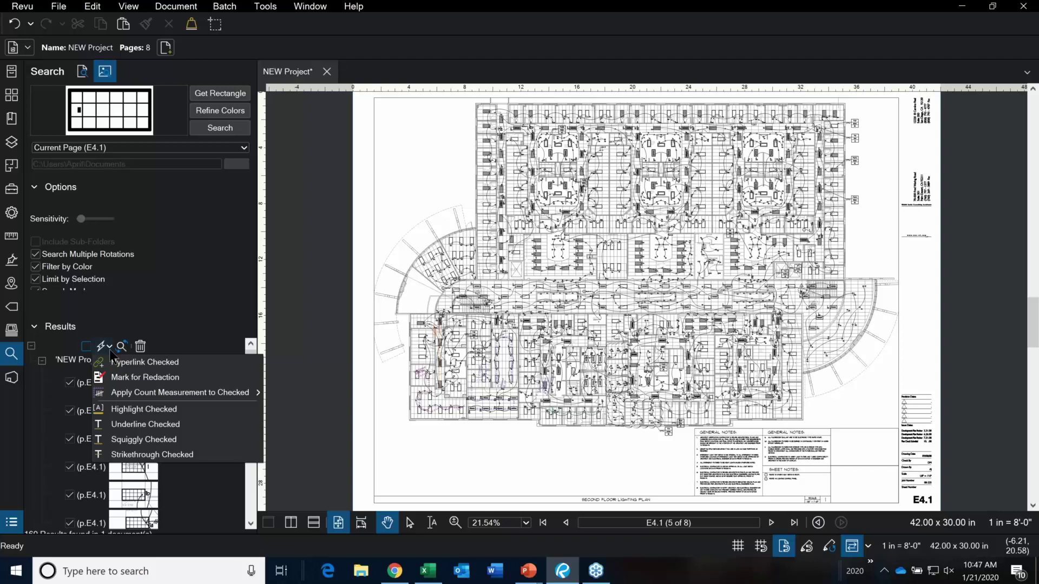
left_click(167, 414)
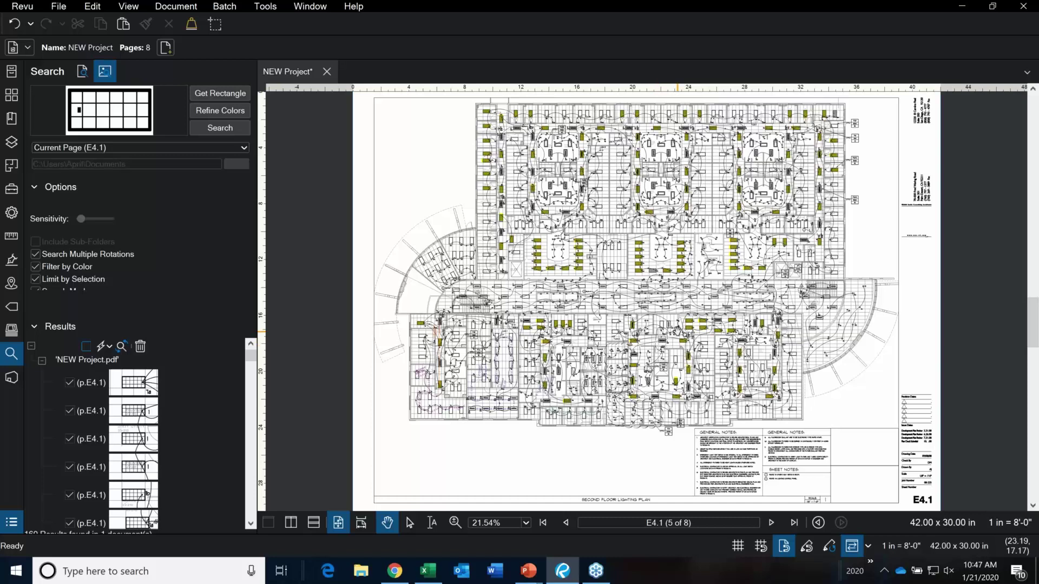
left_click(105, 347)
Apply the Electrical Takeoff F10C count measurement to all checked matches.
mouse_move(232, 394)
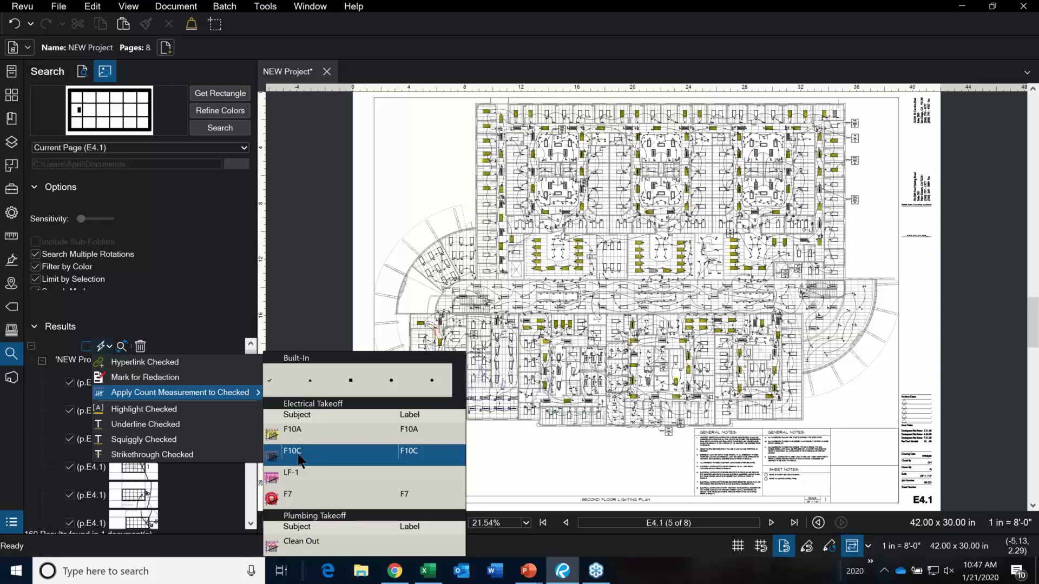
left_click(369, 458)
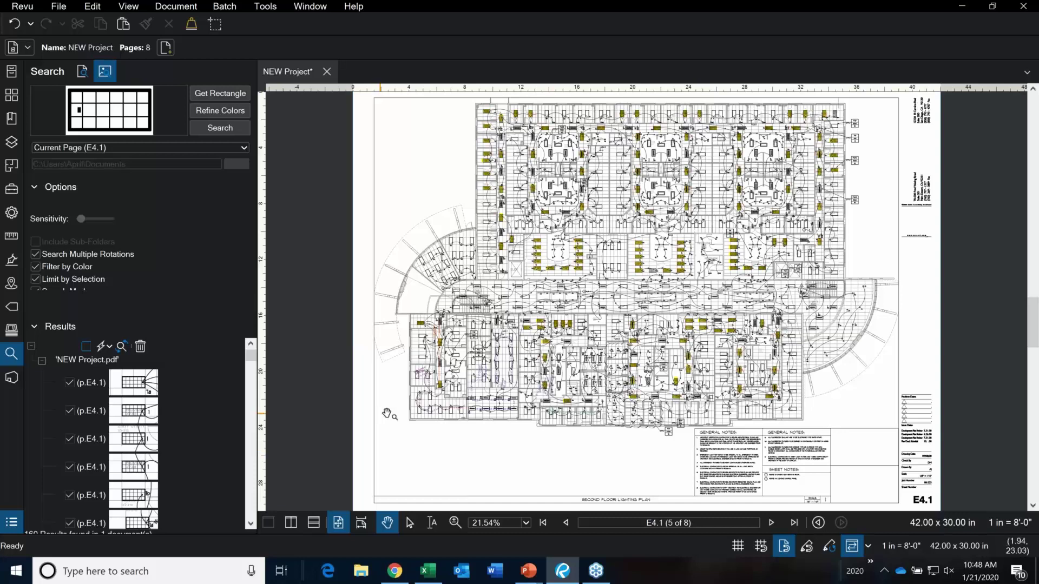
Remove one fixture from the F10C count using its right-click options.
scroll(763, 396, "up", 5)
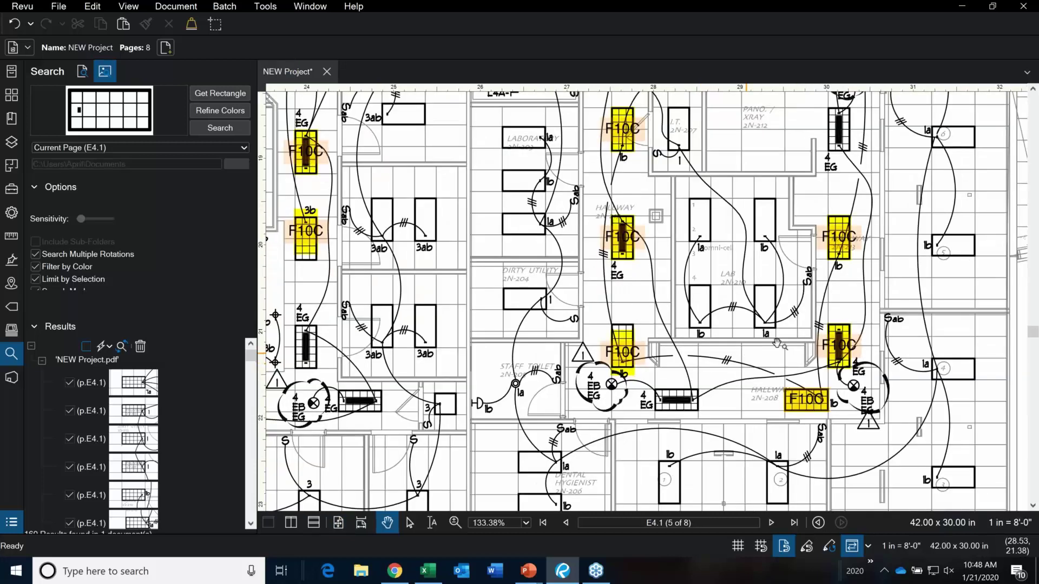
scroll(866, 352, "down", 2)
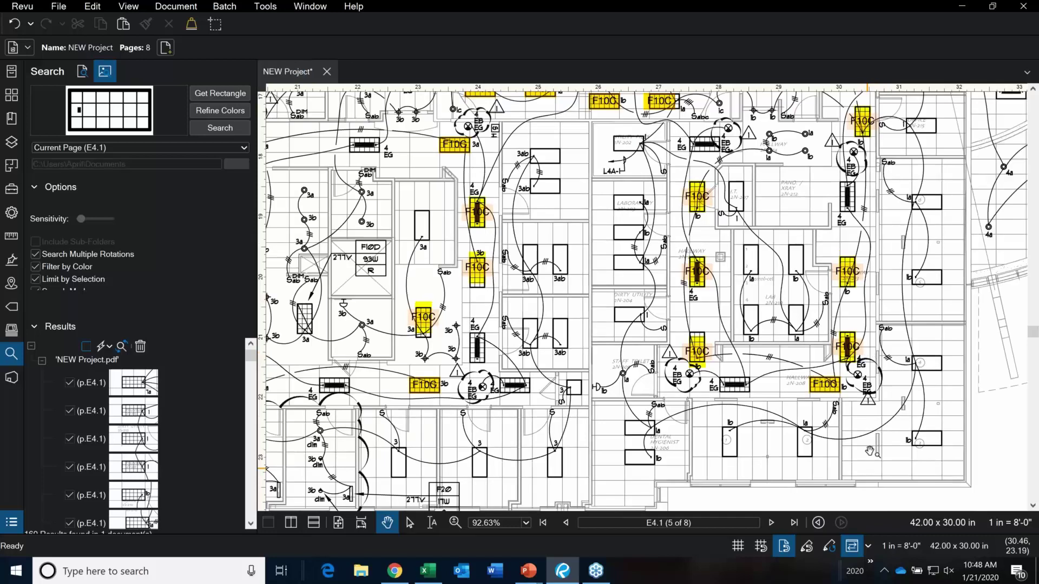
scroll(870, 453, "down", 1)
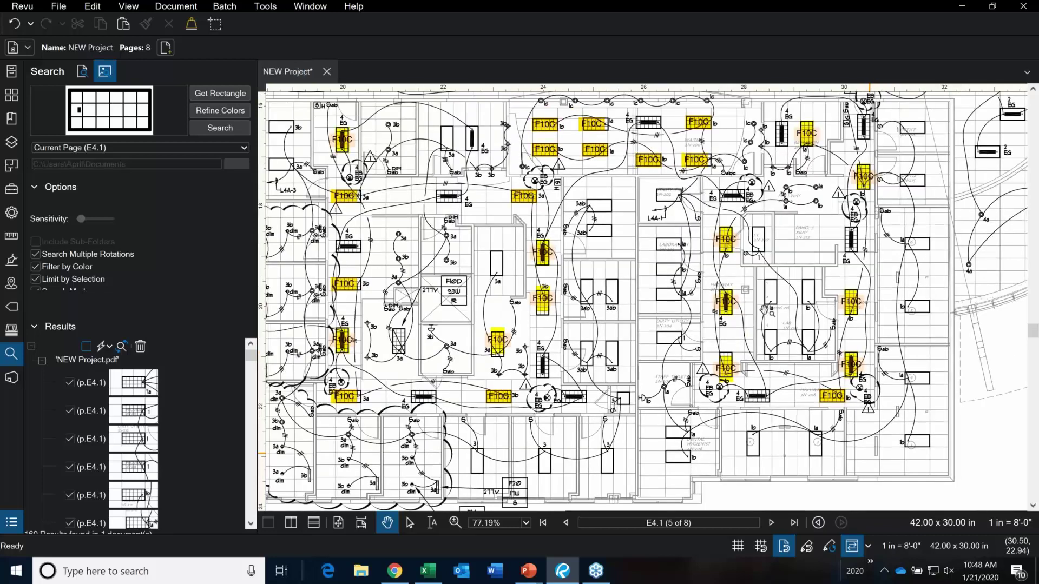
scroll(739, 240, "up", 10)
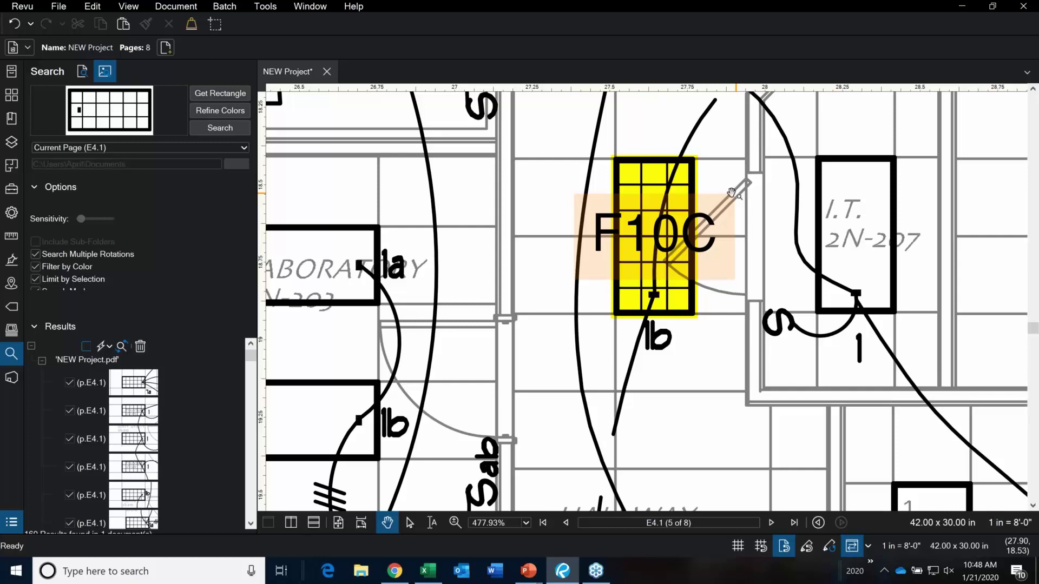
scroll(651, 191, "down", 5)
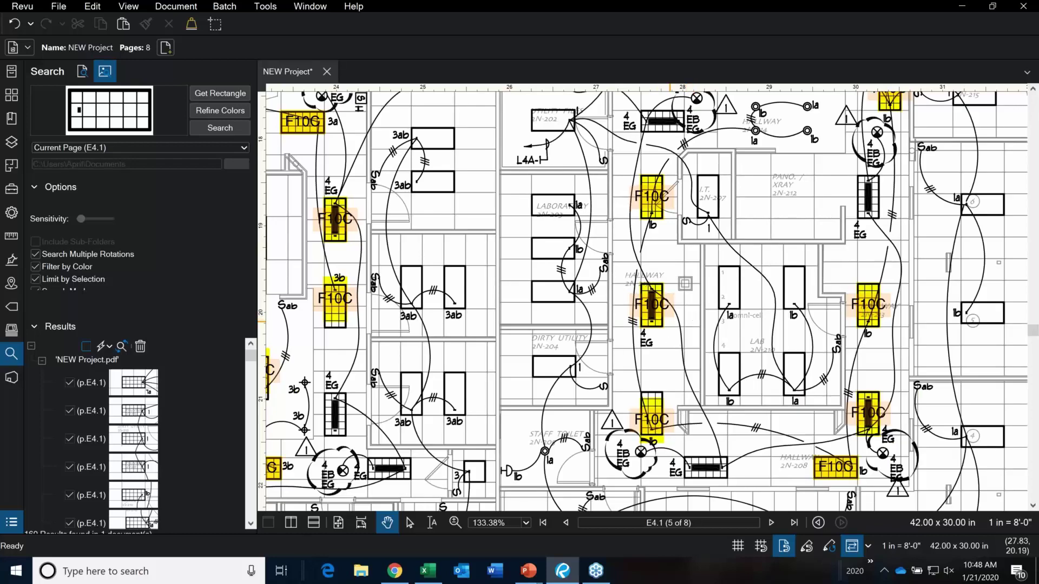
scroll(665, 315, "up", 5)
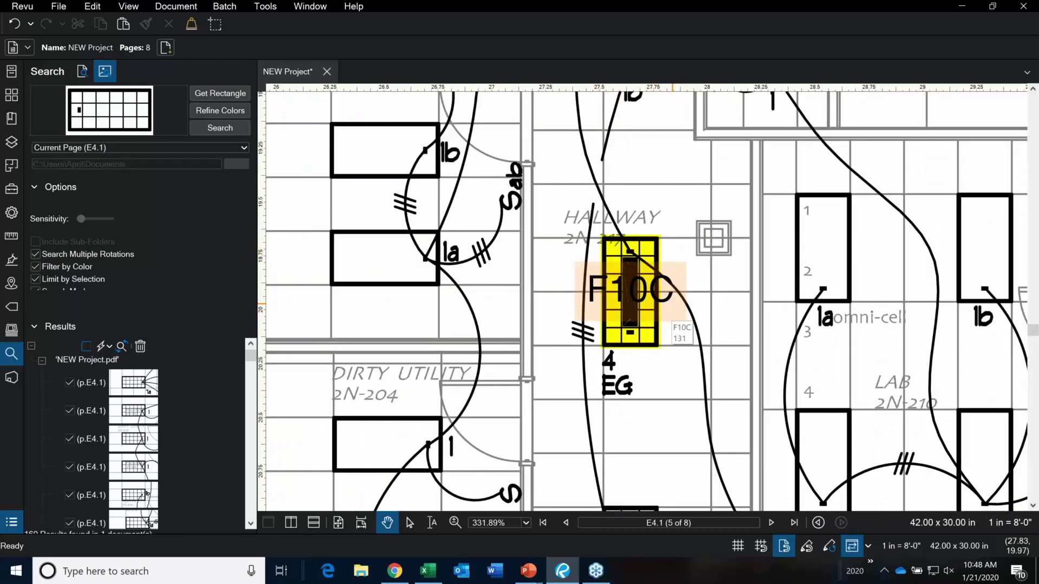
left_click(665, 309)
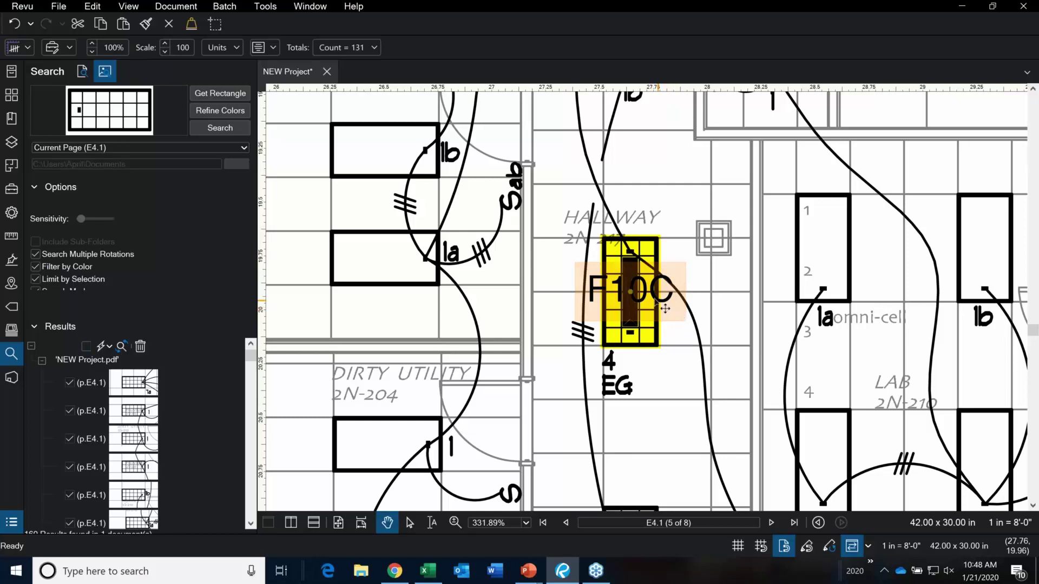
right_click(633, 293)
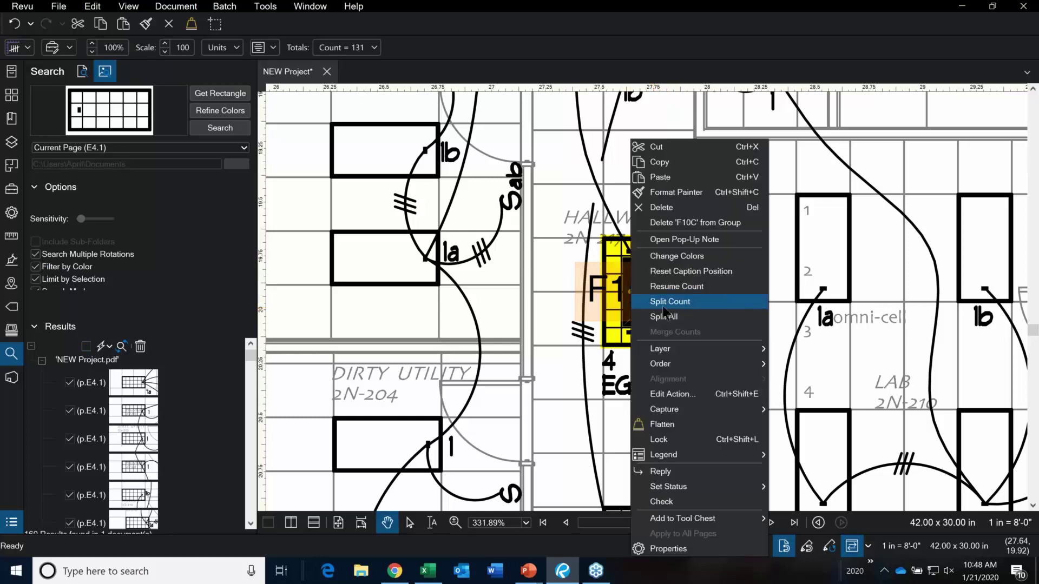
left_click(720, 222)
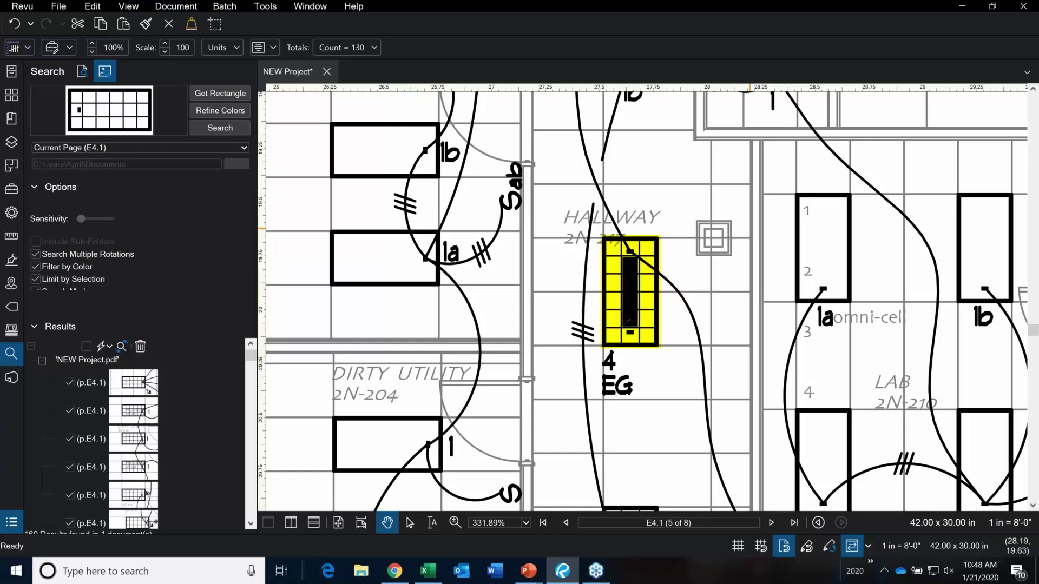
Reopen the Markups List and select the F10C fixture count on the plan.
scroll(680, 189, "down", 8)
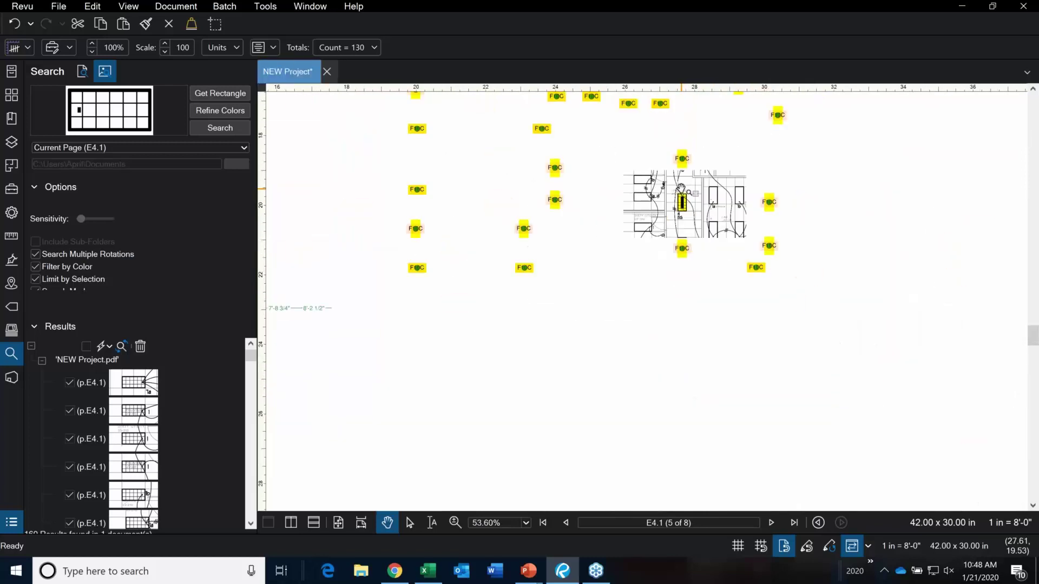
scroll(790, 438, "down", 2)
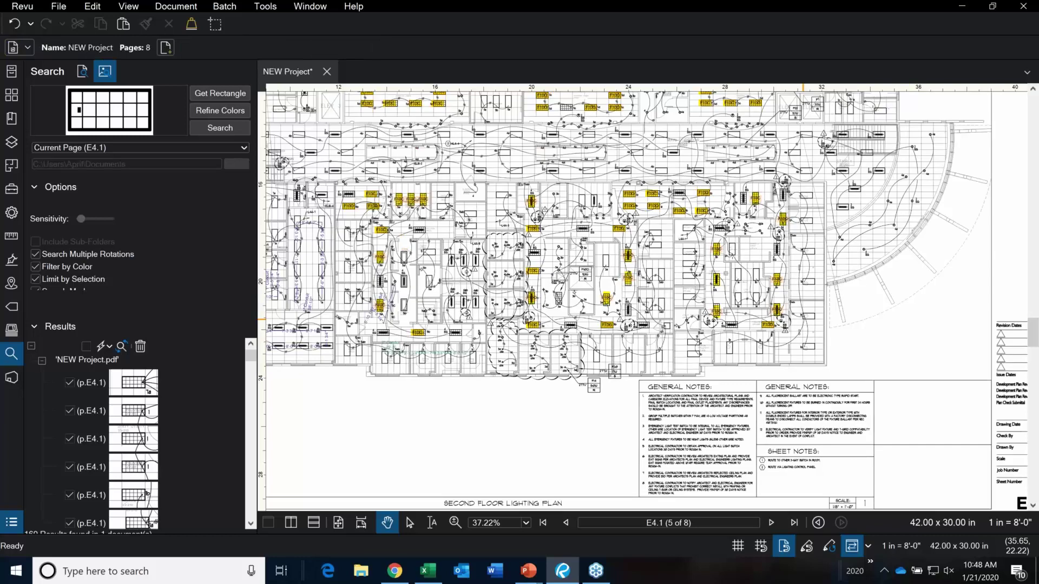
left_click(778, 311)
key("v")
key("Escape")
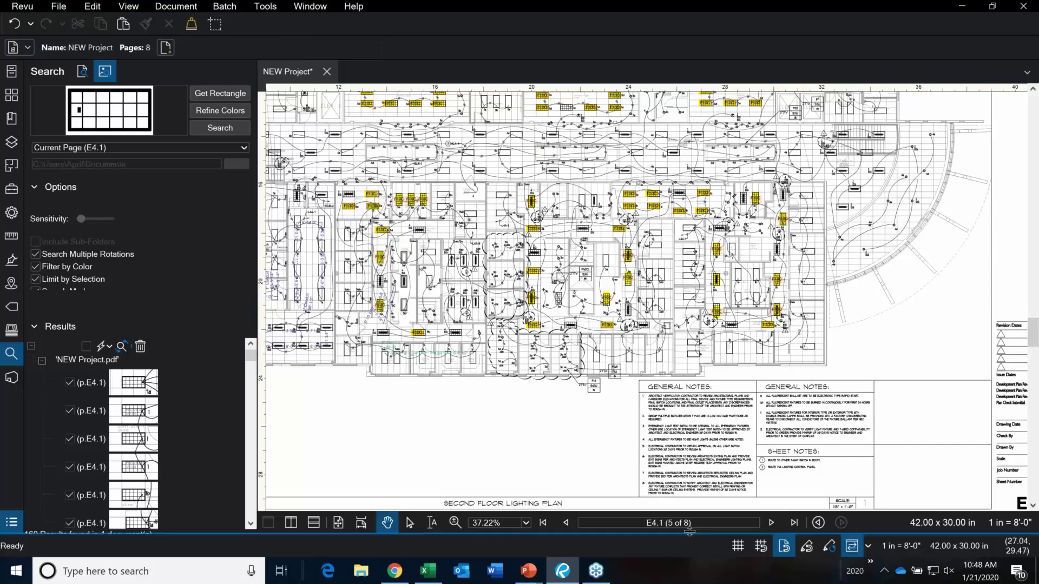
key("alt+l")
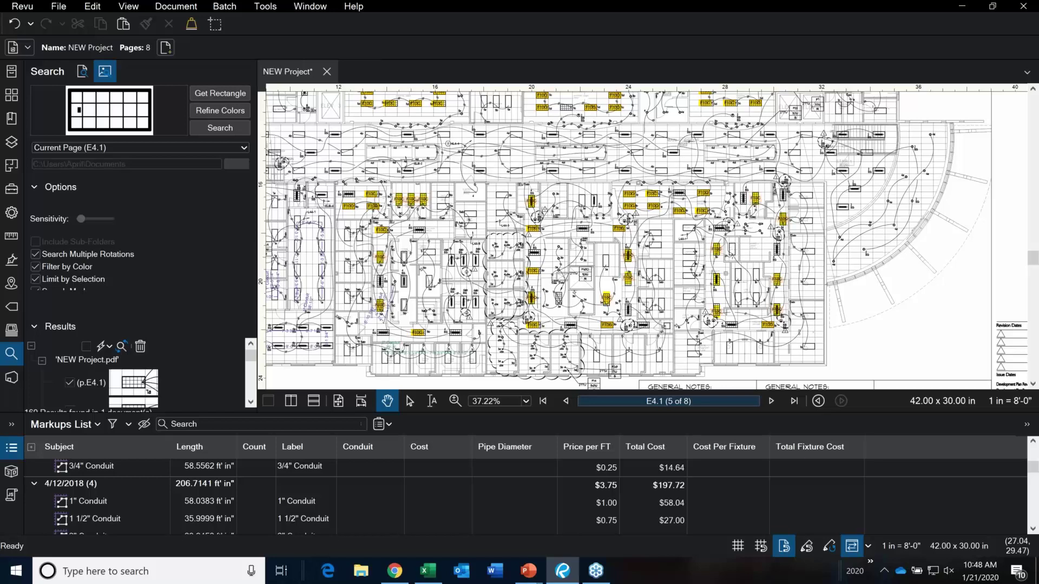
scroll(791, 317, "up", 5)
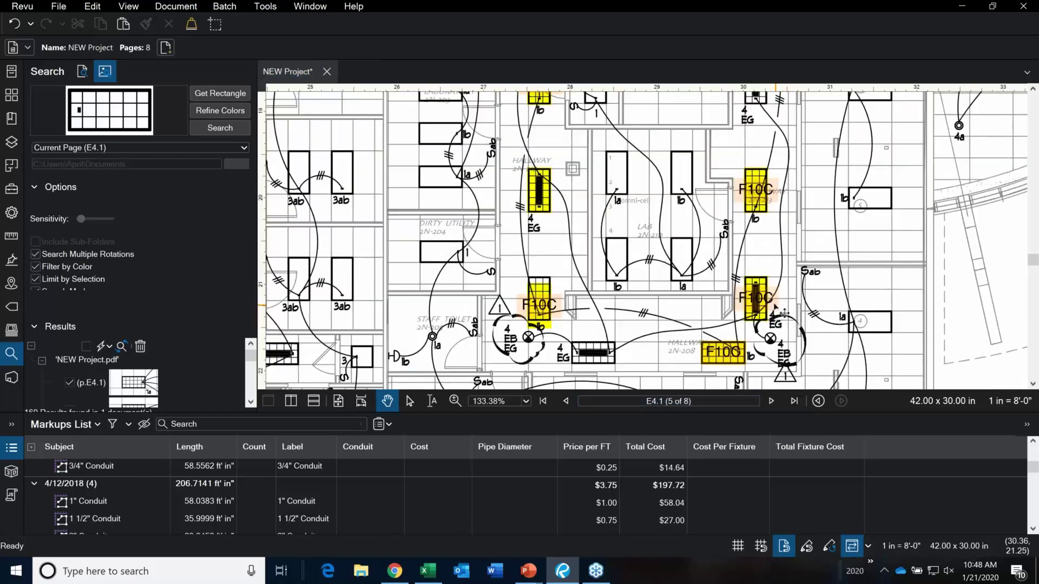
left_click(747, 299)
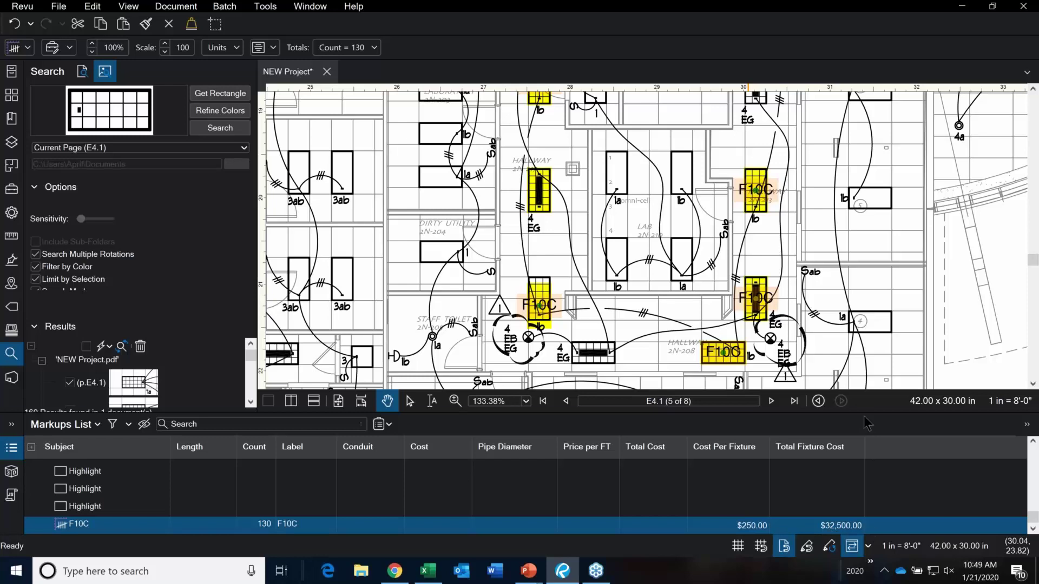
Collapse the Markups List so the lighting plan has more room.
left_click_drag(867, 410, 866, 527)
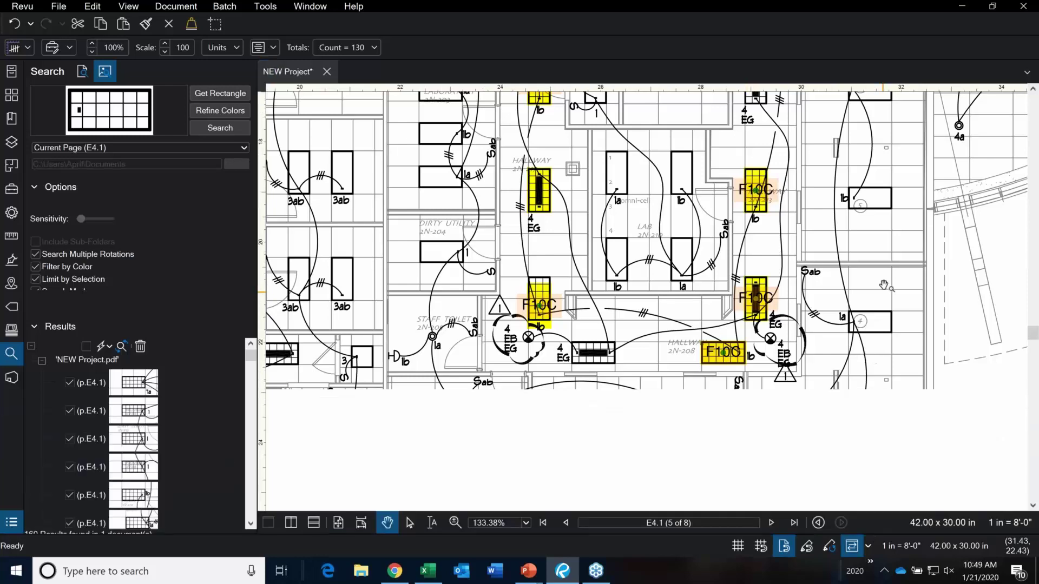
scroll(702, 361, "down", 5)
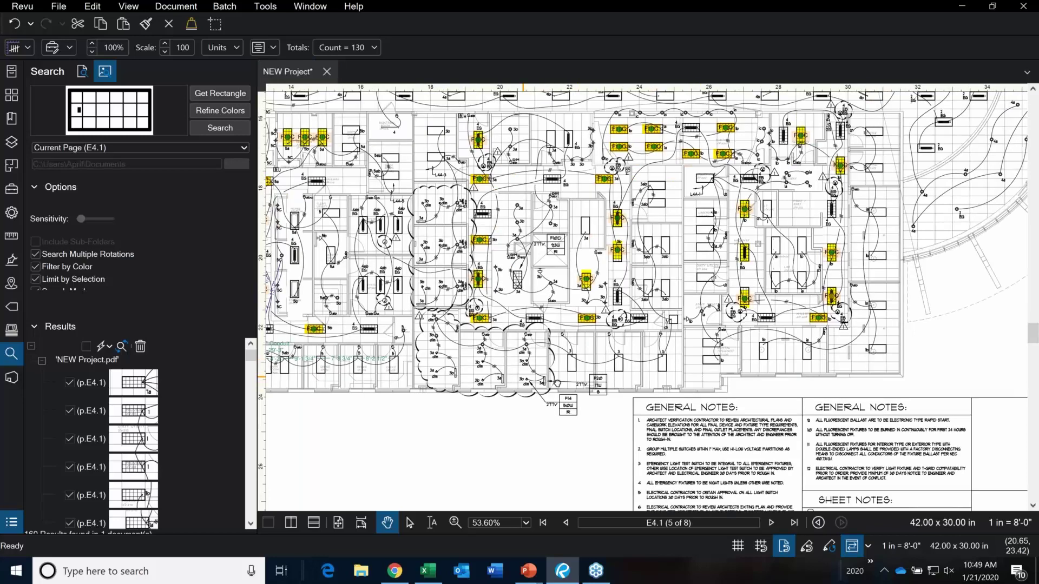
scroll(579, 293, "up", 4)
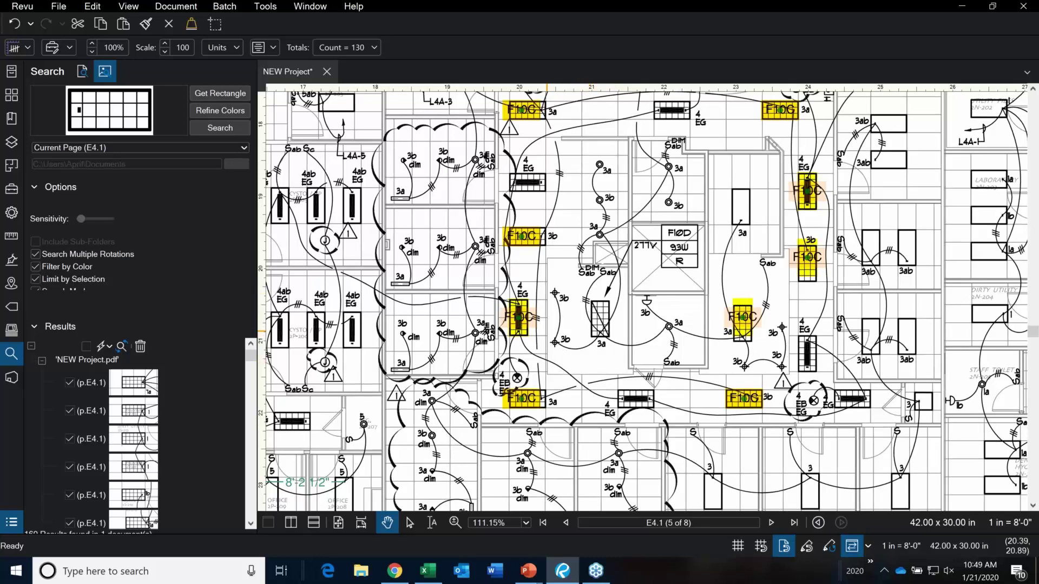
right_click(524, 325)
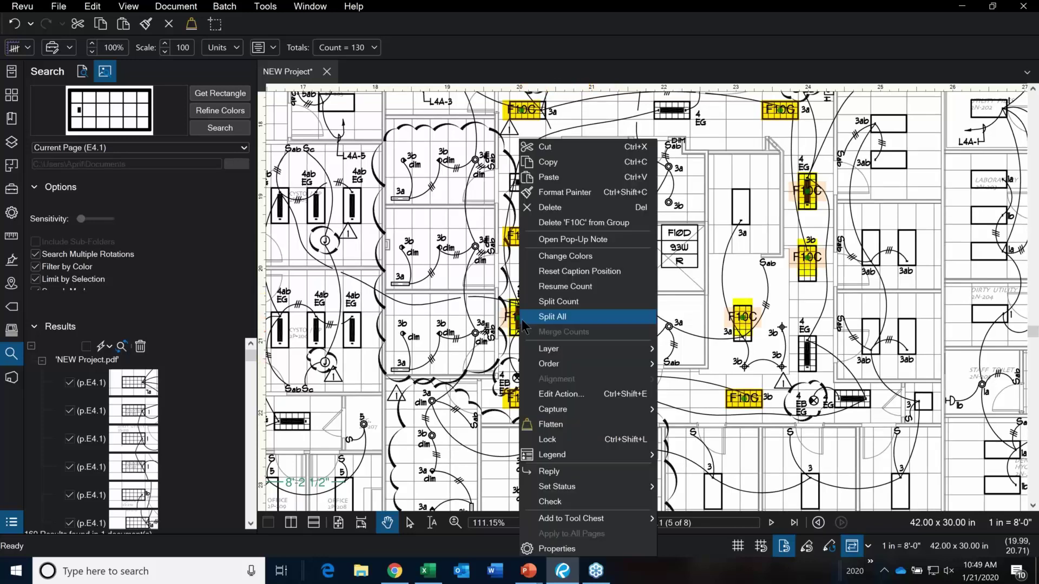
Resume the F10C count and mark three more fixtures, bringing it to 133.
left_click(596, 289)
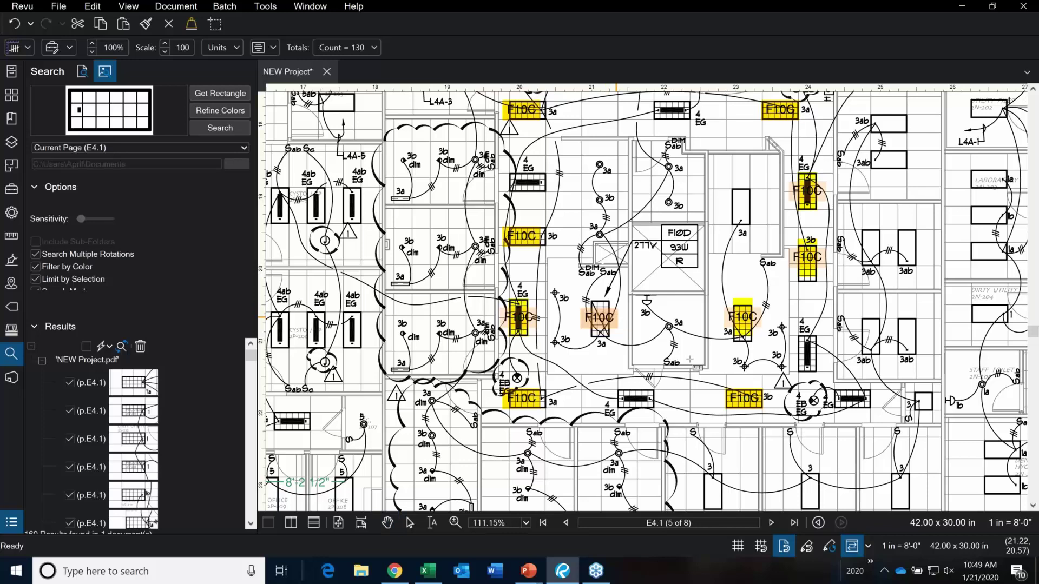
scroll(742, 324, "down", 2)
scroll(779, 330, "down", 1)
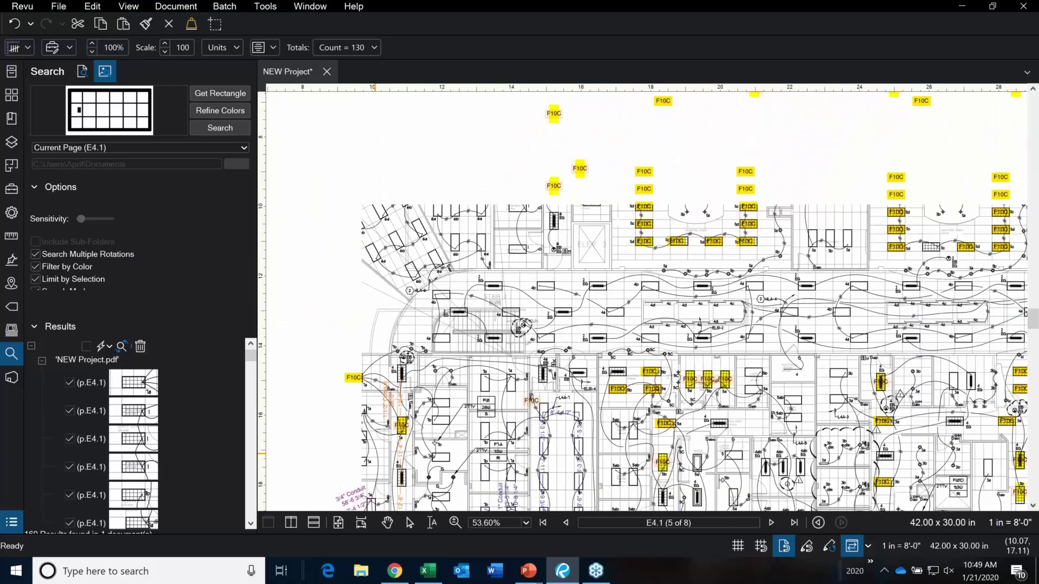
scroll(796, 334, "up", 6)
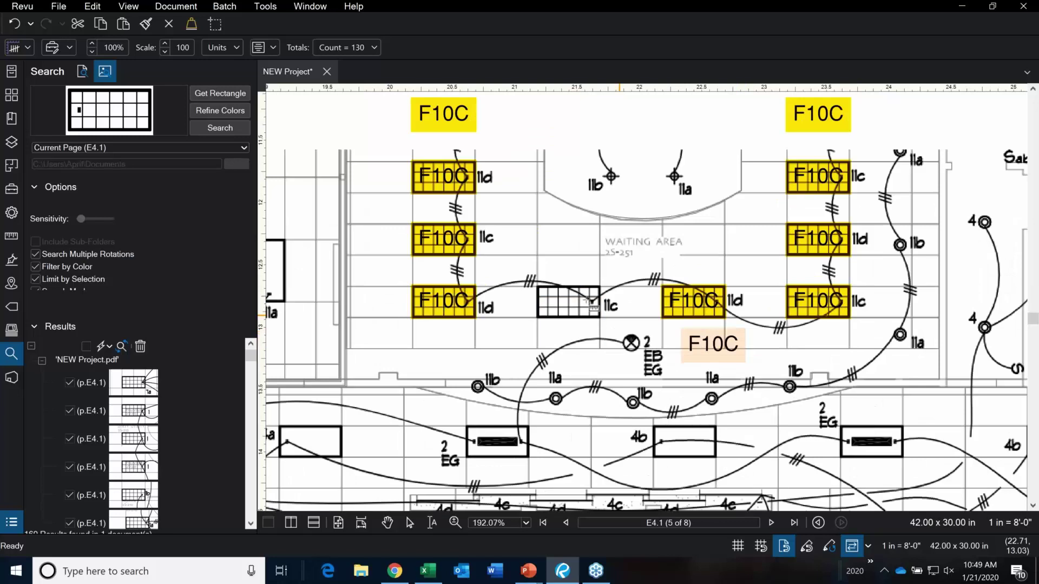
scroll(585, 292, "down", 5)
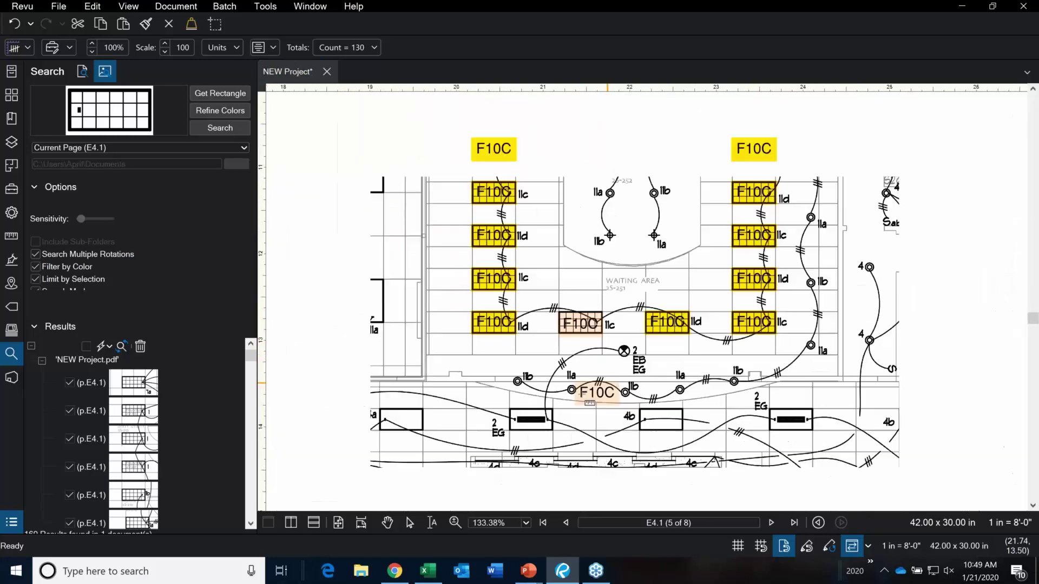
scroll(577, 402, "down", 2)
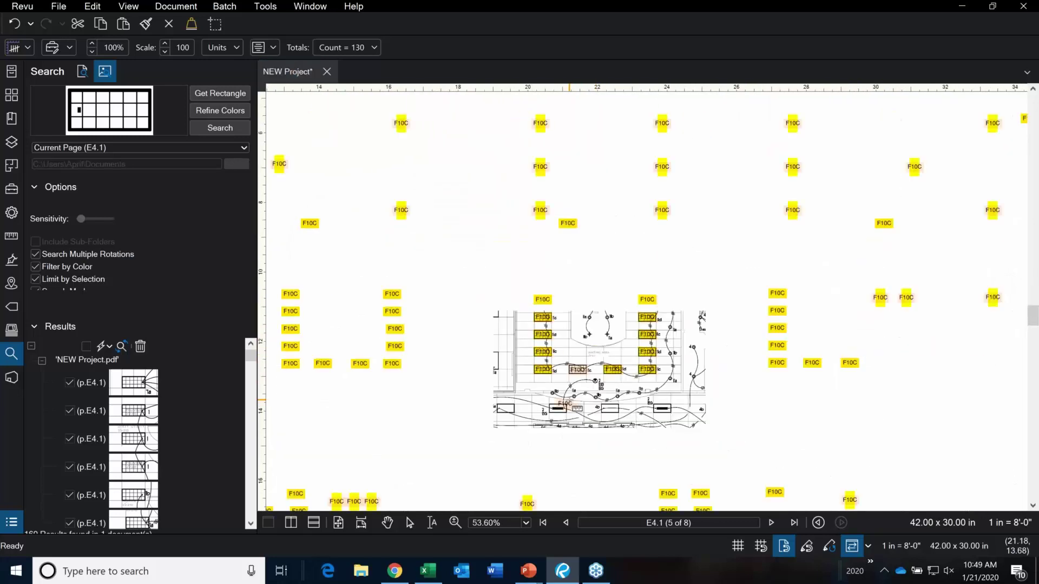
scroll(555, 398, "down", 2)
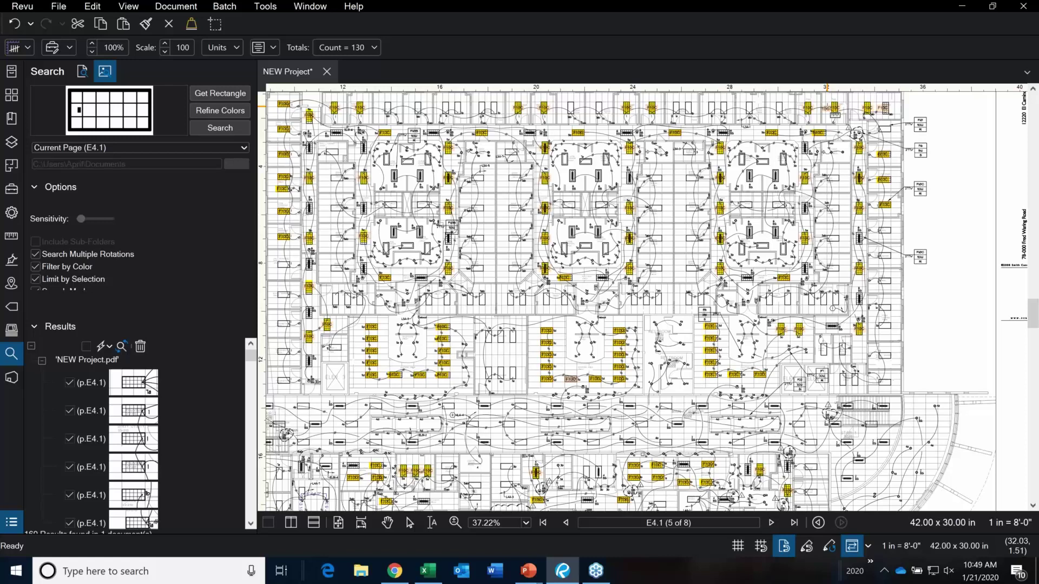
key("v")
Show the Markups List again with the F10C count row selected.
left_click(890, 111)
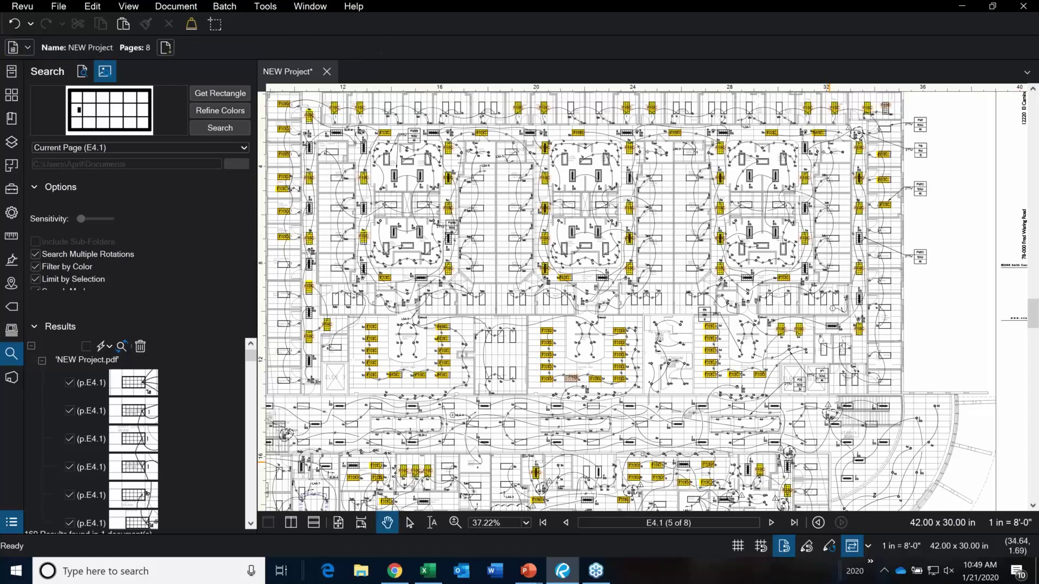
mouse_move(794, 510)
left_click(794, 533)
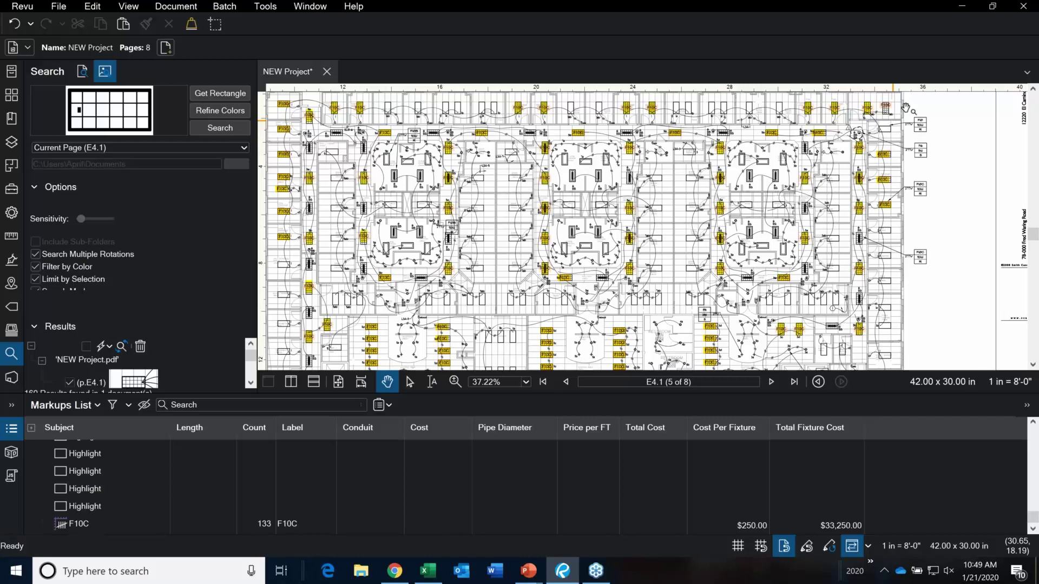
left_click(272, 530)
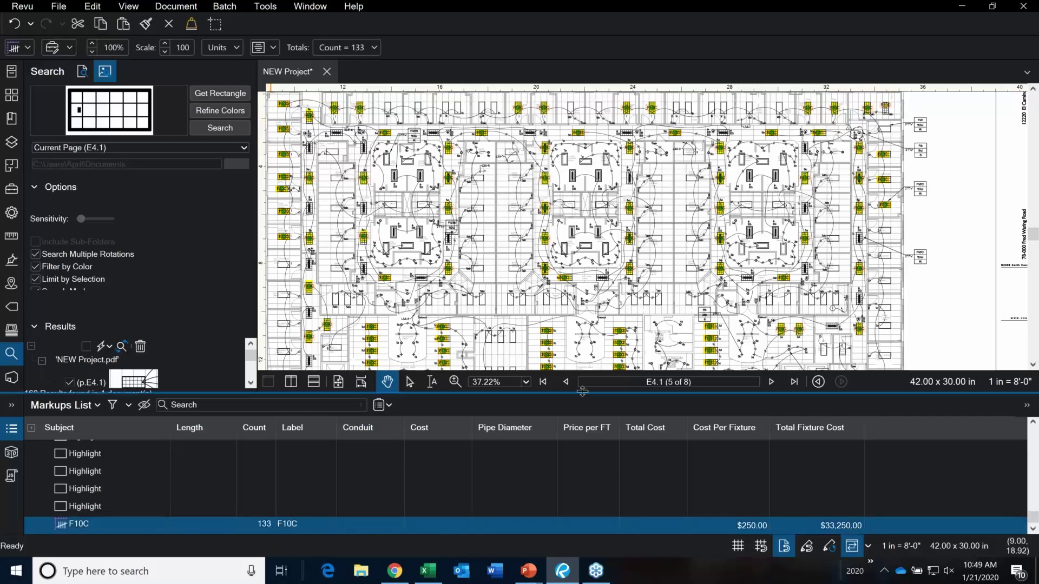
left_click_drag(582, 393, 581, 290)
mouse_move(581, 350)
left_mouse_down()
mouse_move(598, 439)
mouse_move(600, 300)
left_mouse_up()
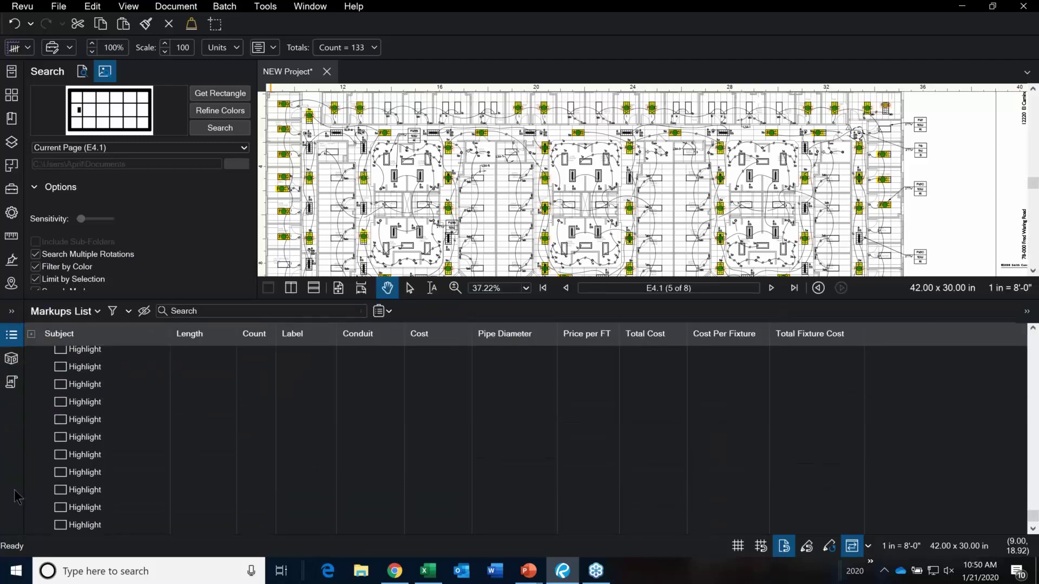
Group and sort the markups list by Subject.
scroll(139, 456, "up", 5)
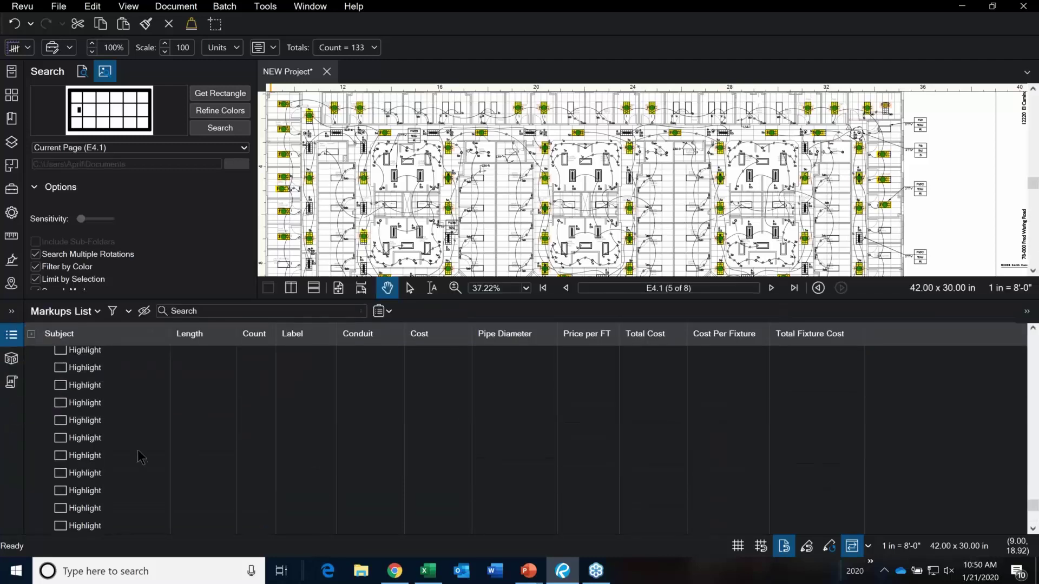
left_click(31, 334)
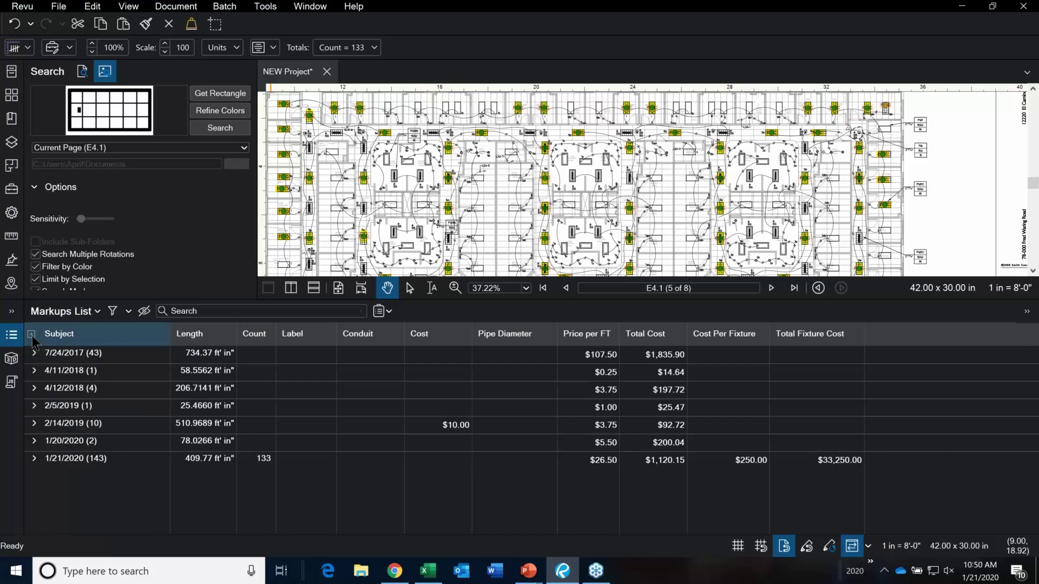
left_click(31, 337)
left_click(32, 337)
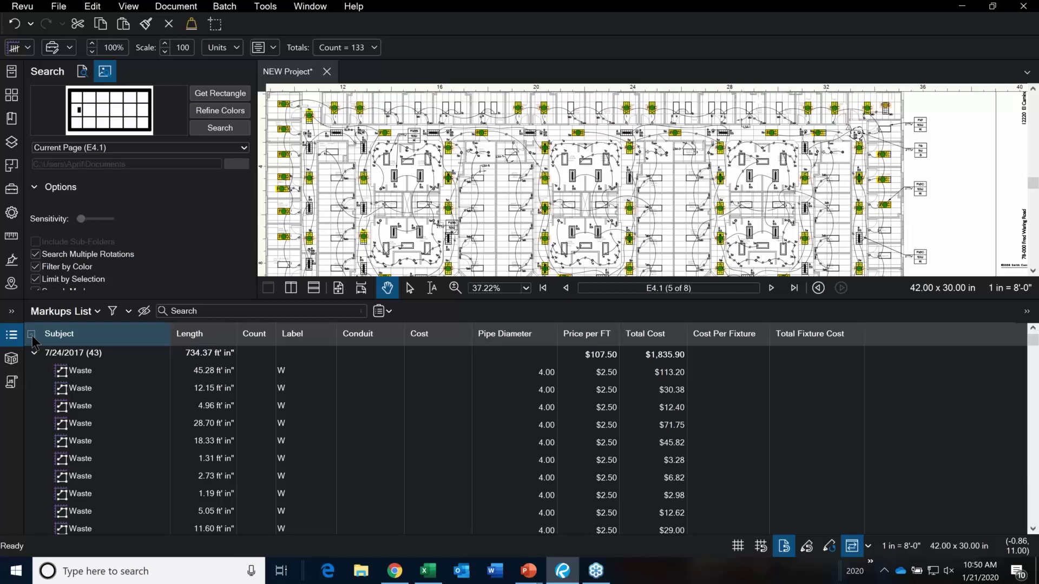
left_click(32, 336)
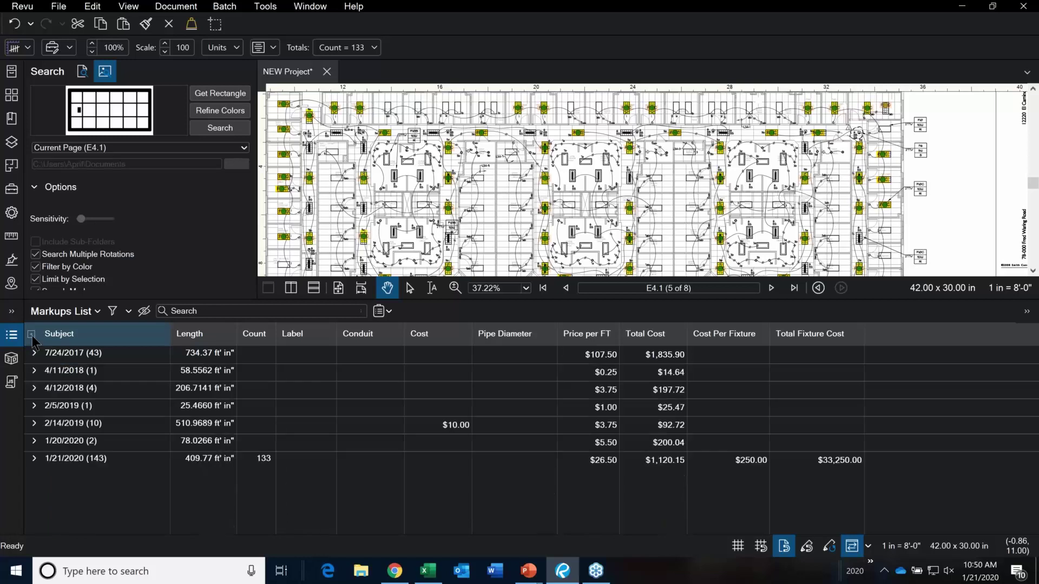
left_click(32, 337)
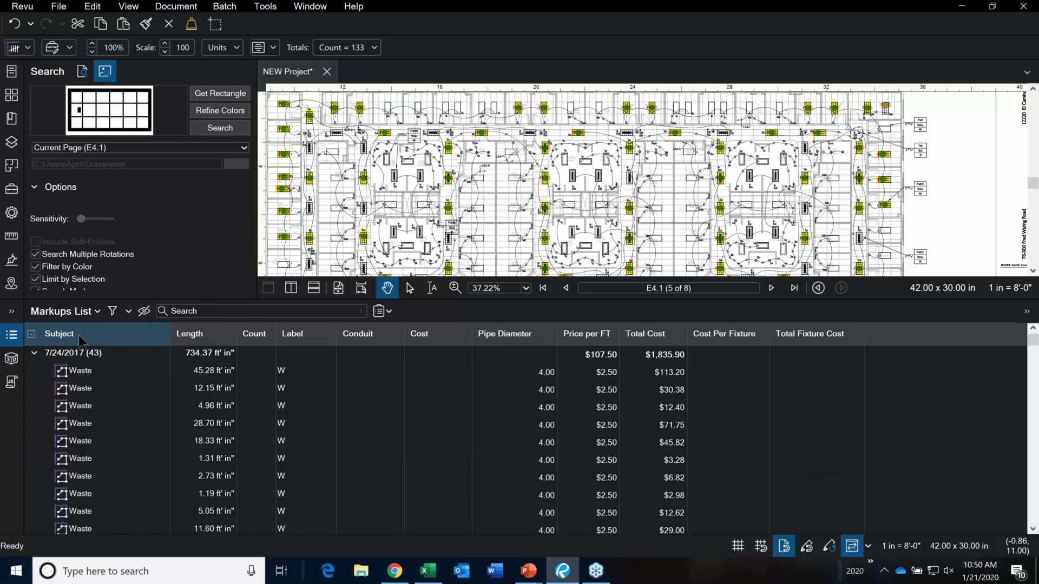
left_click(79, 335)
left_click(79, 334)
left_click(79, 335)
left_click(79, 334)
left_click(79, 335)
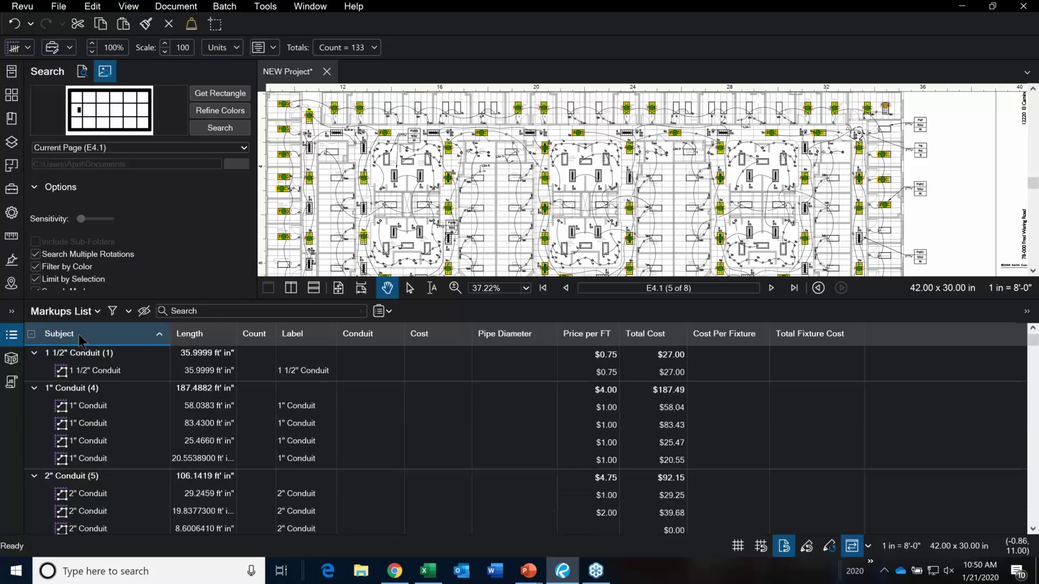
Filter the markups list by Subject to show only Highlight markups.
left_click(113, 312)
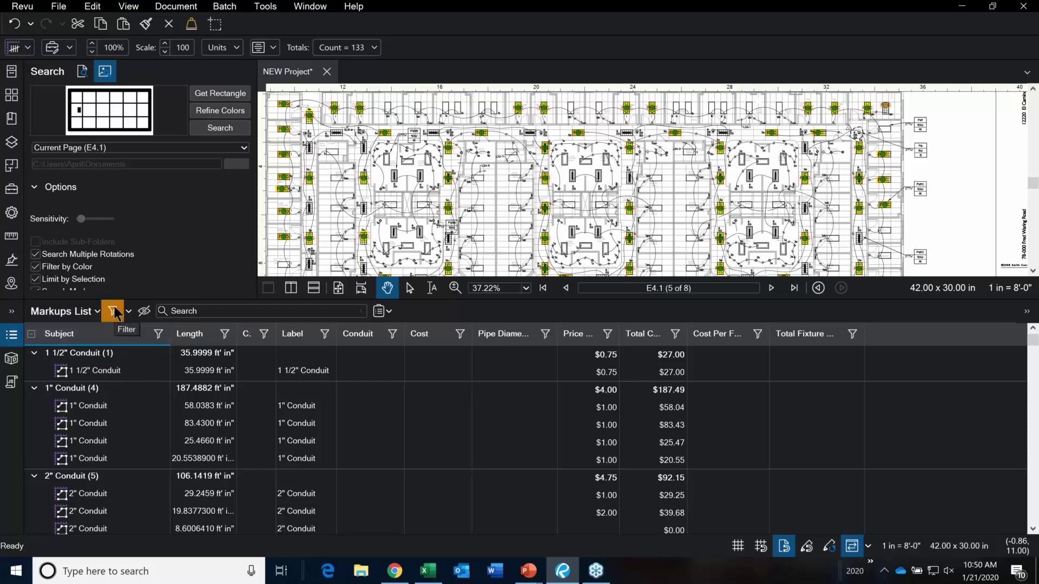
left_click(158, 334)
scroll(77, 399, "down", 1)
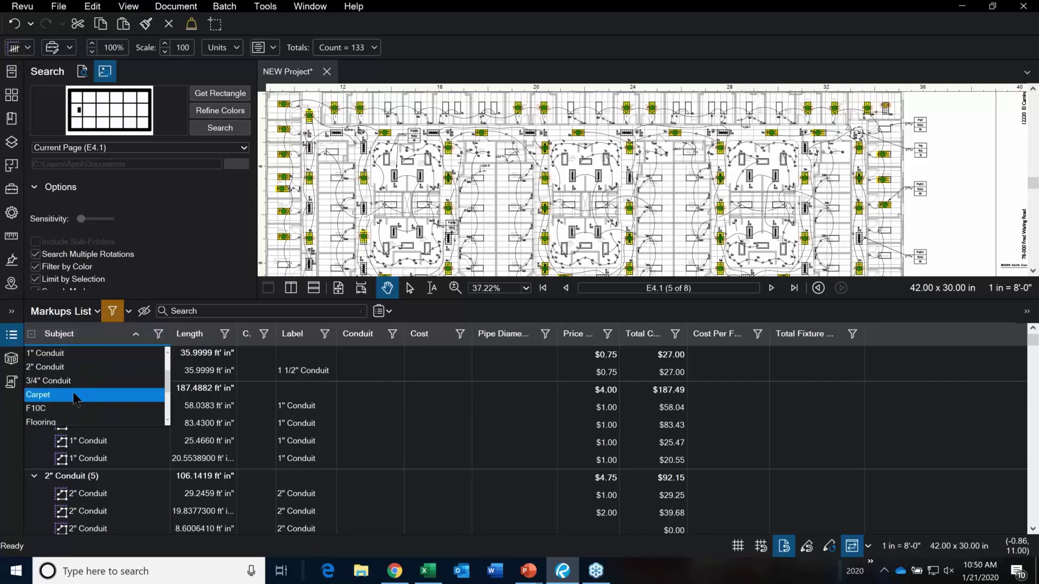
scroll(76, 399, "down", 1)
left_click(68, 368)
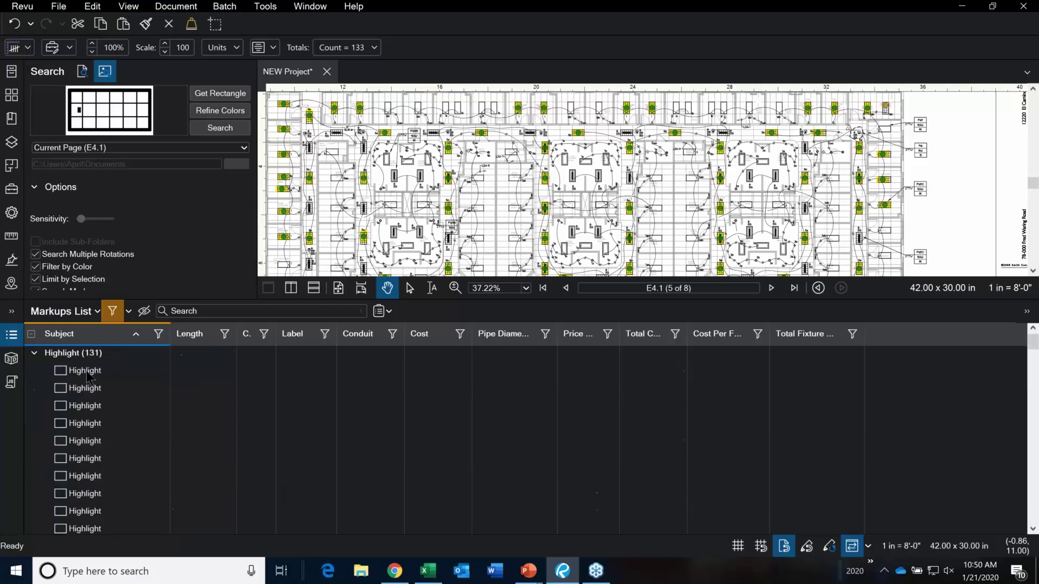
Delete the Highlight markups, clear the filter, and reveal the Search Results.
left_click(87, 372)
scroll(95, 432, "down", 2)
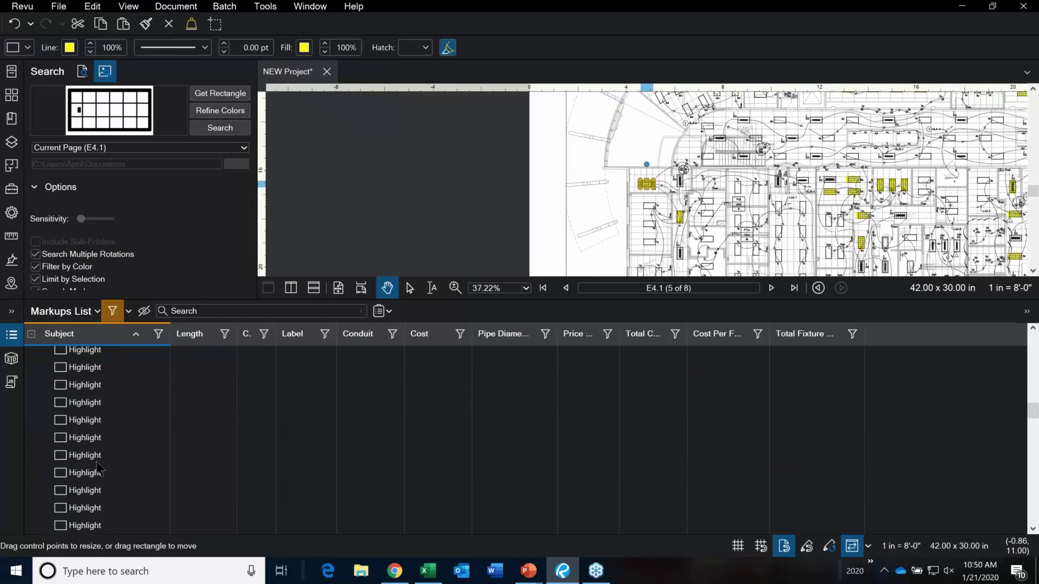
left_click(95, 523, "shift")
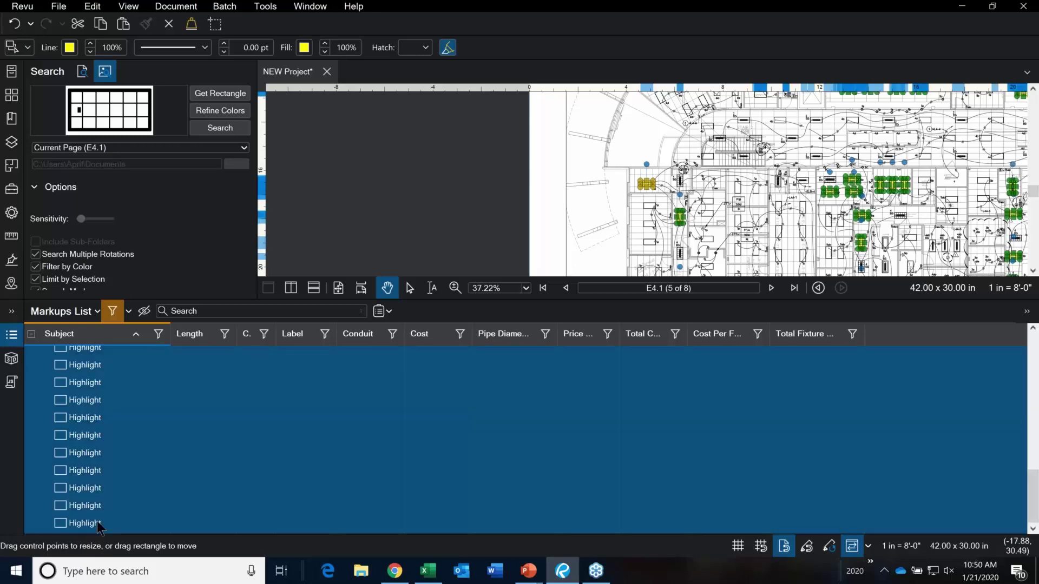
key("Escape")
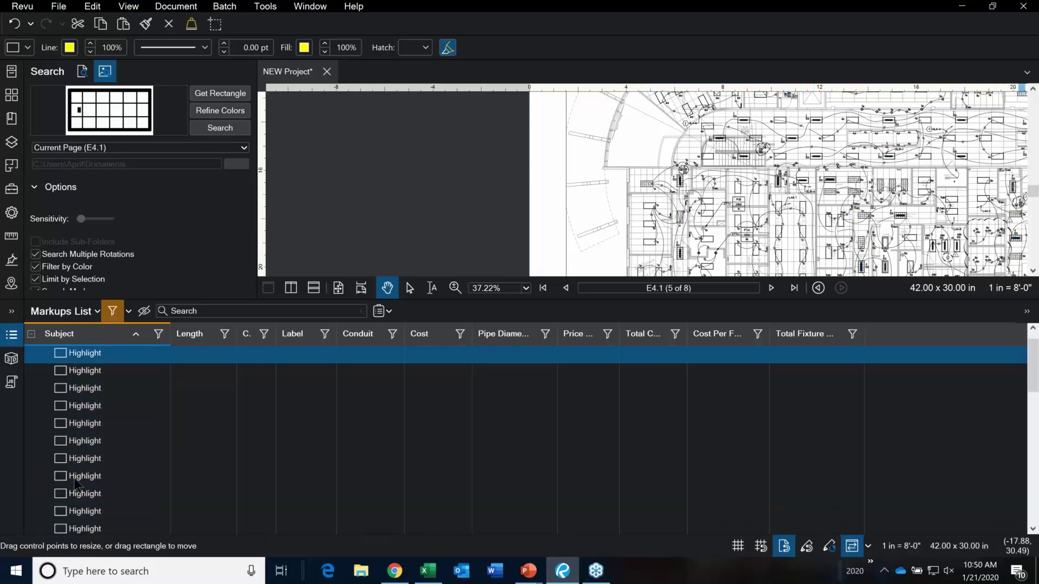
left_click(96, 534)
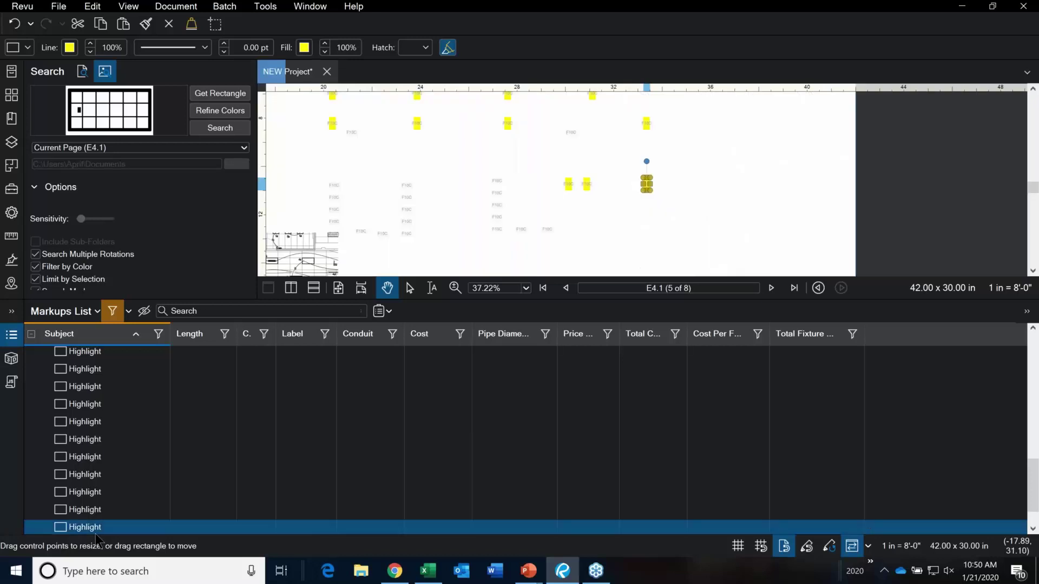
key("Escape")
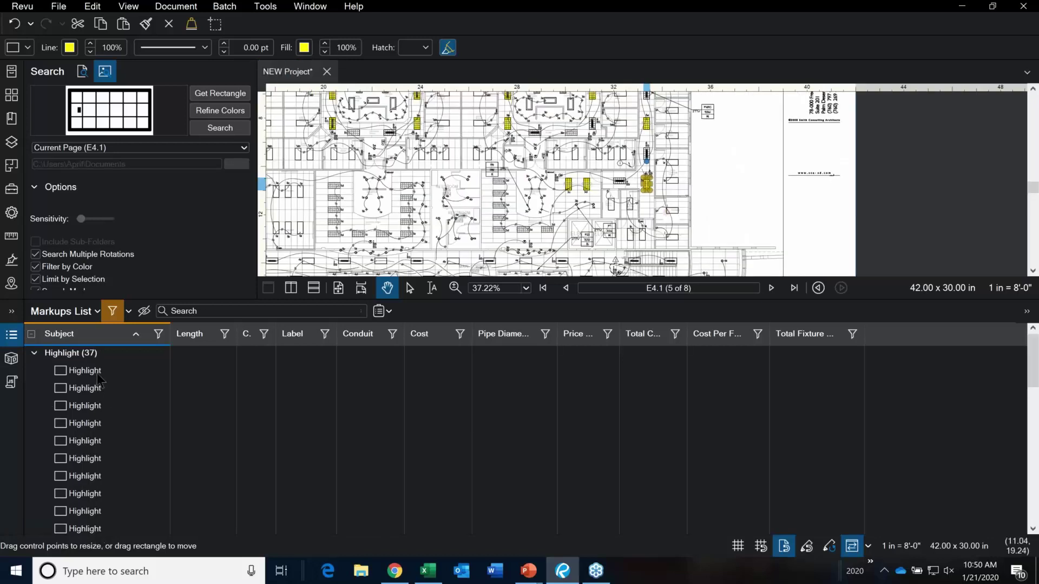
key("ctrl+a")
key("Delete")
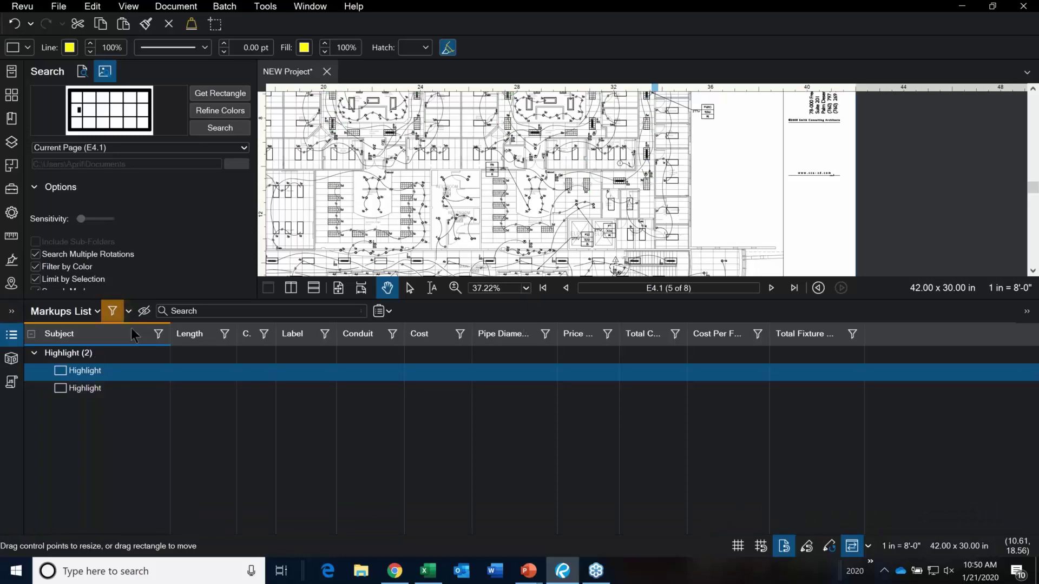
left_click(112, 312)
left_click_drag(430, 344, 436, 531)
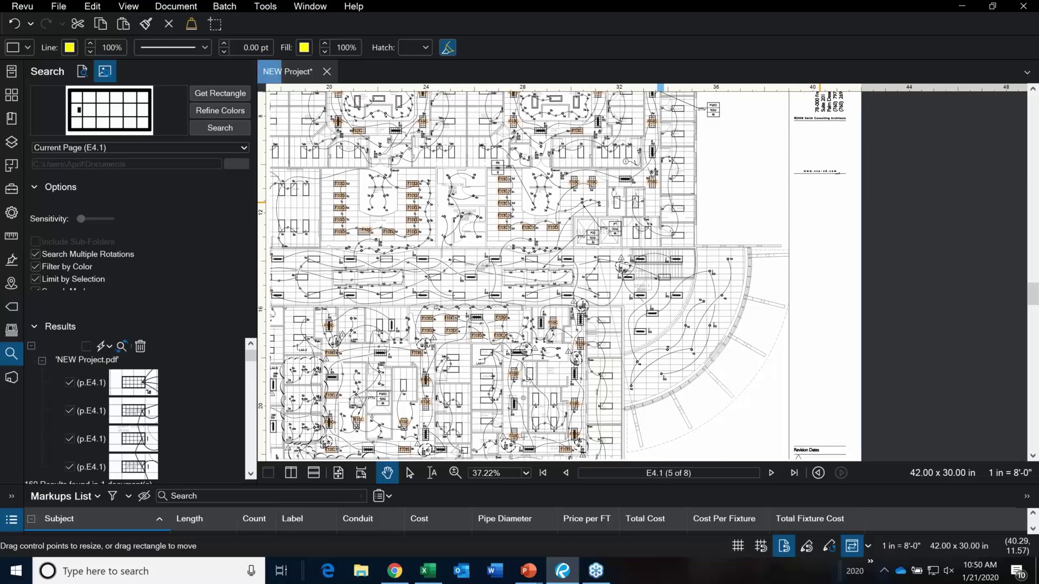
Start picking a new visual search pattern and go to sheet E1.3.
scroll(823, 205, "down", 3)
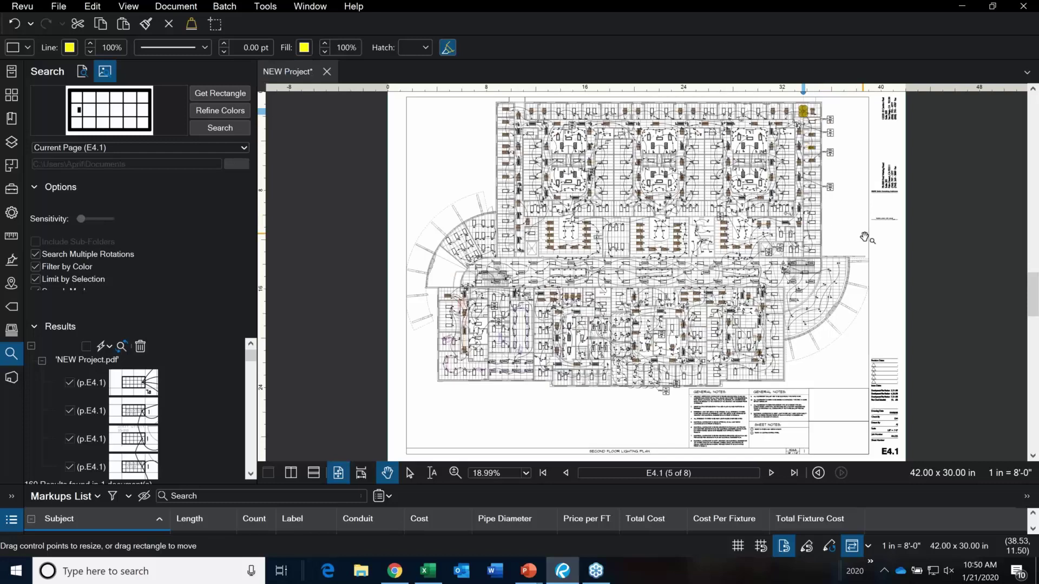
left_click(821, 336)
scroll(820, 336, "up", 6)
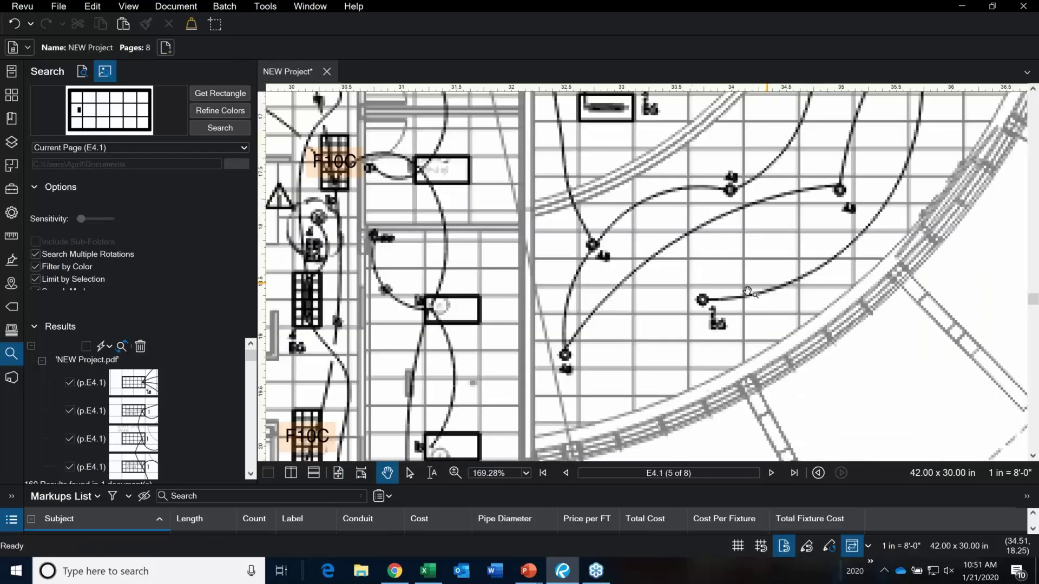
scroll(742, 307, "up", 3)
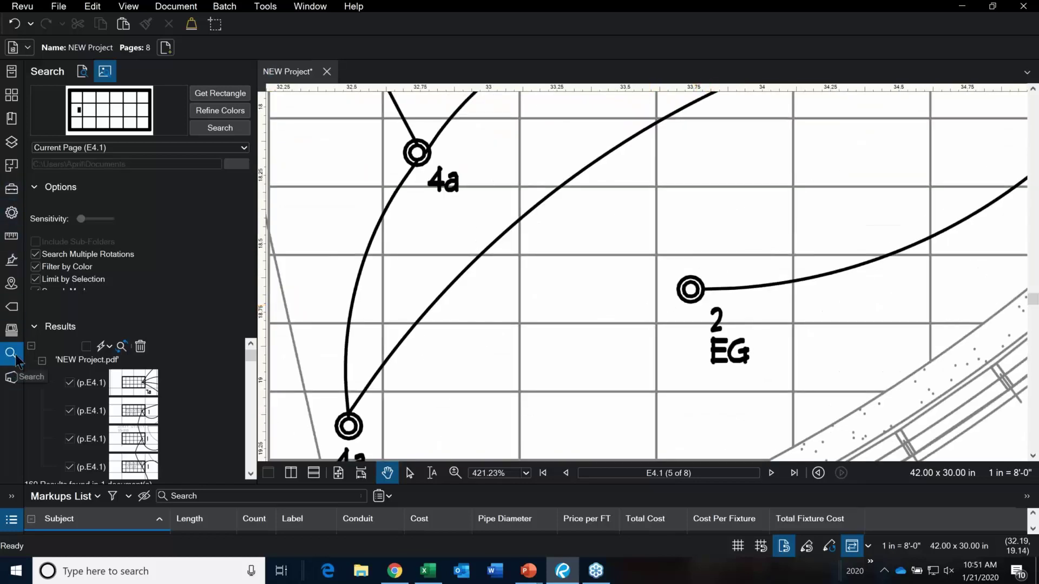
left_click(225, 93)
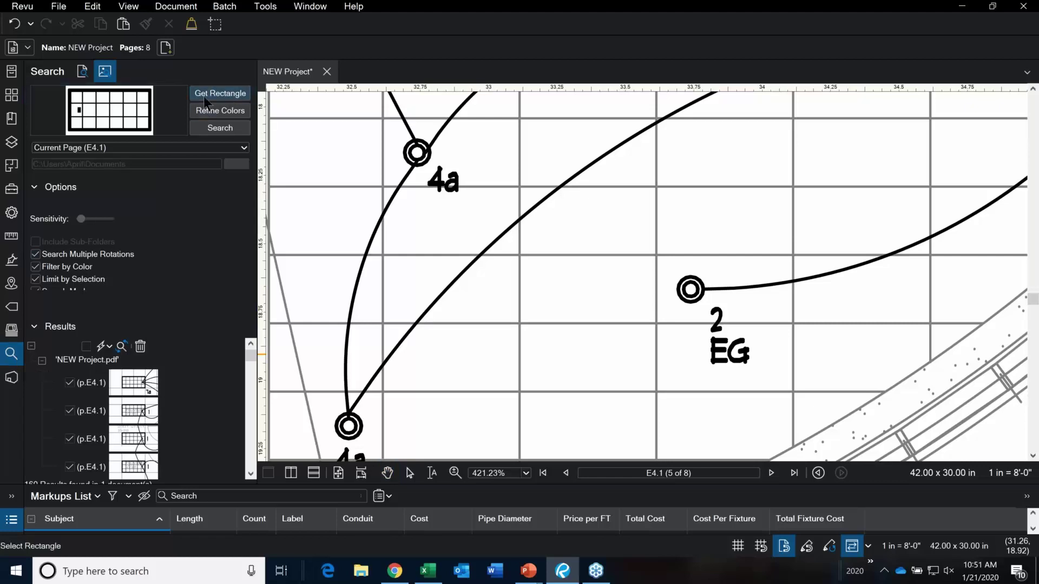
left_click(12, 96)
left_click(172, 139)
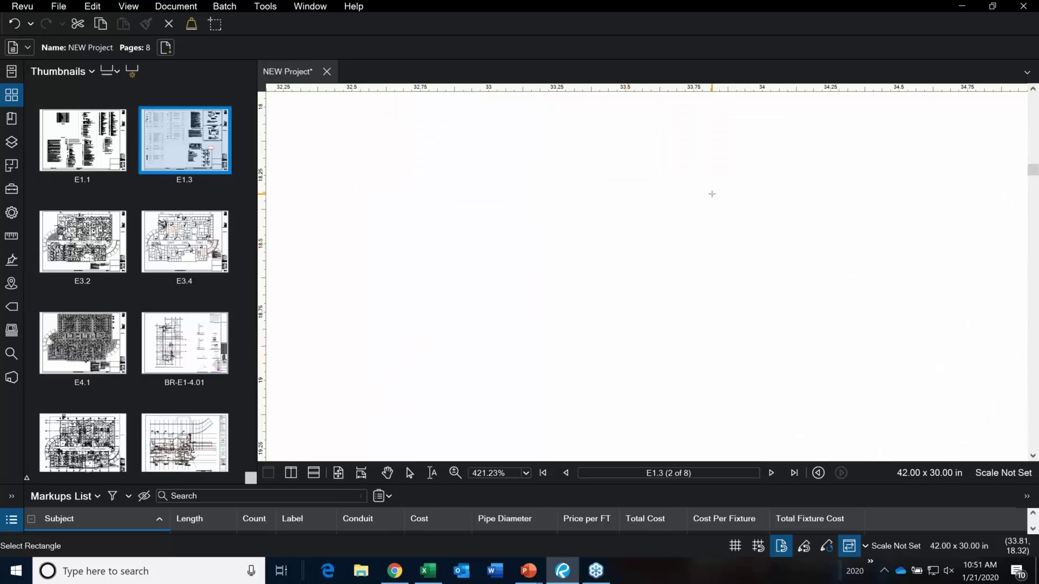
Capture the F7 circle symbol on E1.3 as the search pattern.
scroll(698, 194, "down", 8)
scroll(773, 221, "down", 7)
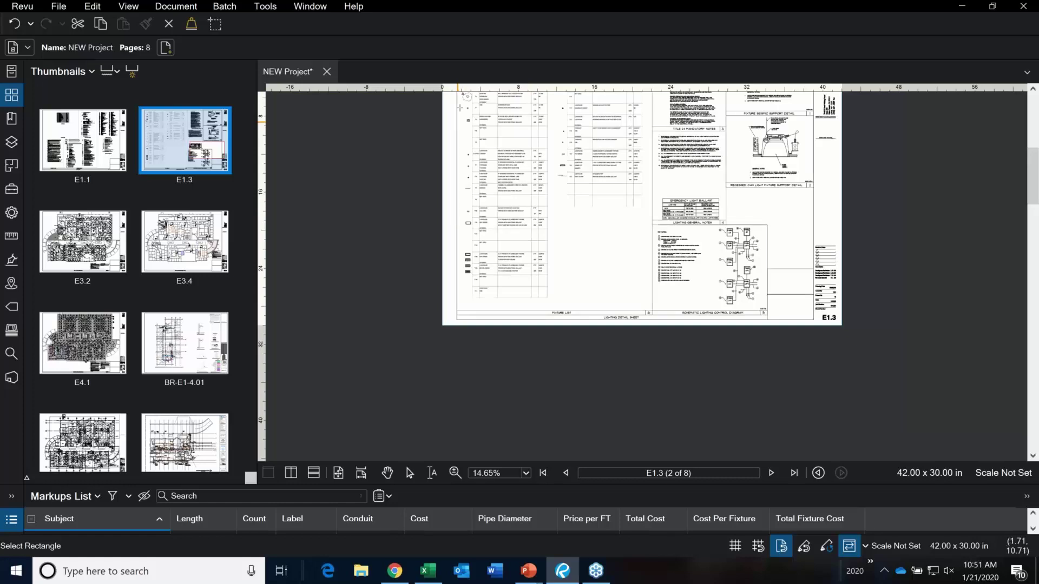
scroll(476, 345, "up", 6)
scroll(476, 345, "up", 9)
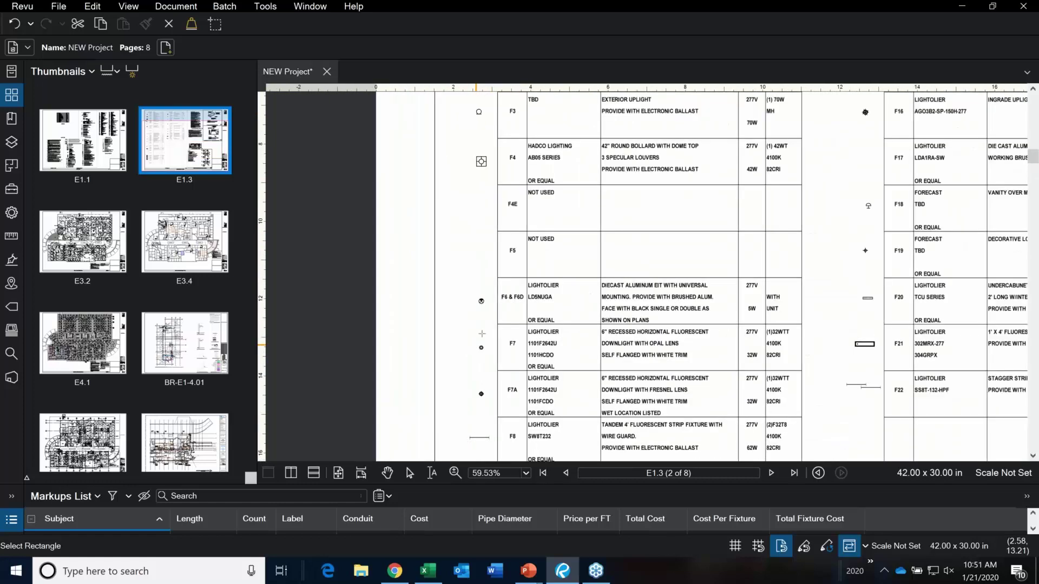
left_click_drag(459, 266, 503, 310)
key("Escape")
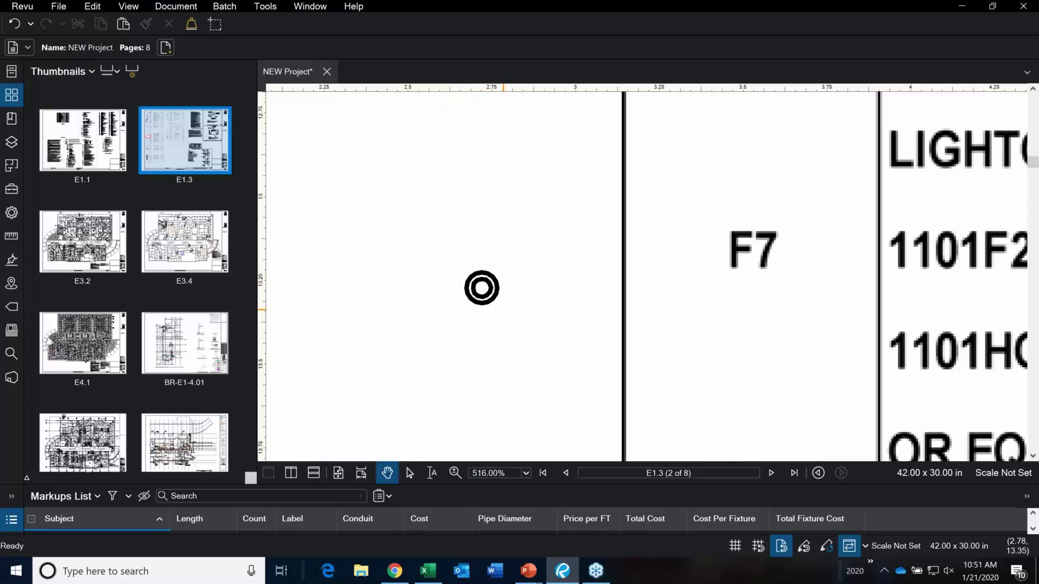
Return to sheet E4.1 with the Visual Search panel showing.
left_click(11, 354)
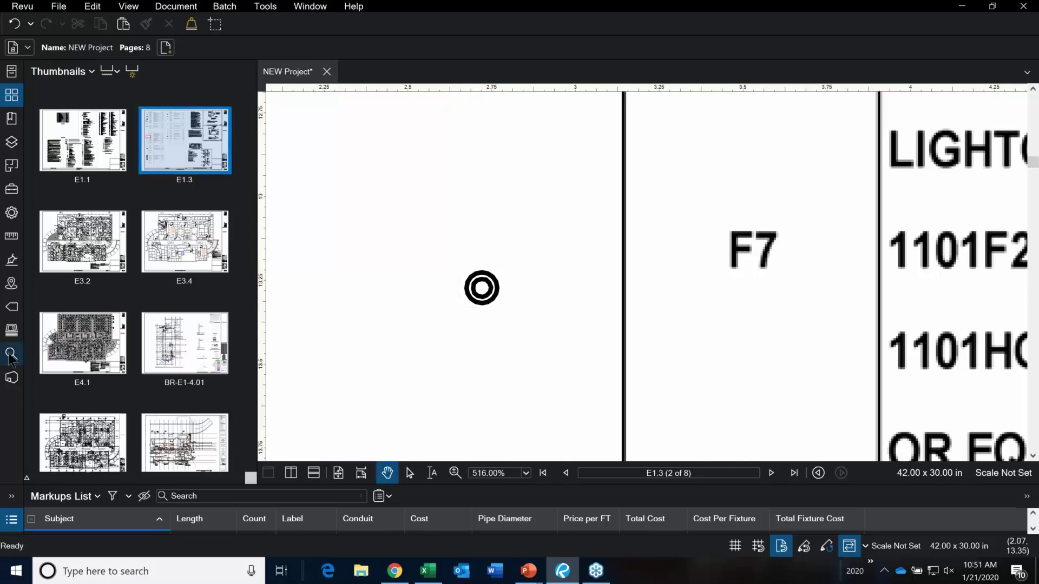
left_click(12, 95)
left_click(115, 342)
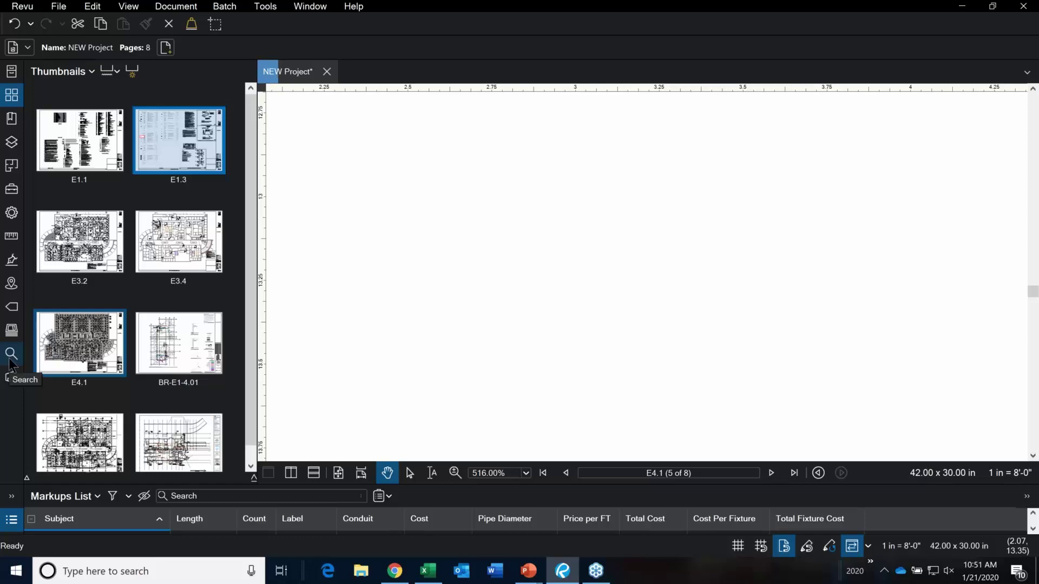
left_click(11, 357)
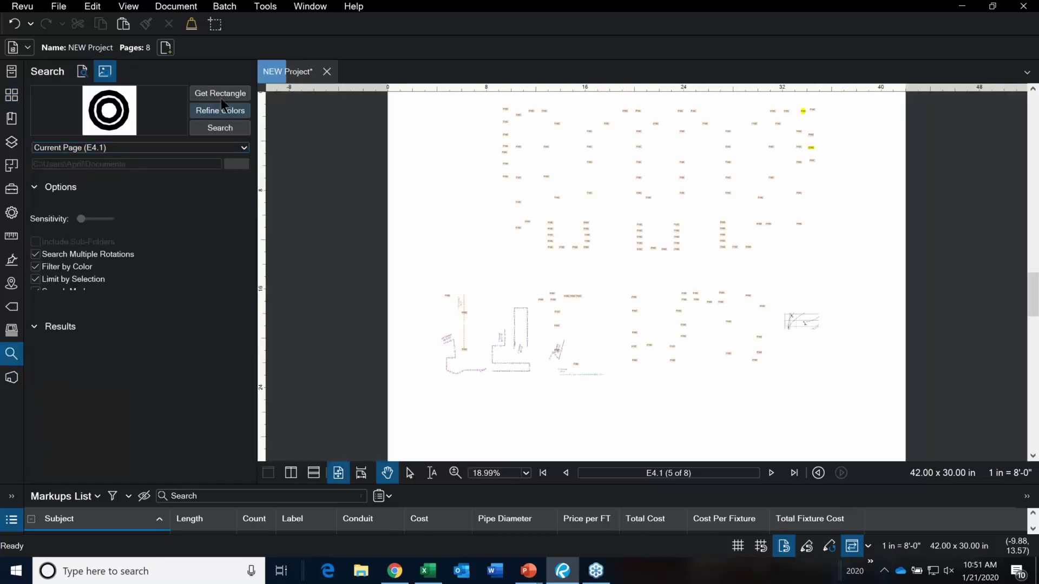
Search E4.1 for the F7 circle symbol and check all 148 results.
left_click(220, 129)
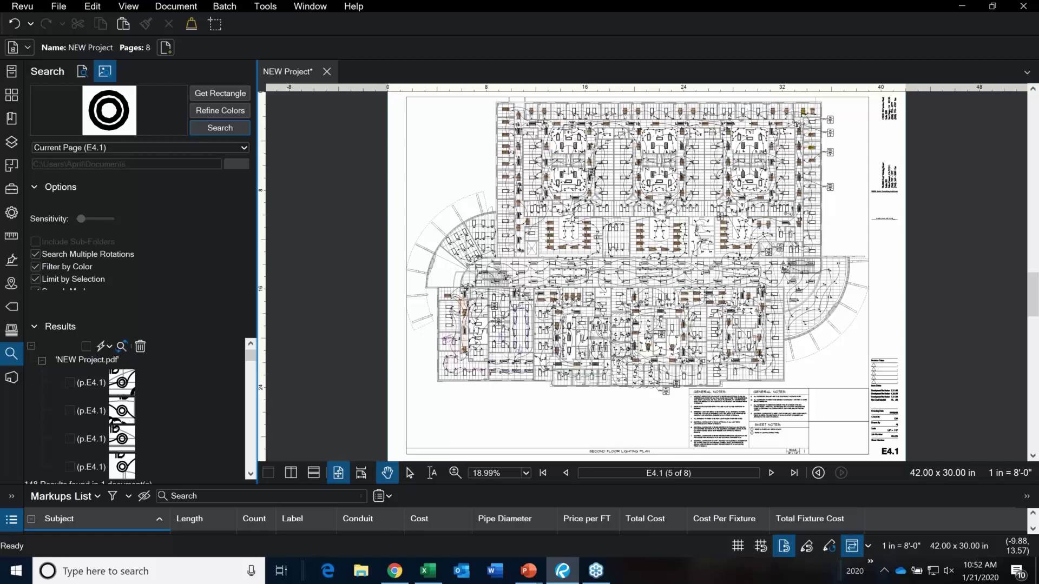
left_click(257, 355)
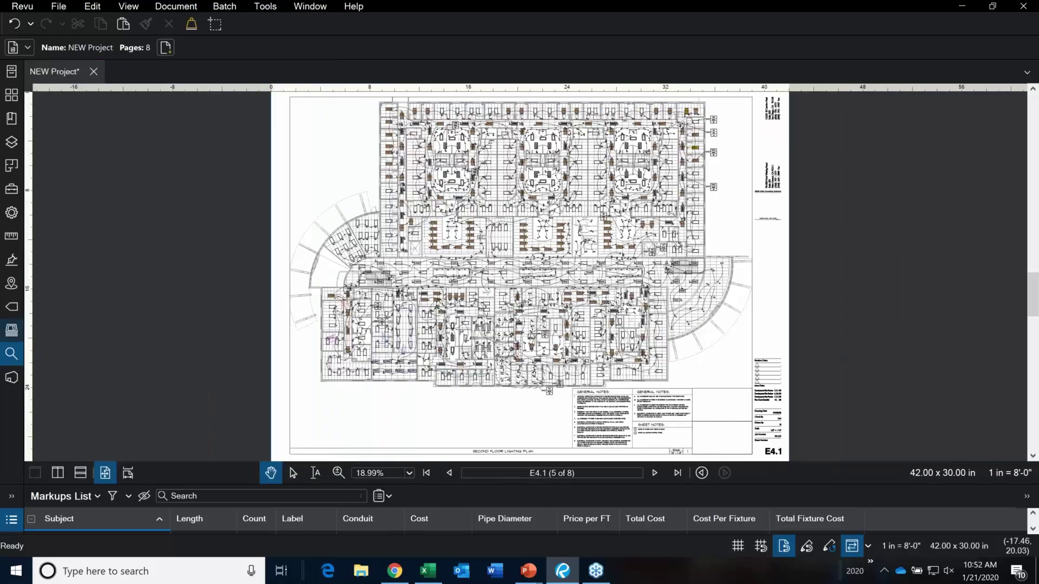
left_click(24, 351)
mouse_move(250, 355)
left_mouse_down()
mouse_move(254, 413)
mouse_move(245, 350)
left_mouse_up()
left_click(86, 347)
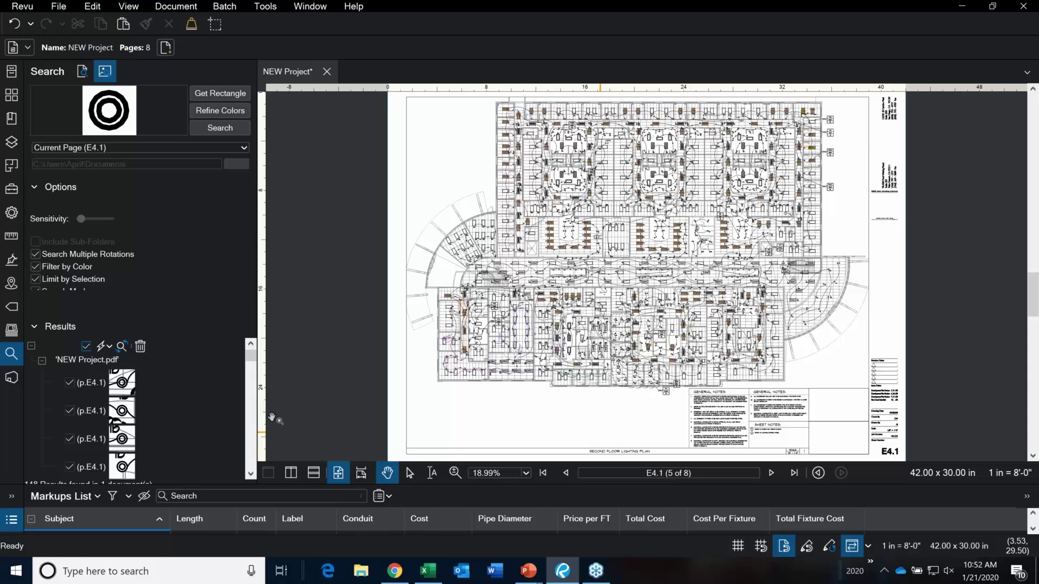
left_click(104, 346)
mouse_move(211, 394)
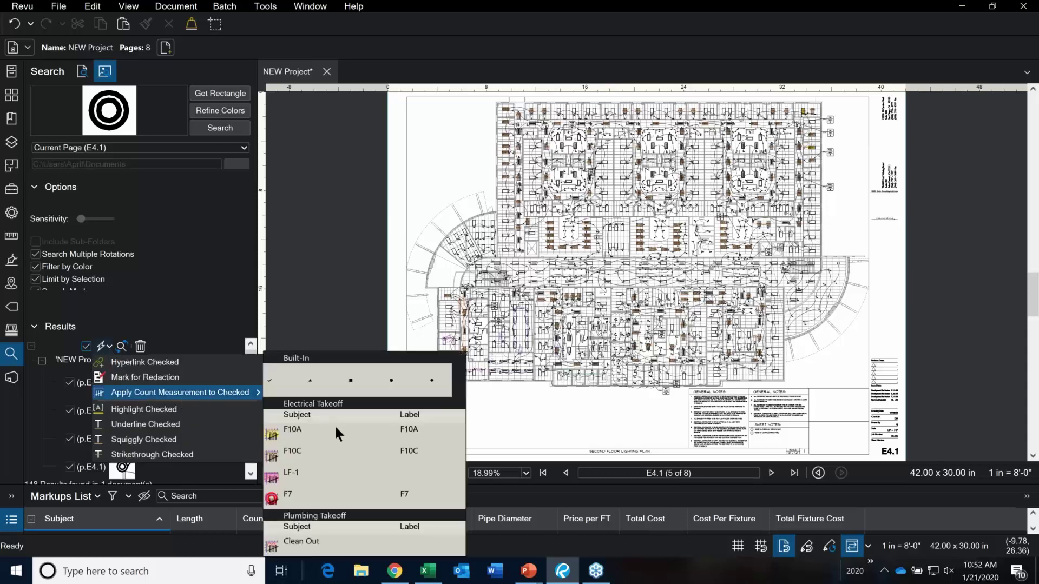
Turn the checked results into an F7 count with a $65.00 cost per fixture.
left_click(333, 497)
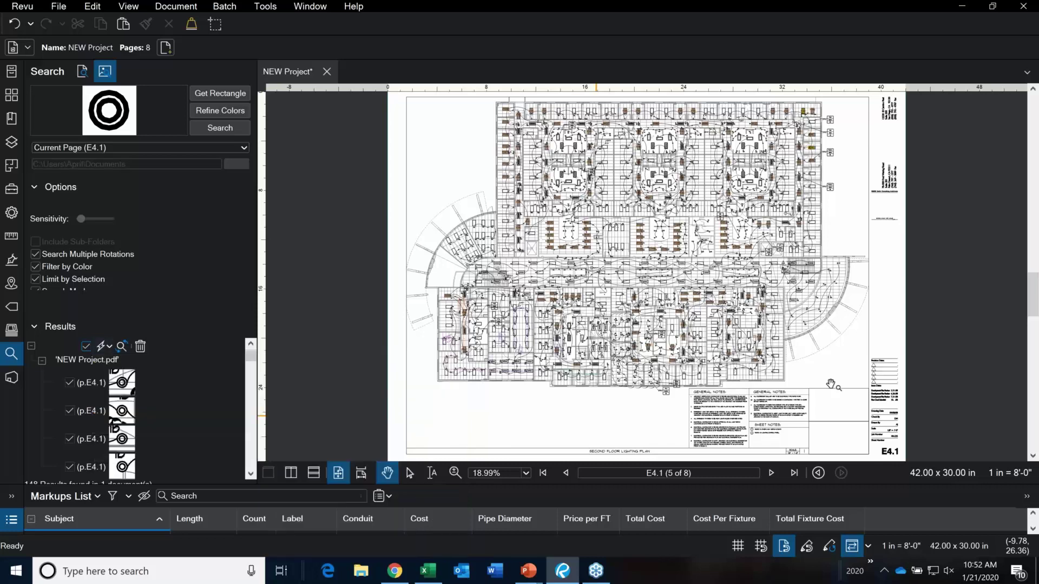
scroll(859, 307, "up", 5)
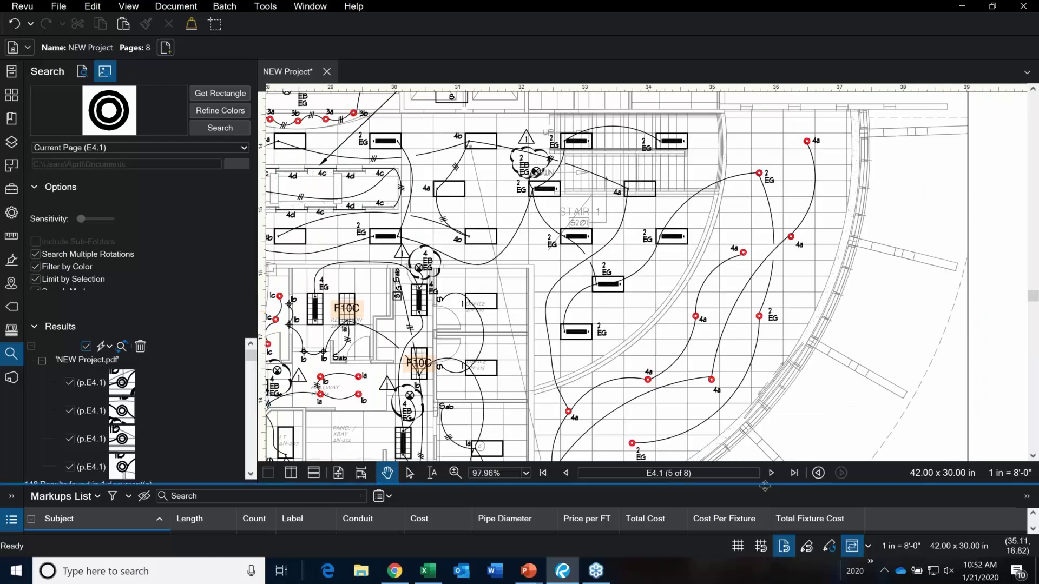
left_click_drag(763, 484, 761, 398)
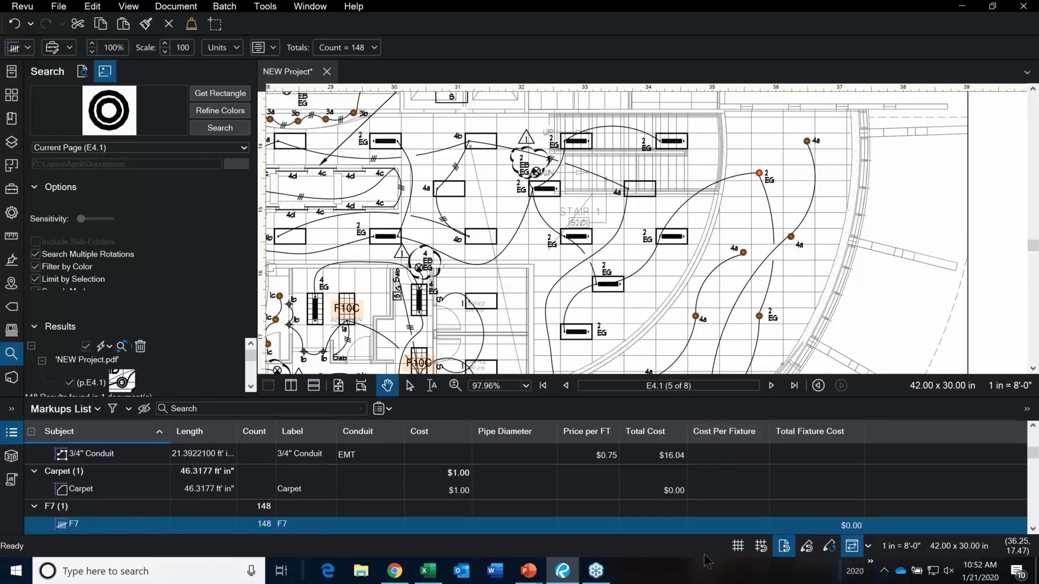
left_click(758, 526)
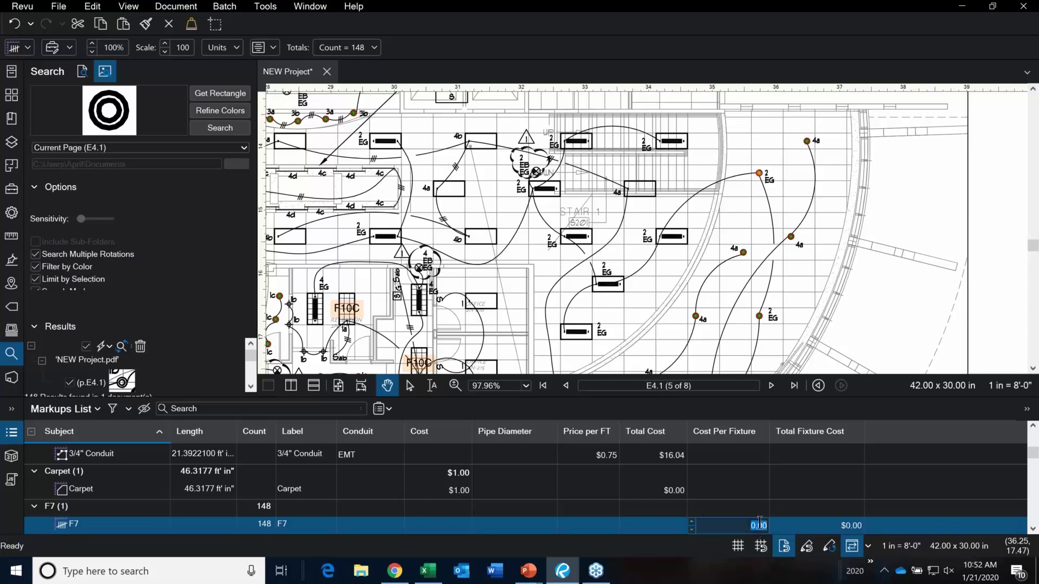
type("65.00")
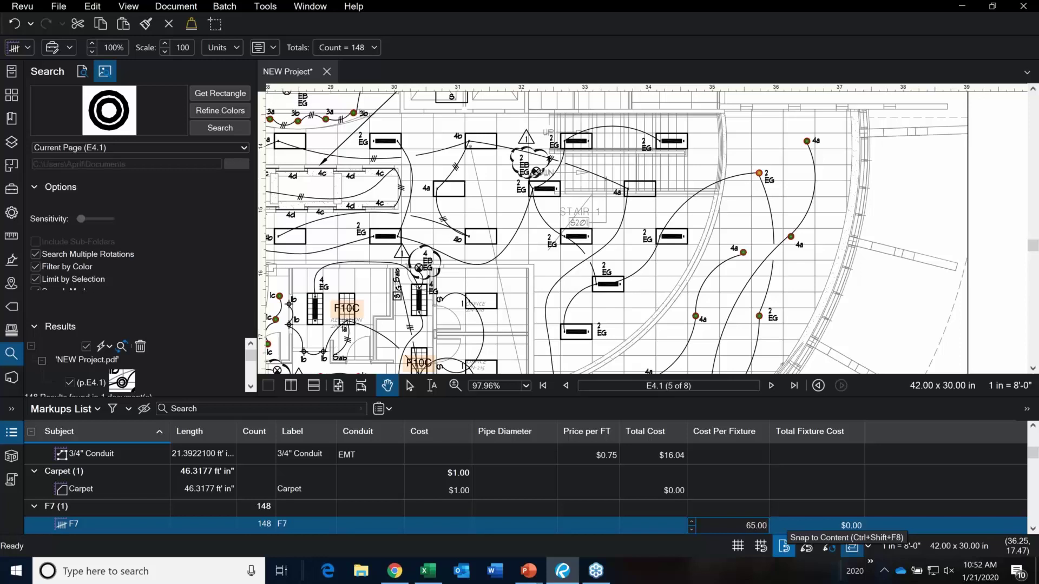
key("Return")
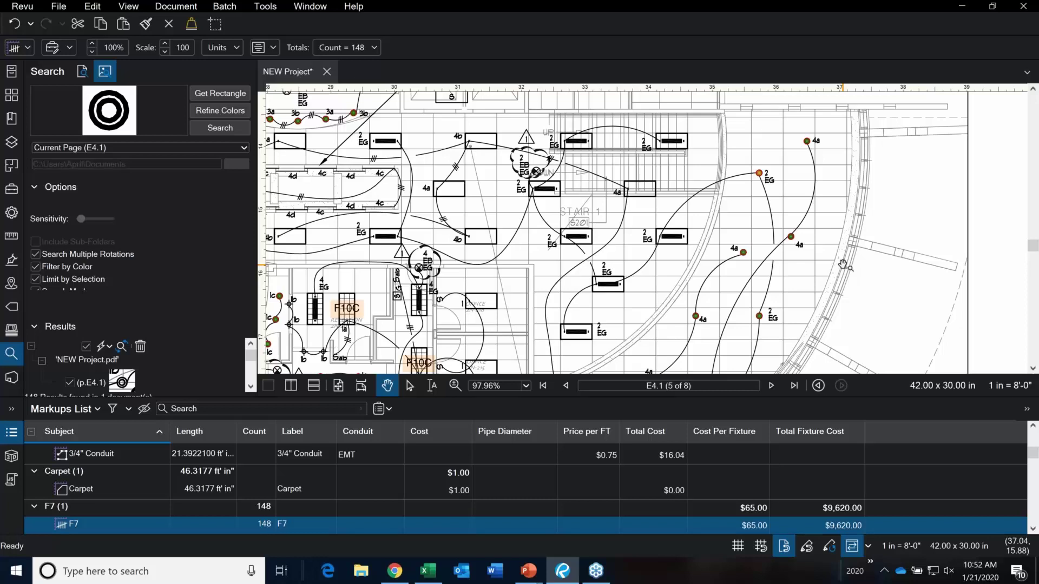
double_click(902, 396)
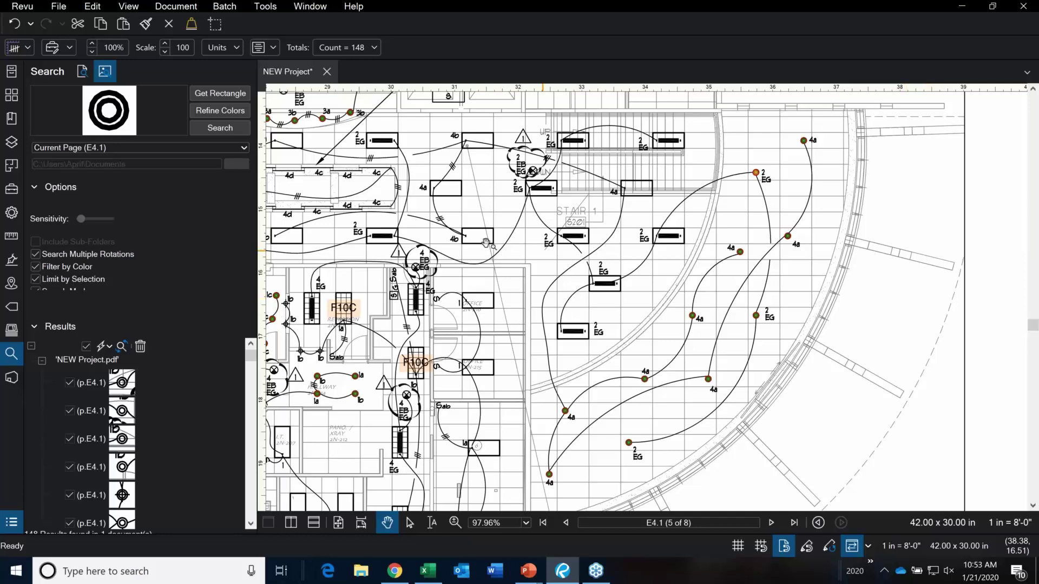
Fit the sheet, reopen the Markups List, and show the Summary formats CSV, XML, PDF, Print.
key("ctrl+0")
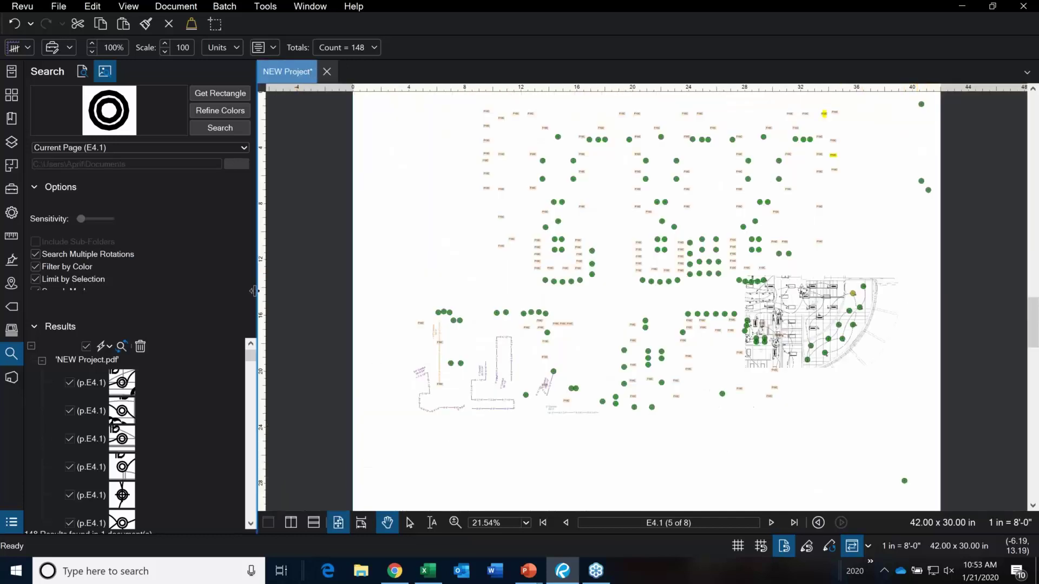
left_click_drag(254, 291, 25, 291)
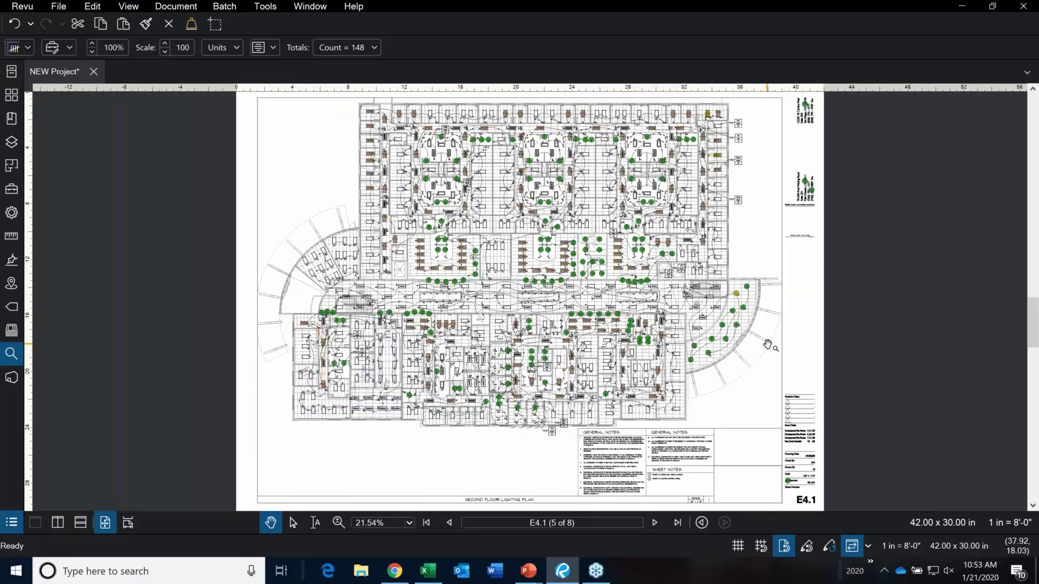
left_click(767, 345)
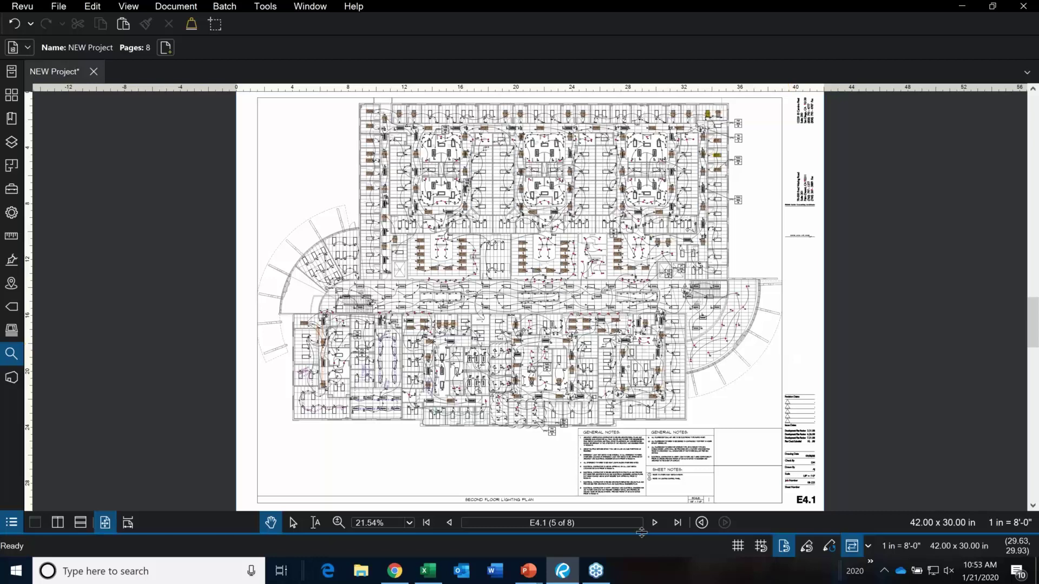
left_click_drag(642, 533, 655, 358)
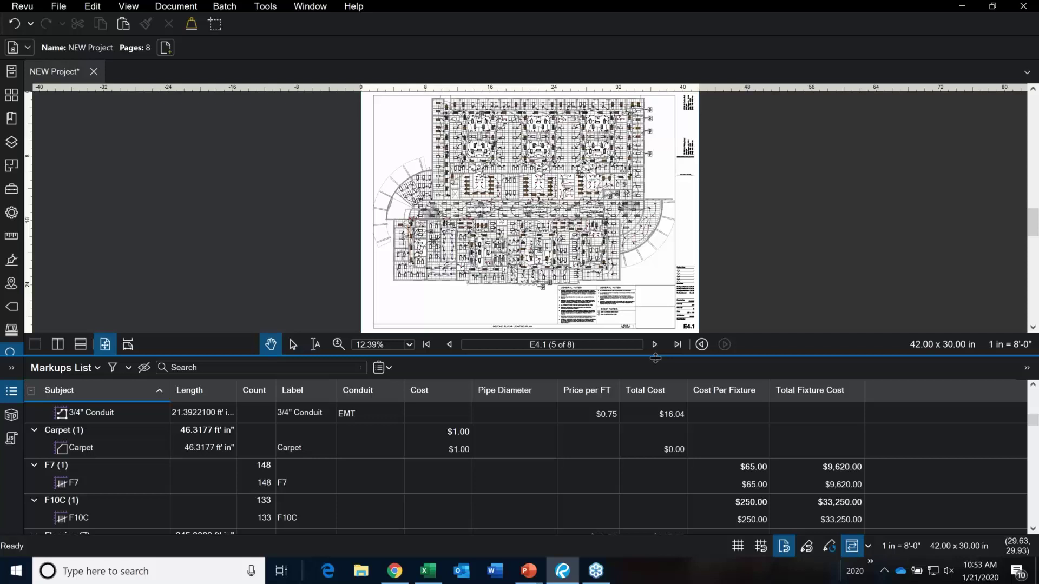
left_click(388, 368)
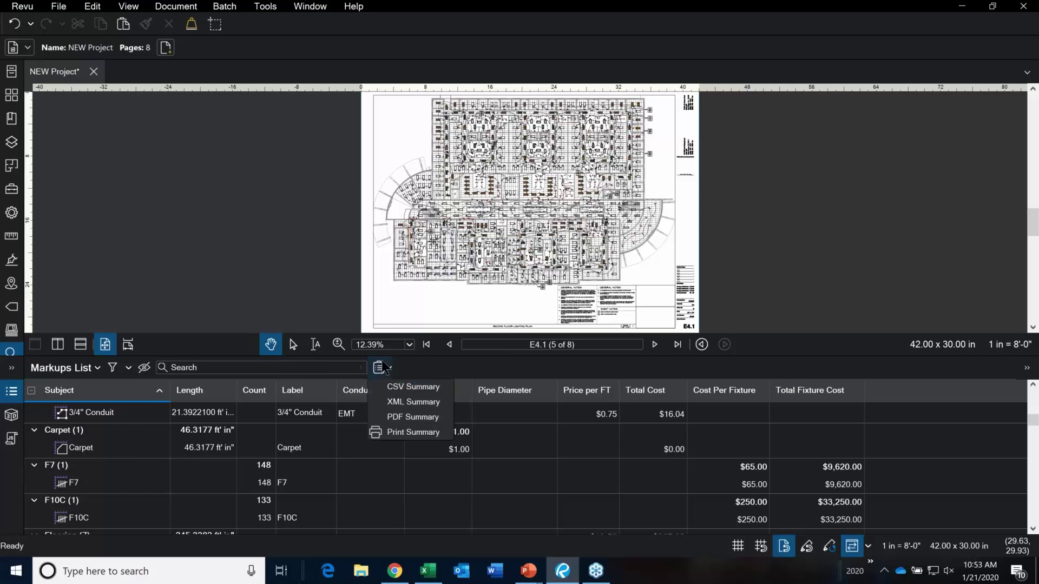
left_click(379, 370)
left_click(379, 369)
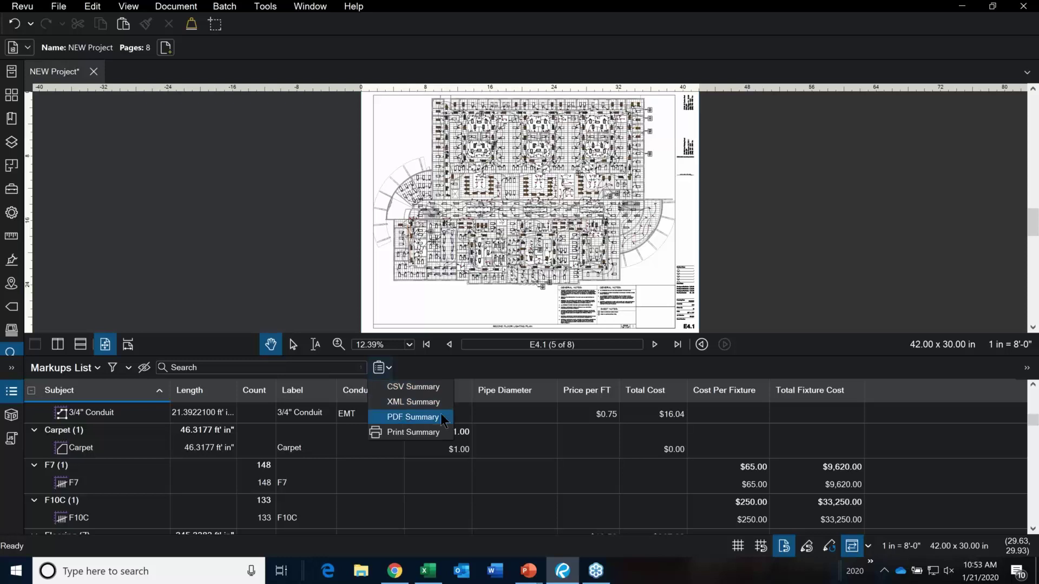
Choose PDF Summary and view the Markup Summary's Columns tab.
left_click(400, 421)
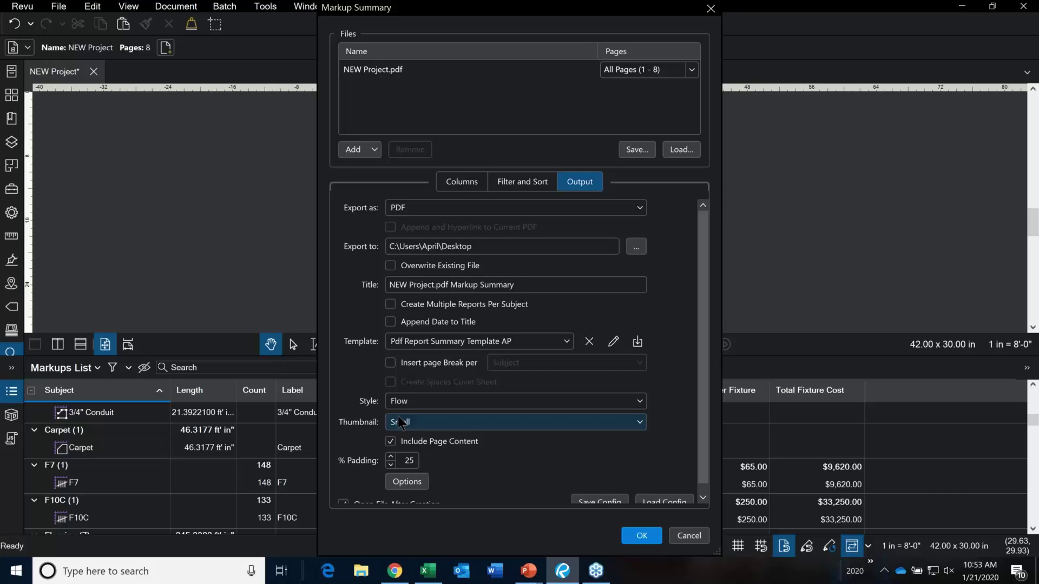
left_click(463, 186)
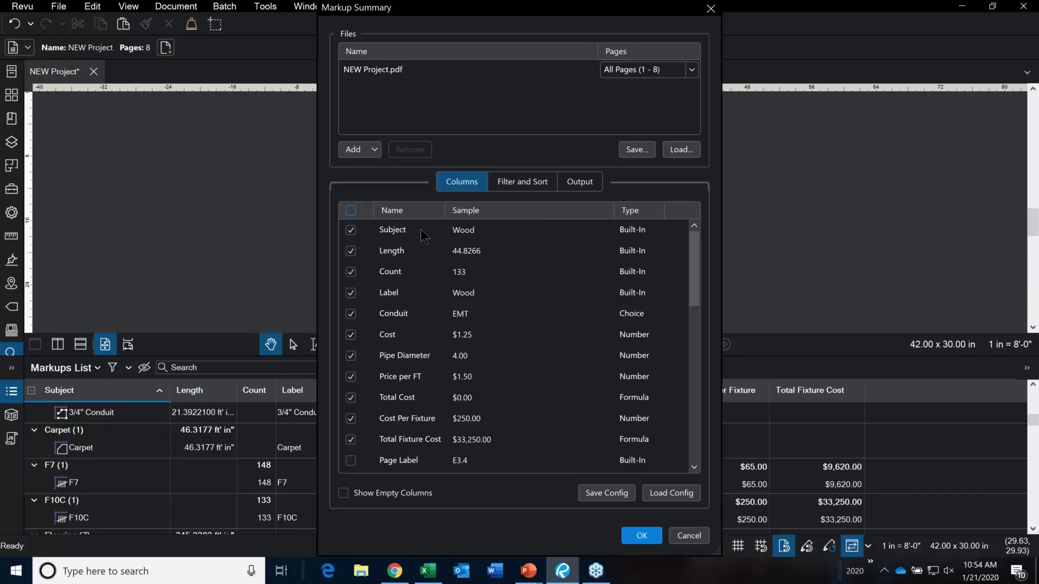
Uncheck Length, Count, Conduit, Pipe Diameter, Cost, Cost Per Fixture and Total Fixture Cost.
left_click(354, 253)
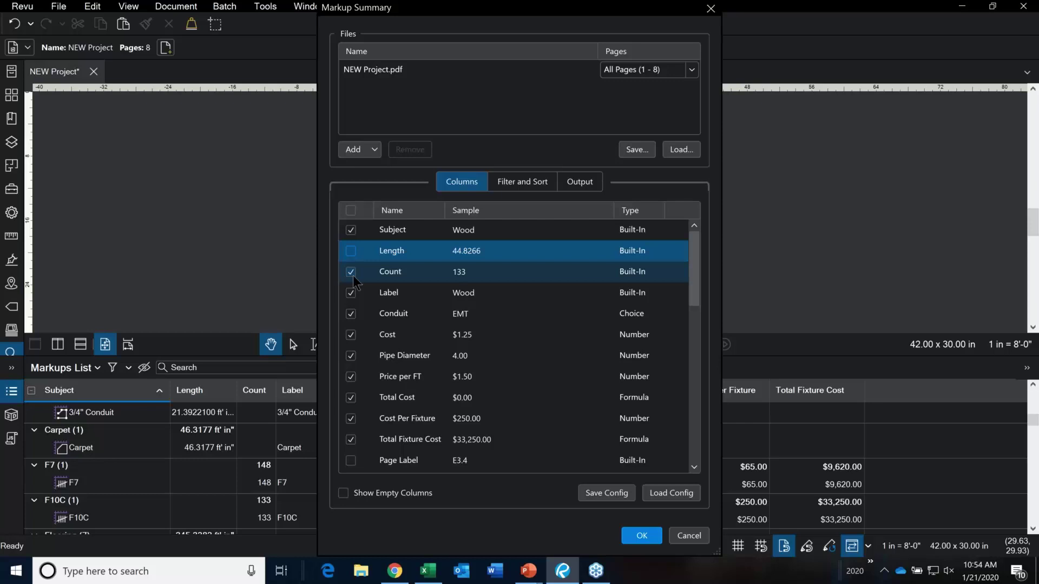
left_click(352, 275)
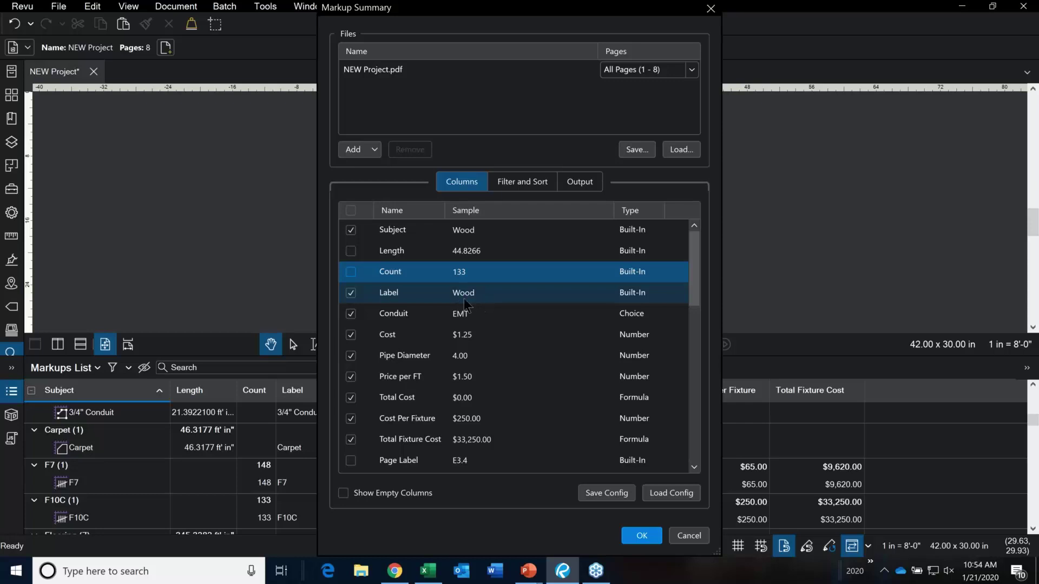
left_click(351, 314)
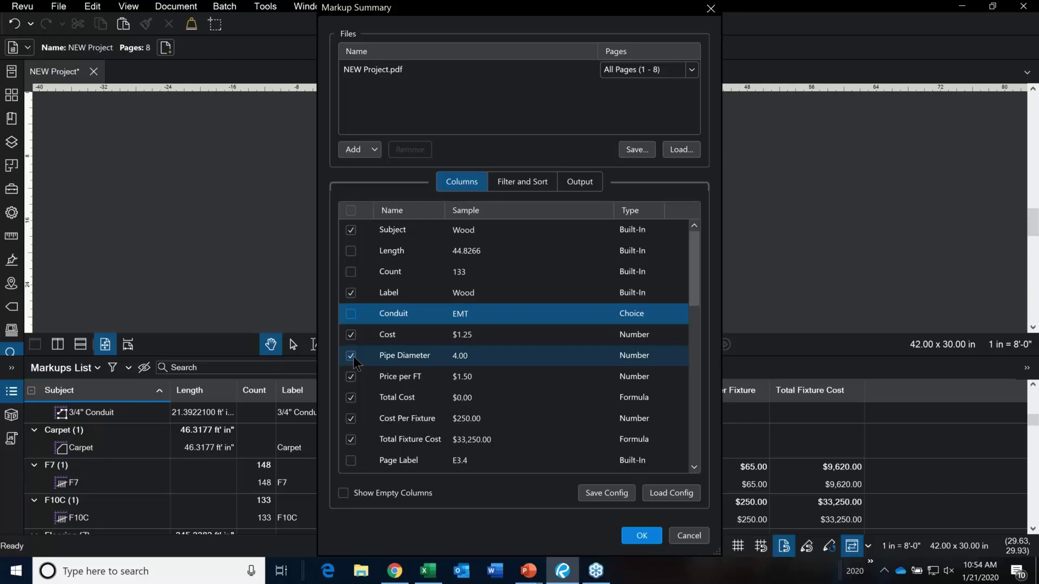
left_click(351, 356)
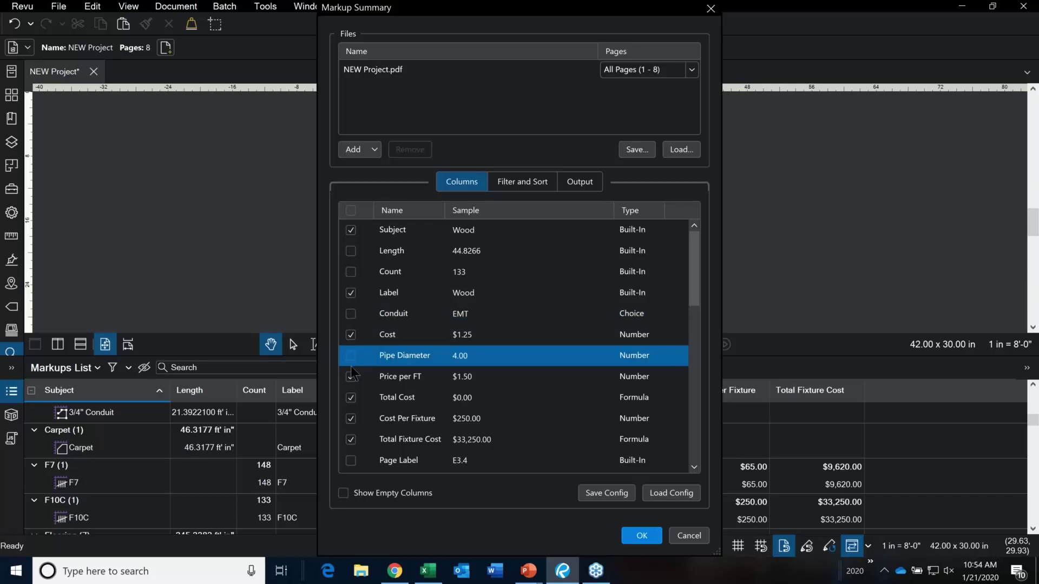
left_click(350, 335)
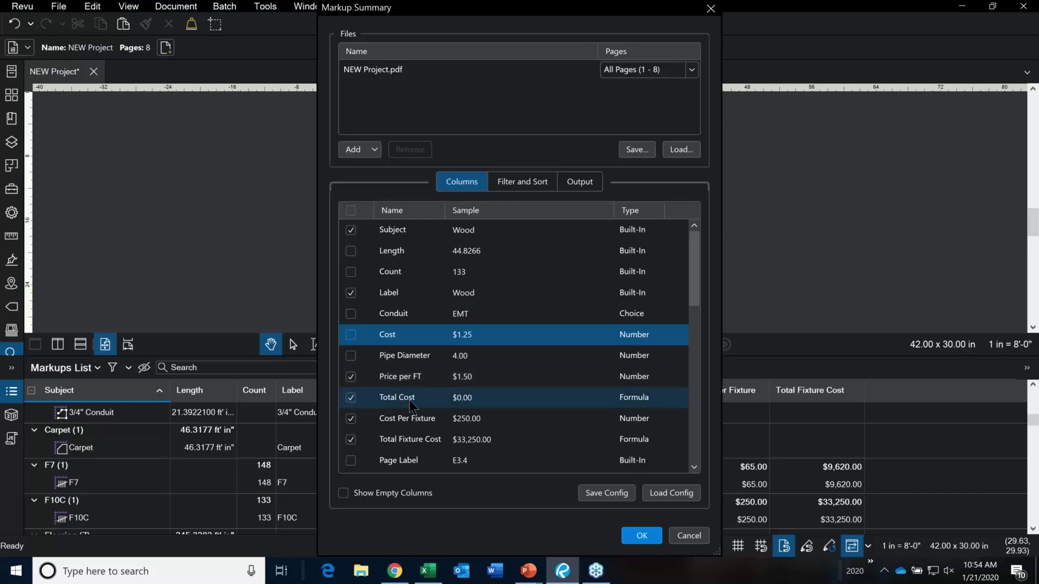
left_click(351, 419)
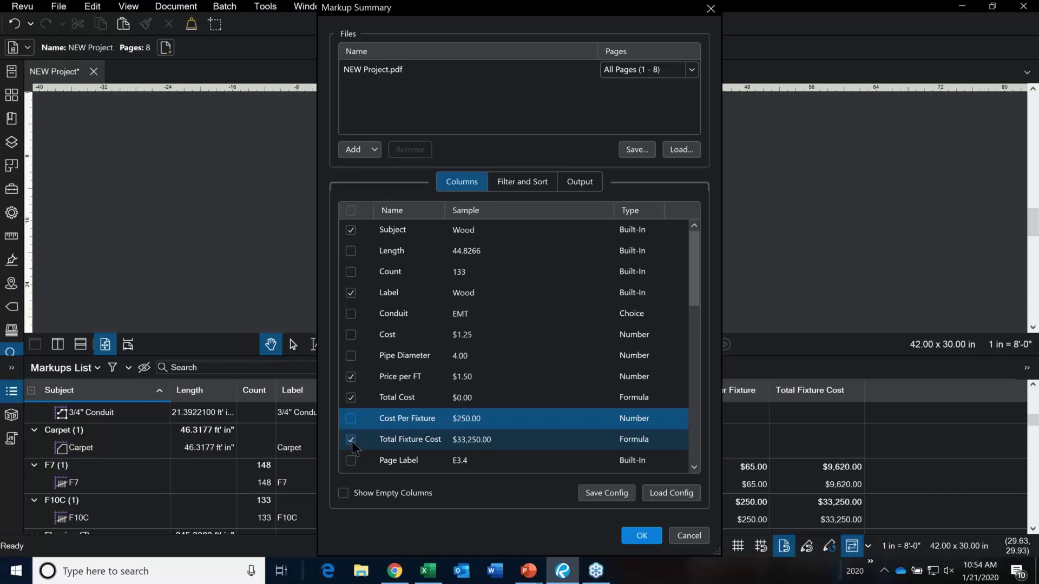
left_click(351, 440)
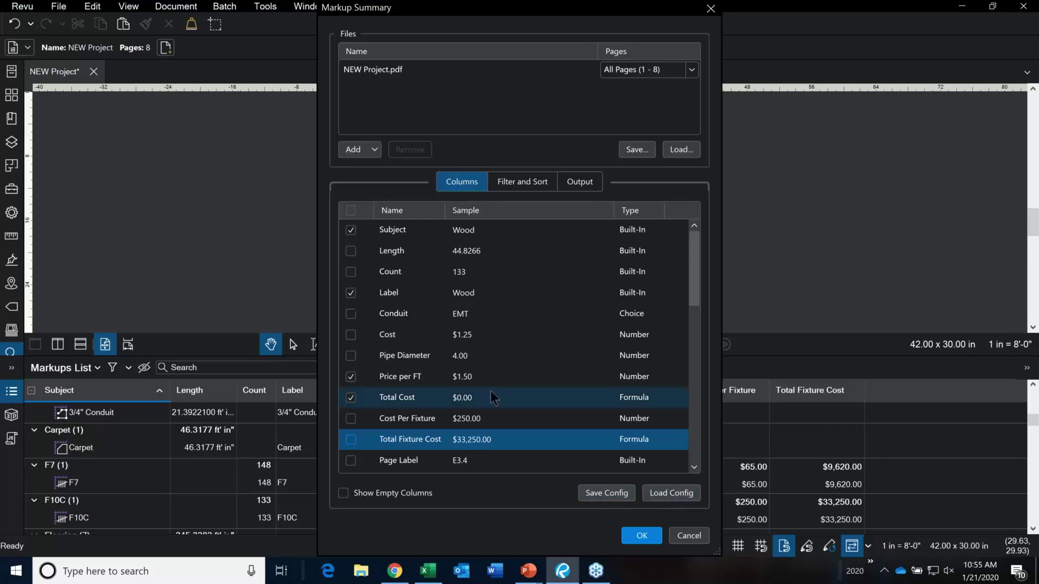
Filter the report subjects to F10C and F7, and re-include the Length column.
left_click(525, 181)
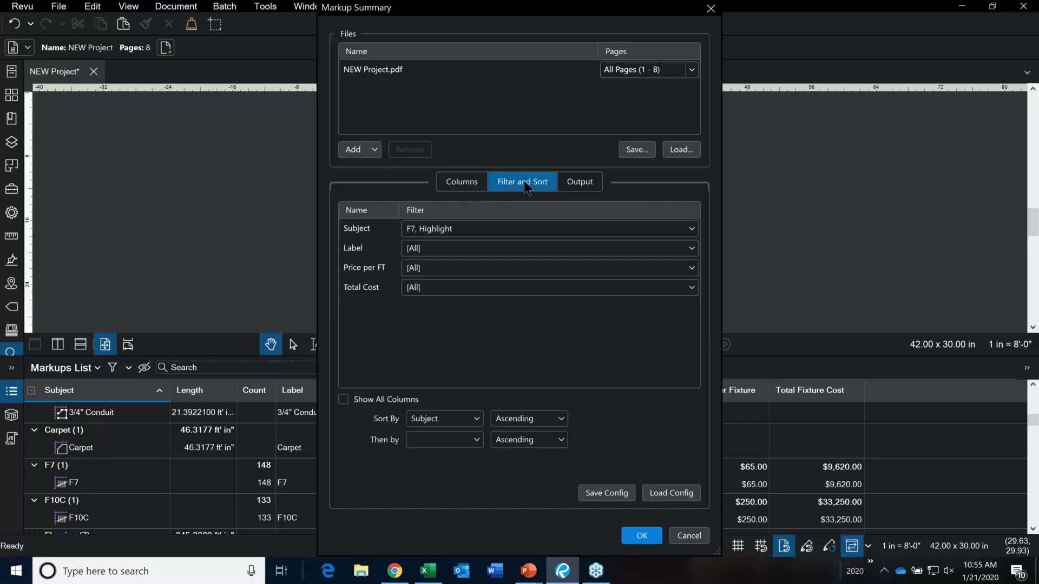
left_click(476, 232)
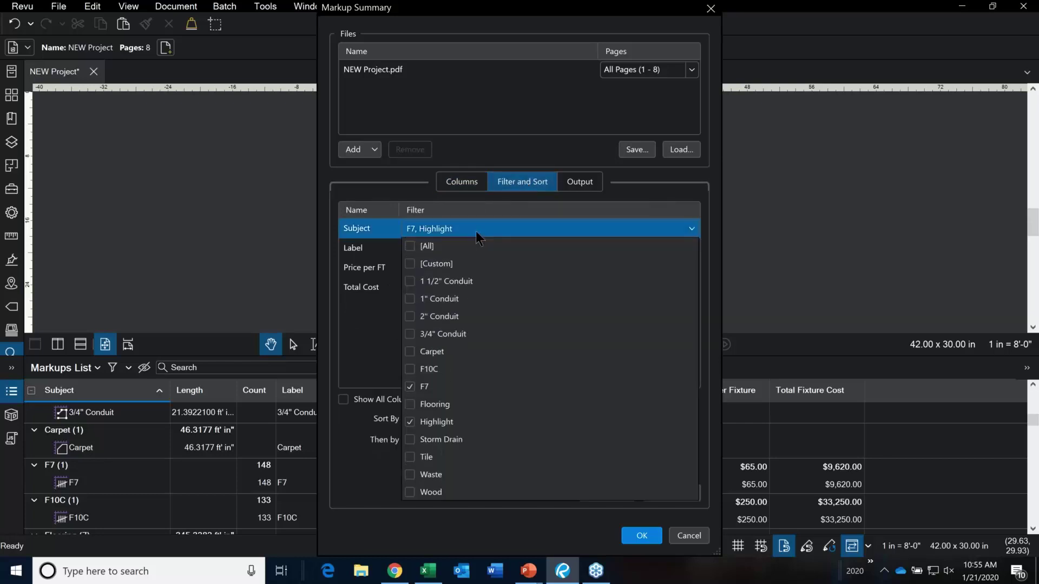
left_click(410, 245)
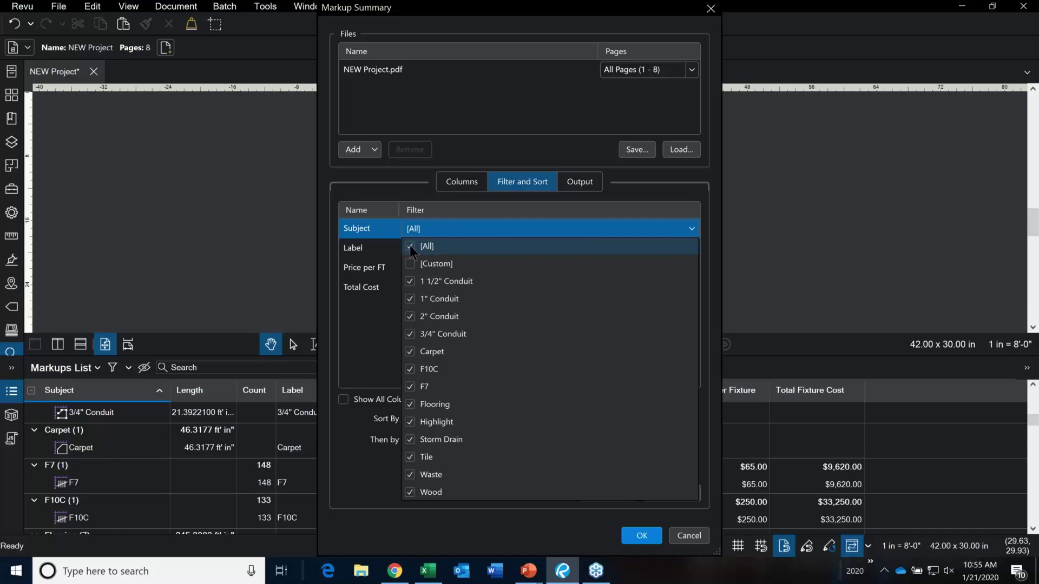
left_click(409, 371)
left_click(410, 386)
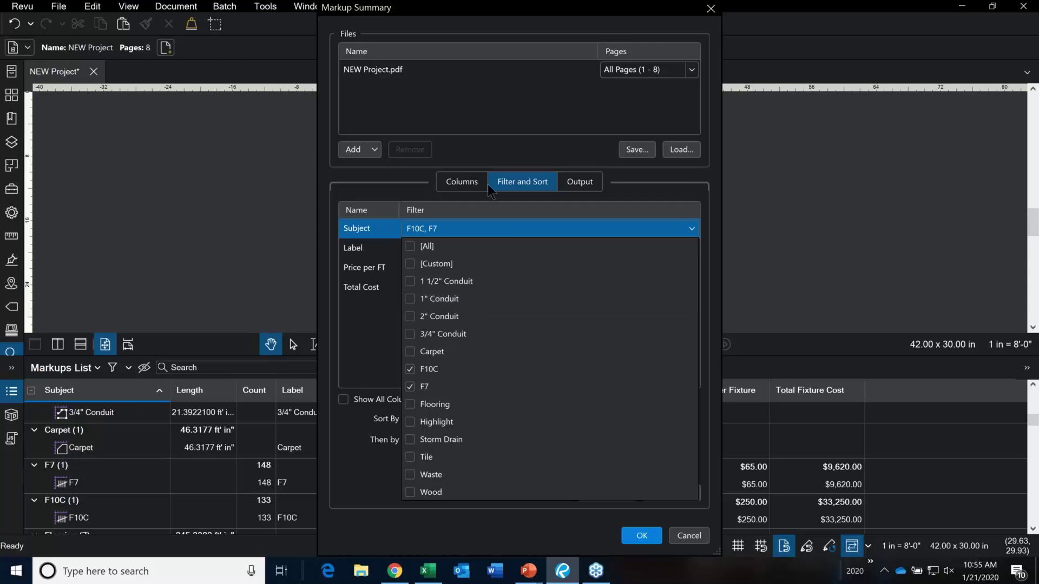
left_click(460, 222)
left_click(475, 186)
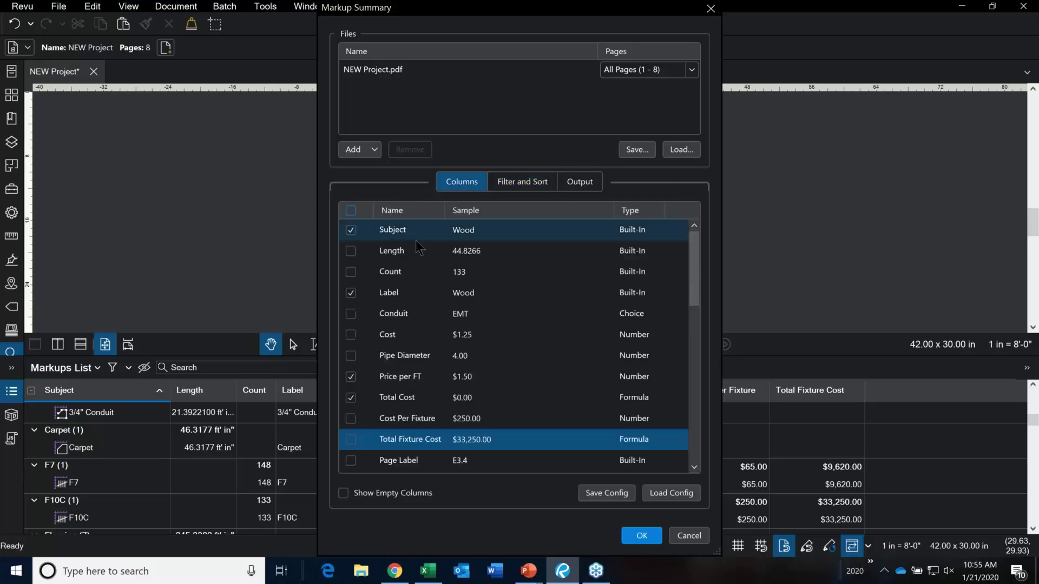
left_click(351, 251)
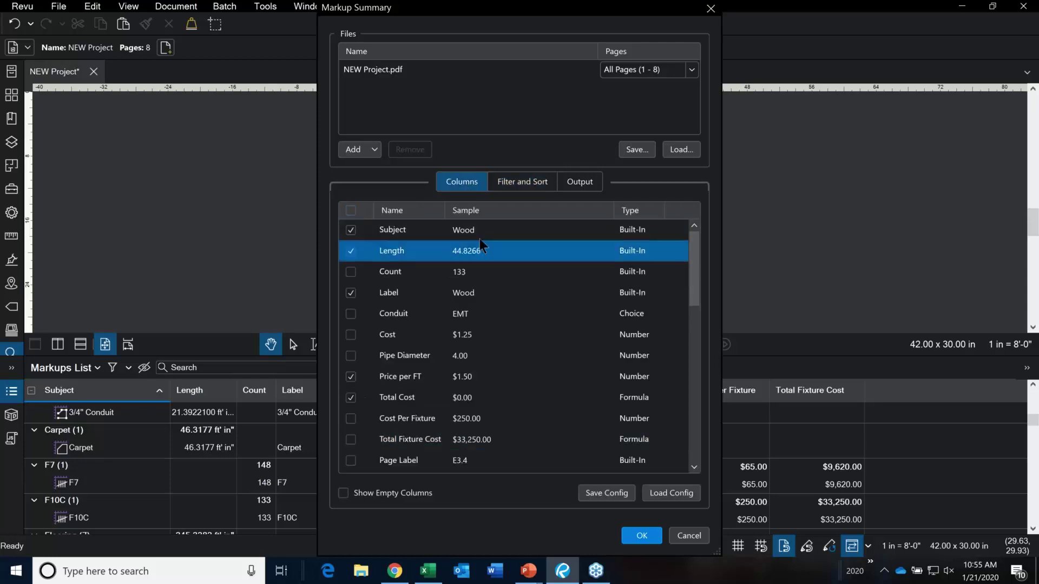
left_click(521, 186)
Add 1 1/2", 1", 2" and 3/4" Conduit to the subject filter and sort by Label.
left_click(440, 230)
left_click(437, 229)
left_click(411, 281)
left_click(410, 300)
left_click(410, 315)
left_click(410, 334)
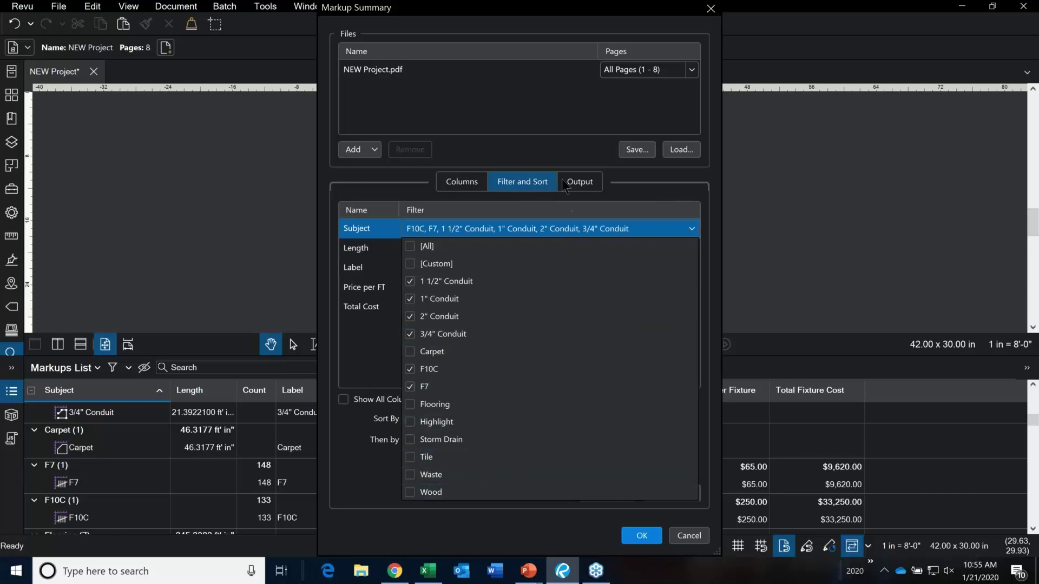
left_click(582, 181)
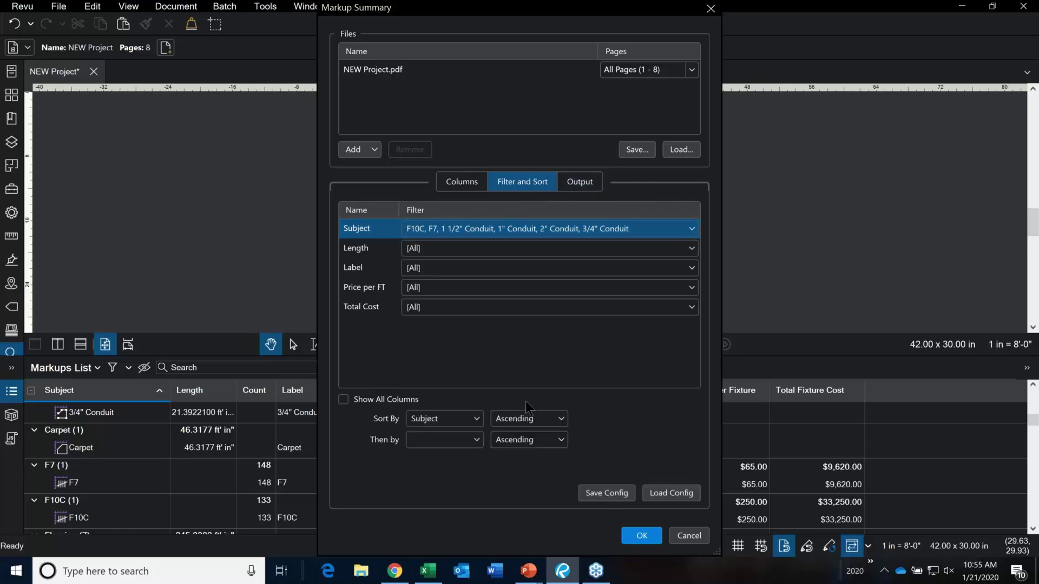
left_click(476, 419)
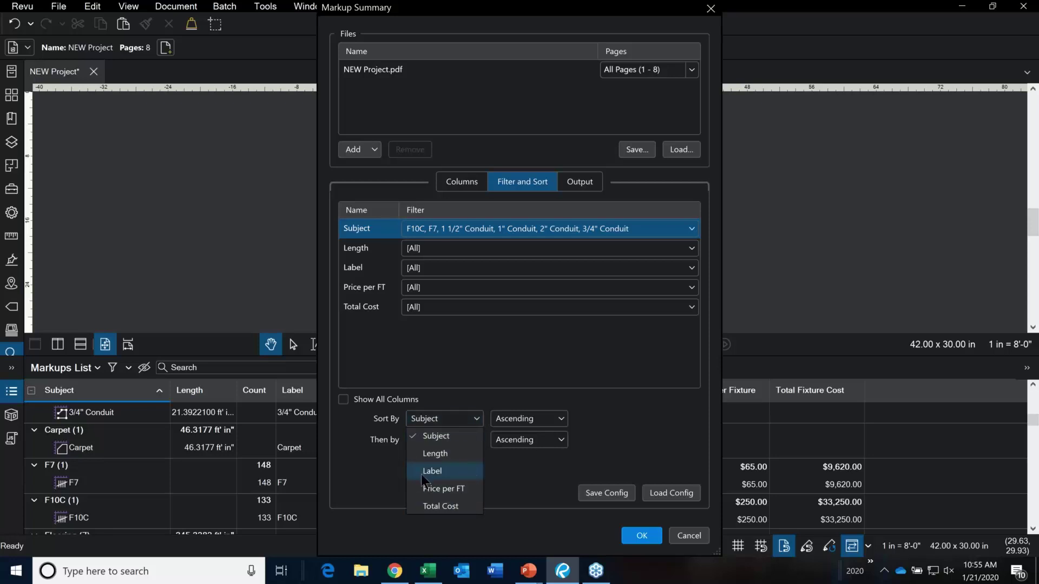
left_click(453, 472)
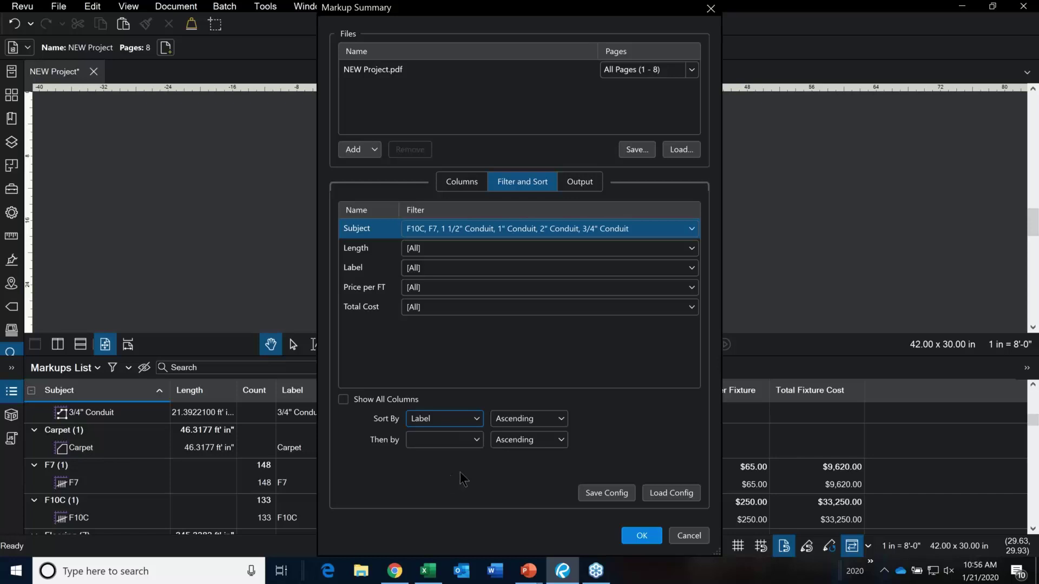
left_click(581, 182)
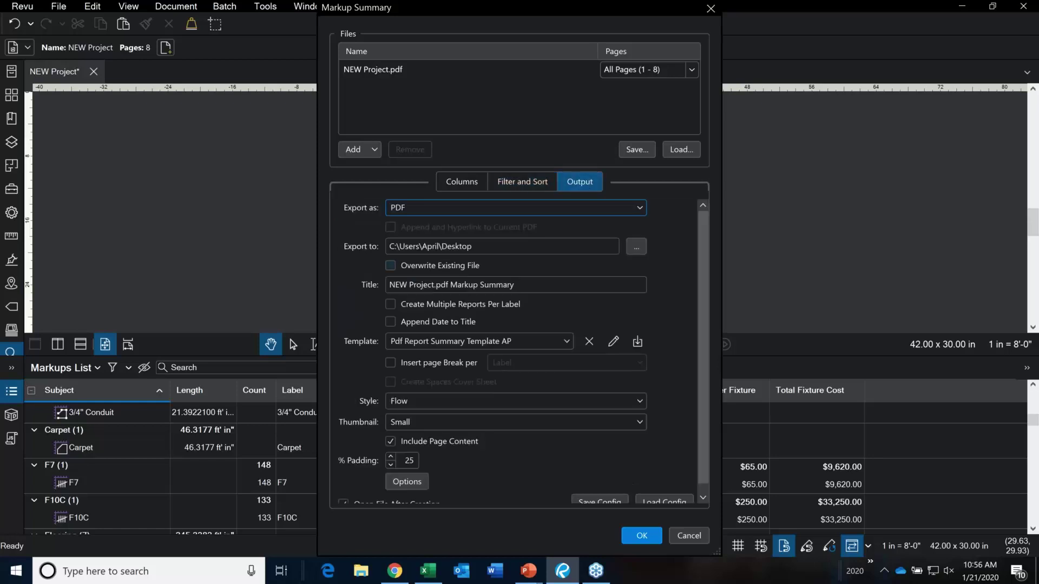
Title the summary report 'Lighting Estimate', use Medium thumbnails, and create the PDF report.
left_click_drag(520, 284, 205, 262)
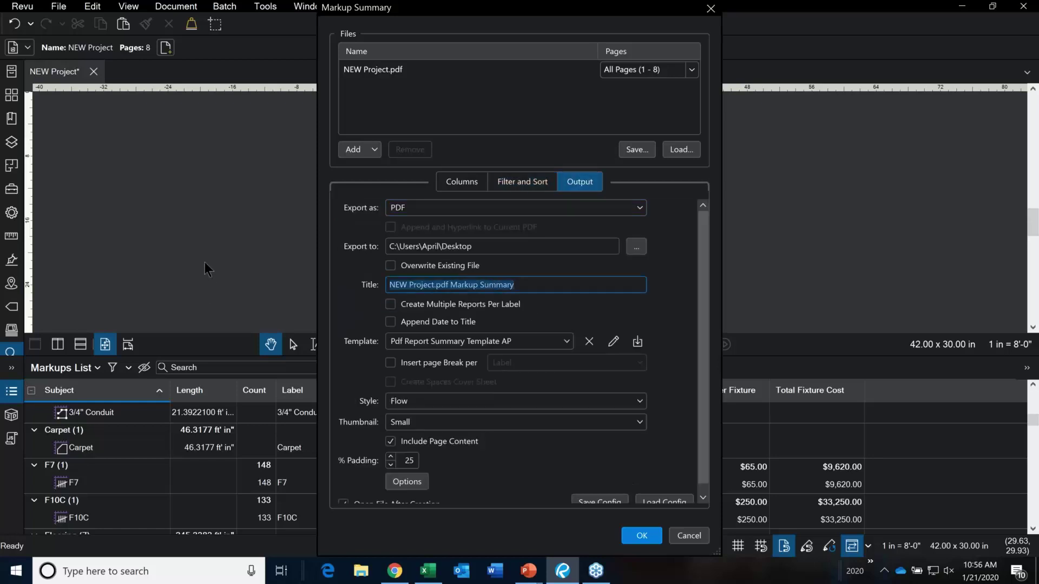
type("Lighting ")
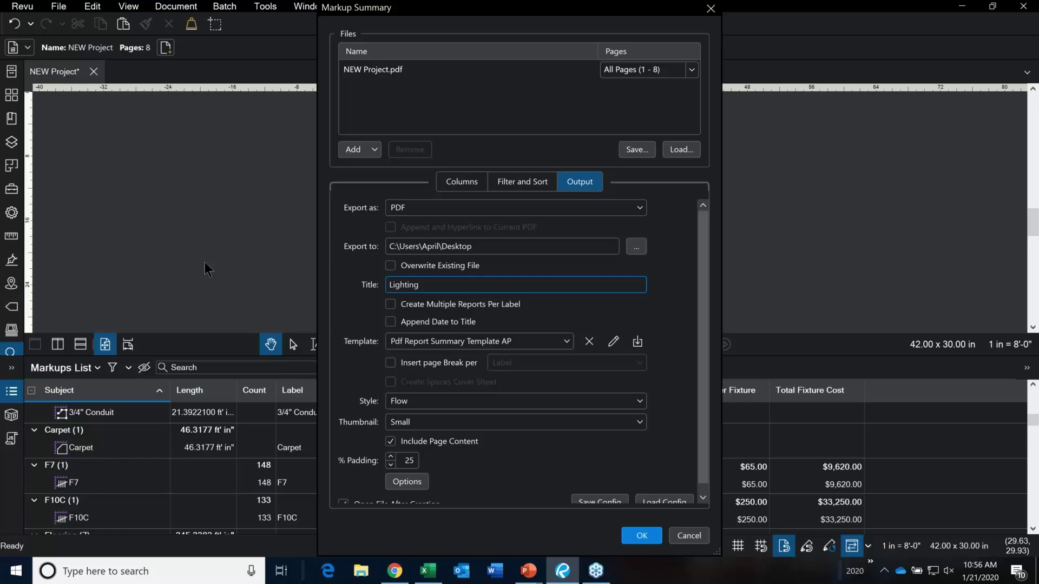
type("Estimate")
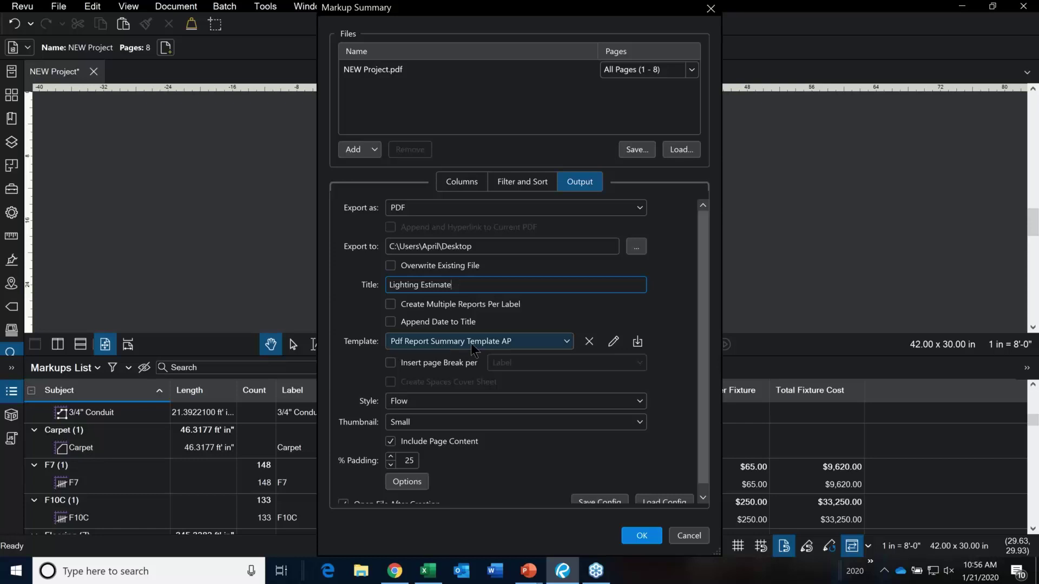
left_click(591, 423)
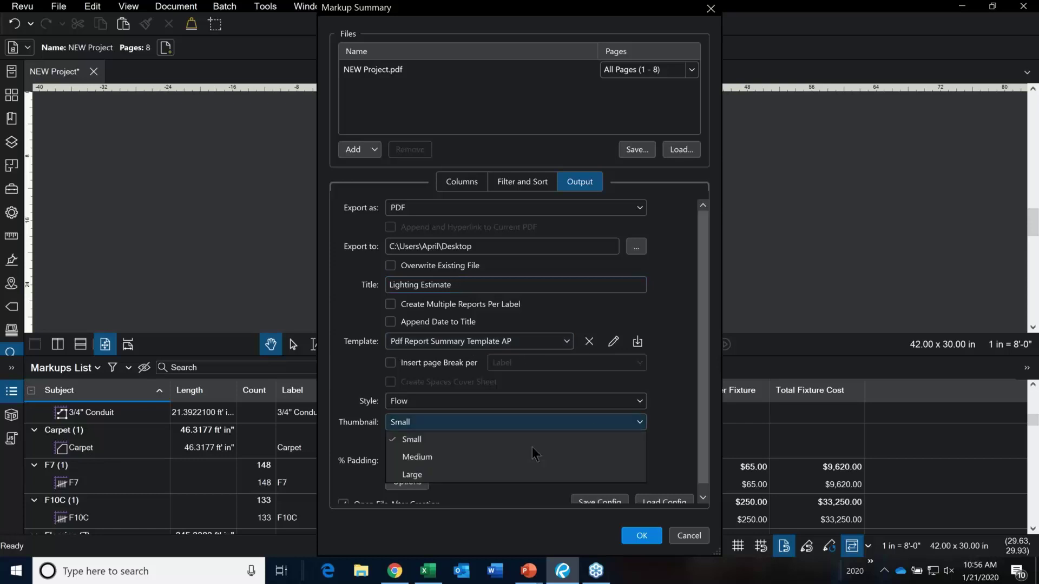
left_click(417, 459)
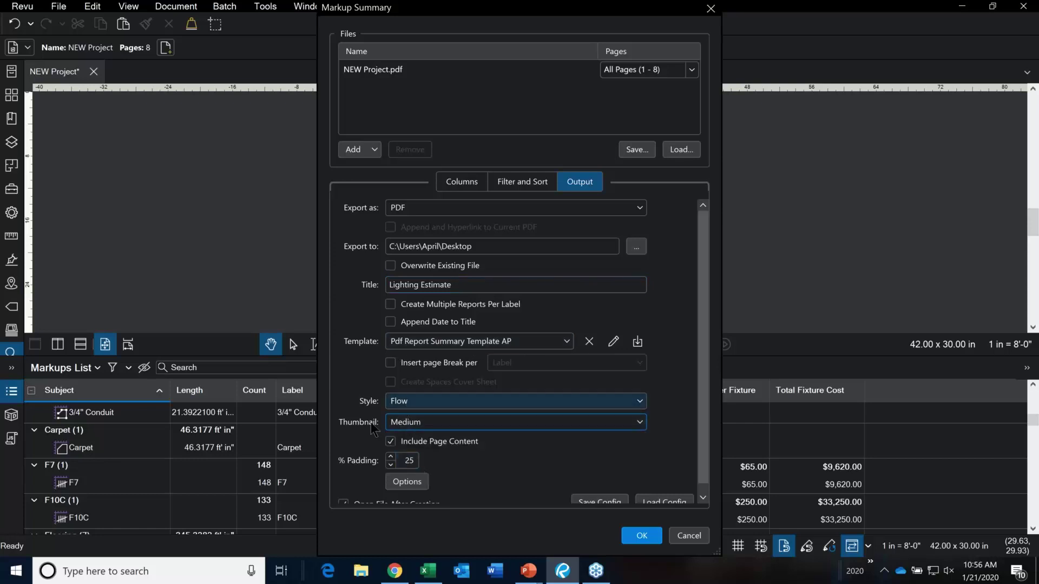
left_click(410, 482)
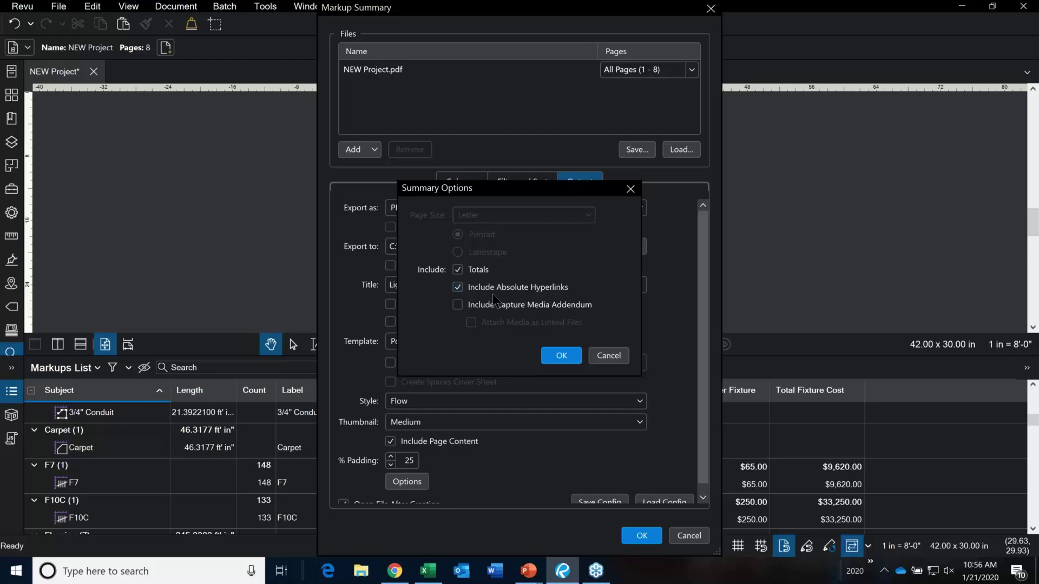
left_click(563, 357)
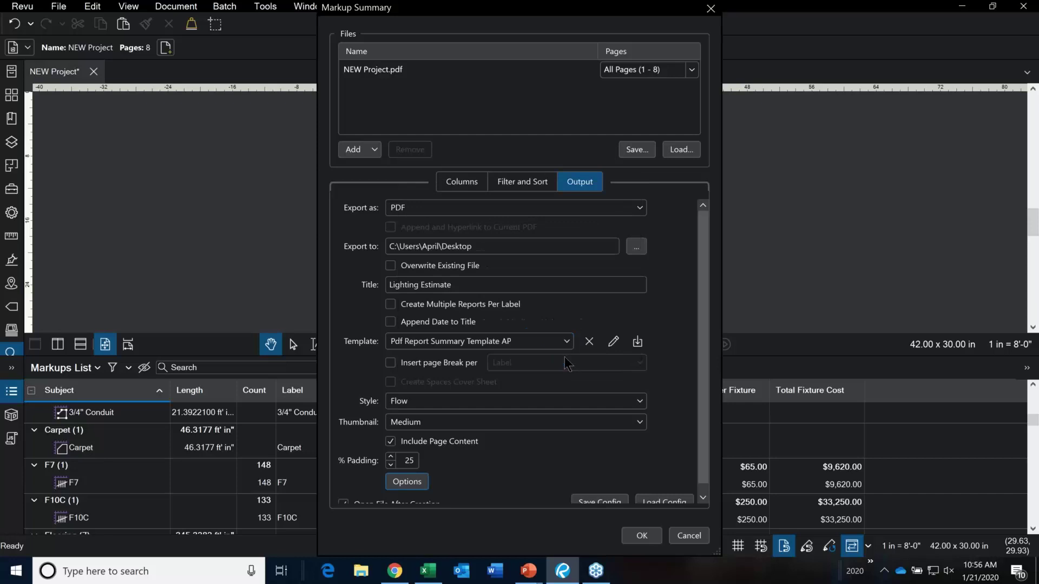
left_click(644, 536)
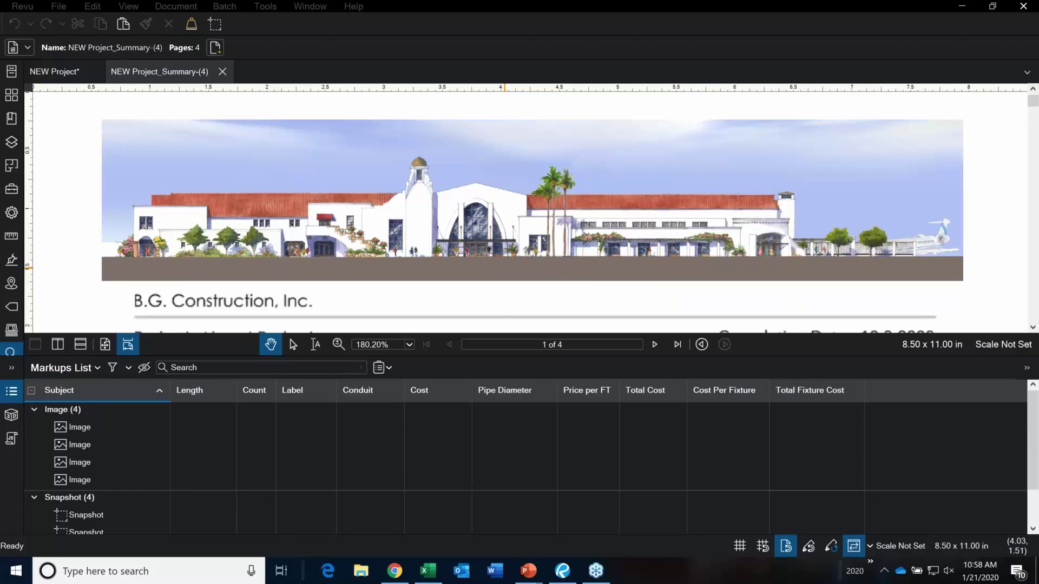
Zoom the summary report to 104% and scroll to the 2" Conduit entries on page 2.
left_click(461, 355)
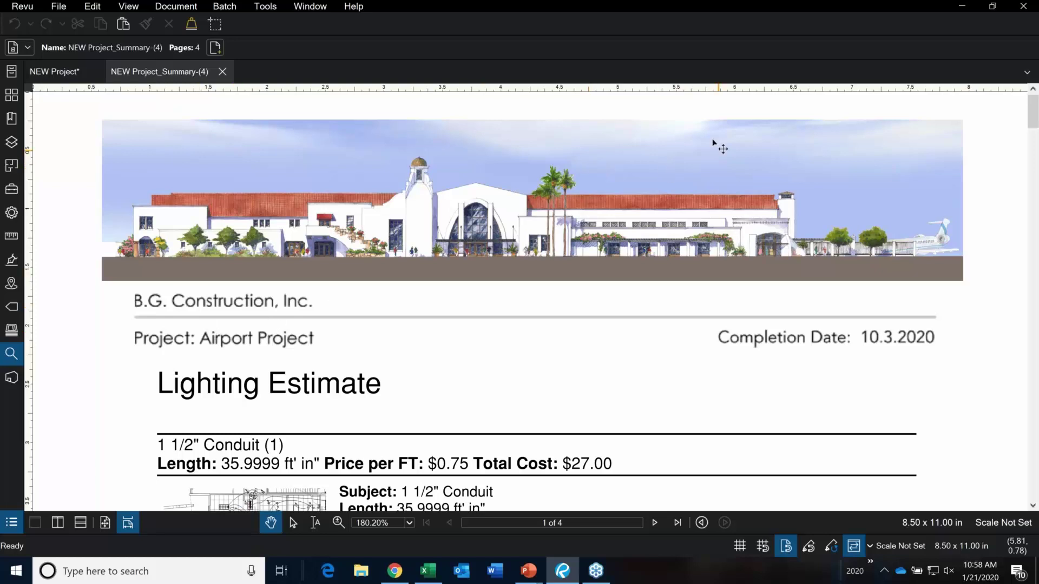
scroll(682, 143, "down", 3)
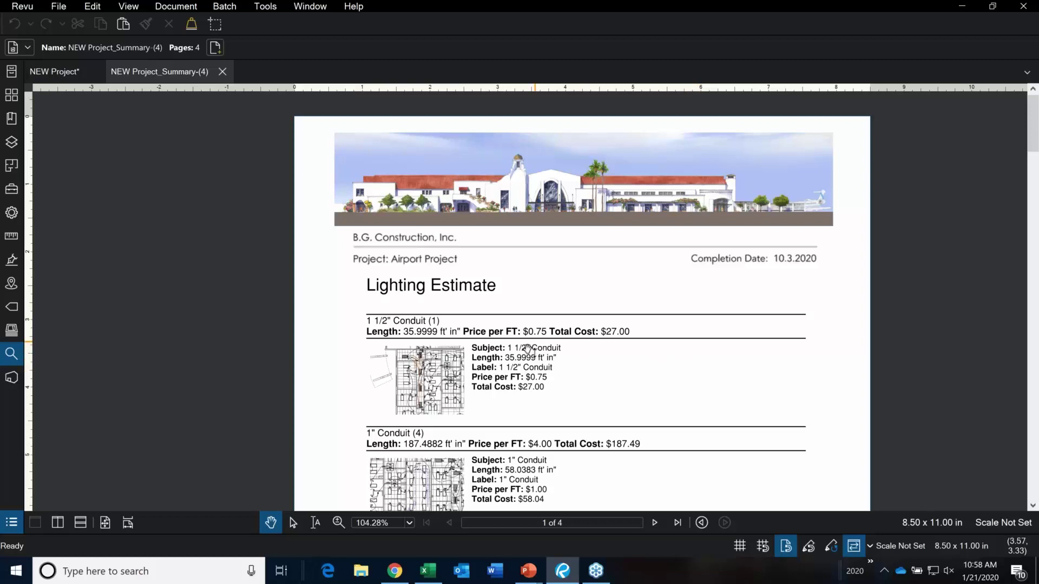
scroll(716, 361, "down", 2)
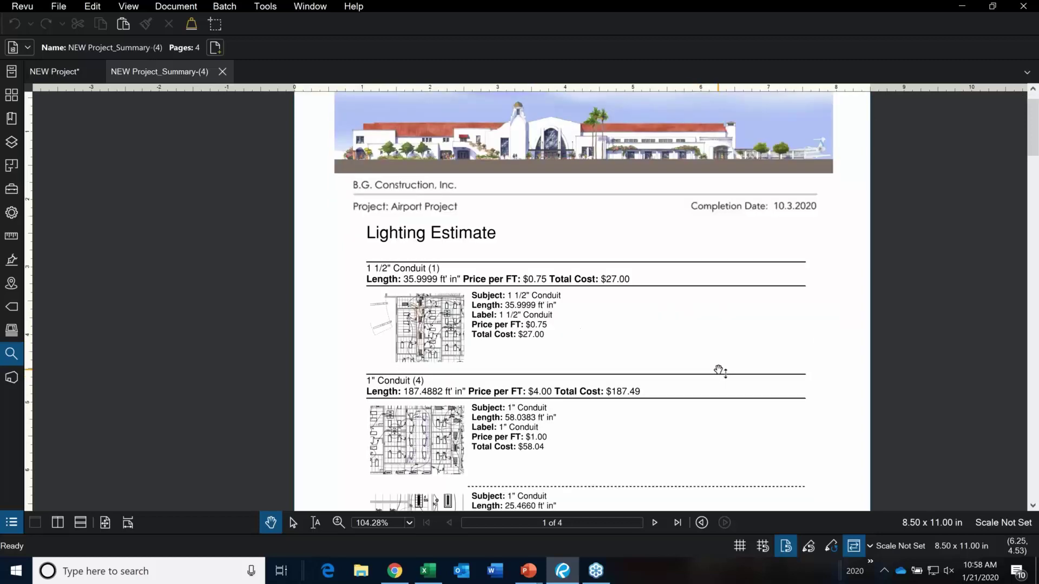
scroll(719, 373, "down", 3)
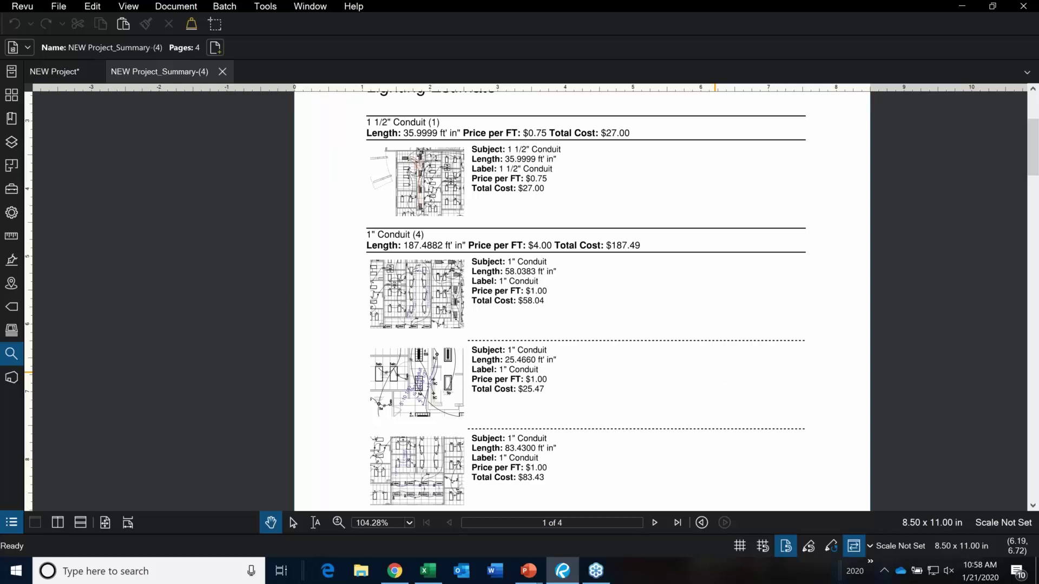
scroll(614, 295, "down", 4)
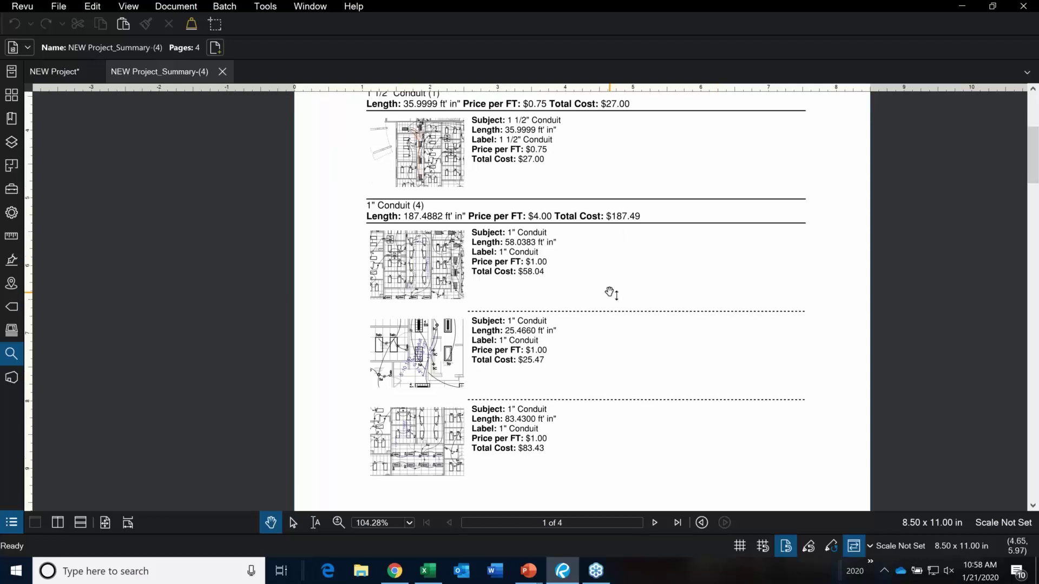
scroll(632, 320, "down", 8)
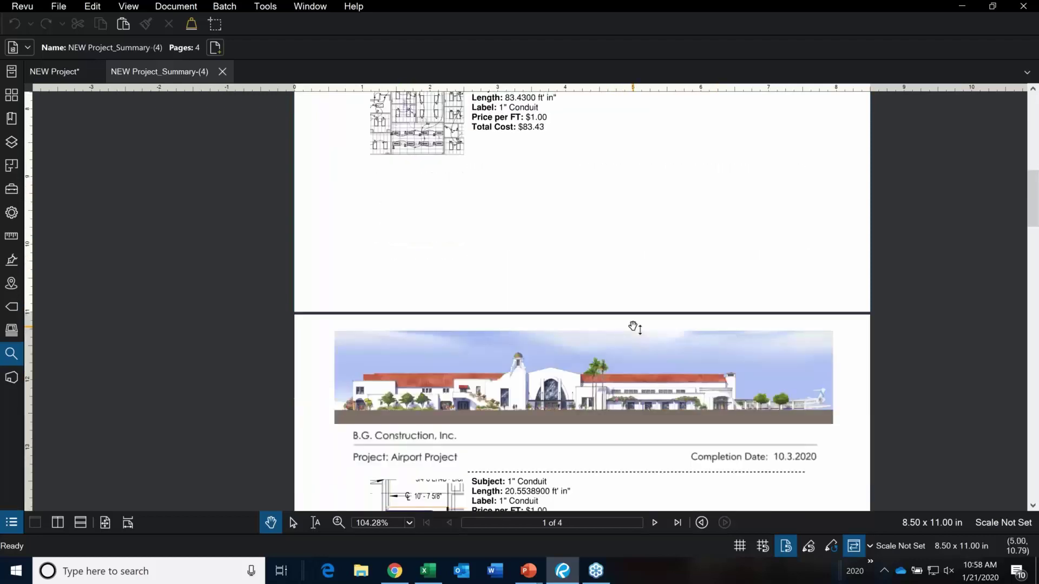
scroll(525, 330, "down", 3)
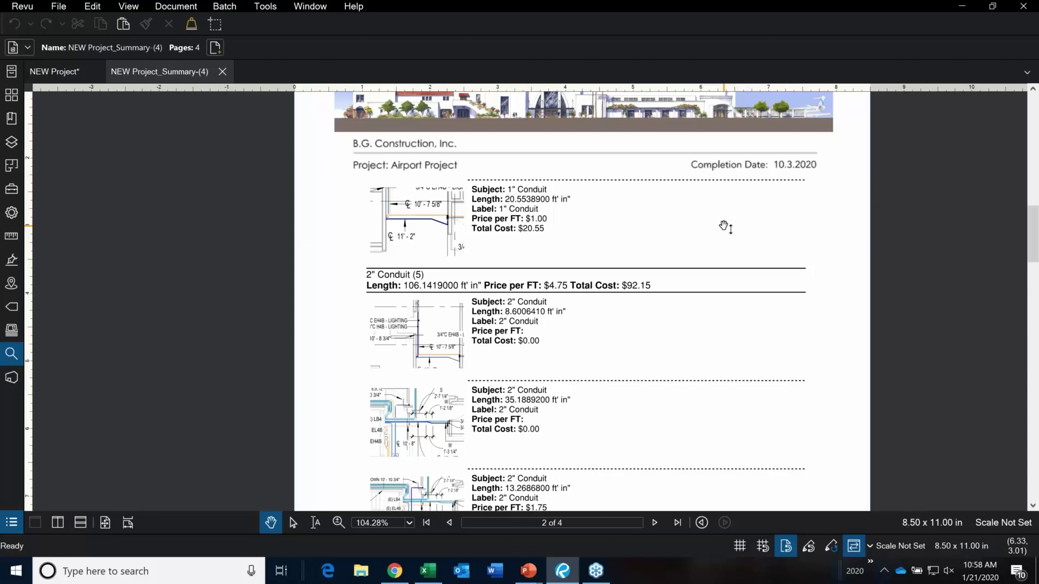
scroll(768, 255, "down", 2)
scroll(753, 283, "down", 5)
scroll(699, 349, "up", 2)
scroll(700, 349, "up", 7)
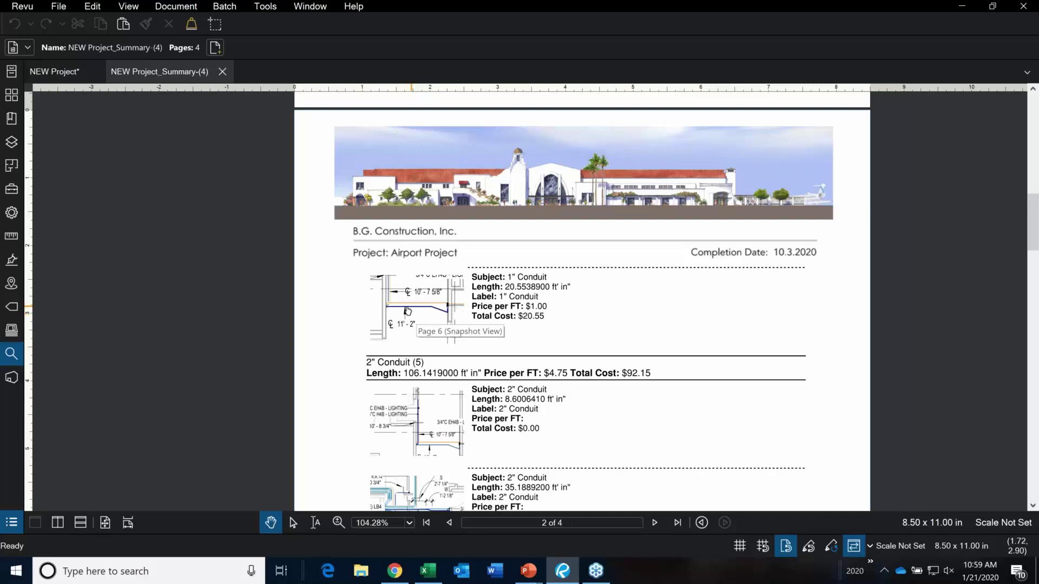
Open the Page 6 drawing from its snapshot and return to the NEW Project drawings.
left_click(419, 321)
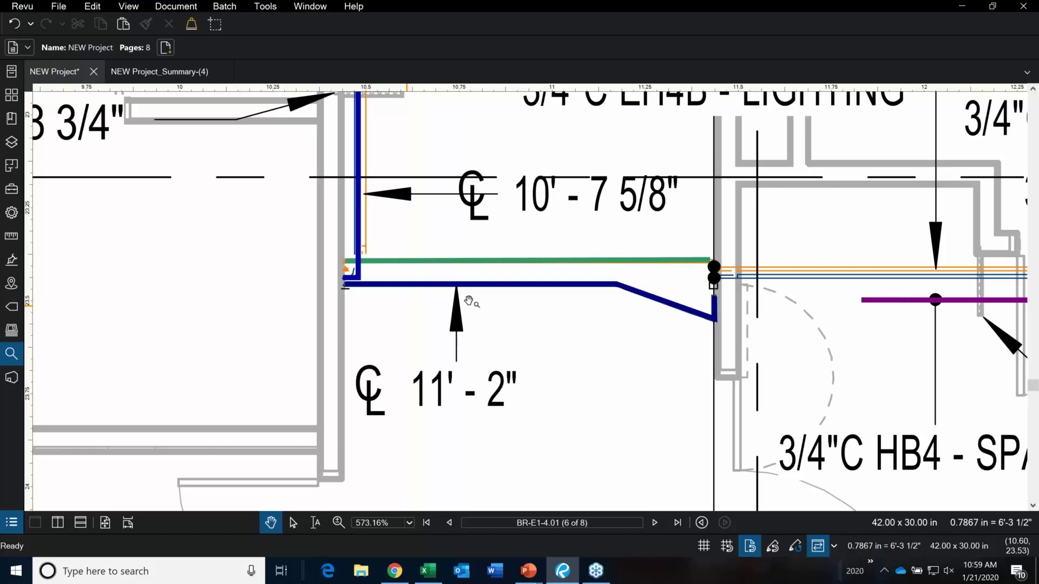
left_click(498, 284)
key("v")
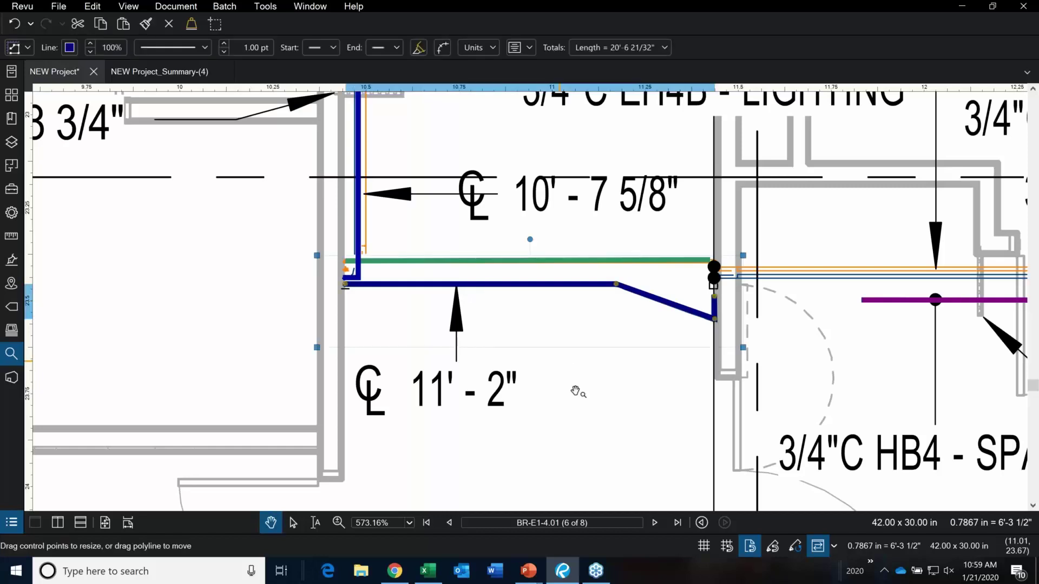
left_click(580, 398)
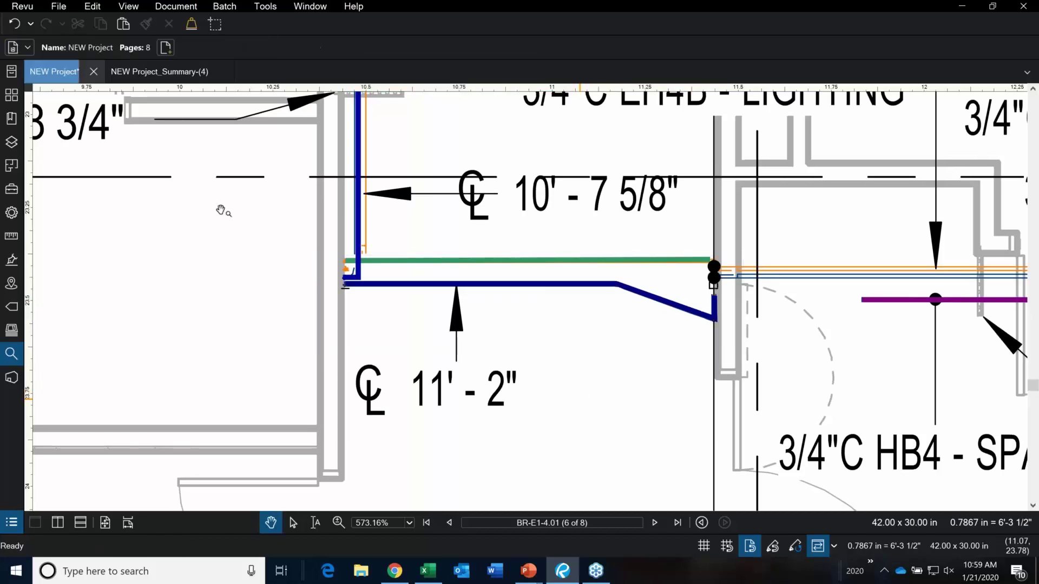
left_click(161, 72)
left_click(61, 74)
Fit the BR-E1-4.01 sheet in view with the Markups List showing, and bring up Excel.
scroll(627, 320, "down", 3)
scroll(621, 293, "down", 6)
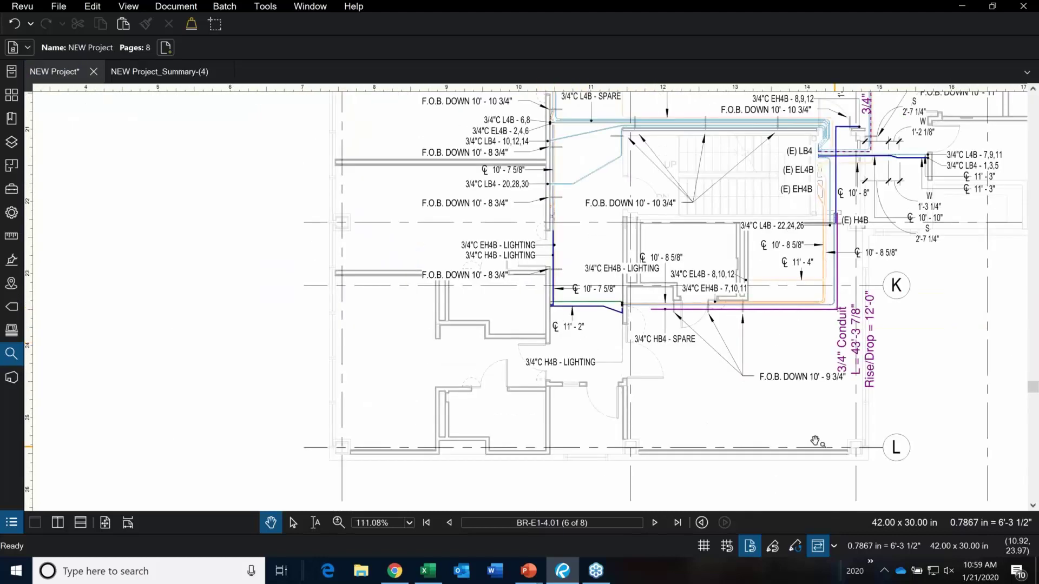
key("ctrl+0")
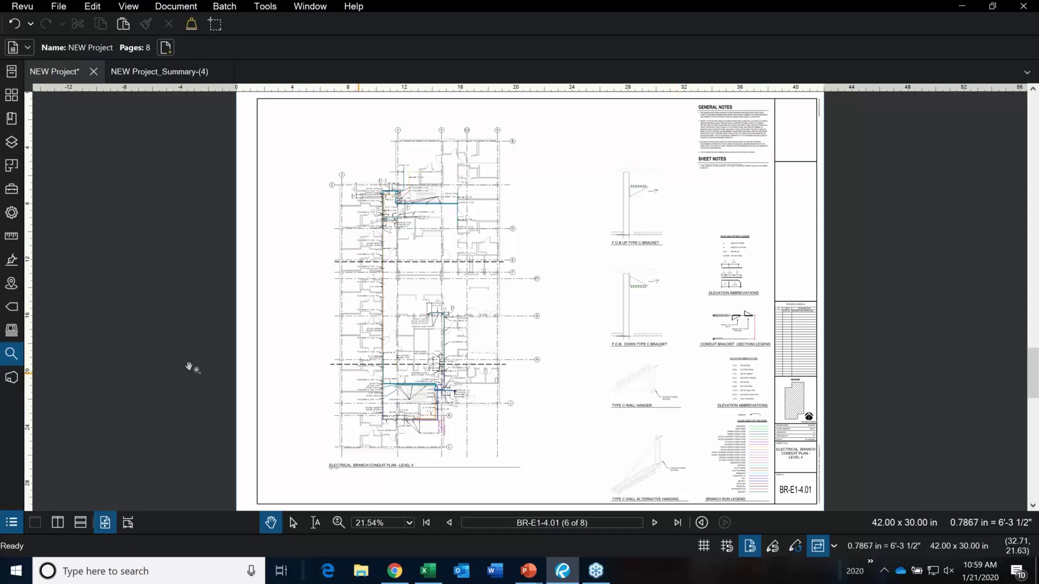
mouse_move(464, 534)
left_mouse_down()
mouse_move(456, 354)
mouse_move(457, 444)
left_mouse_up()
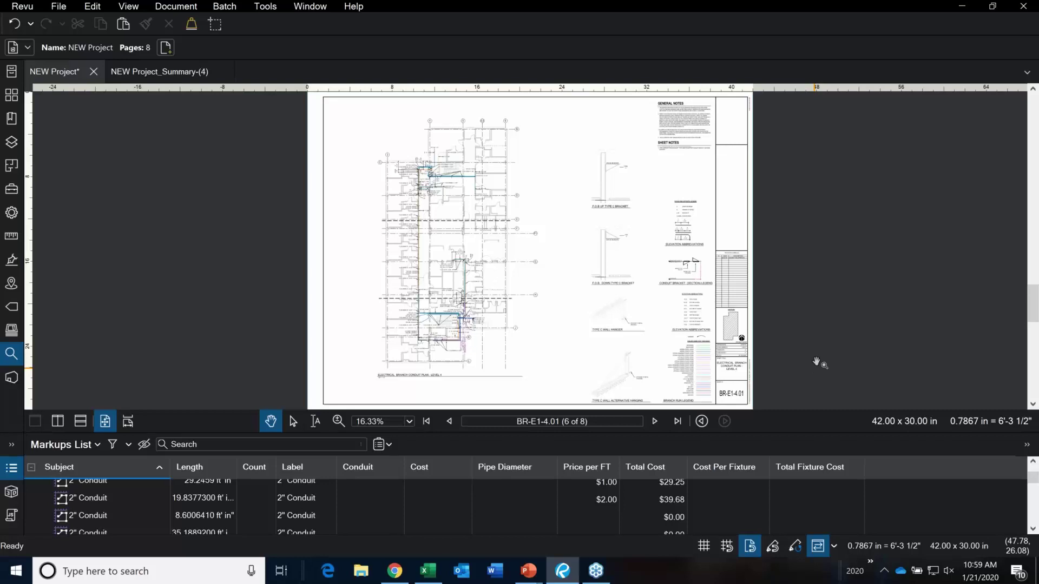
left_click(426, 573)
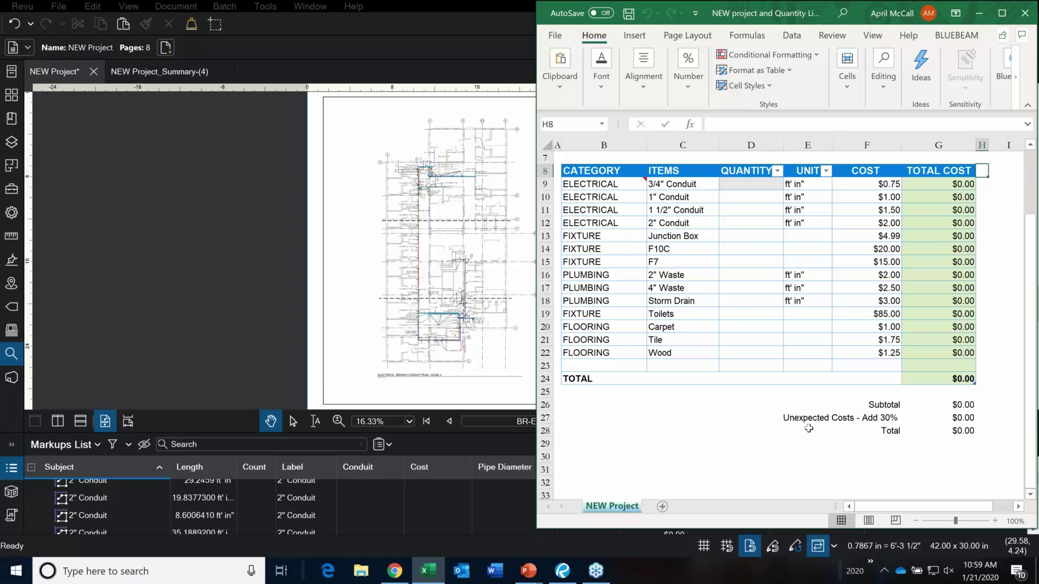
Start a Quantity Link on D9 and add NEW Project.pdf as the linked file.
right_click(777, 184)
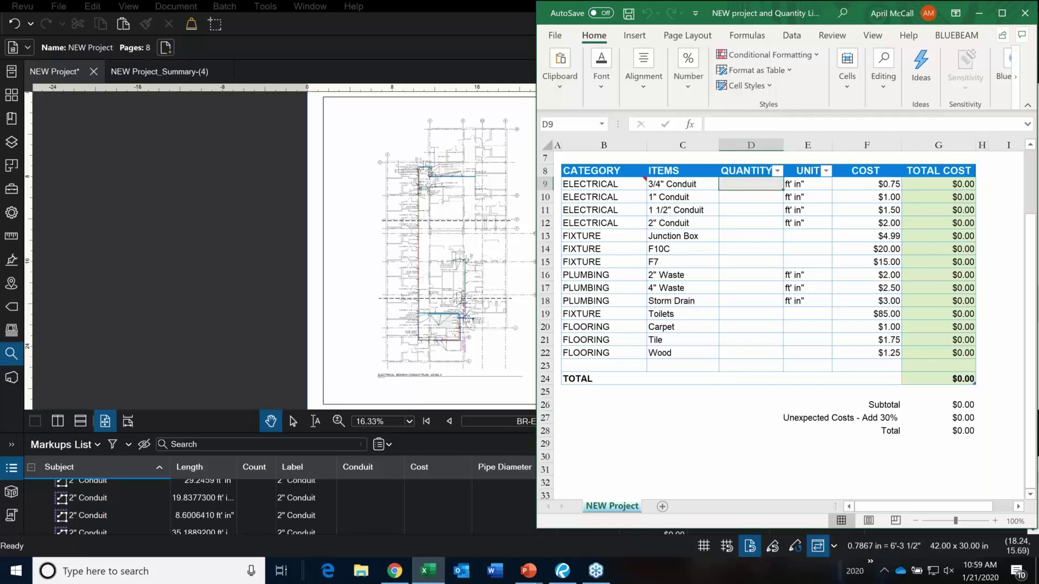
mouse_move(843, 135)
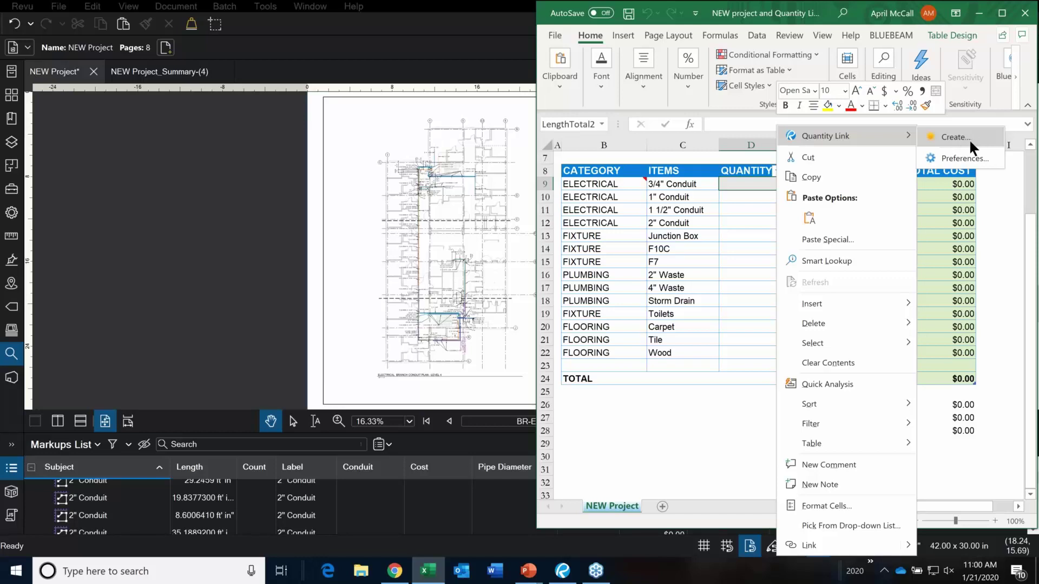
left_click(955, 137)
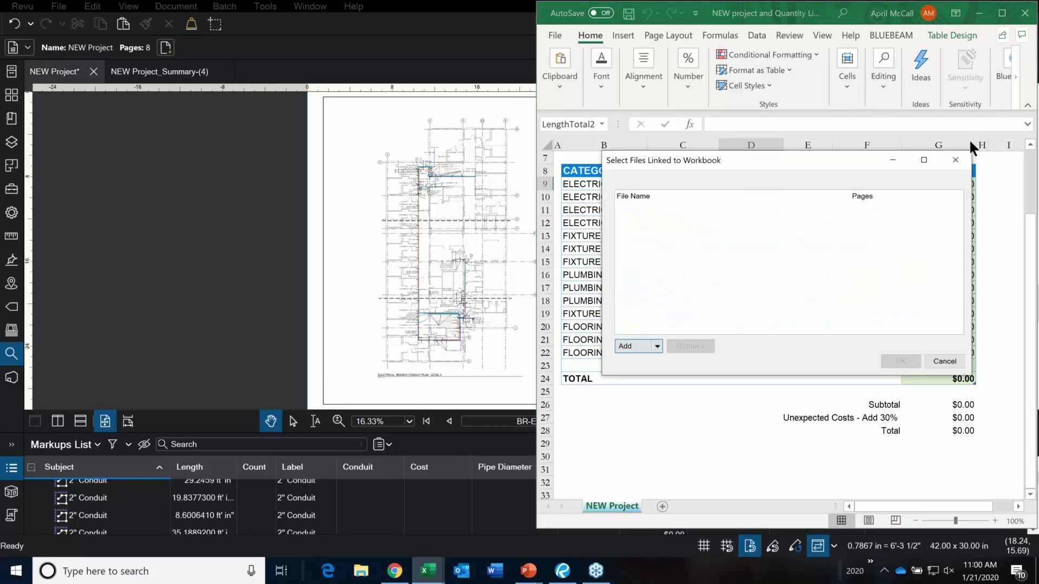
left_click(657, 345)
left_click(661, 357)
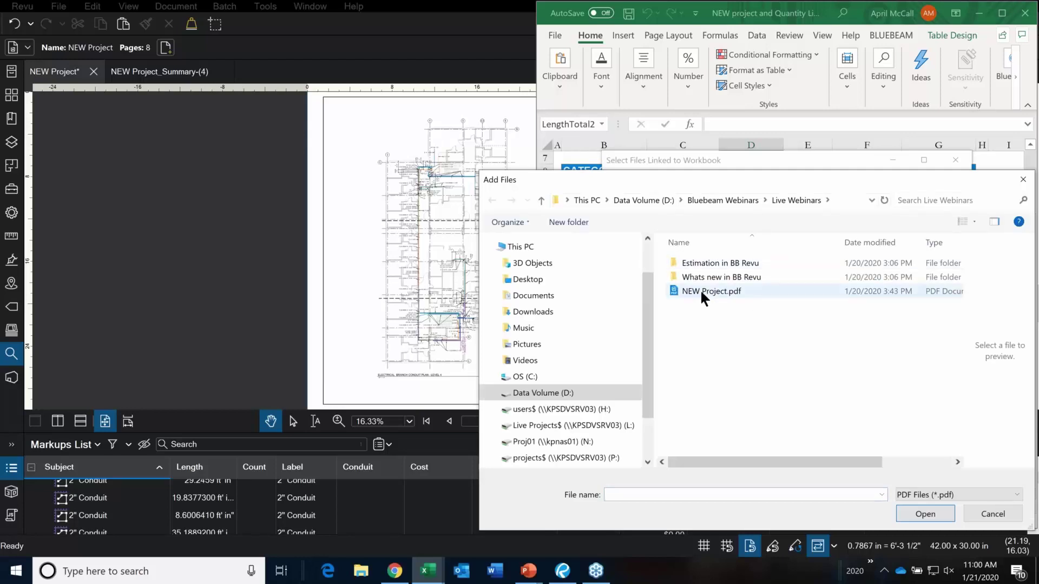
left_click(700, 292)
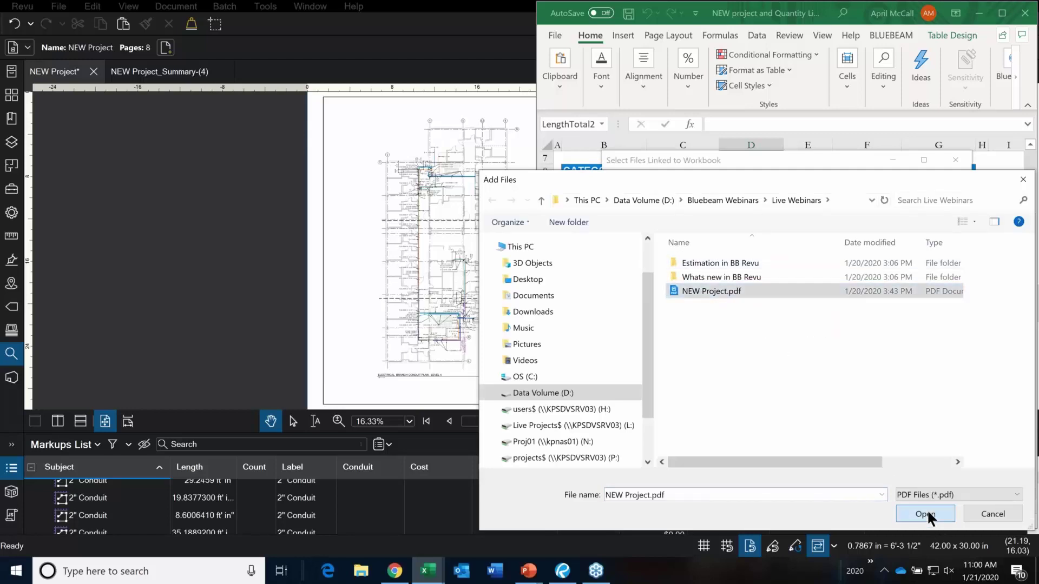
left_click(925, 515)
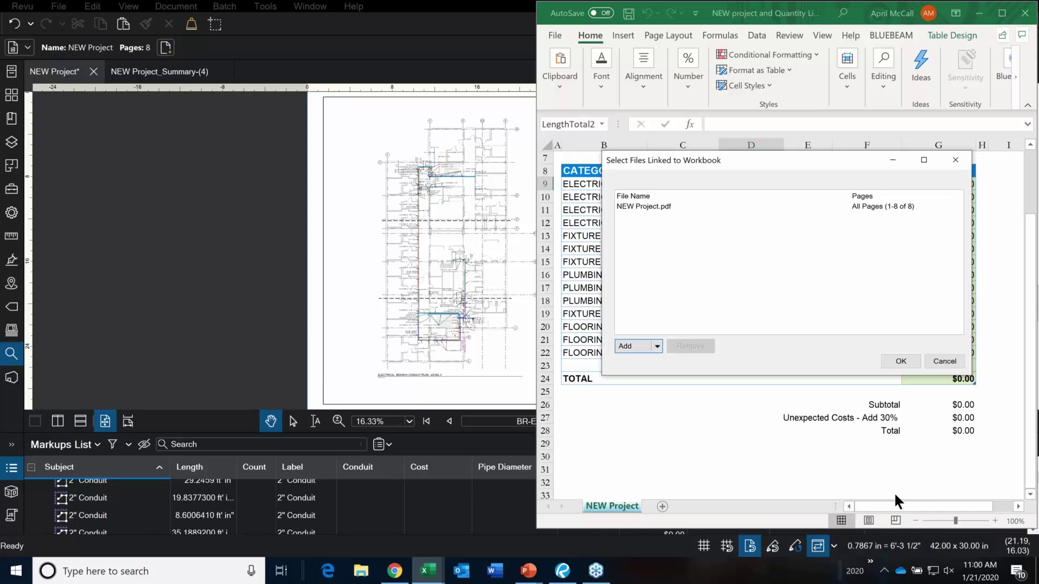
left_click(901, 361)
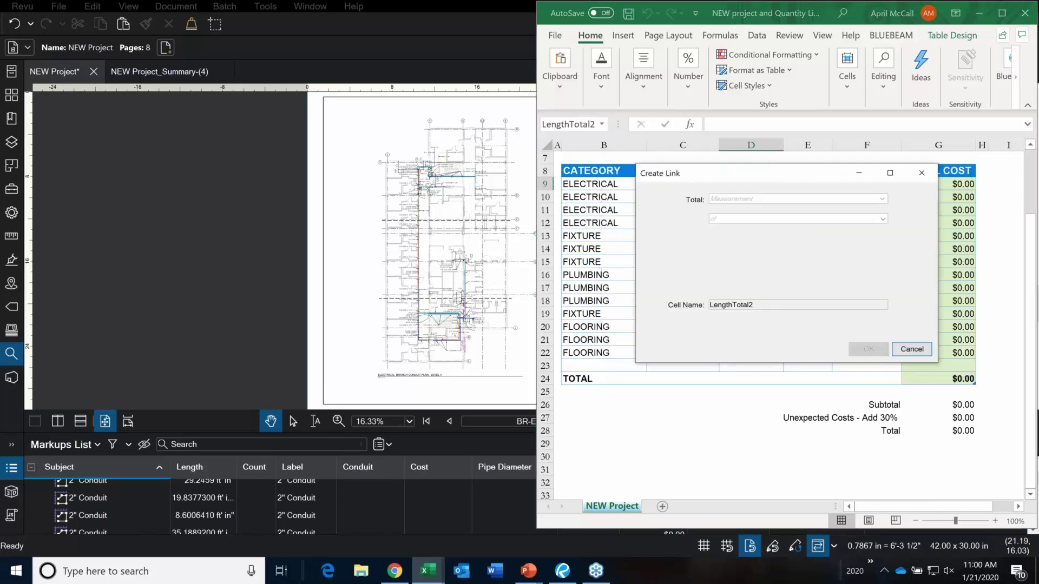
mouse_move(794, 172)
left_mouse_down()
mouse_move(390, 185)
mouse_move(392, 170)
left_mouse_up()
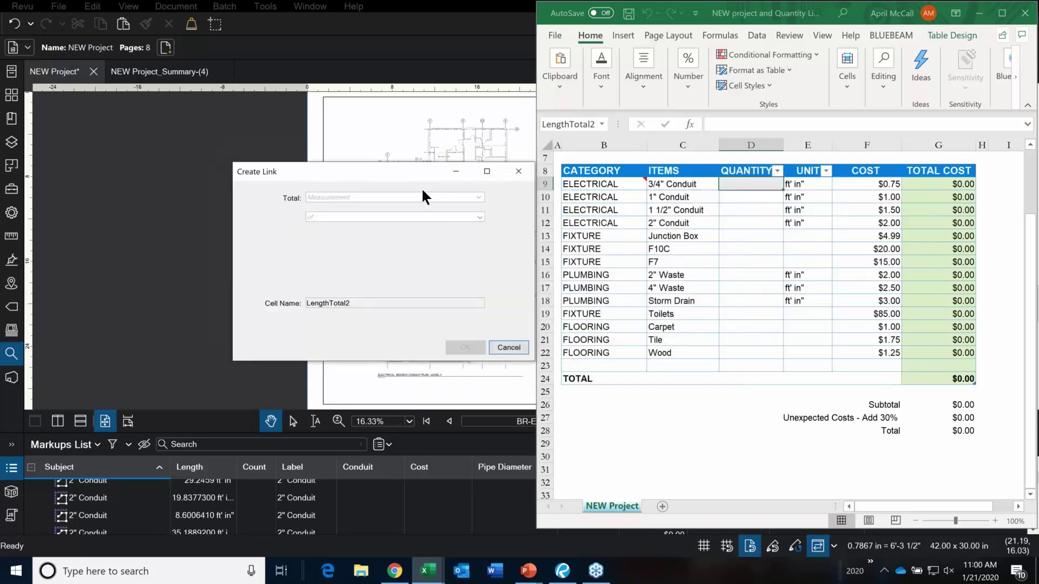
Link D9 to the total Length of 3/4" Conduit markups, filling in 123.2722.
left_click(479, 198)
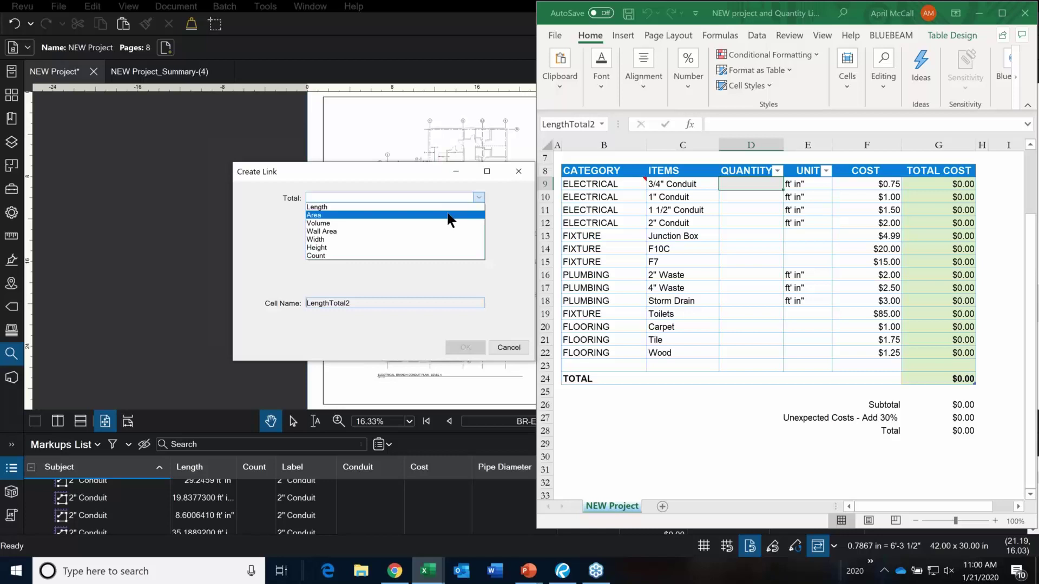
left_click(447, 208)
left_click(437, 196)
left_click(425, 206)
left_click(418, 217)
mouse_move(387, 224)
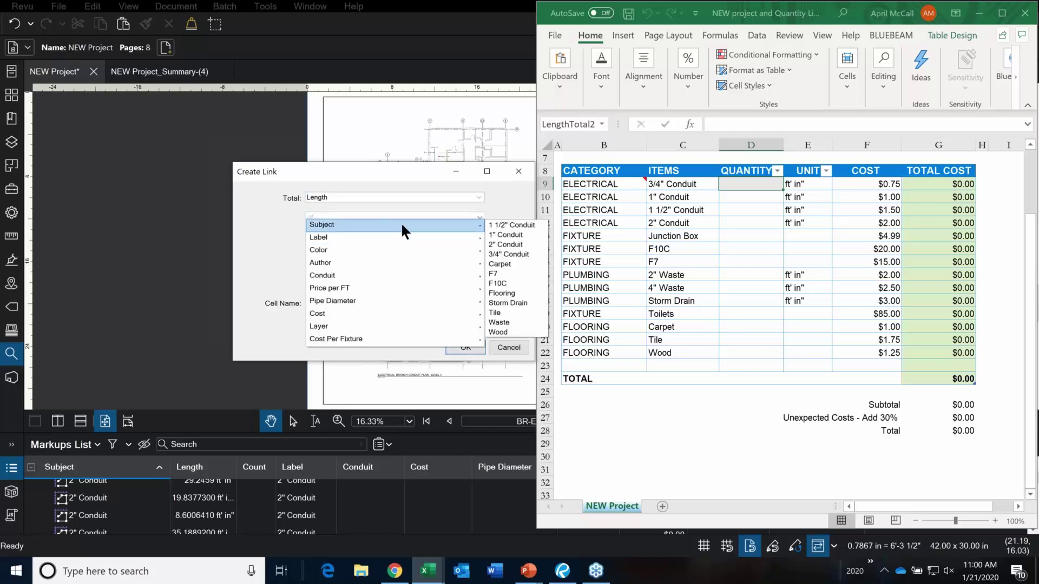
left_click(517, 246)
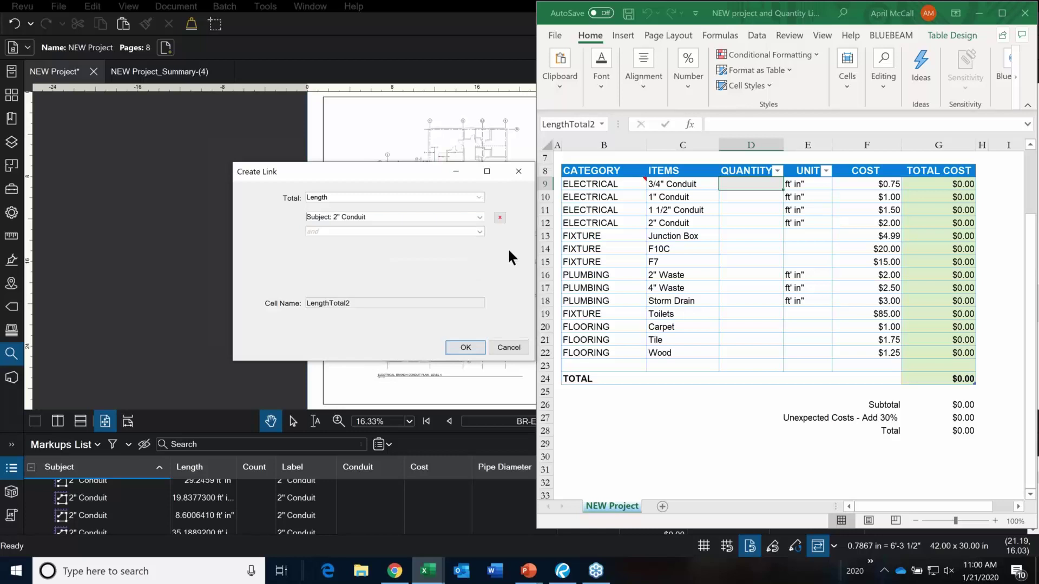
left_click(478, 216)
mouse_move(438, 229)
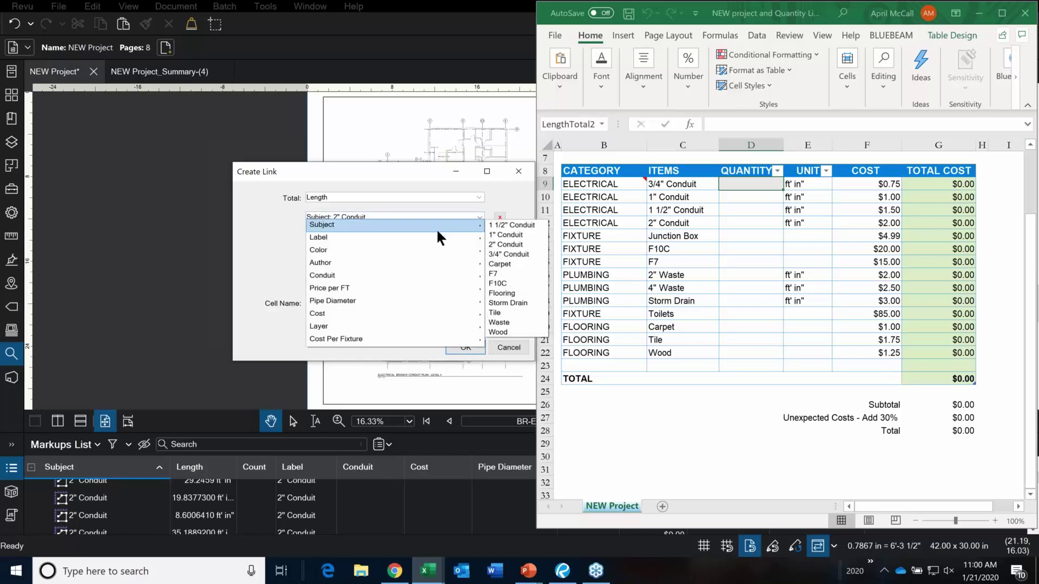
left_click(512, 252)
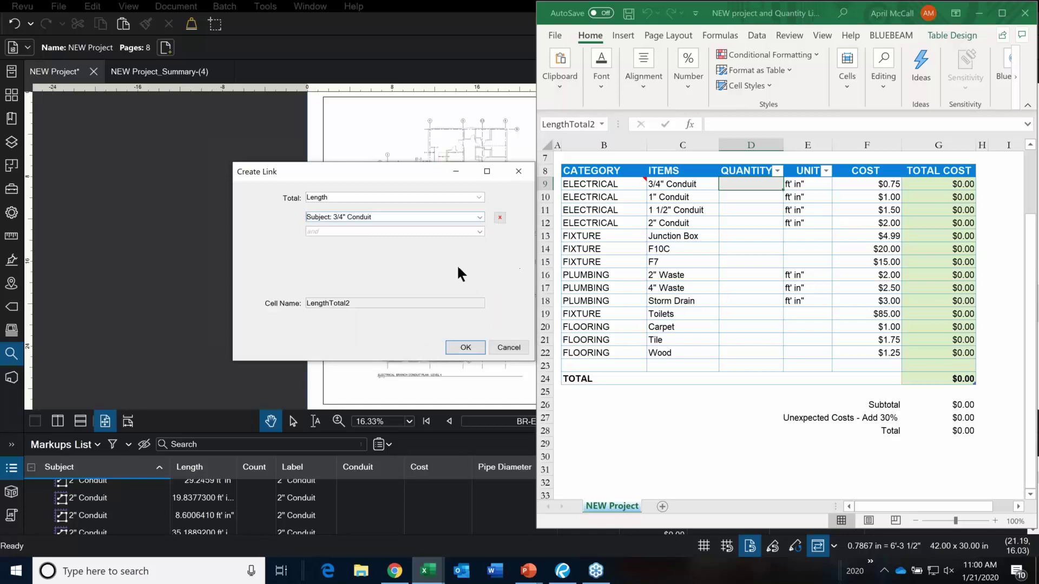
left_click(463, 347)
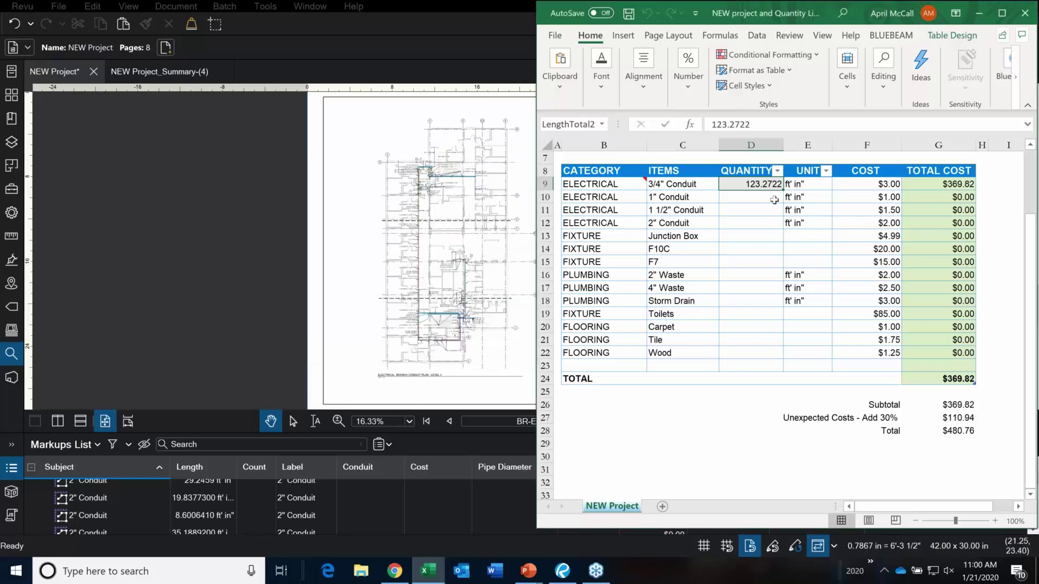
Link D10 to the total Length of 1" Conduit markups, giving 187.4882.
right_click(775, 184)
mouse_move(838, 138)
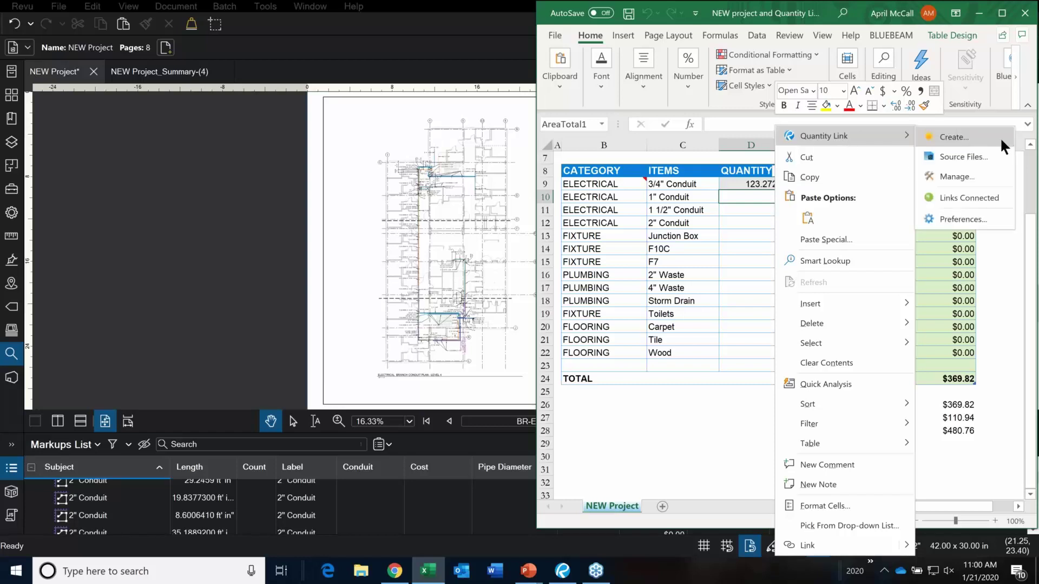
left_click(984, 141)
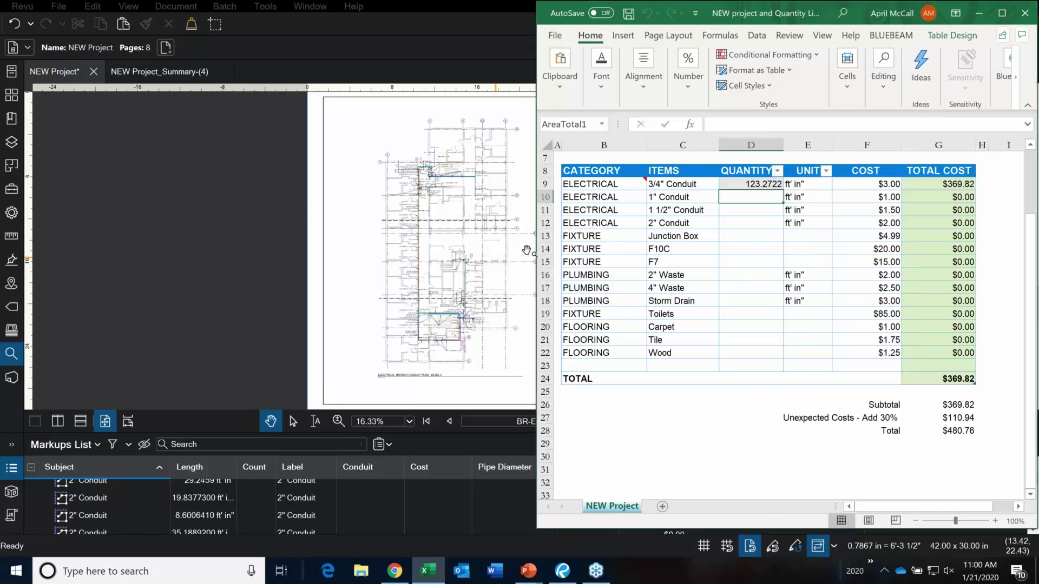
left_click(795, 198)
left_click(801, 209)
left_click(797, 216)
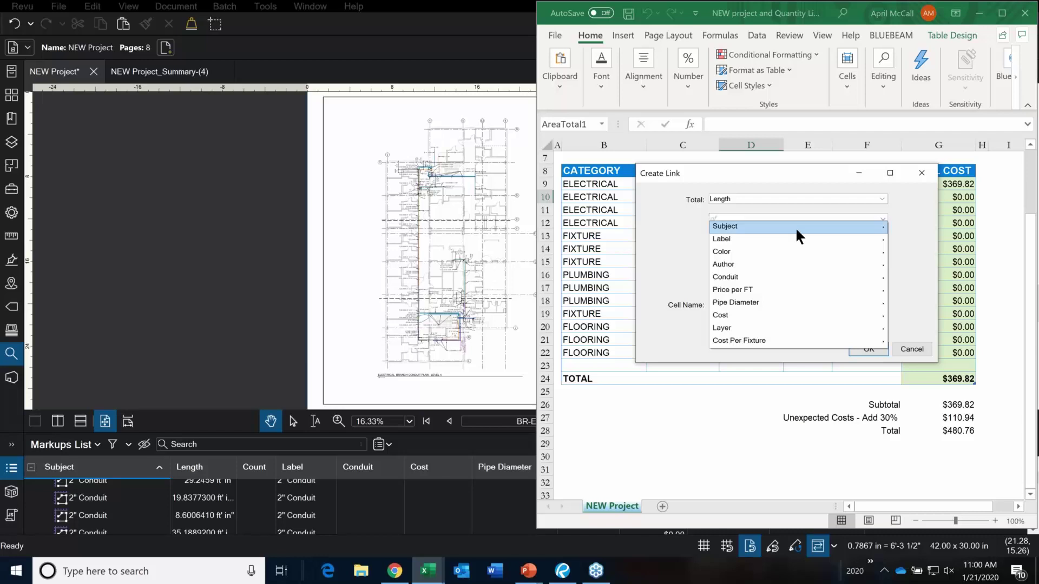
mouse_move(797, 225)
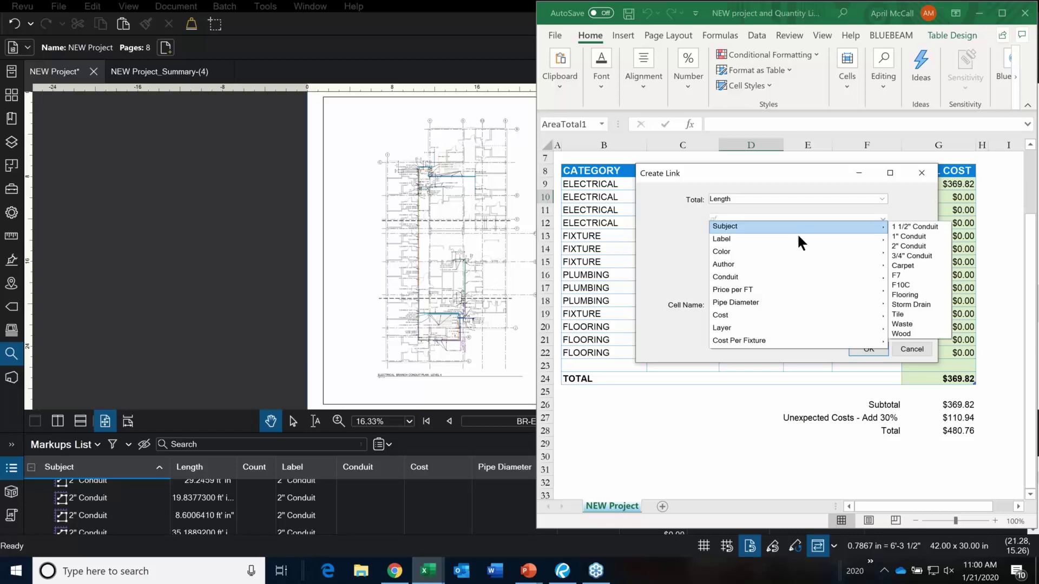
left_click(913, 237)
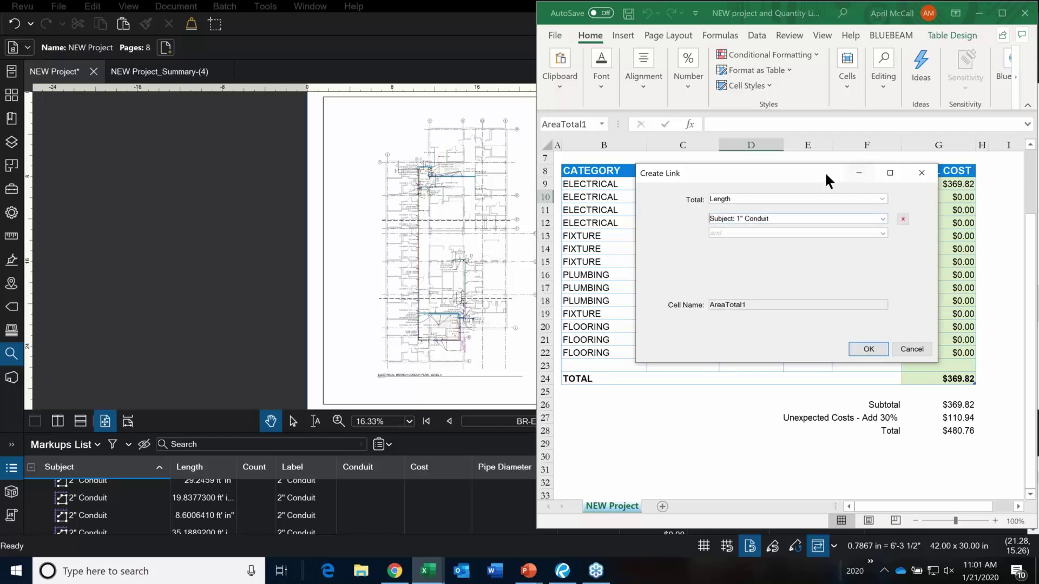
left_click(868, 349)
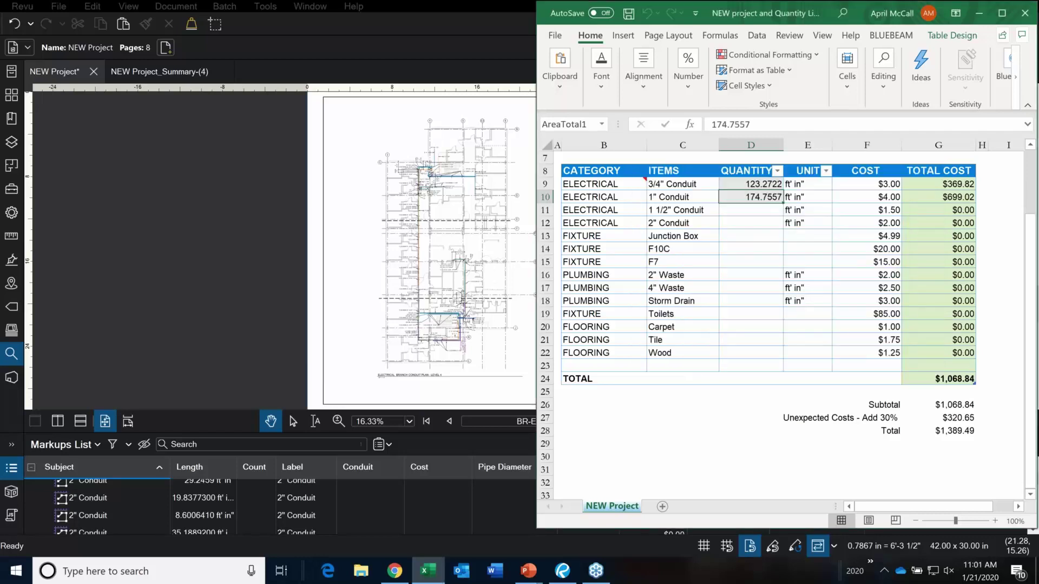
Link D11 to the total Length of 1 1/2" Conduit markups, giving 35.9999.
right_click(768, 213)
mouse_move(826, 134)
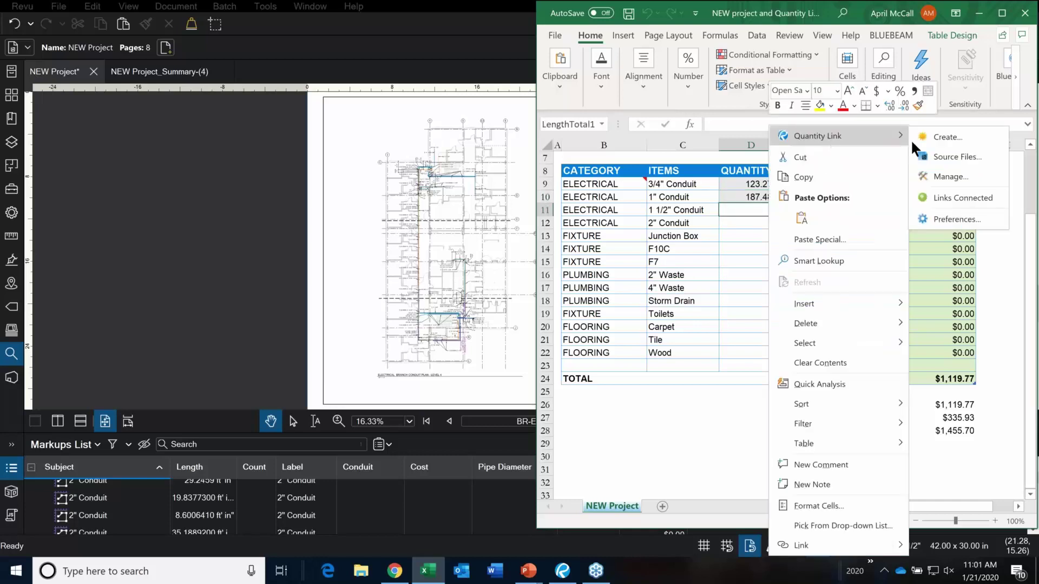
left_click(960, 133)
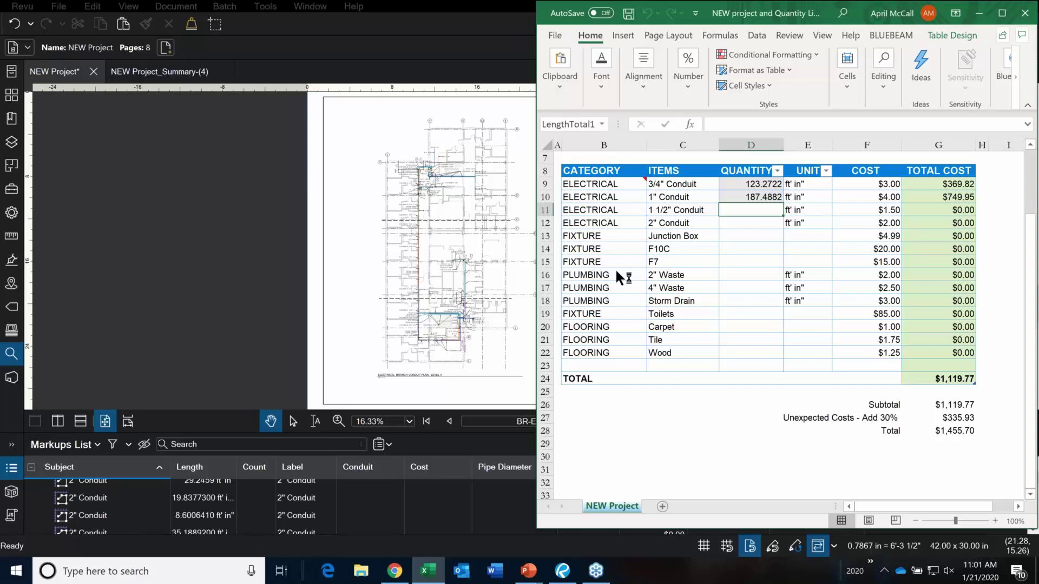
left_click(807, 198)
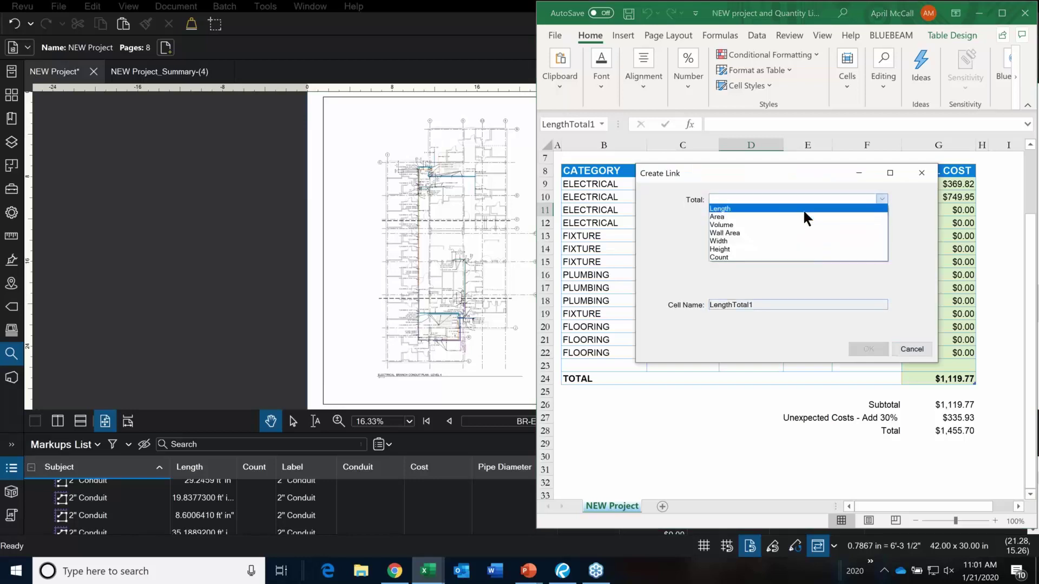
left_click(803, 209)
key("Return")
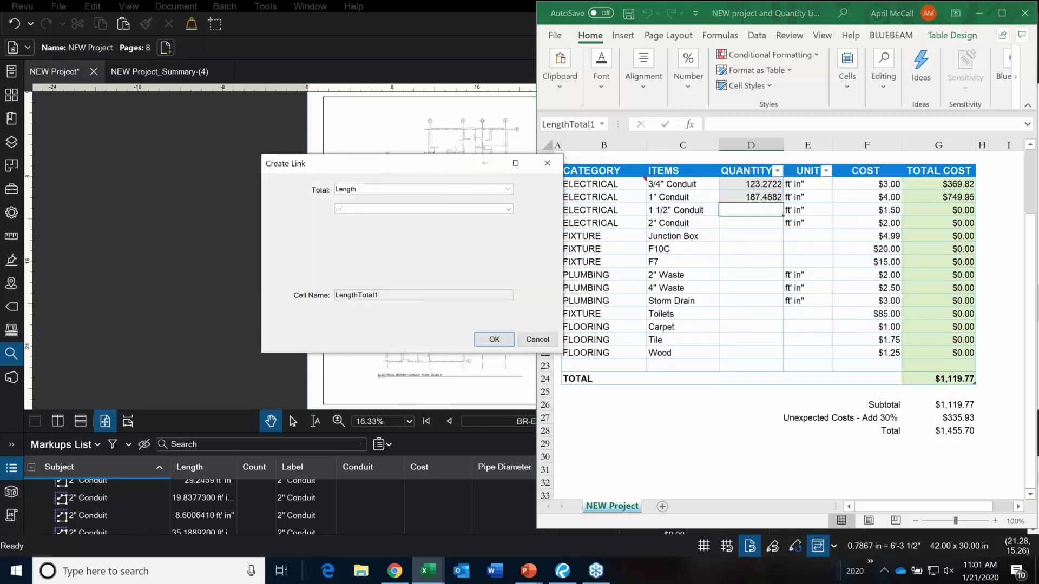
left_click(509, 209)
mouse_move(488, 216)
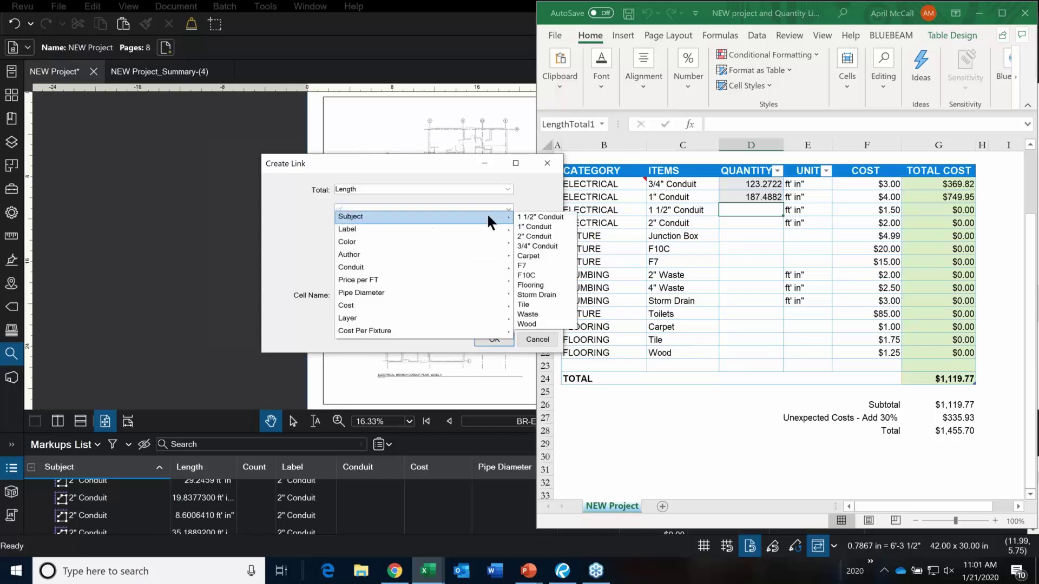
left_click(543, 217)
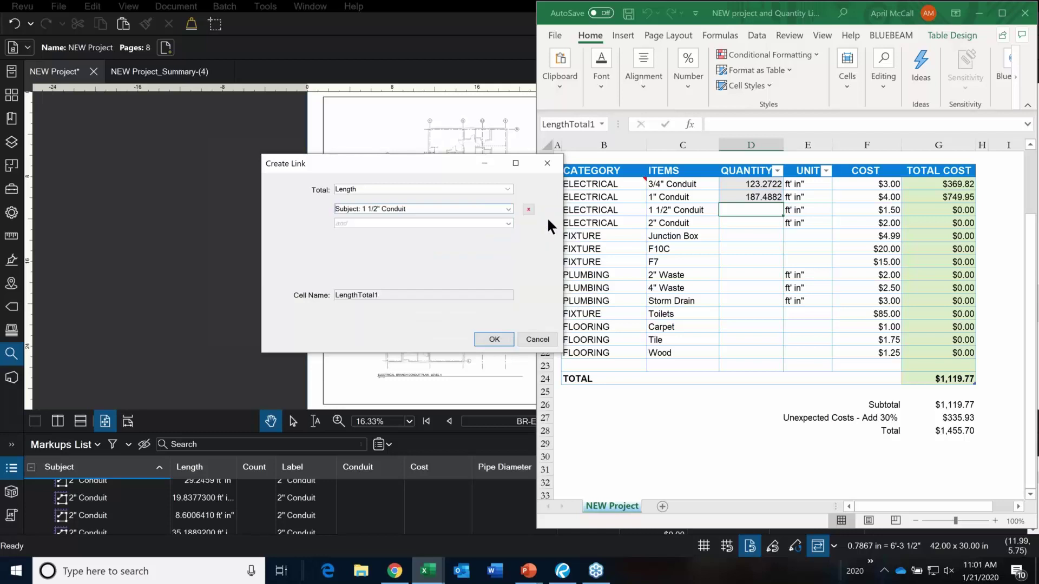
left_click(487, 345)
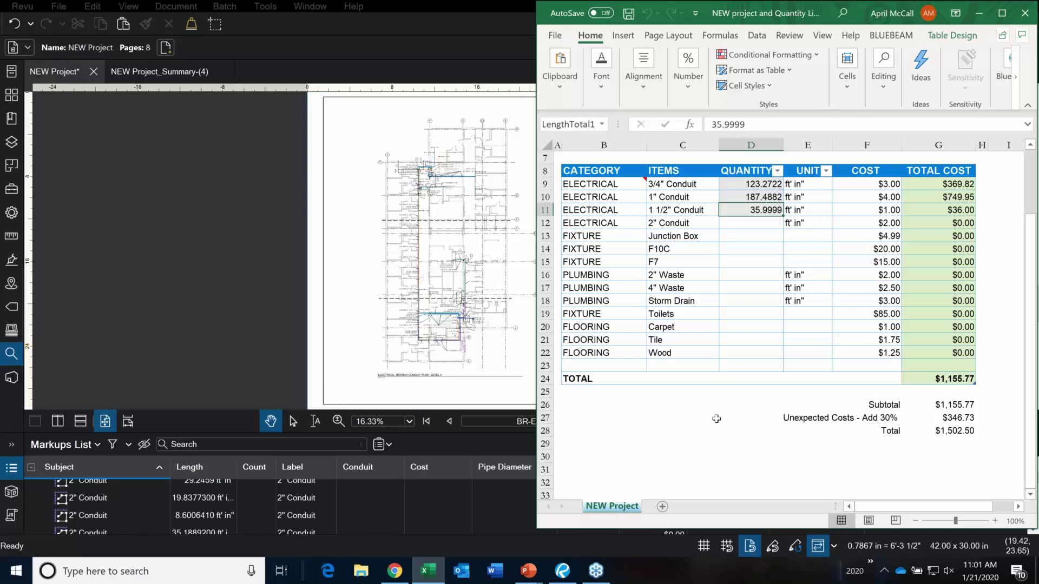
left_click(362, 305)
Extend the 3/4" Conduit polyline's endpoint and check the rising quantity in Excel.
scroll(362, 305, "up", 8)
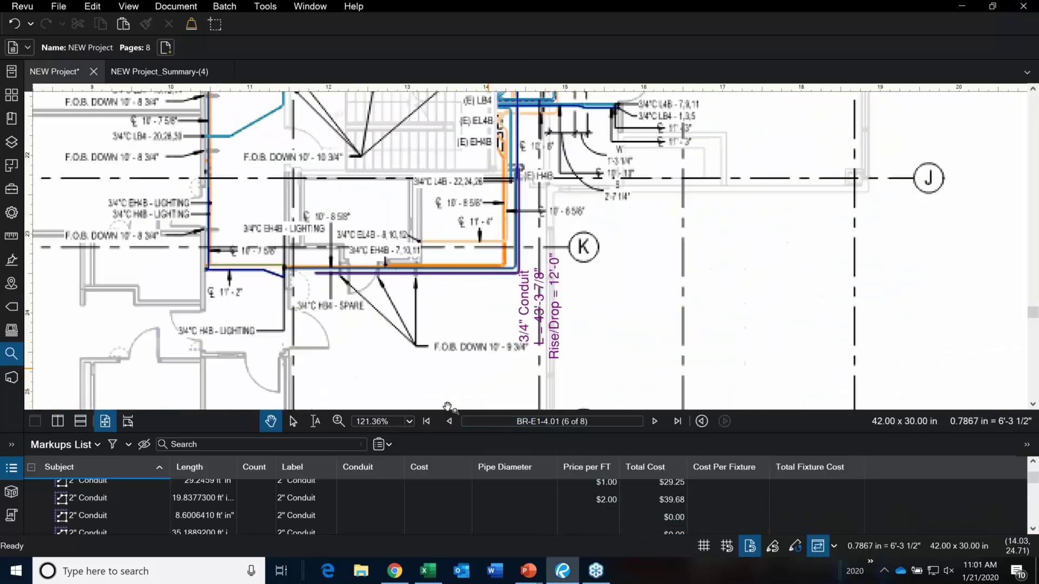
left_click(426, 573)
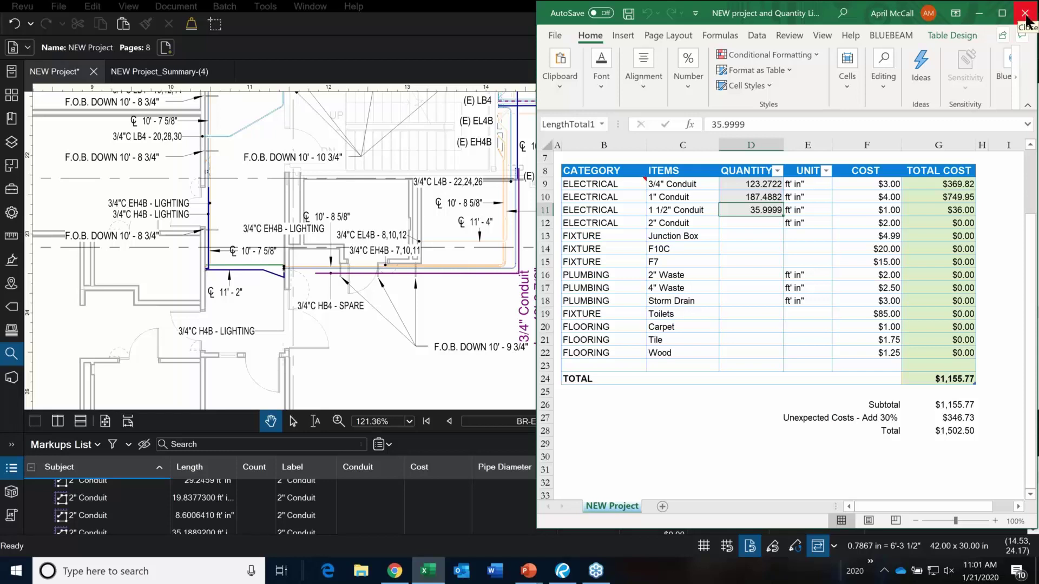
left_click(417, 286)
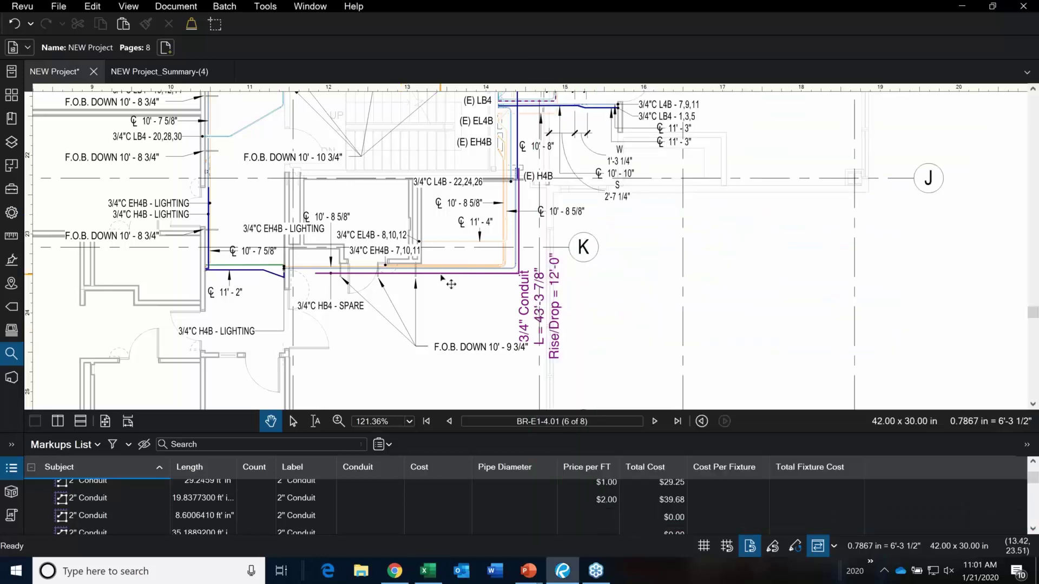
left_click(329, 276)
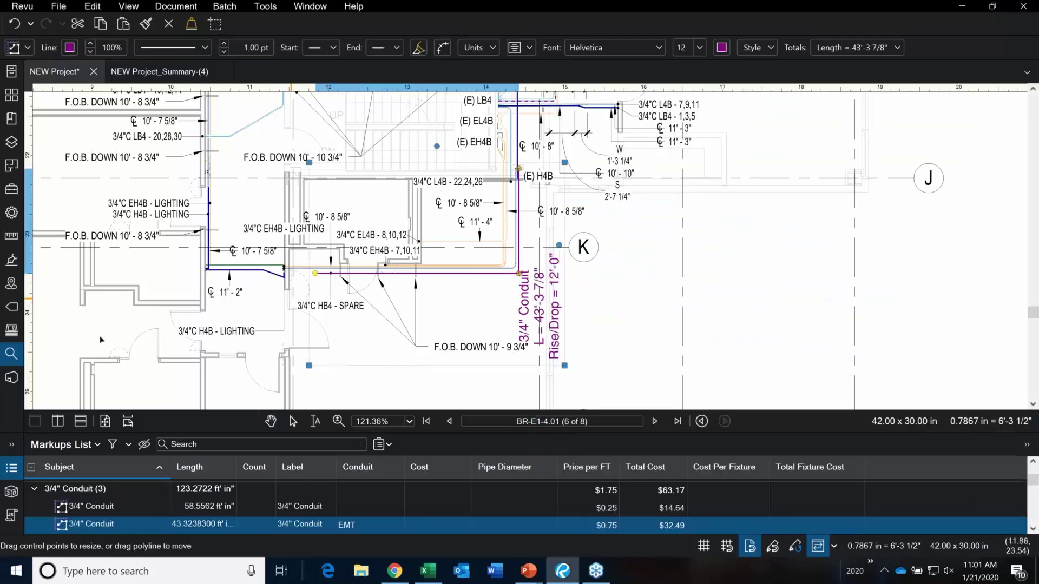
left_click_drag(99, 340, 95, 332)
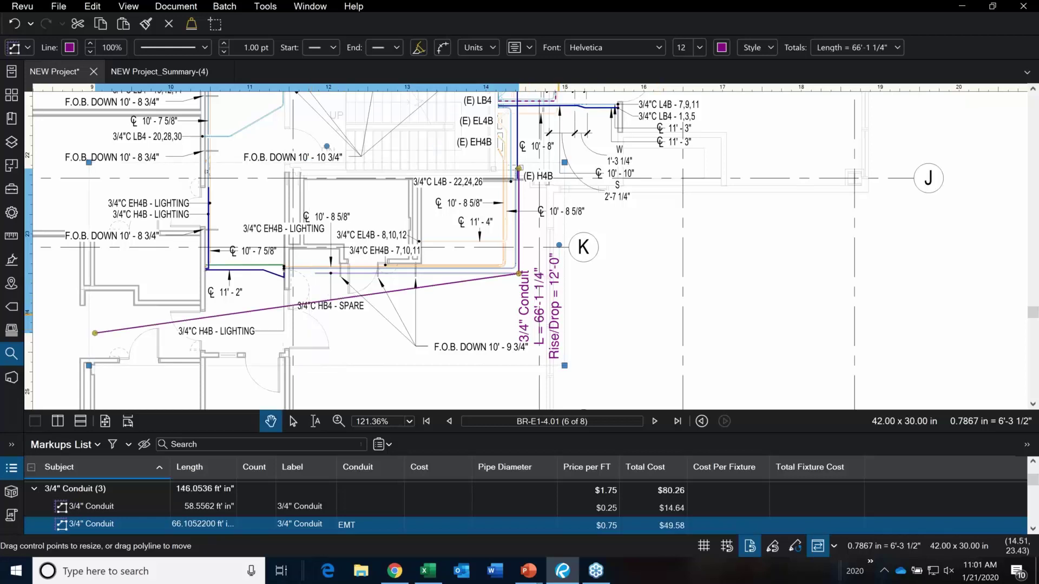
left_click(426, 577)
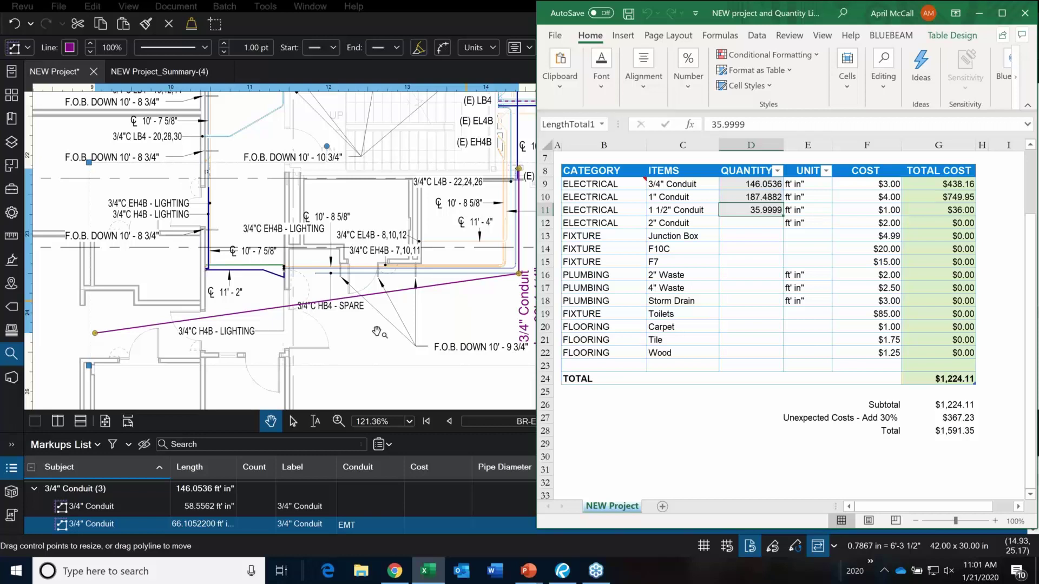
Drag the endpoint back to its original 43'-3 7/8" length and recheck Excel.
left_click(158, 317)
left_click(158, 322)
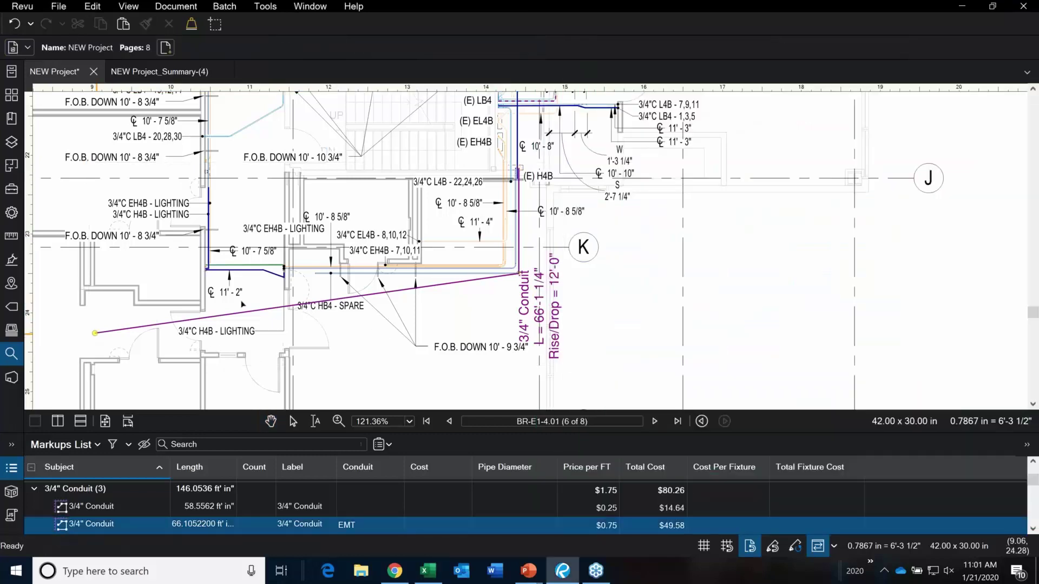
left_click_drag(318, 275, 315, 273)
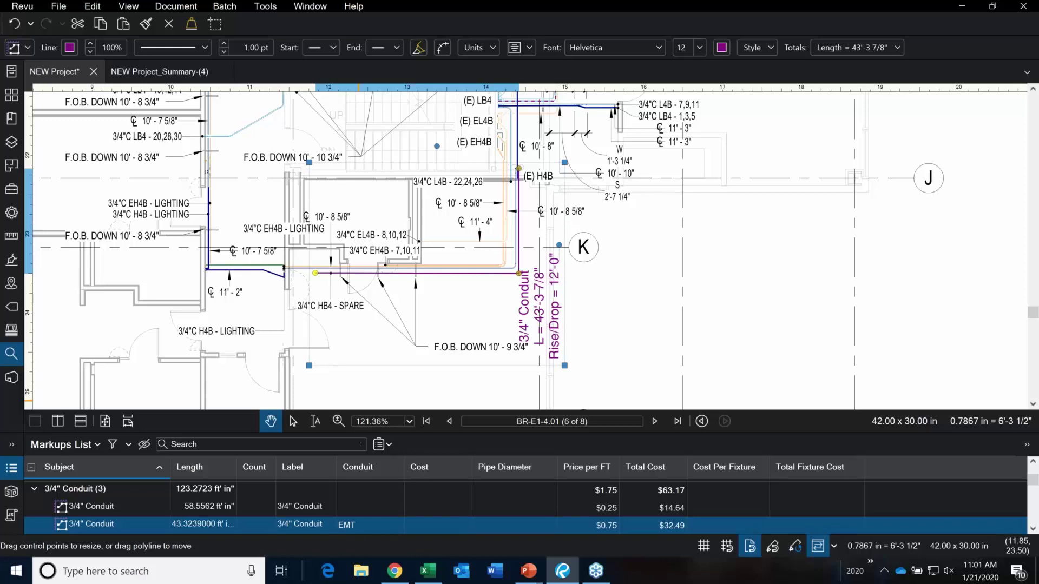
left_click(427, 572)
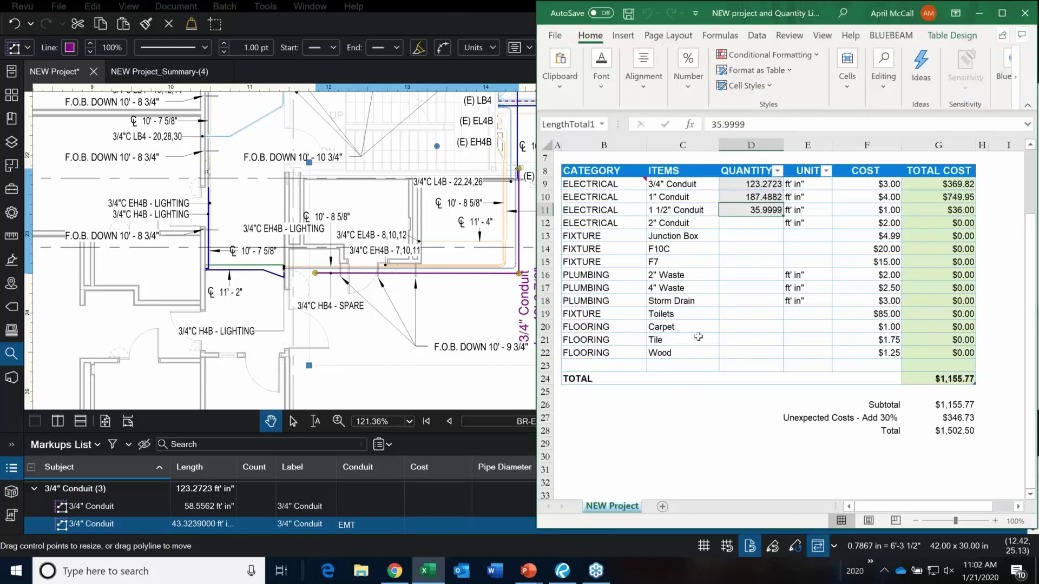
Start a Quantity Link on D16 with Length as the total.
right_click(761, 275)
mouse_move(877, 139)
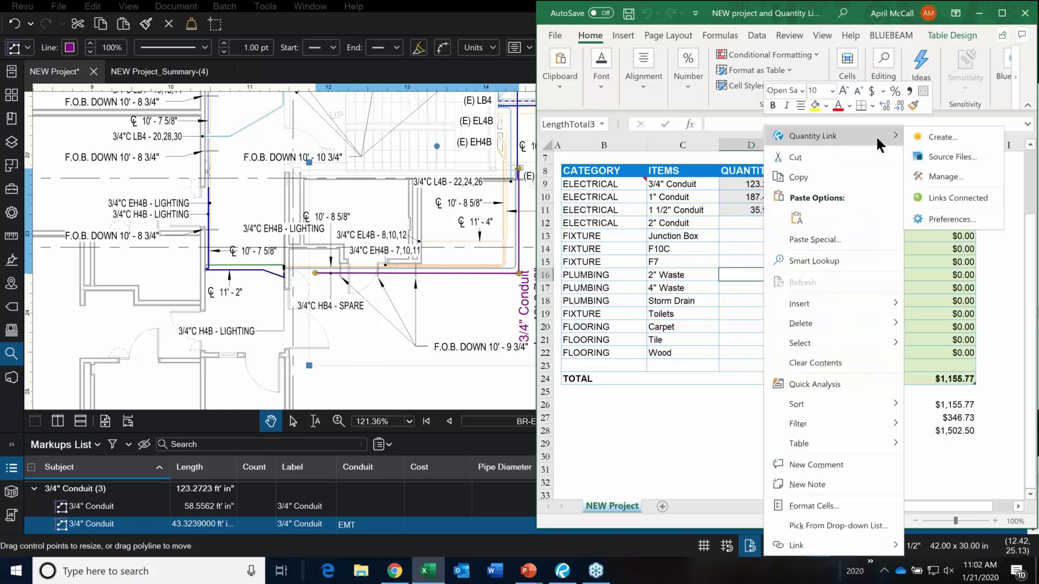
left_click(930, 136)
left_click(761, 199)
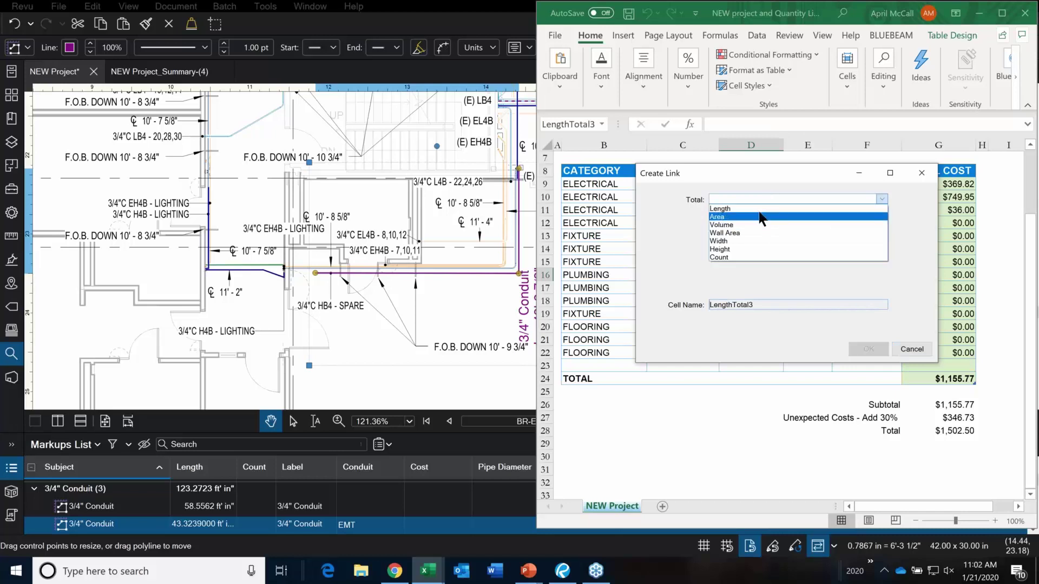
left_click(758, 208)
left_click(761, 217)
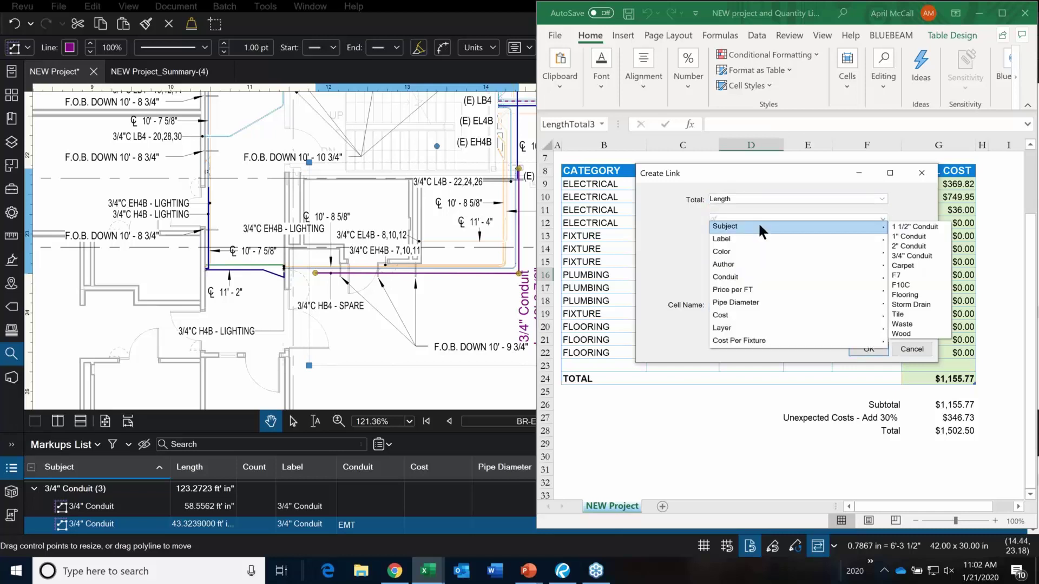
mouse_move(770, 250)
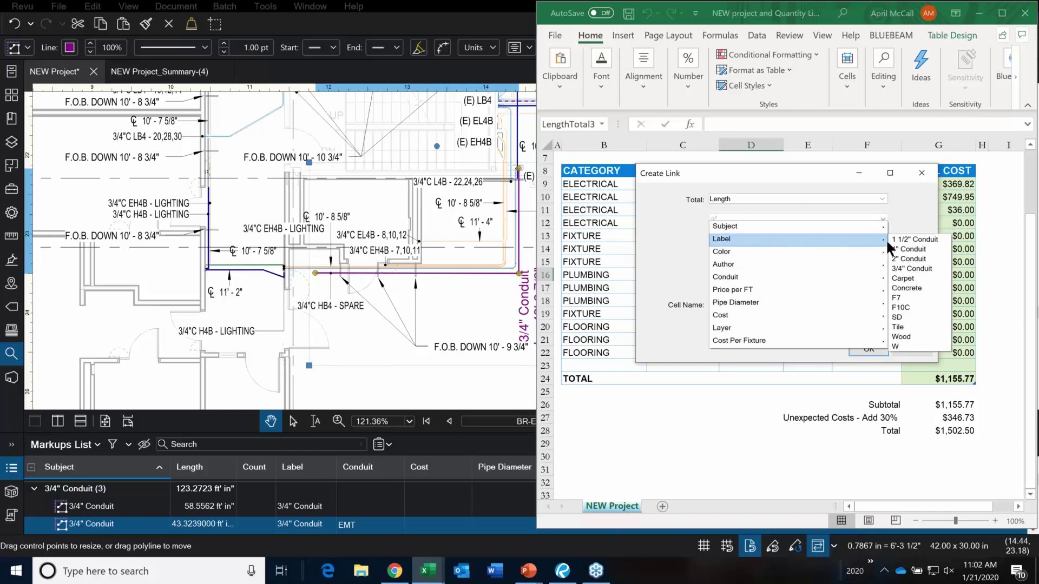
mouse_move(859, 231)
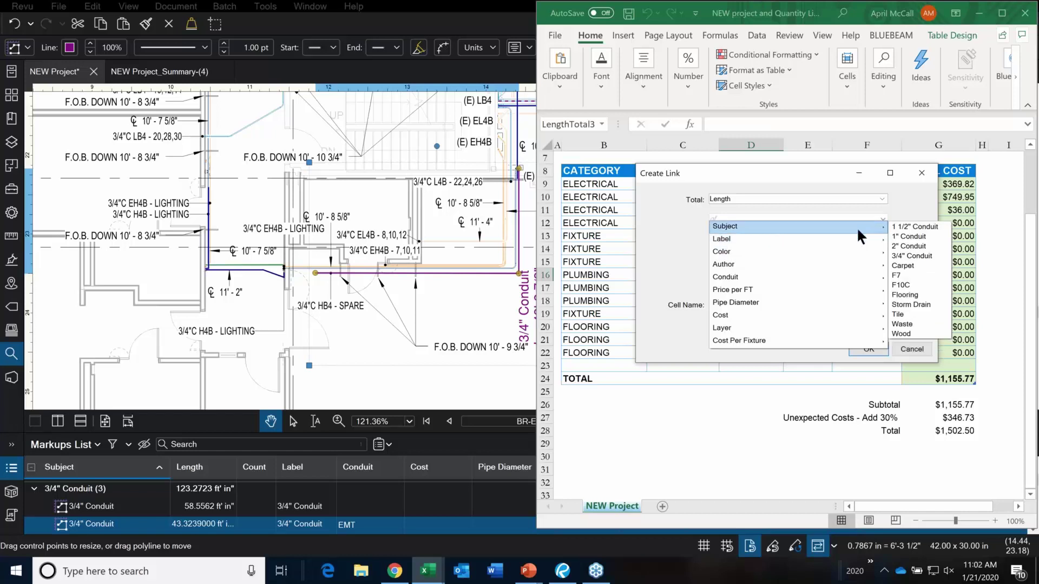
left_click(849, 174)
left_click_drag(796, 176, 398, 151)
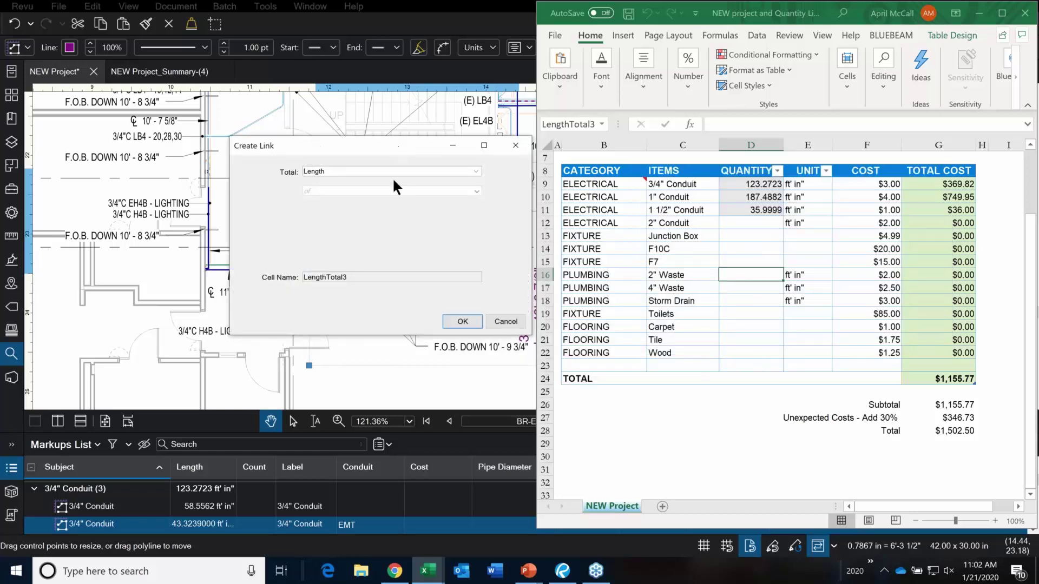
Restrict the length total to Subject Waste so D16 shows 734.37.
left_click(344, 191)
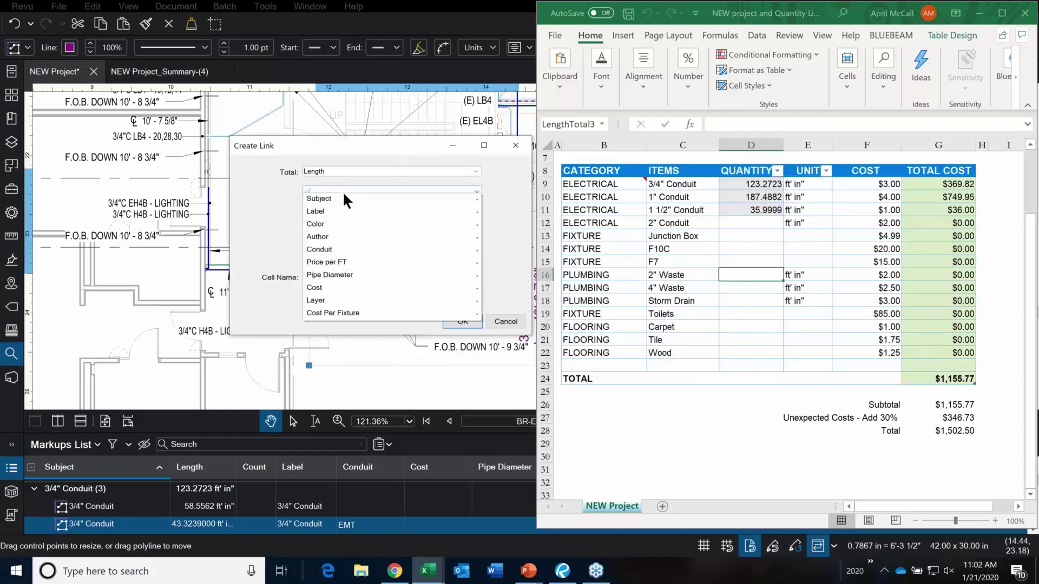
mouse_move(361, 202)
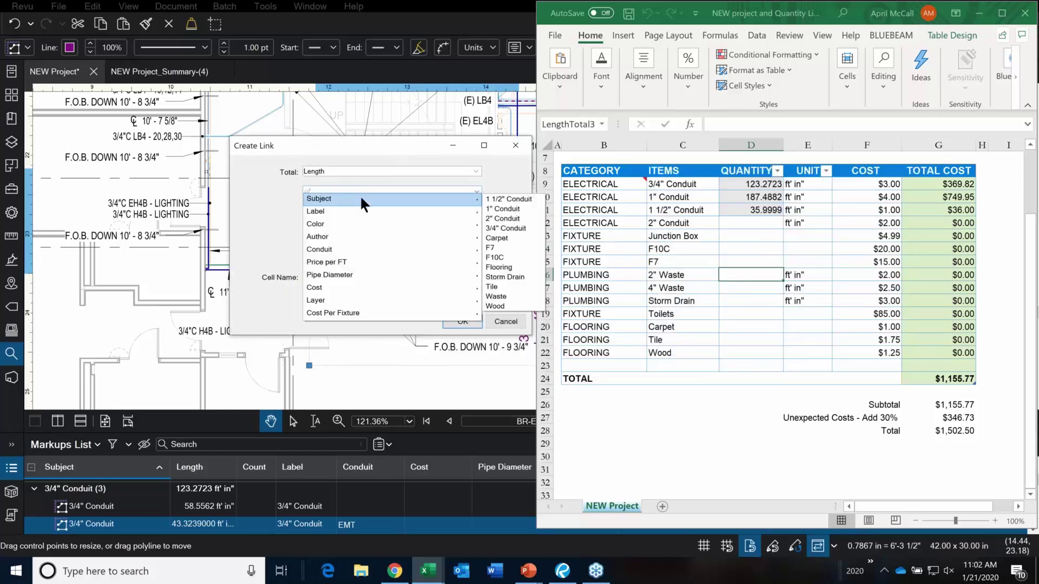
left_click(518, 295)
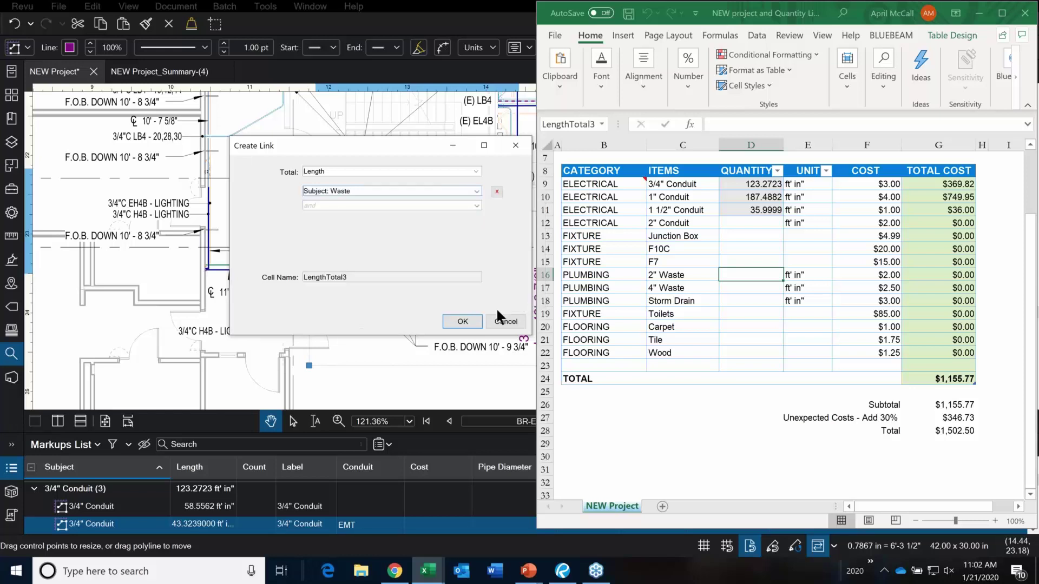
left_click(463, 322)
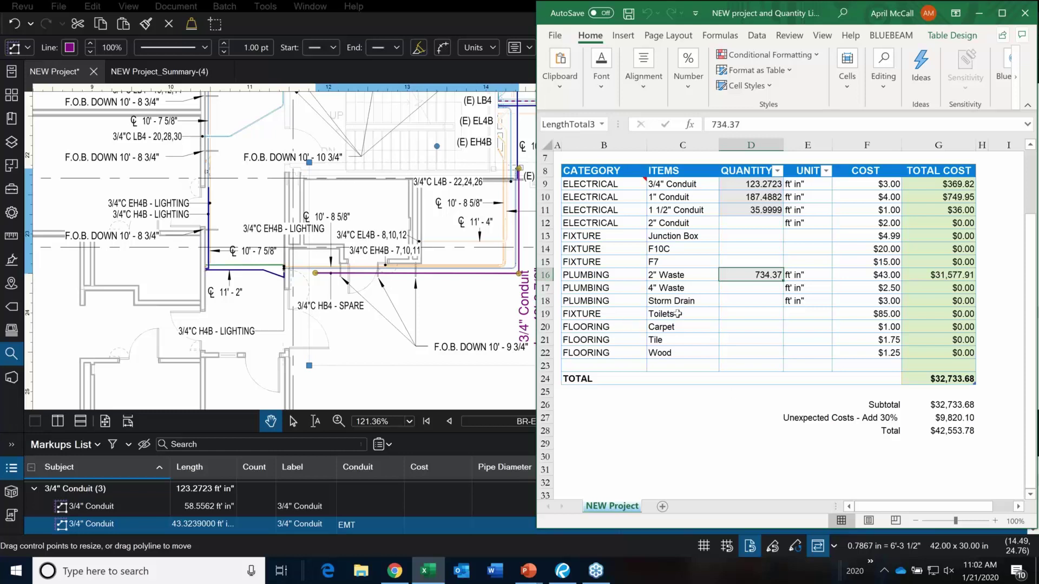
Link D14 to the Count of F10C markups (133), then save and close the workbook.
right_click(780, 250)
mouse_move(830, 138)
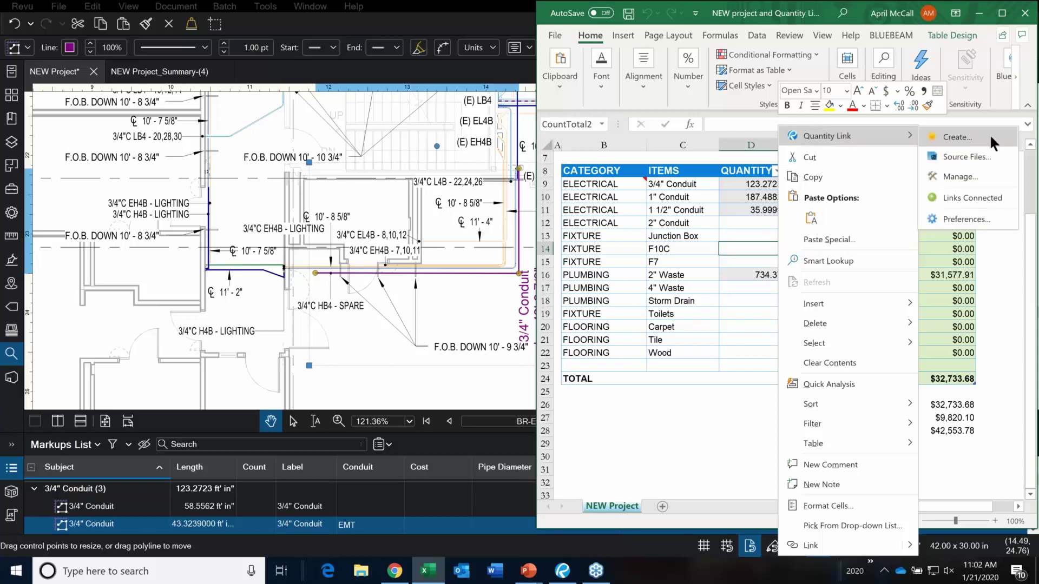
left_click(989, 134)
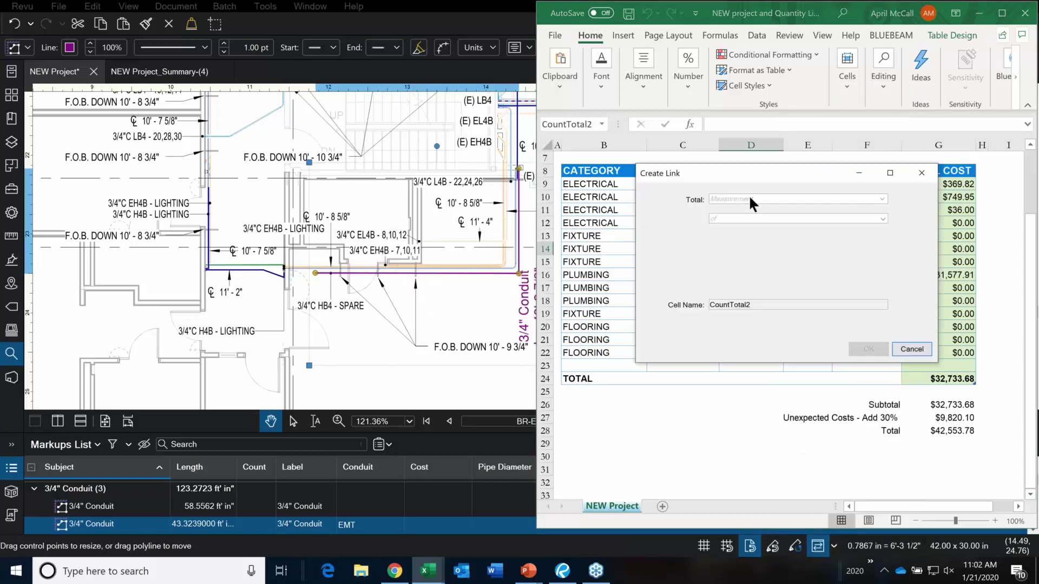
left_click(765, 198)
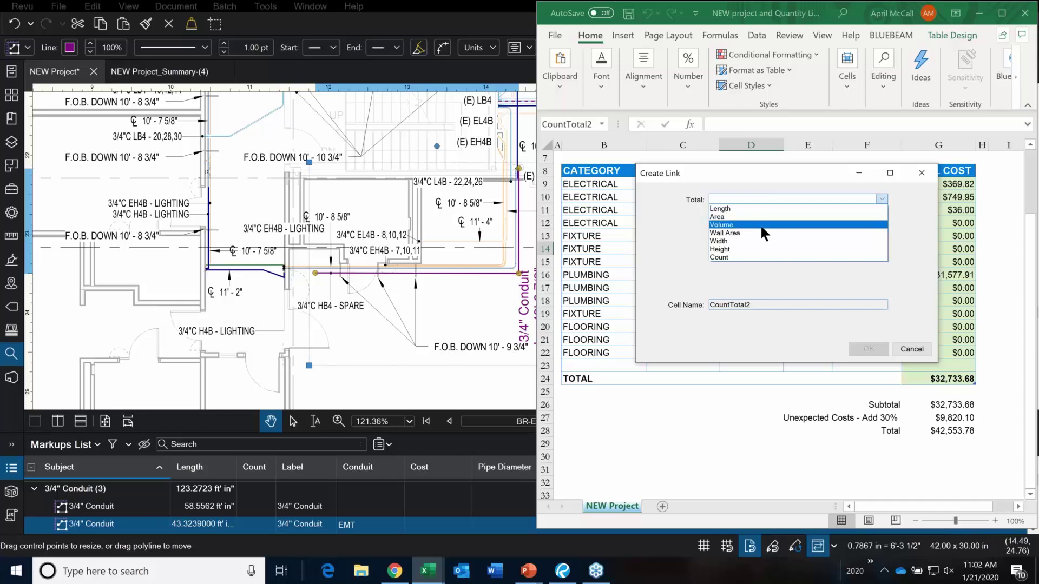
left_click(757, 258)
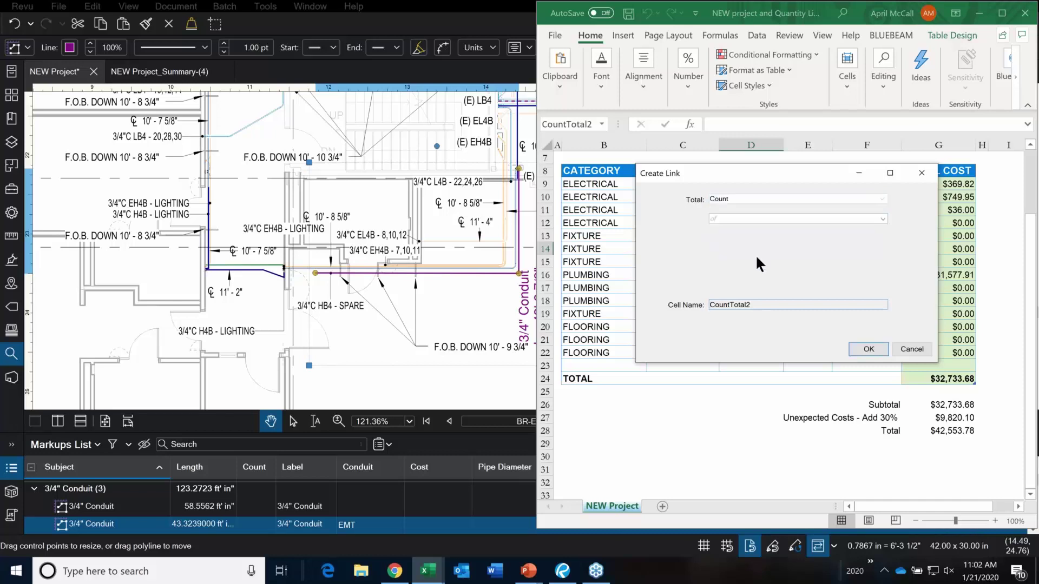
left_click(748, 217)
mouse_move(765, 229)
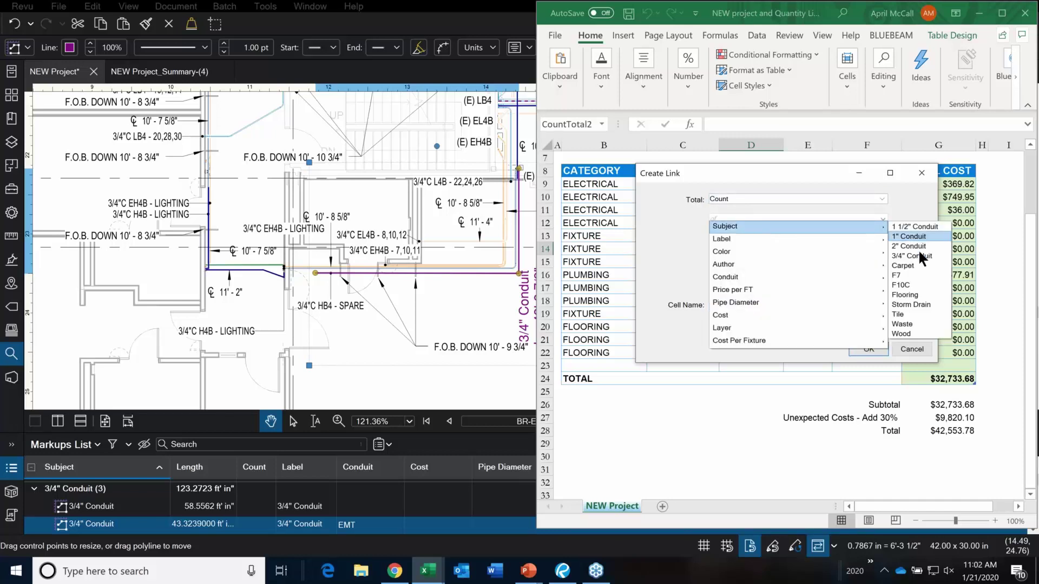
left_click(914, 286)
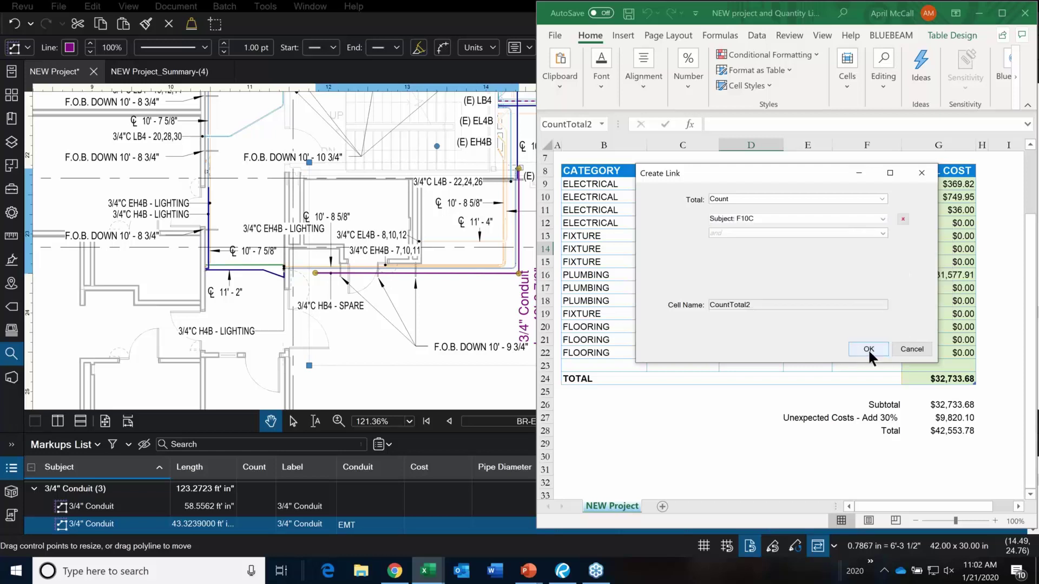
left_click(868, 349)
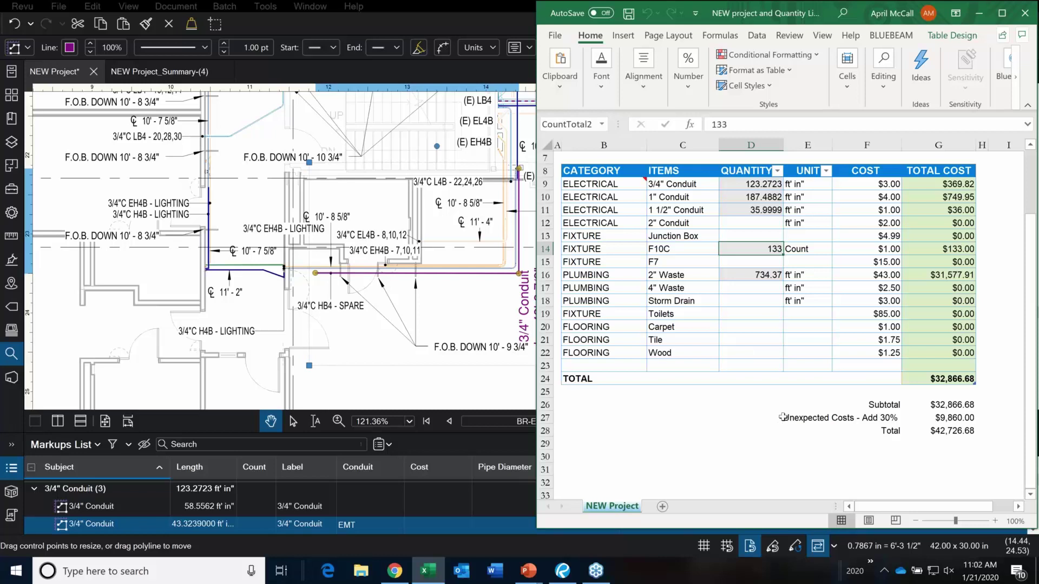
left_click(1025, 12)
left_click(466, 314)
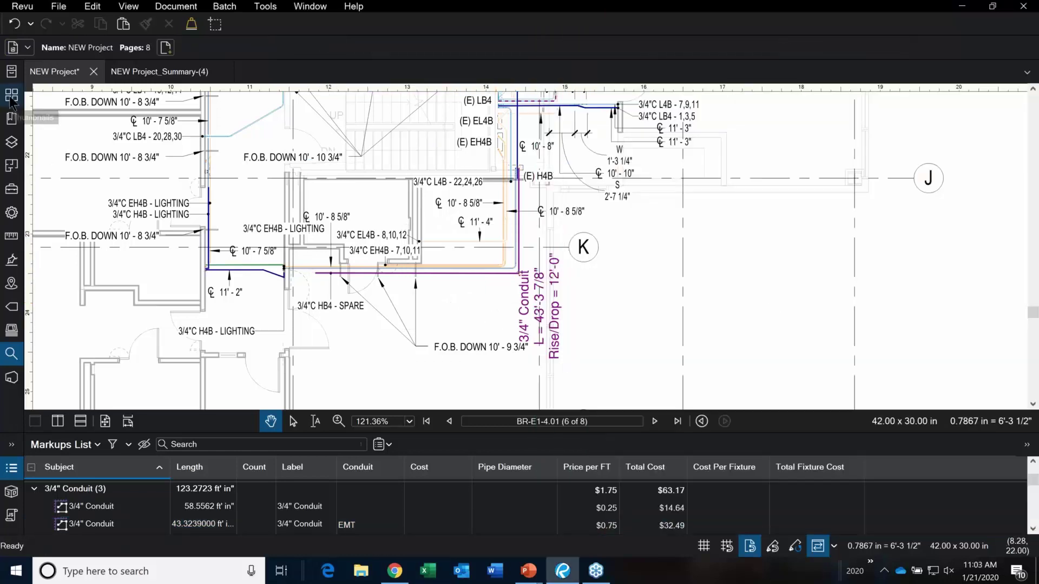
Go to page E4.1 from the Thumbnails panel.
left_click(11, 95)
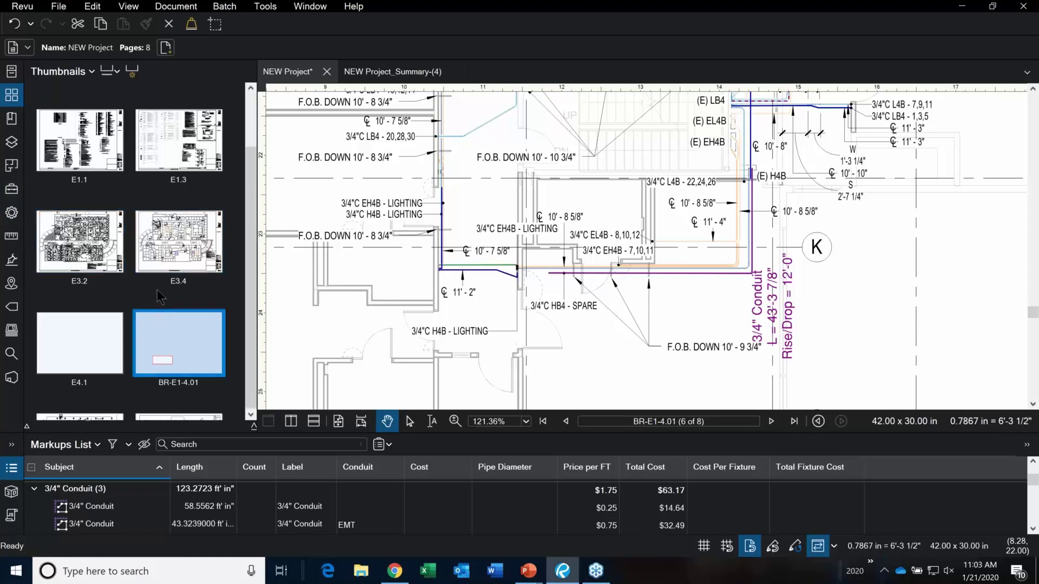
scroll(140, 292, "down", 1)
left_click(110, 273)
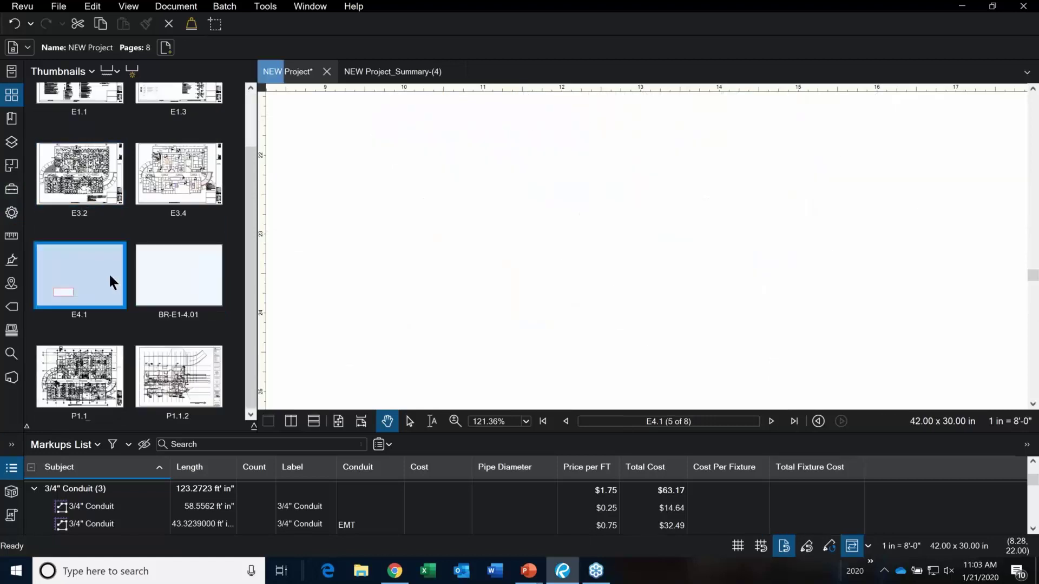
Place four F7 and ten F10C count markers from the Tool Chest, then start Excel.
left_click(12, 191)
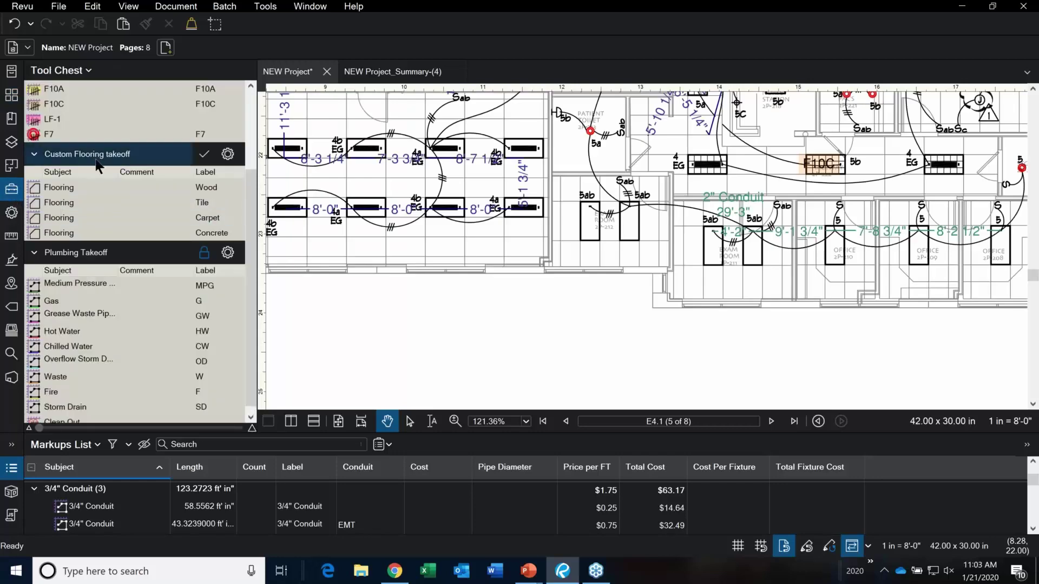
scroll(77, 213, "up", 2)
left_click(44, 248)
left_click(290, 321)
left_click(369, 340)
left_click(413, 313)
left_click(449, 346)
left_click(54, 216)
left_click(407, 345)
left_click(445, 304)
left_click(477, 345)
left_click(528, 307)
left_click(587, 356)
left_click(639, 316)
left_click(684, 343)
left_click(730, 342)
left_click(878, 292)
left_click(918, 325)
key("Escape")
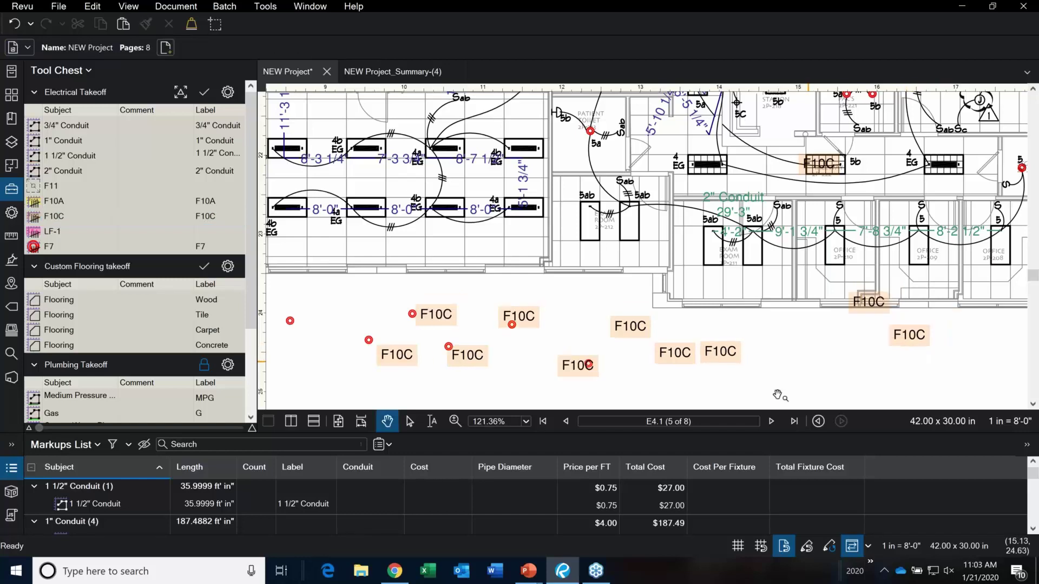
left_click(430, 579)
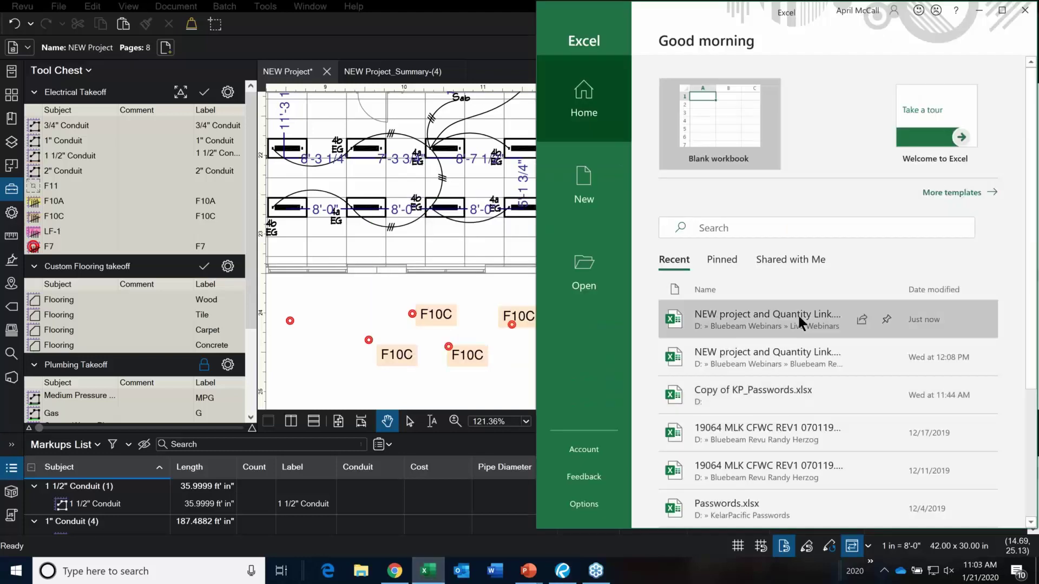
Reopen the estimate workbook and update its Revu links so F10C reads 143.
left_click(797, 313)
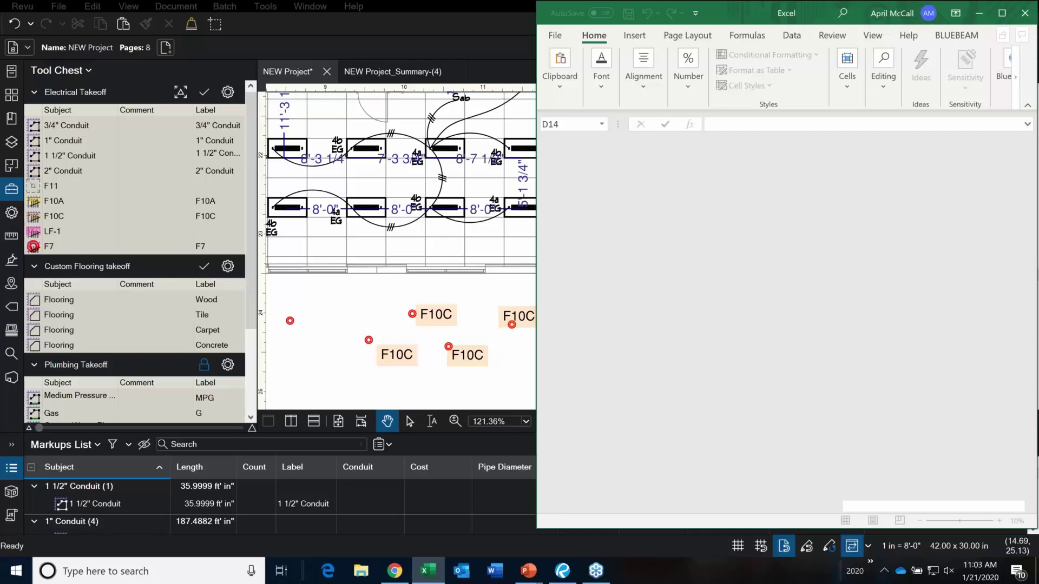
left_click(772, 452)
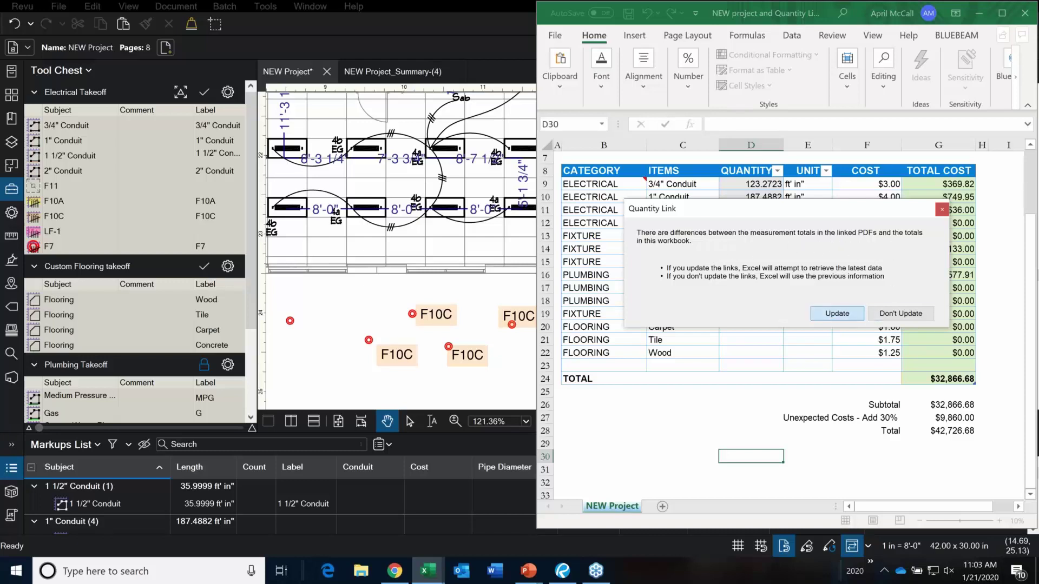
left_click(837, 313)
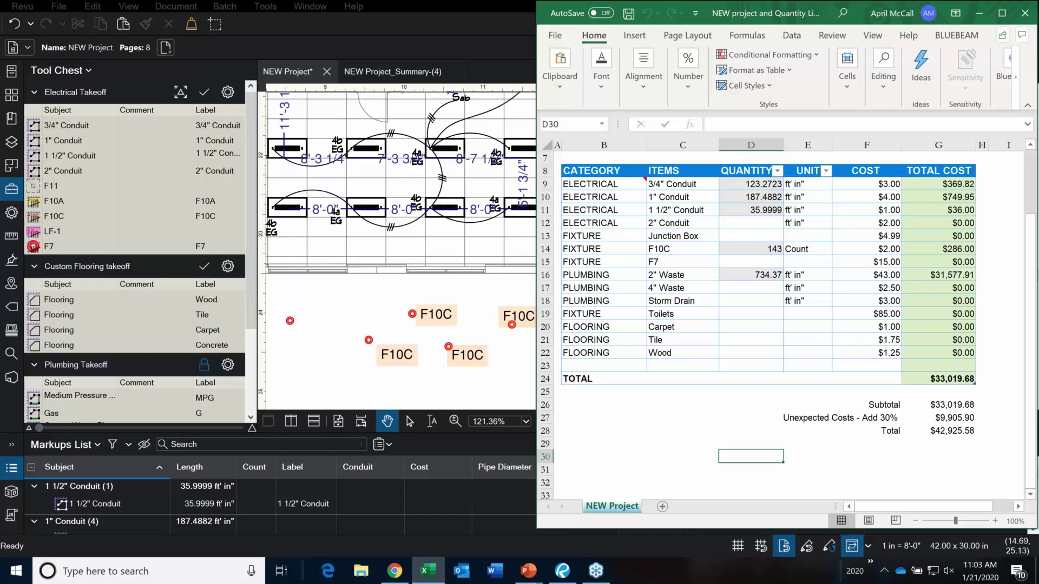
left_click(980, 20)
key("ctrl+0")
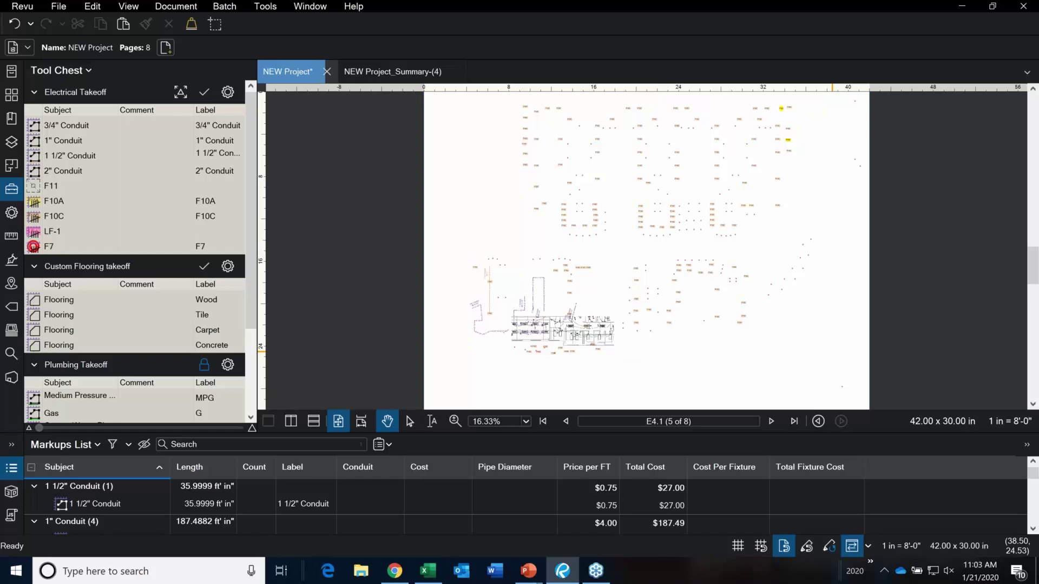
Switch back to the PowerPoint estimation slide show and advance to the 'Thank you for your time today!' slide.
key("alt+Tab")
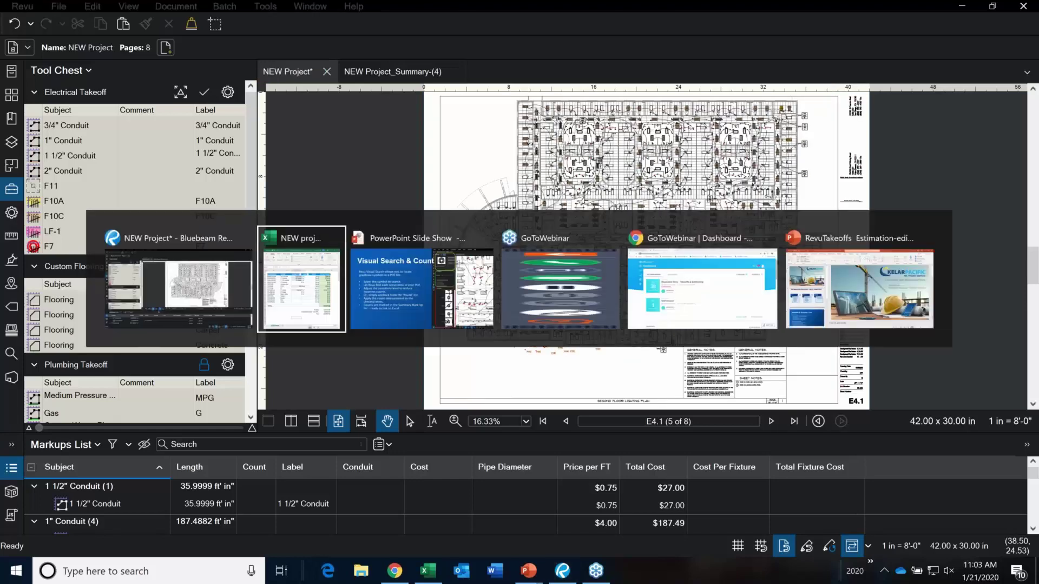
key("Tab")
key("Tab")
key("Tab")
key("Tab")
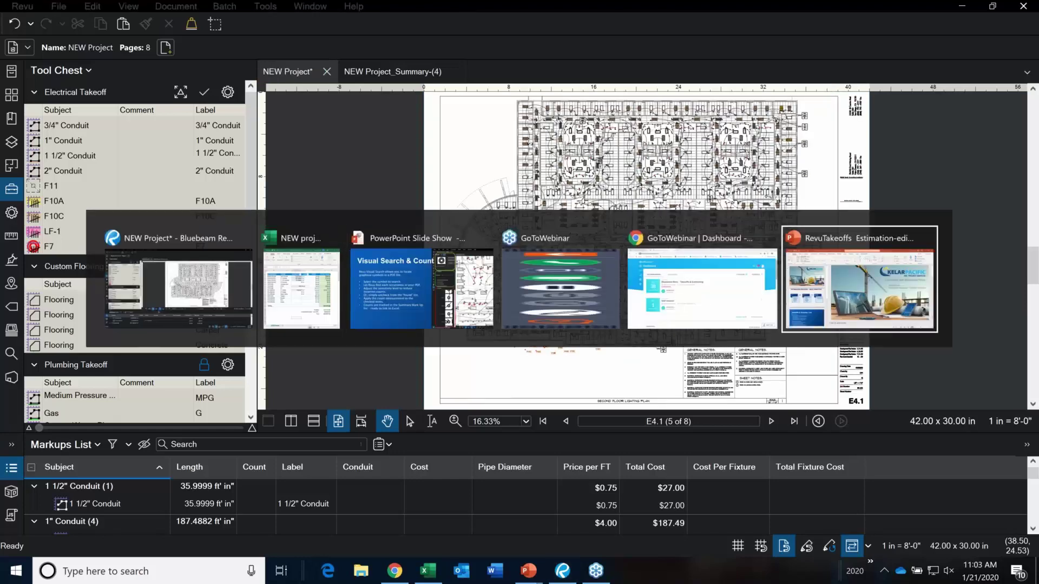
key("Tab")
key("Tab")
key("Tab")
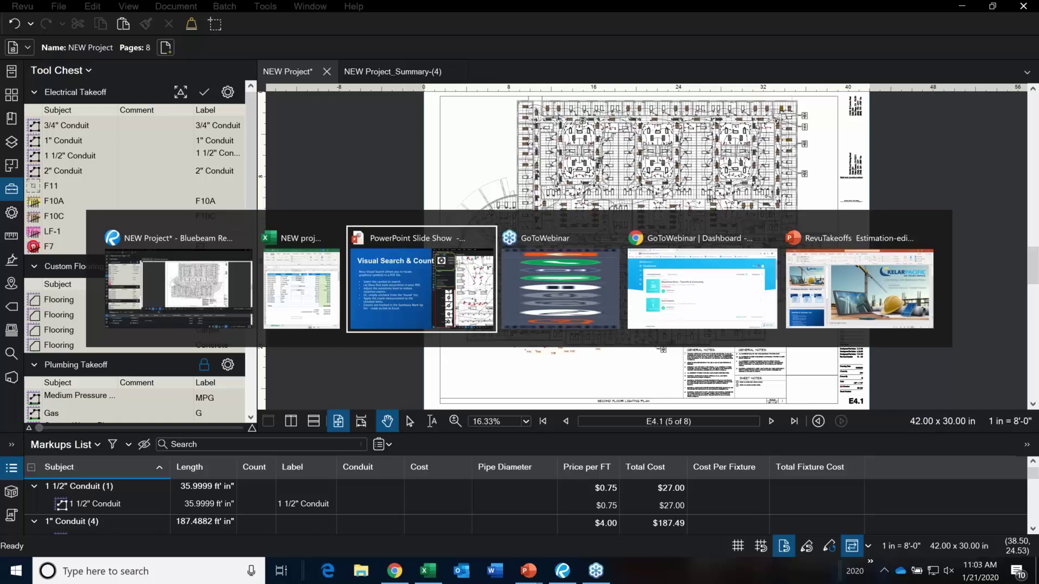
key("Right")
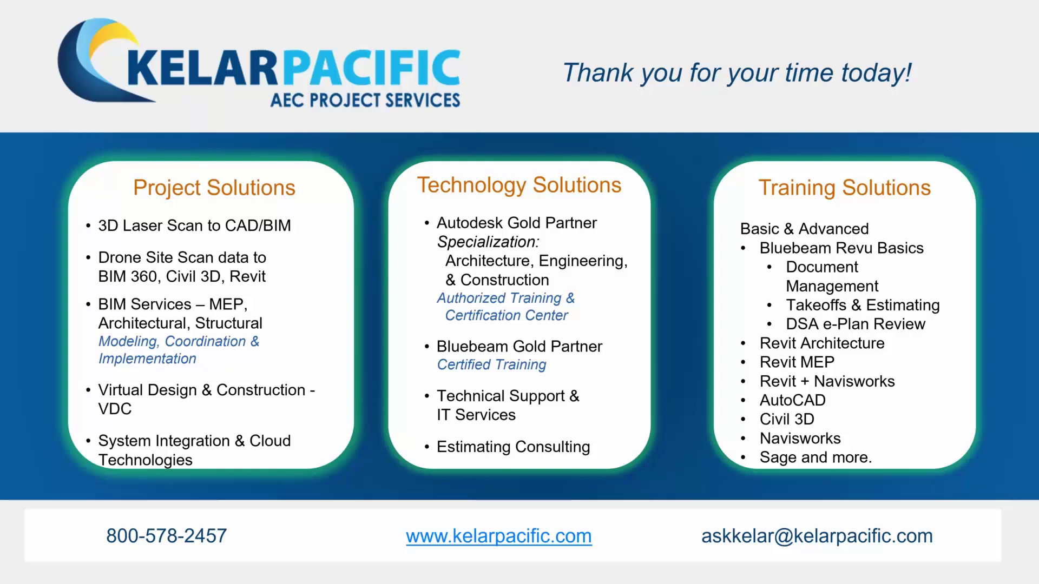